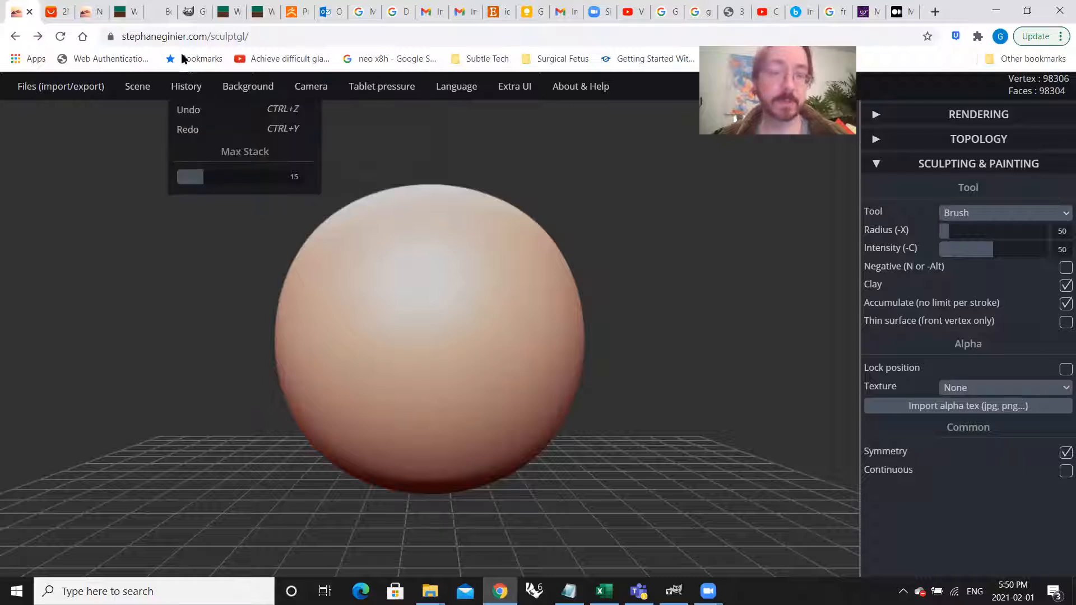
Step: Switch to the Week 5 course page and review its painting, presenting and posing topics and the posted zip files
click(126, 11)
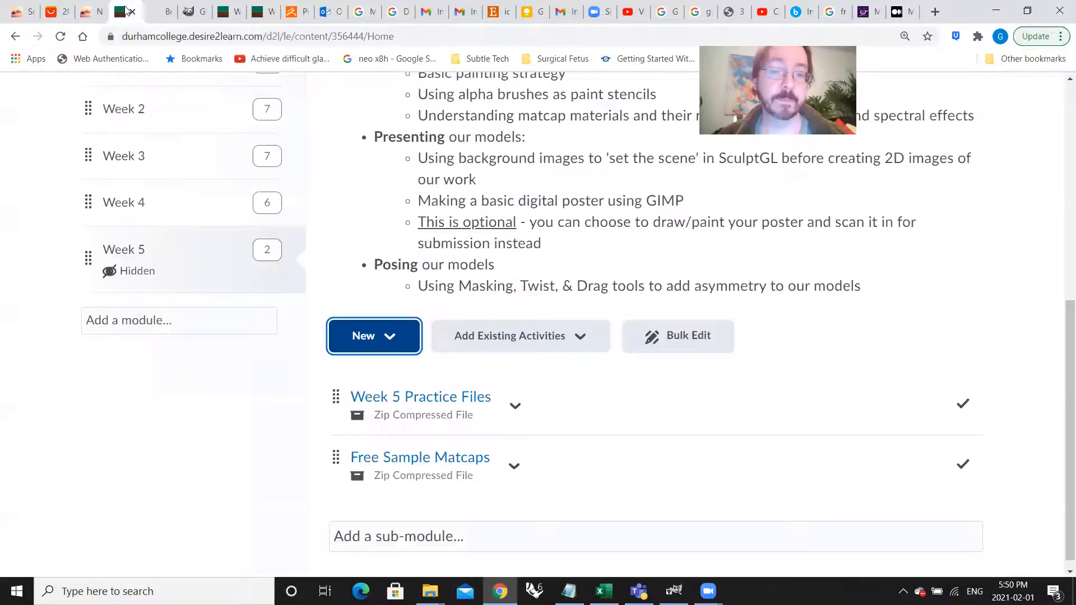
scroll(569, 296, up, 1)
scroll(569, 296, down, 1)
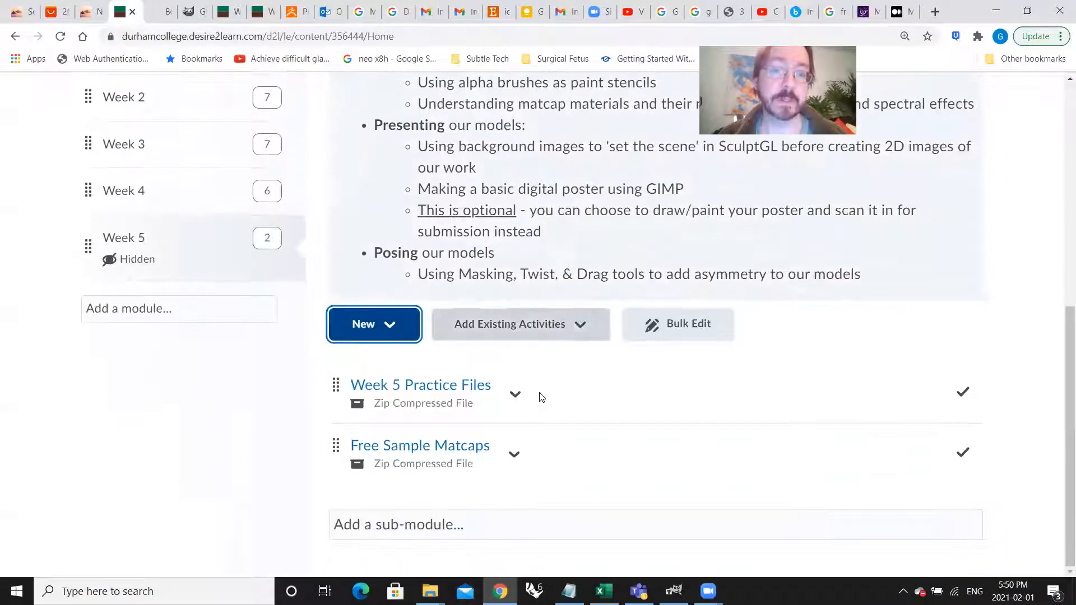
scroll(594, 252, up, 2)
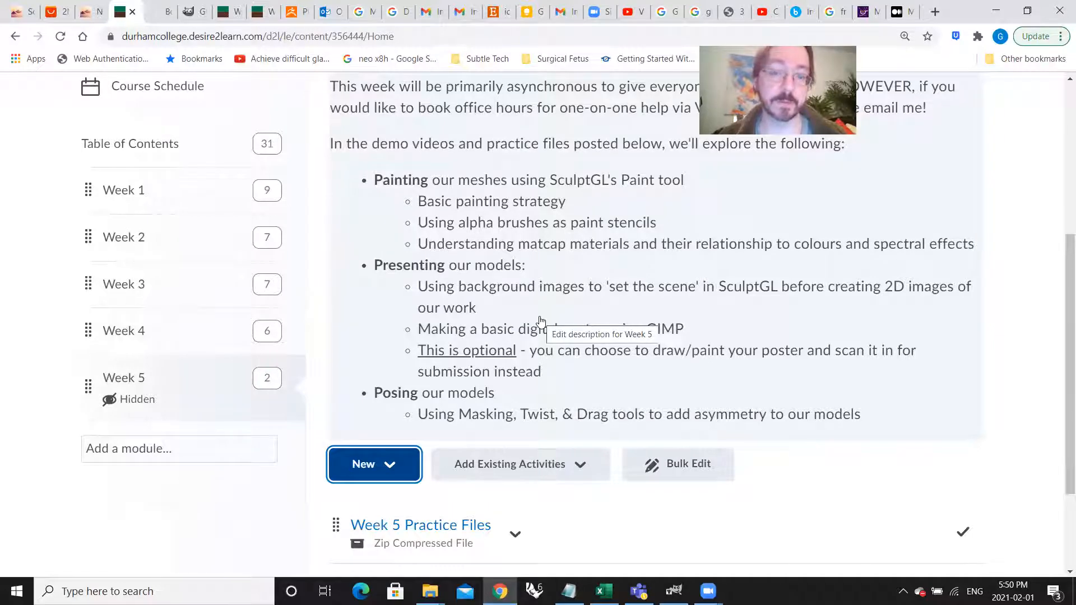
scroll(541, 320, down, 2)
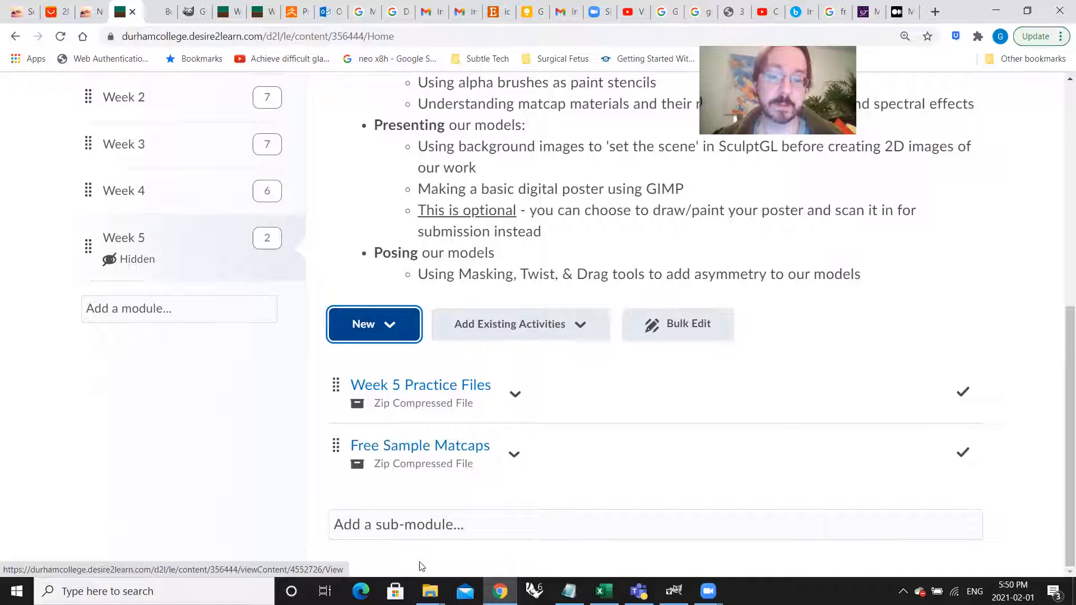
Step: Locate elephant_demo.sgl in the Week 5 folder in File Explorer and return to the course page's Week 5 overview
mouse_move(429, 592)
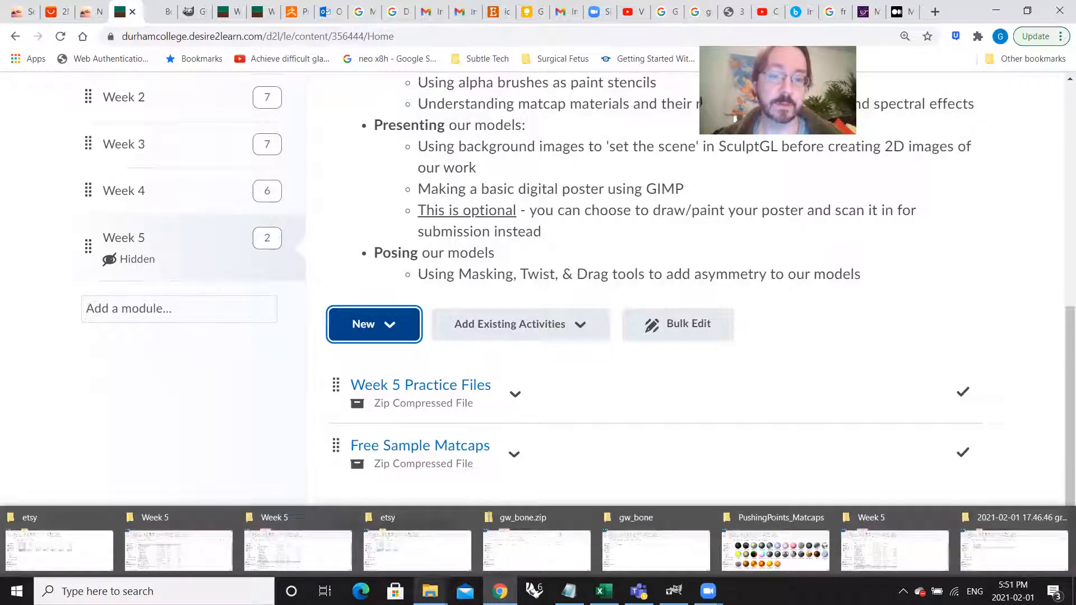
click(314, 551)
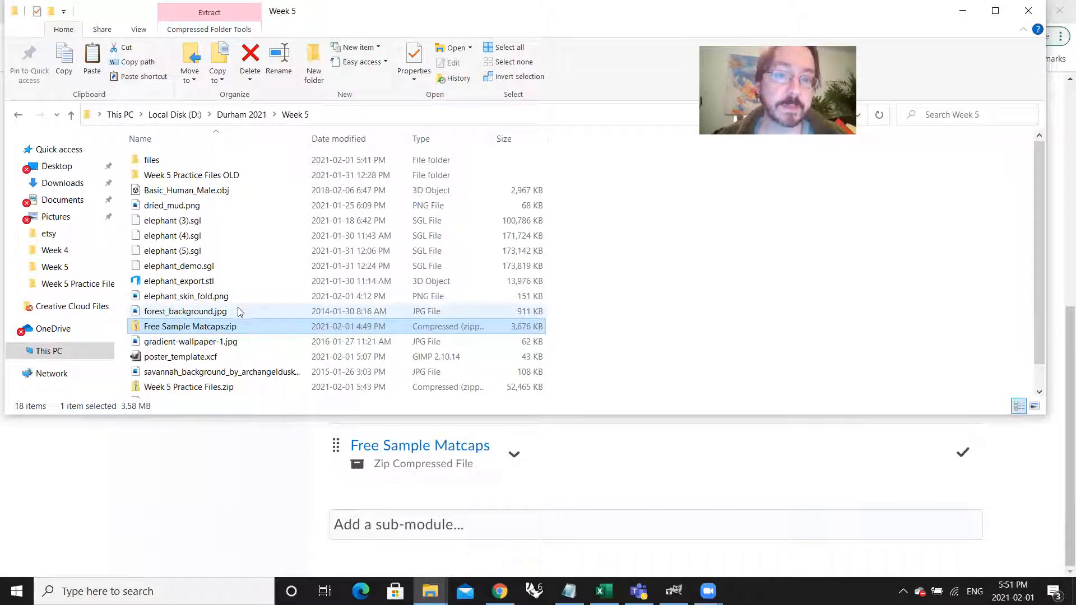
click(221, 269)
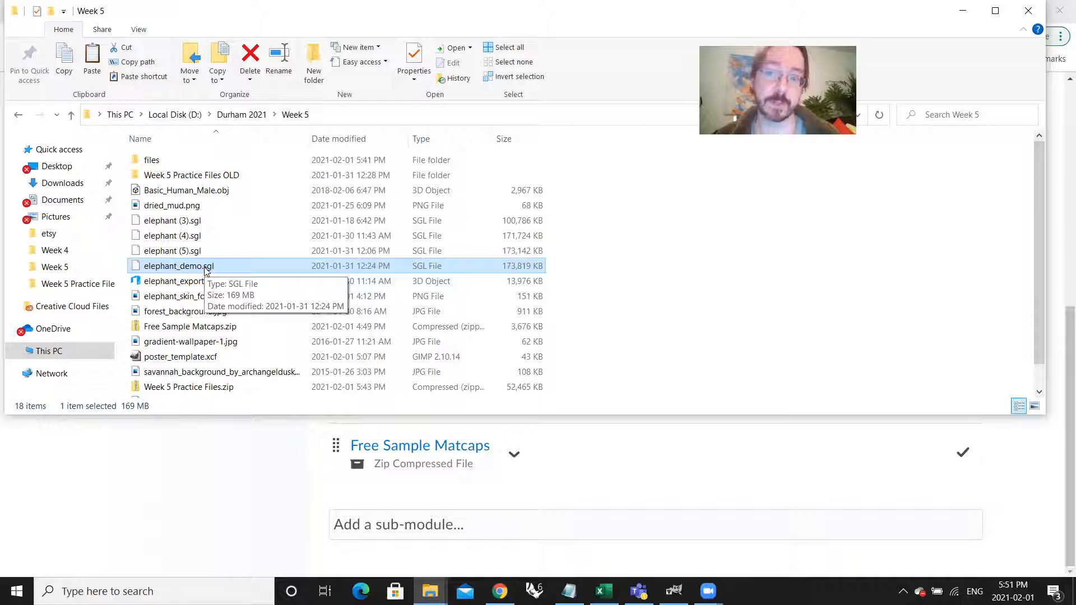
click(103, 499)
scroll(180, 374, up, 7)
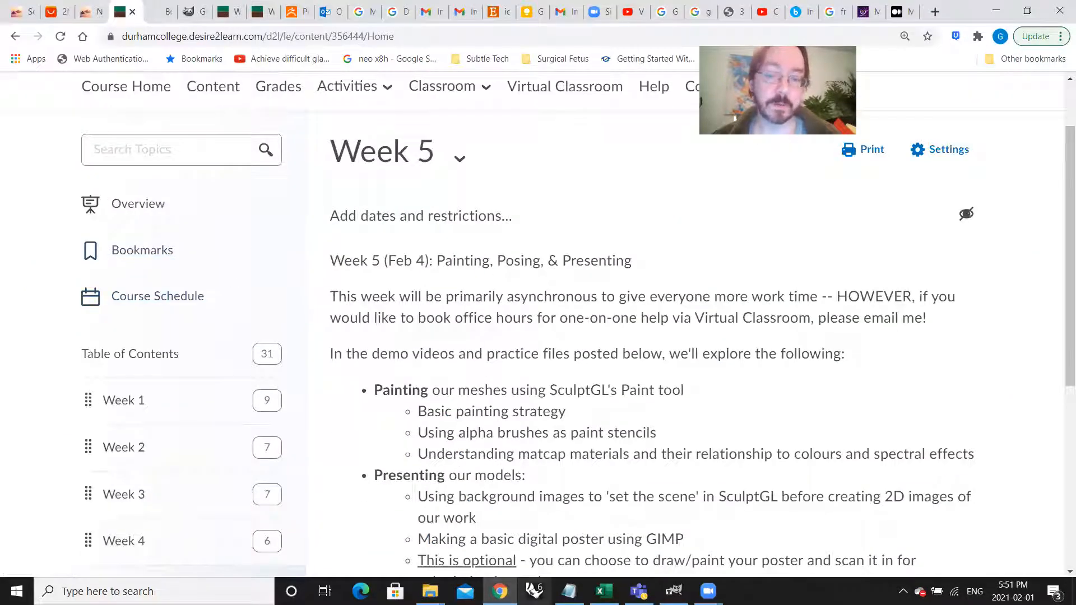
Step: Switch back to SculptGL and clear the scene to remove the default sphere
click(22, 12)
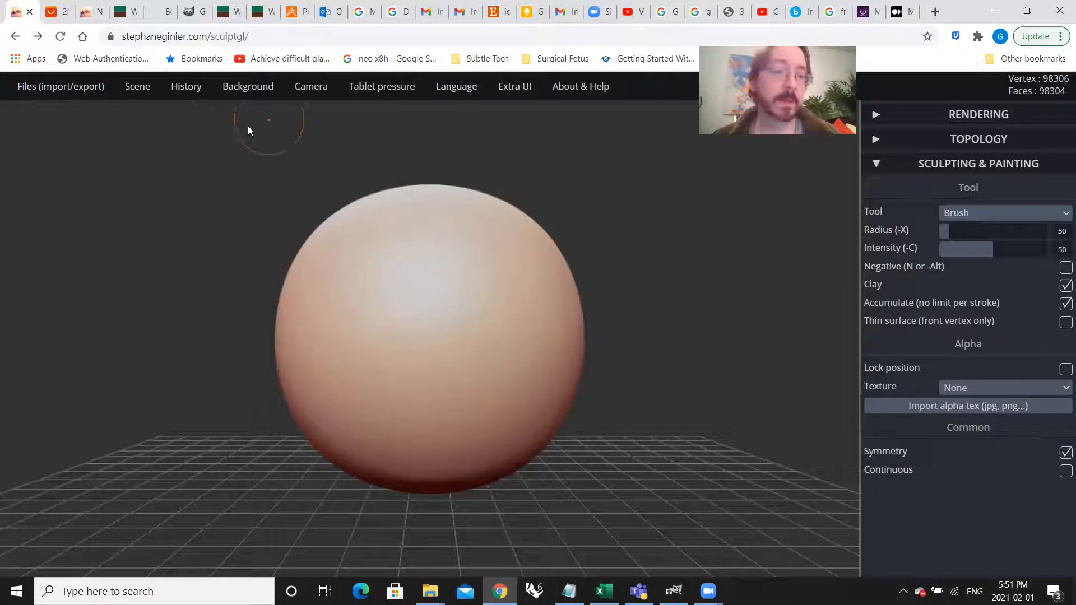
mouse_move(89, 102)
mouse_move(134, 92)
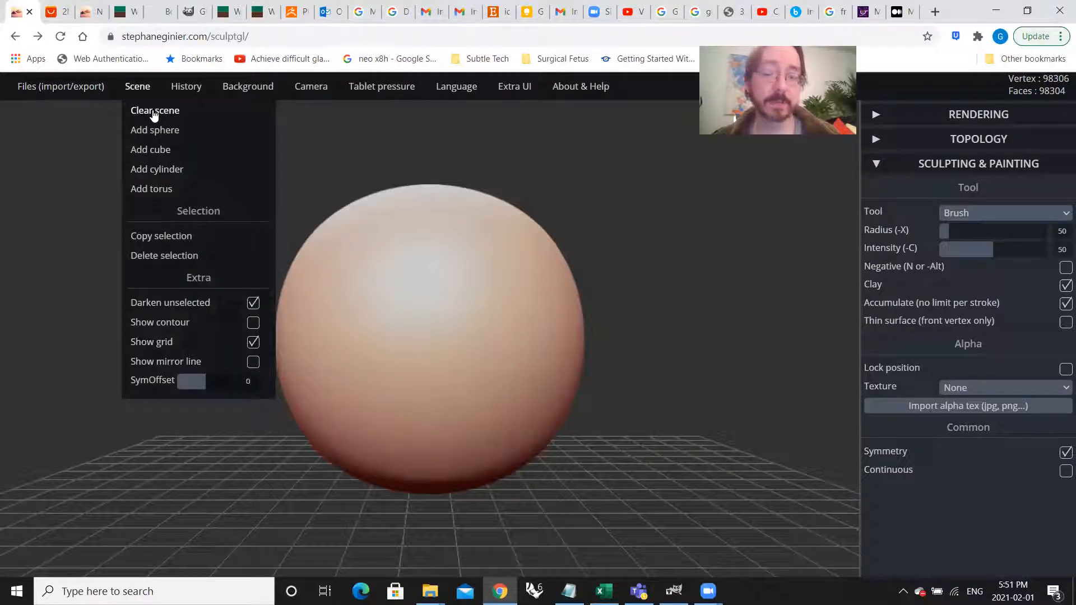
click(155, 112)
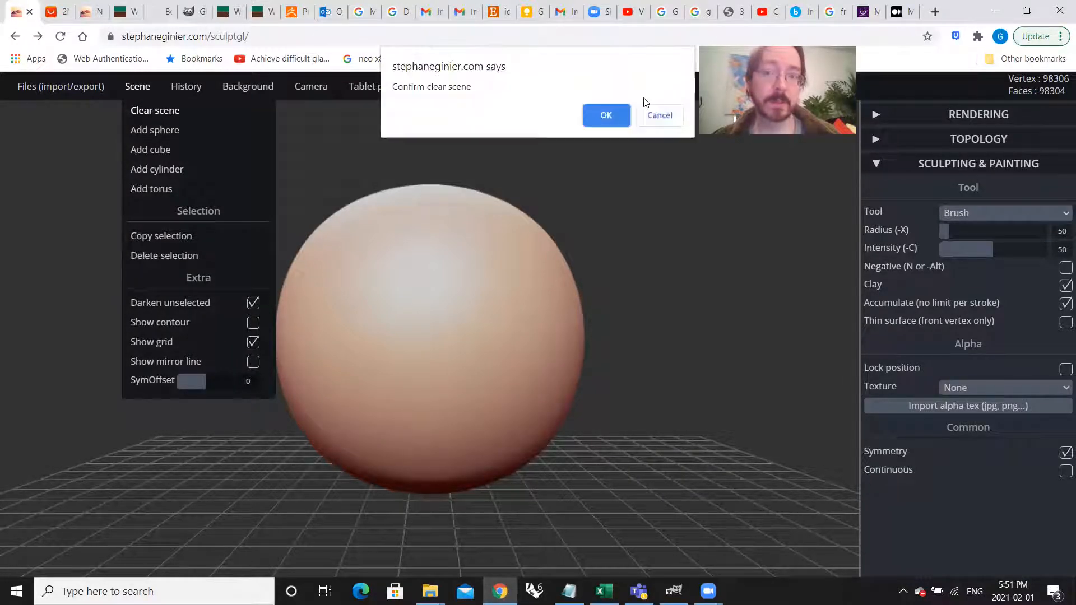
click(621, 121)
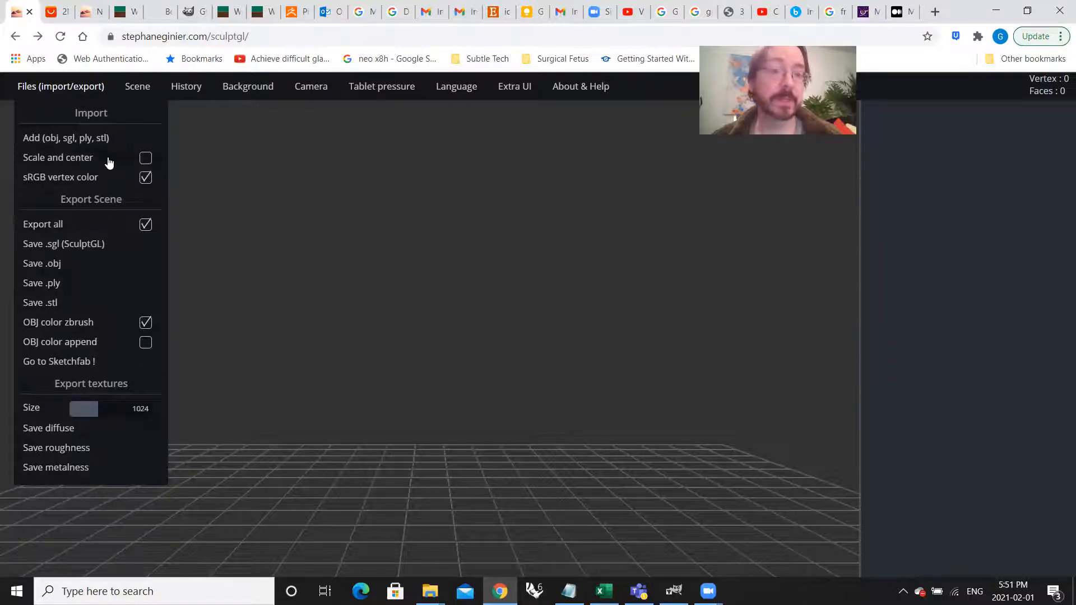
Step: Enable Scale and center for imports and import elephant_demo.sgl from the Week 5 folder
click(145, 161)
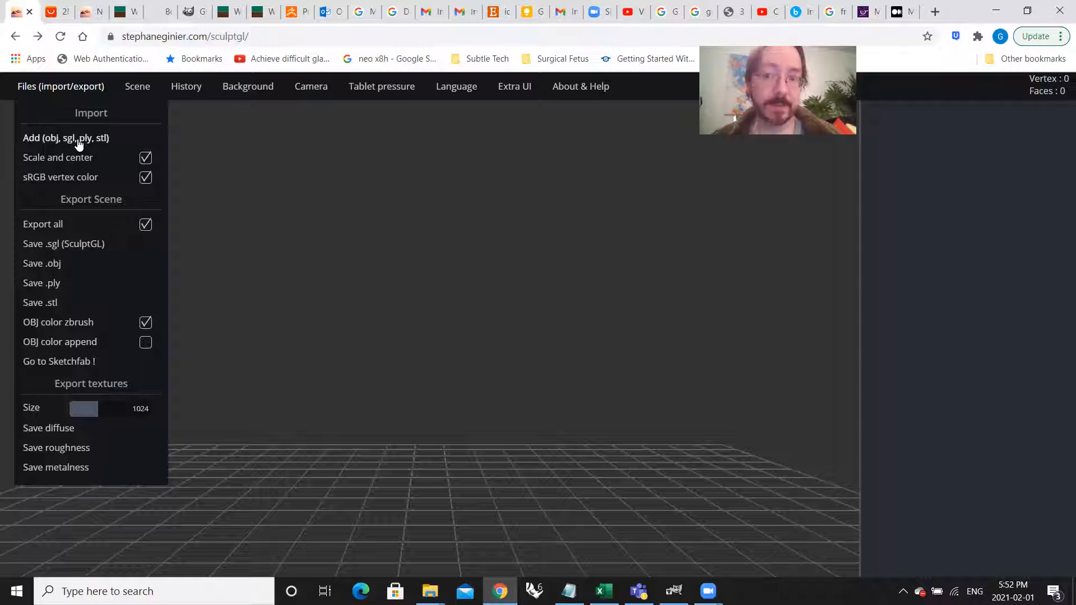
click(51, 140)
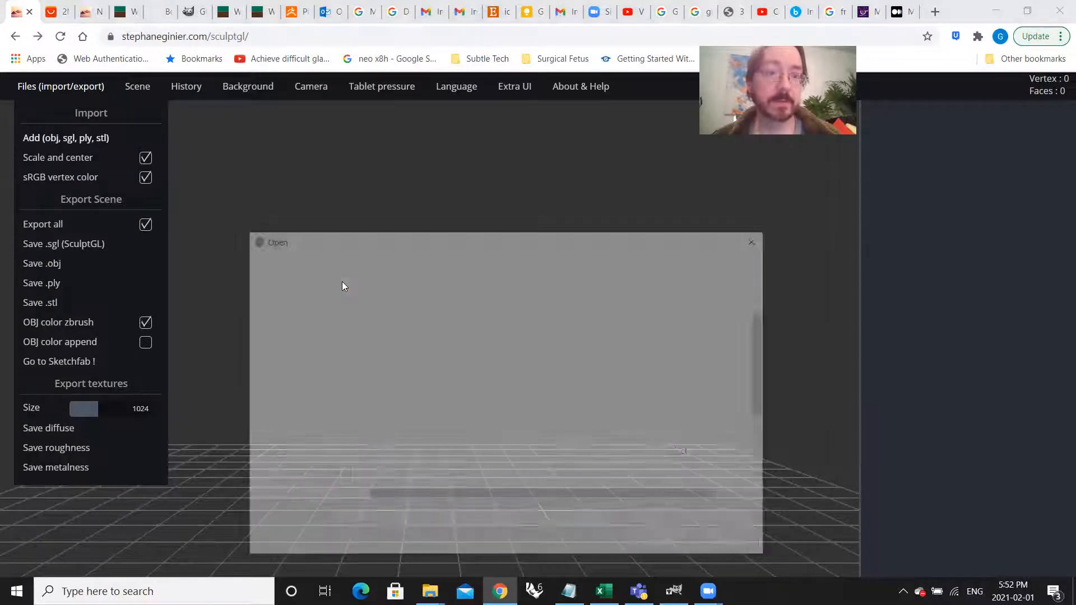
scroll(504, 465, down, 1)
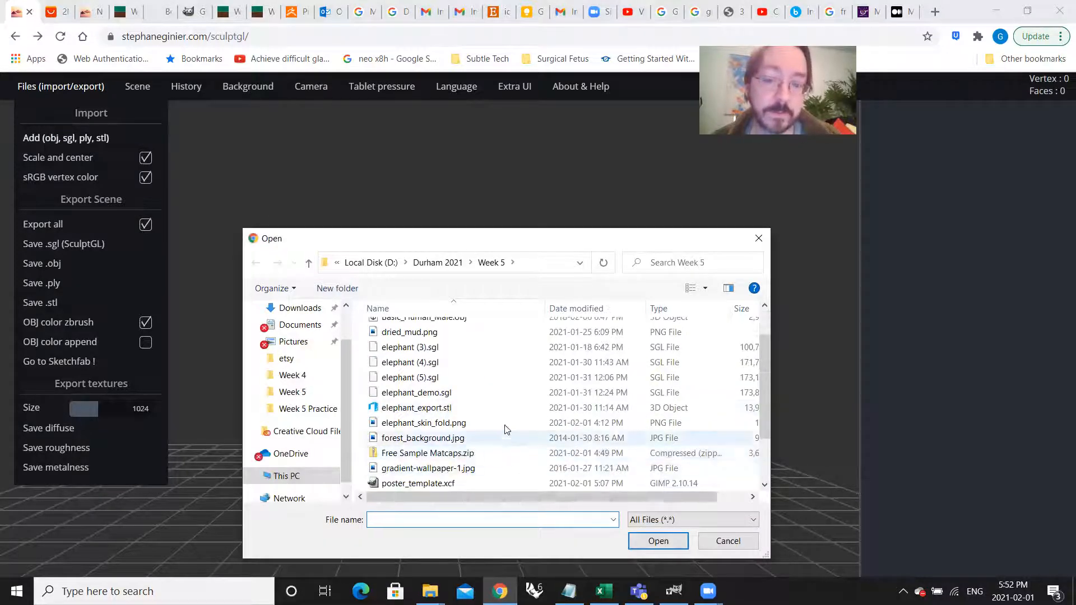
scroll(502, 387, down, 1)
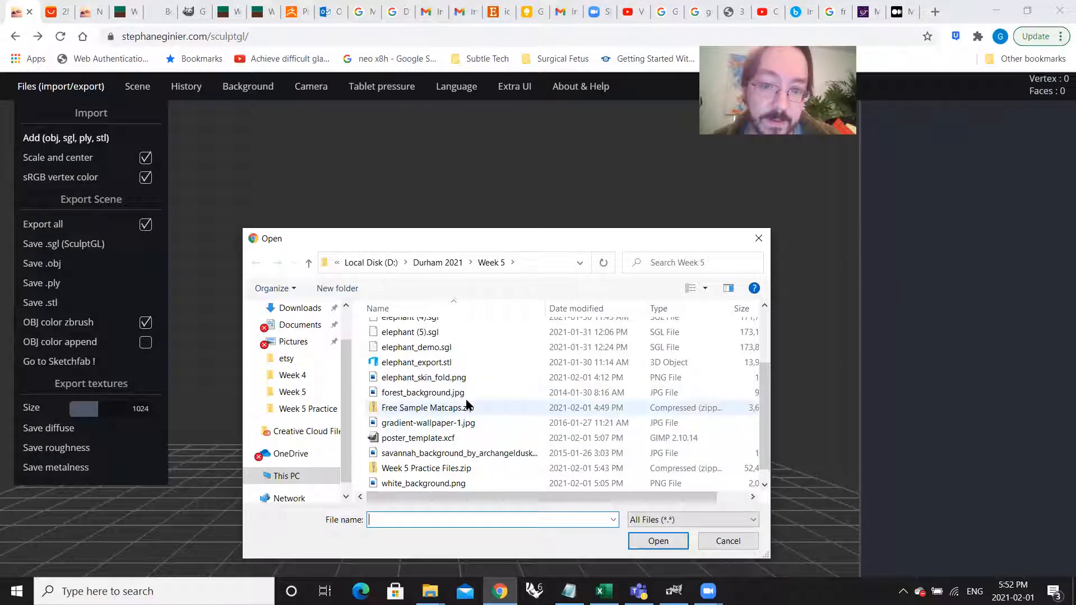
click(450, 349)
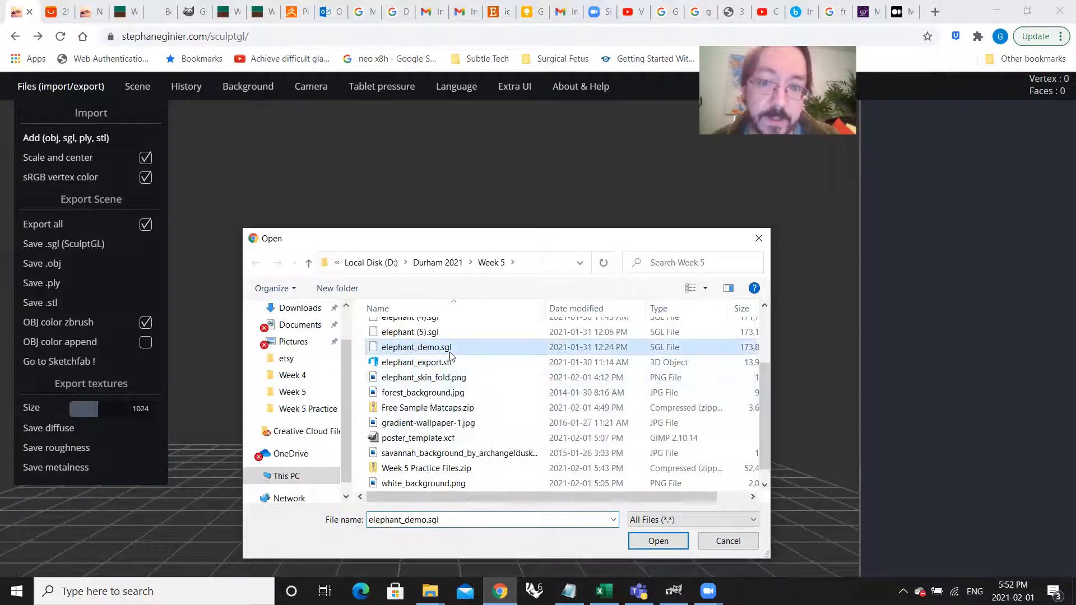
click(650, 542)
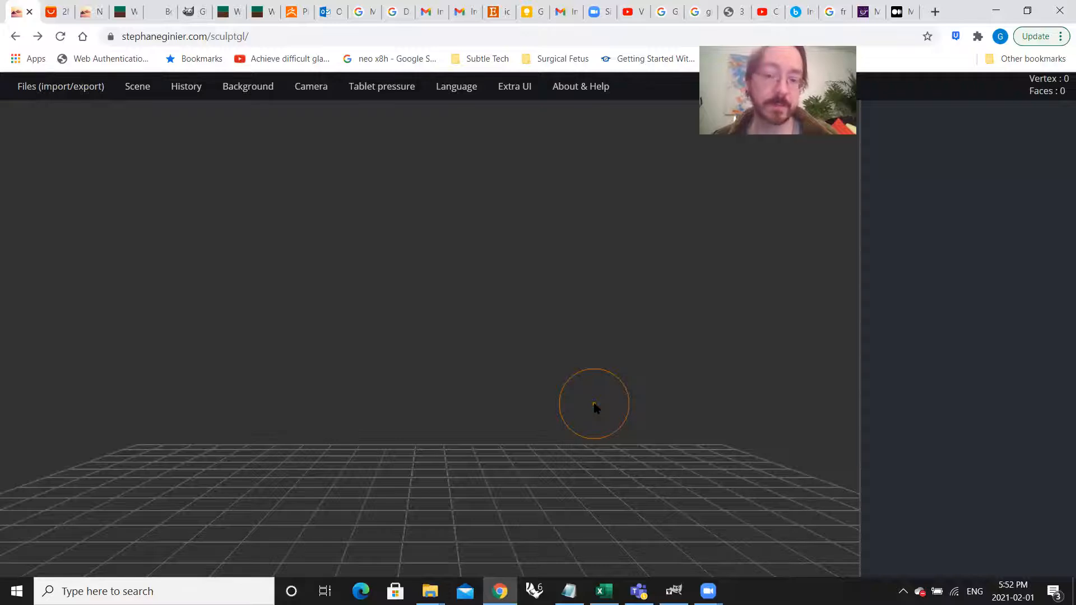
Step: Examine the imported elephant from the front, the side and close up around the belly
mouse_move(673, 410)
mouse_down()
mouse_move(501, 427)
mouse_move(334, 418)
mouse_move(470, 427)
mouse_up()
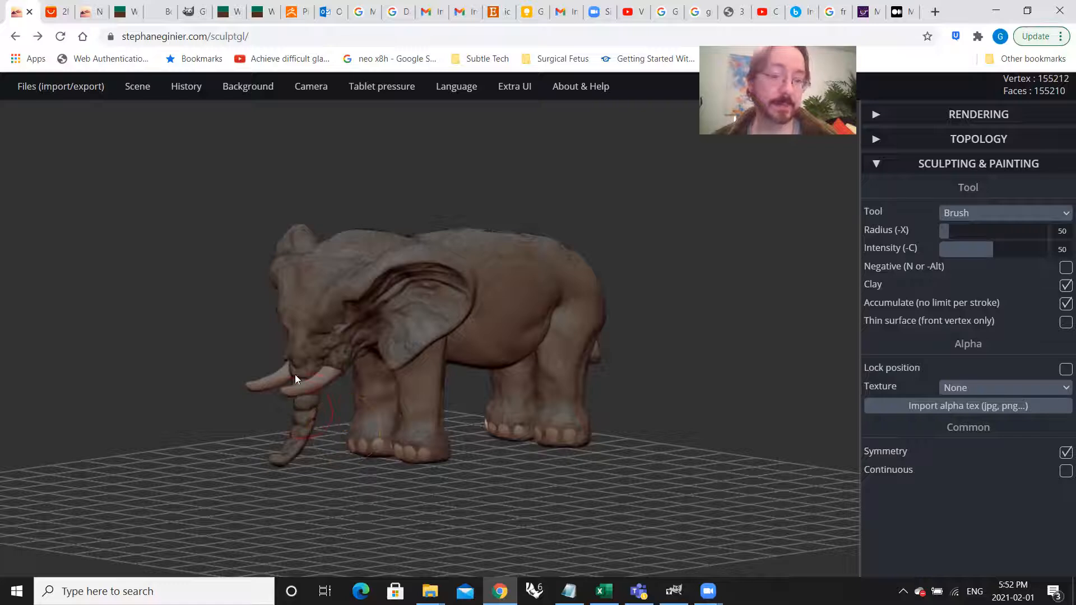
scroll(292, 372, up, 10)
drag(373, 389, 523, 368)
drag(496, 409, 729, 323)
drag(647, 402, 631, 386)
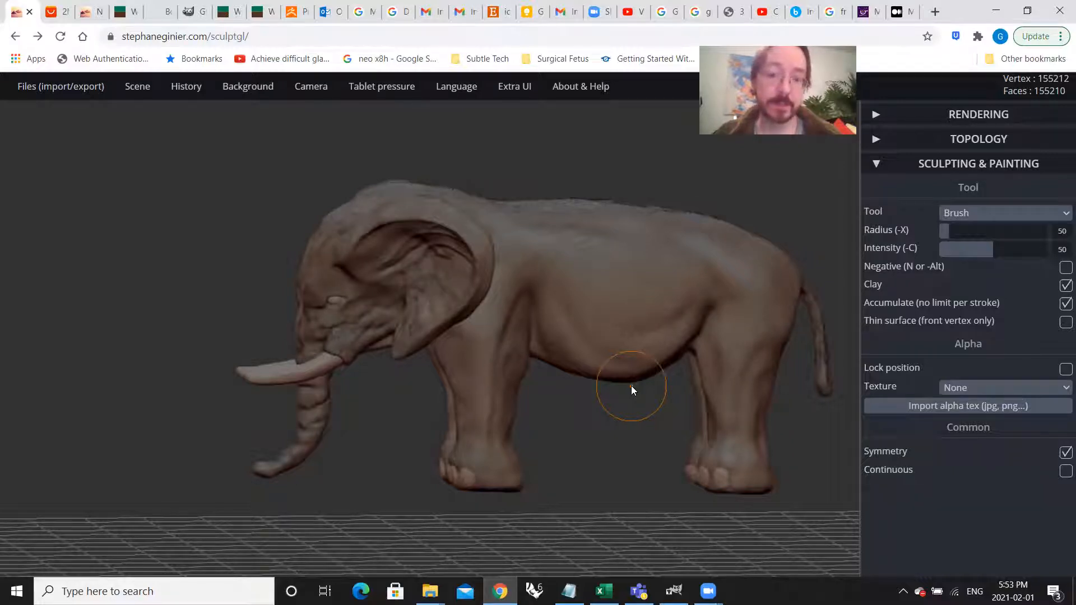
scroll(631, 386, up, 5)
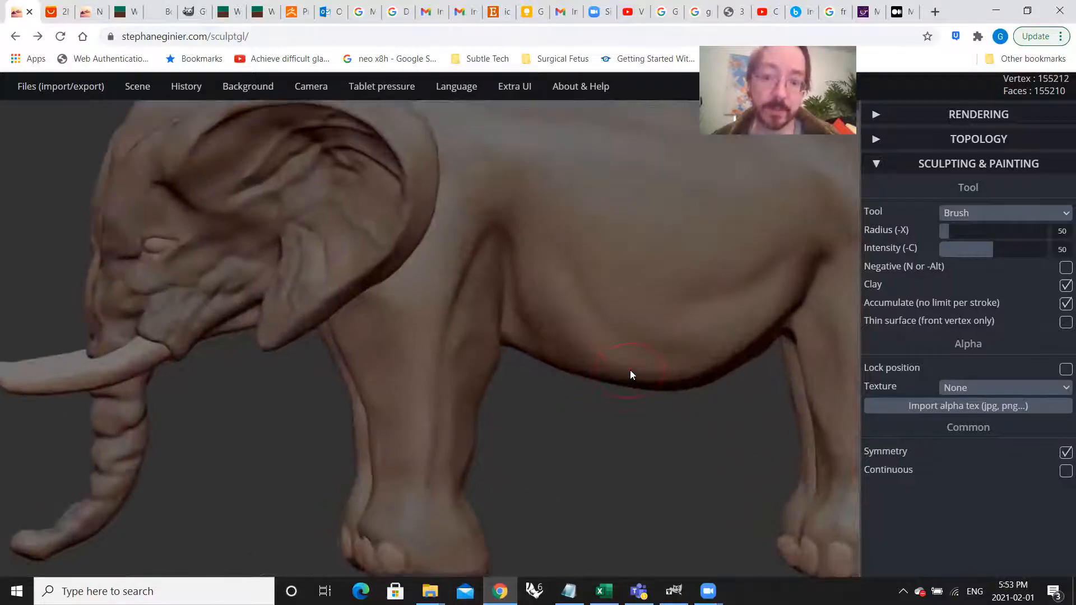
scroll(557, 387, down, 5)
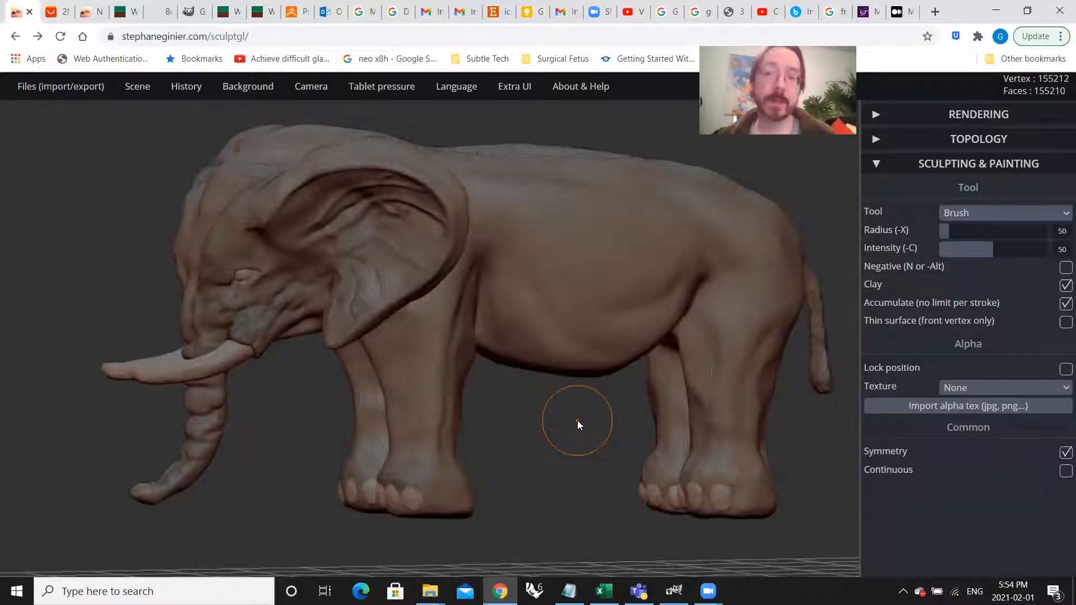
mouse_move(548, 430)
mouse_down()
mouse_move(575, 435)
mouse_move(550, 441)
mouse_move(573, 443)
mouse_up()
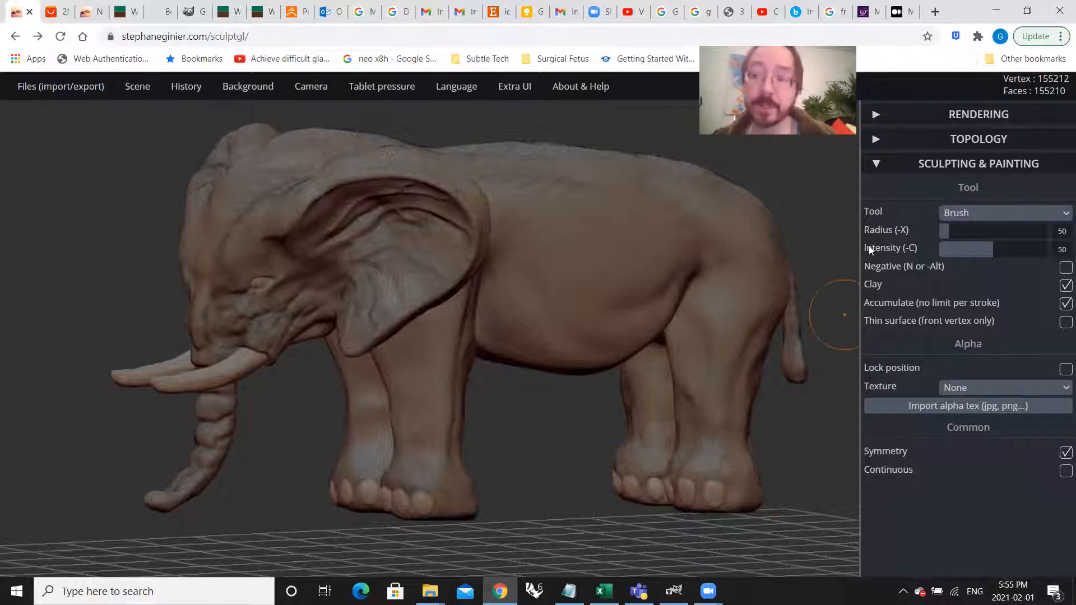
Step: Expand the Rendering settings and compare the elephant's body with and without wireframe, leaving wireframe off
click(933, 119)
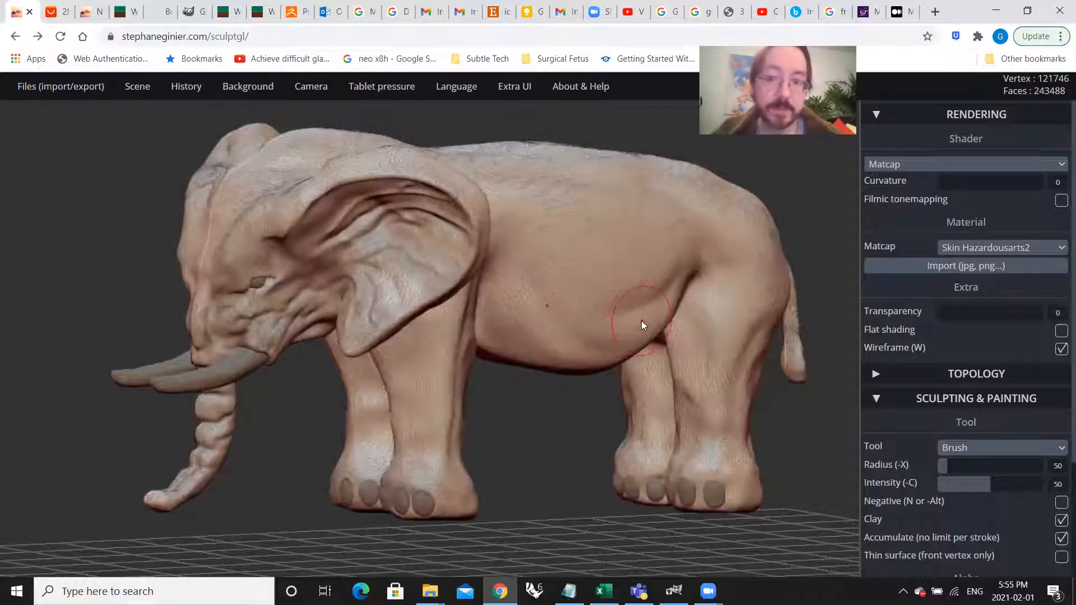
key(w)
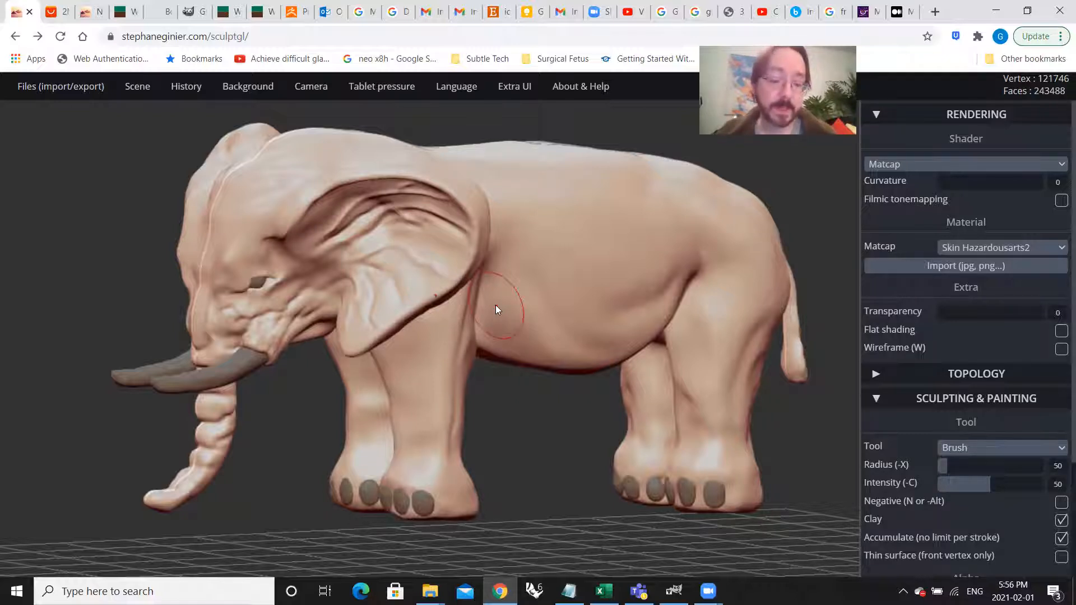
key(w)
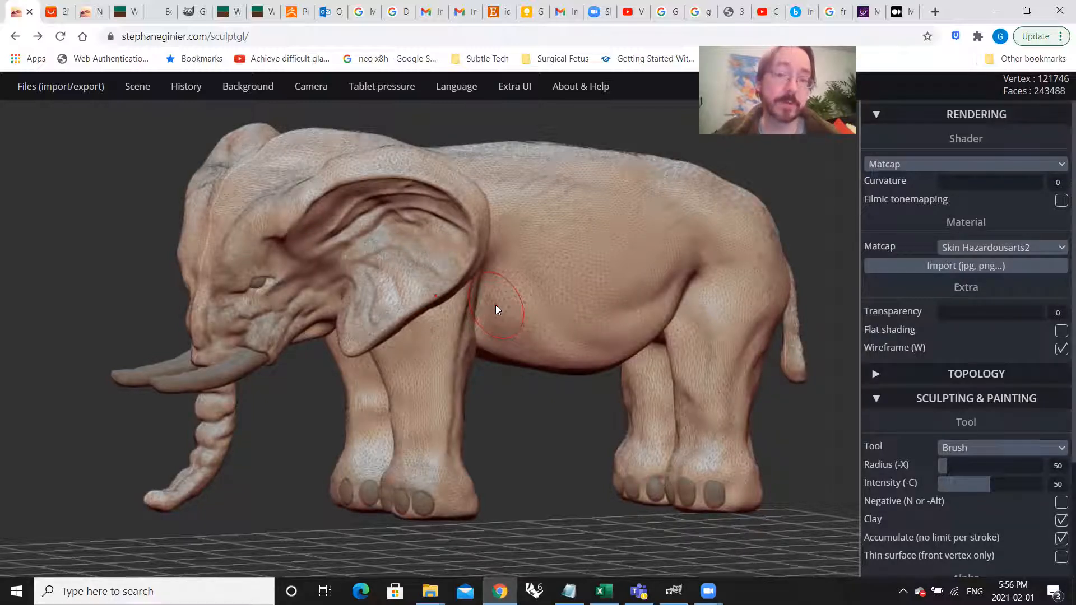
key(w)
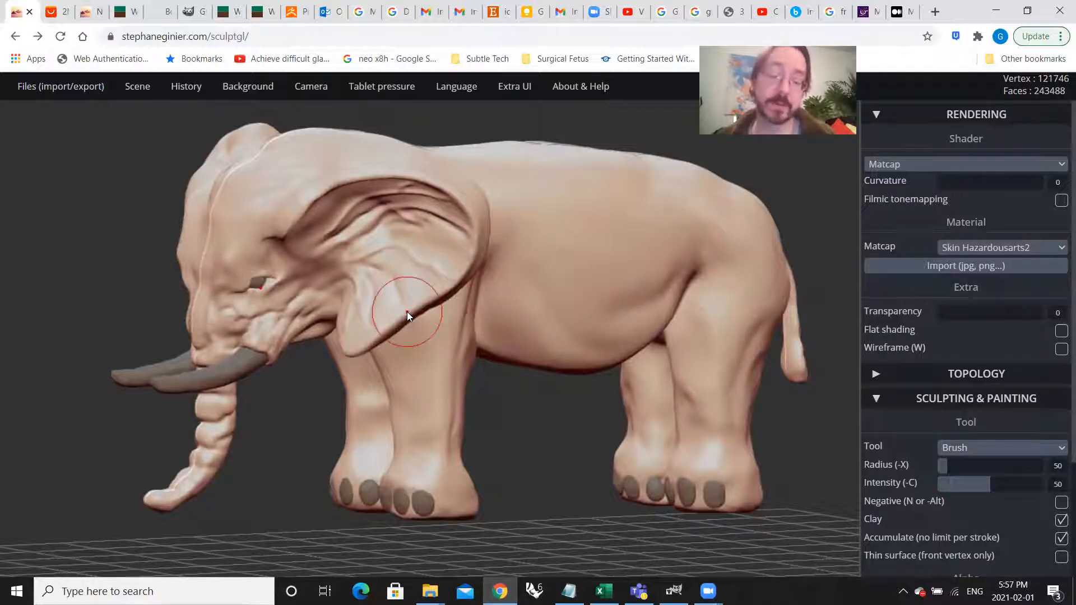
Step: Examine how the whole elephant reads from far away and at medium distance
scroll(375, 286, down, 5)
scroll(375, 285, down, 6)
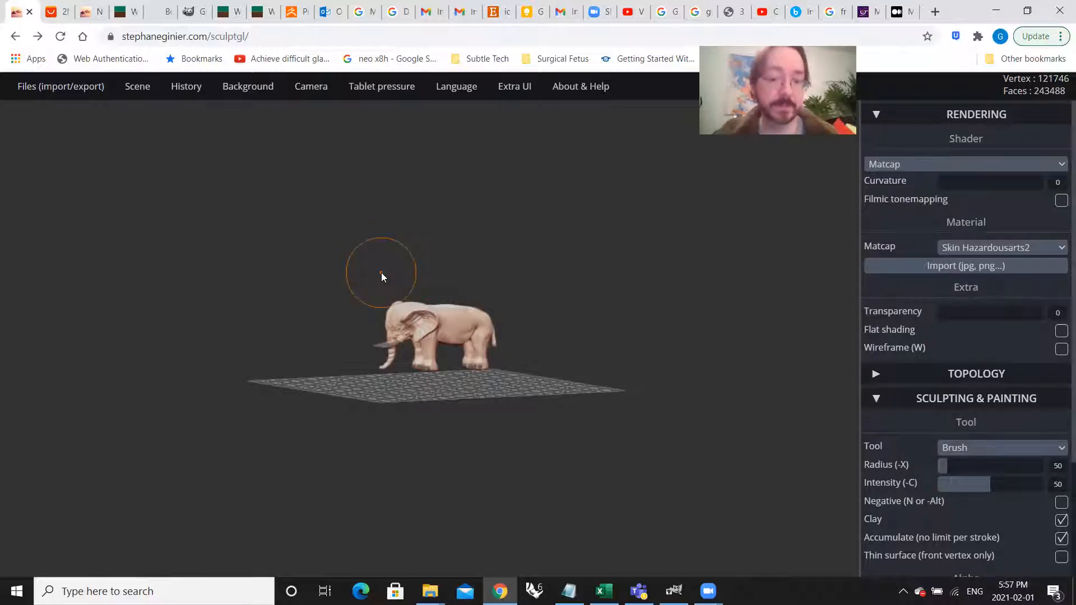
scroll(394, 301, up, 2)
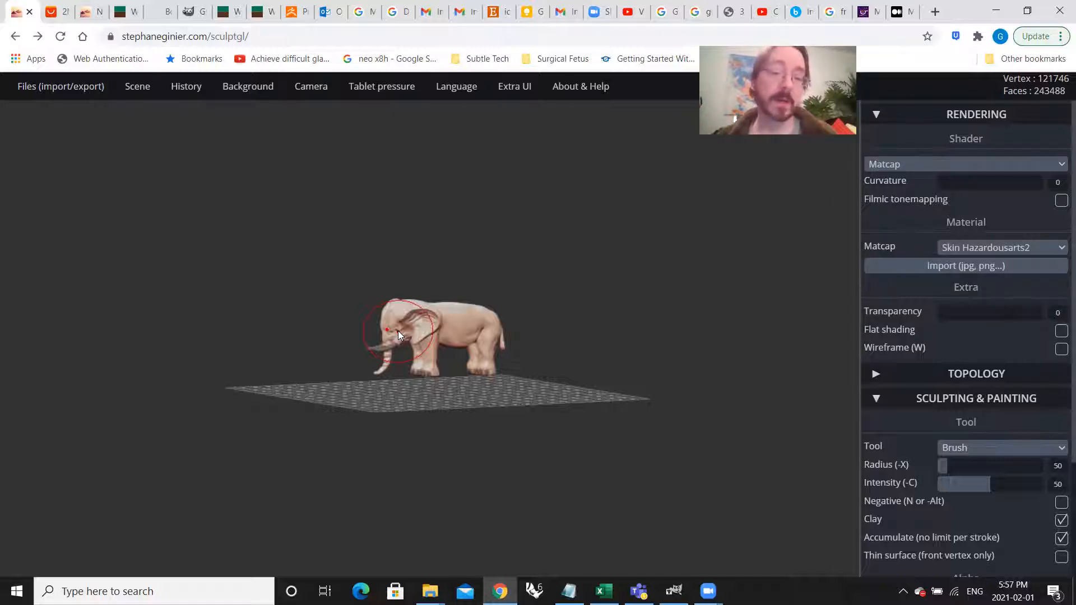
scroll(461, 338, up, 5)
scroll(325, 349, up, 3)
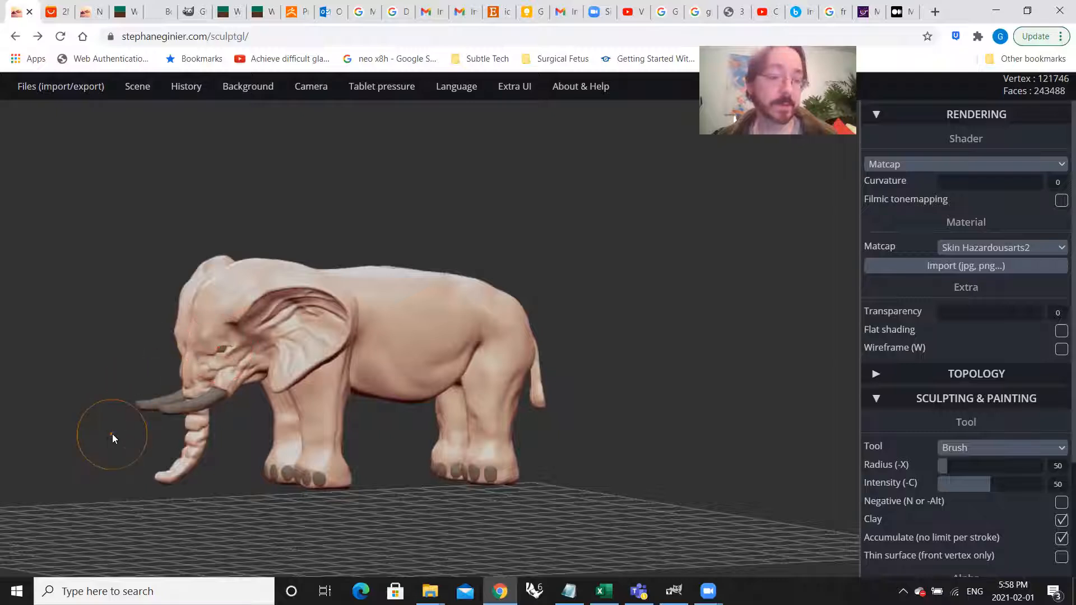
scroll(112, 434, up, 2)
middle_drag(378, 183, 494, 157)
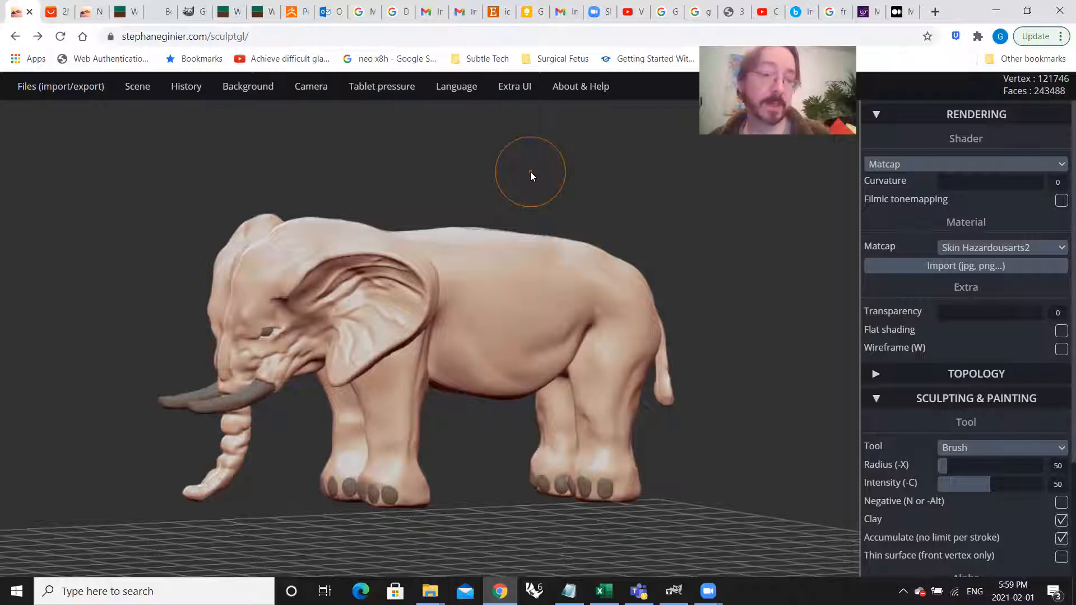
Step: Inspect the sculpted surface forms of the elephant's flank, belly and front leg up close
scroll(494, 269, up, 5)
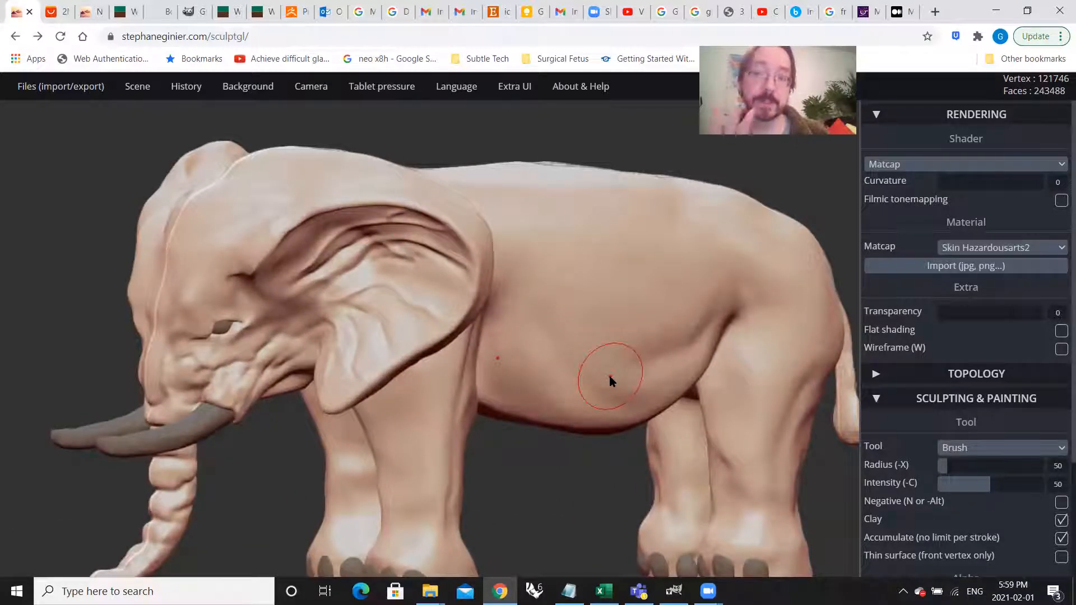
scroll(583, 348, down, 3)
right_drag(600, 377, 503, 388)
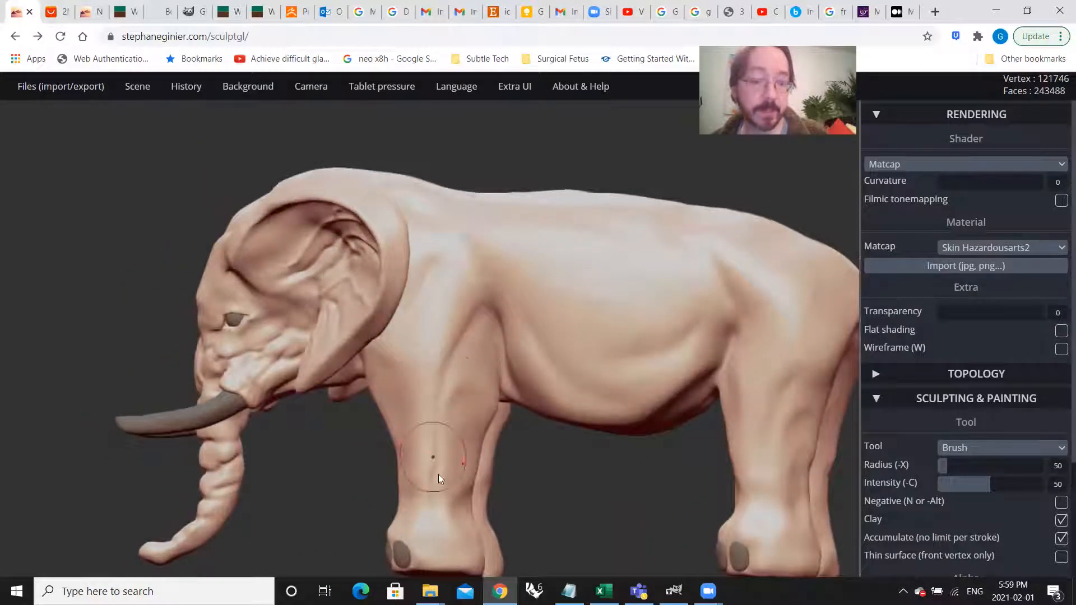
scroll(448, 513, up, 4)
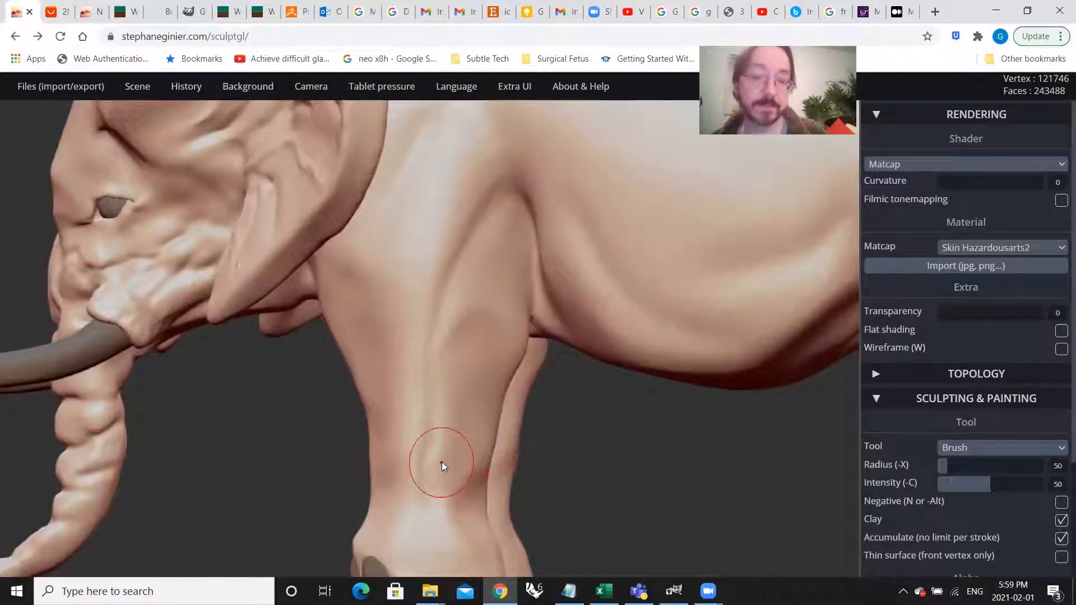
scroll(515, 273, down, 5)
right_drag(516, 270, 563, 333)
scroll(533, 239, up, 3)
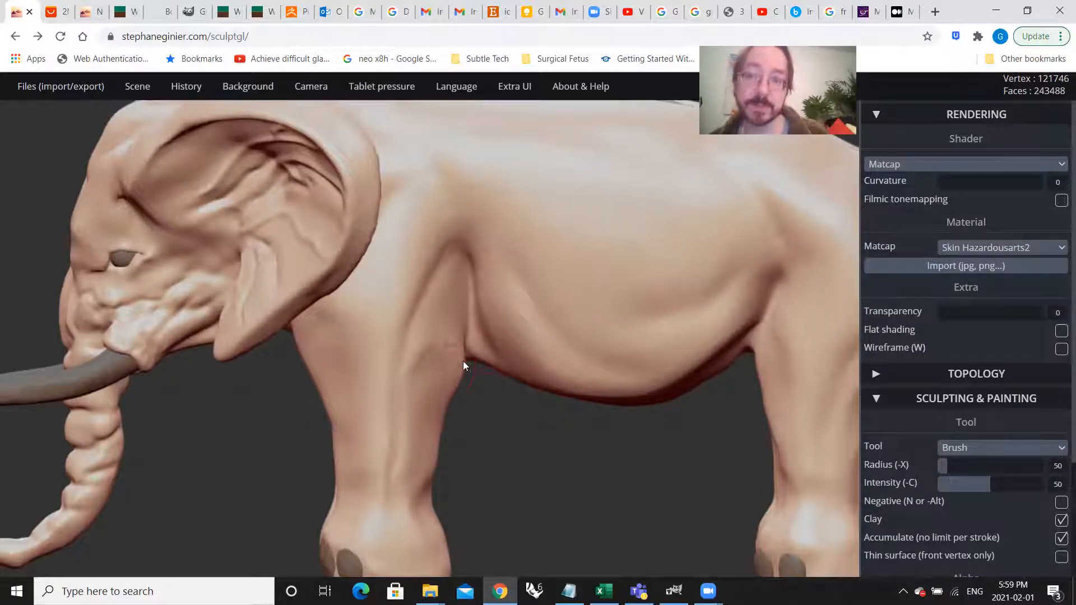
Step: Examine the elephant's side profile and rear, and its tail close up from behind and from the side
scroll(454, 334, down, 4)
right_drag(512, 353, 548, 337)
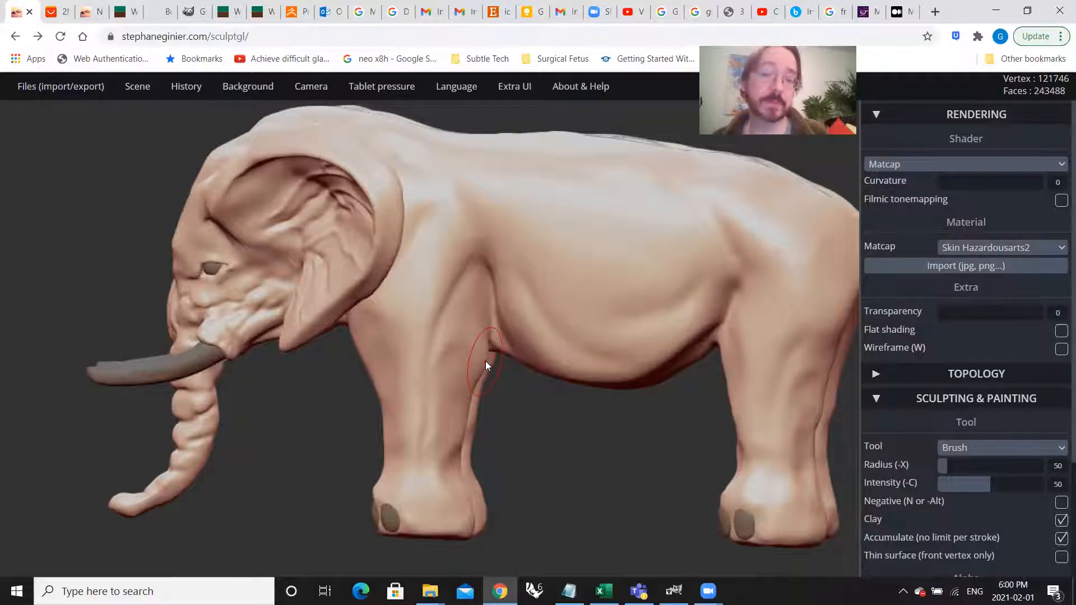
drag(525, 377, 619, 400)
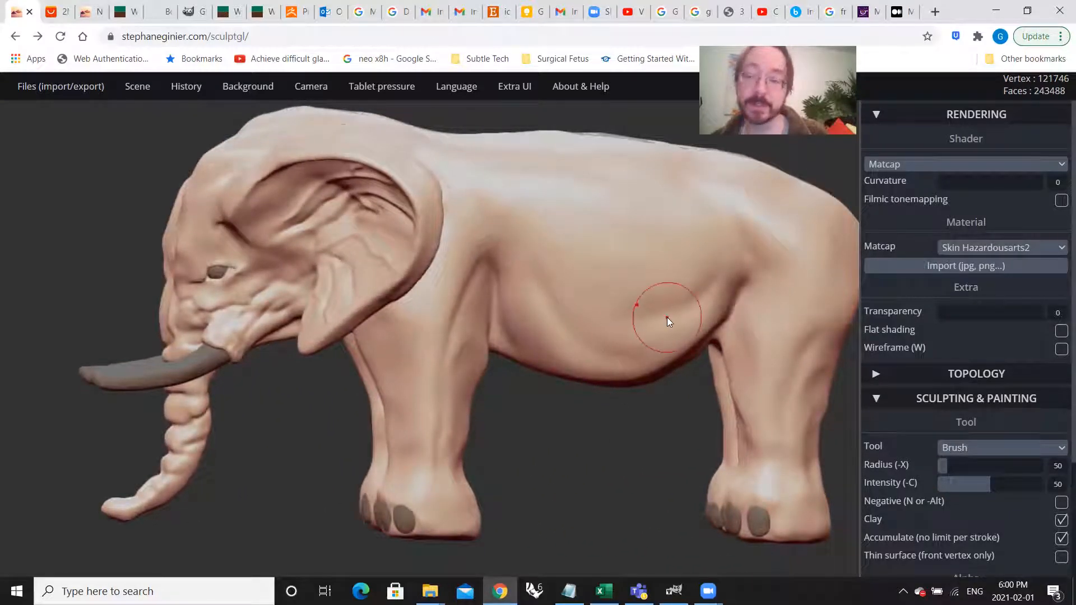
drag(599, 247, 667, 362)
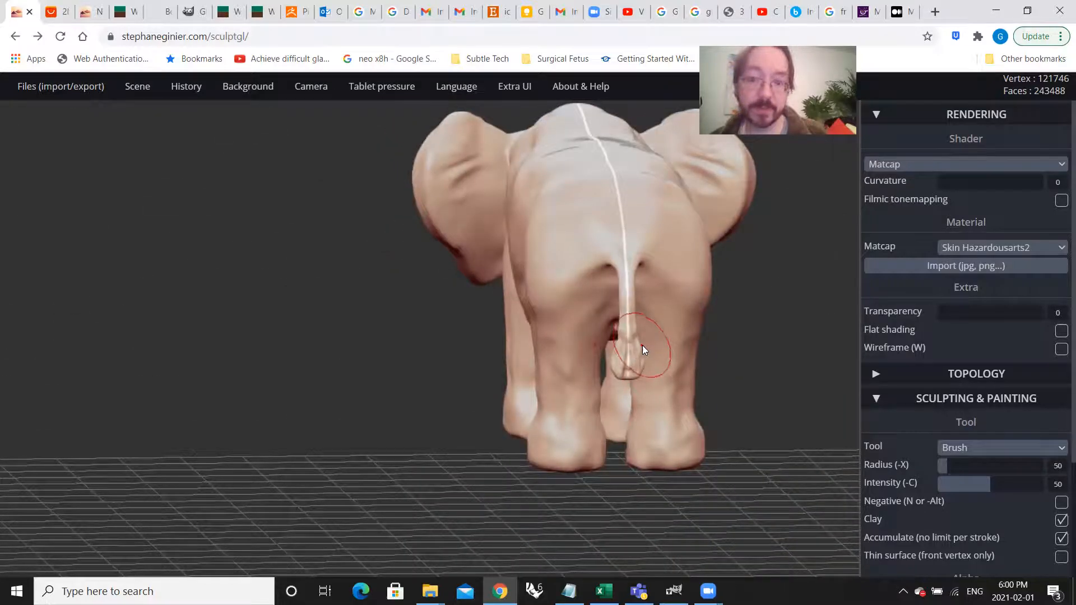
scroll(631, 361, up, 3)
scroll(631, 363, up, 2)
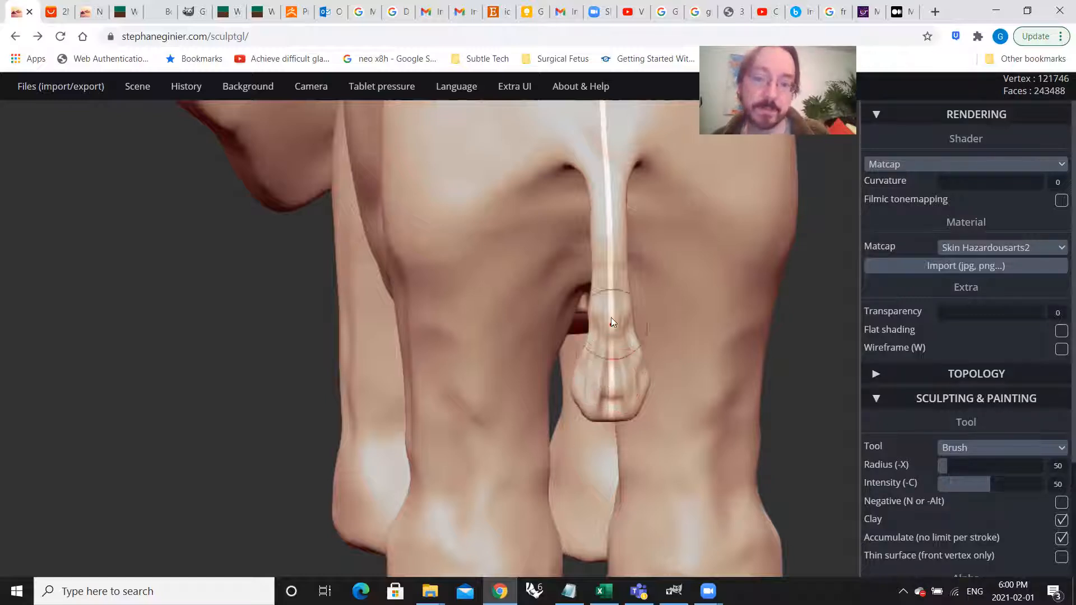
mouse_move(468, 404)
right_down()
mouse_move(659, 376)
mouse_move(637, 314)
right_up()
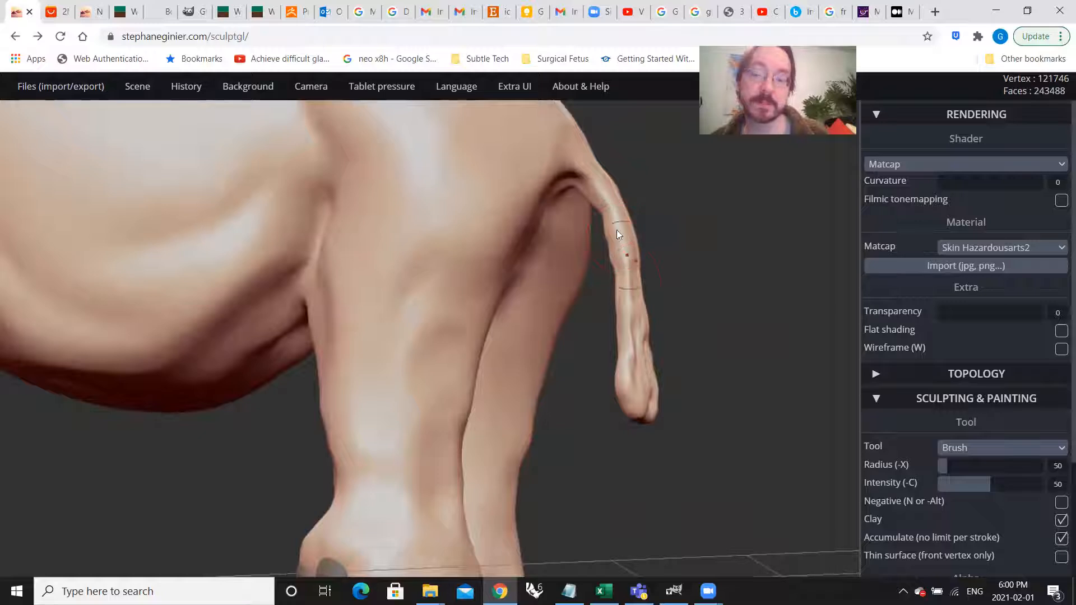
scroll(612, 365, down, 5)
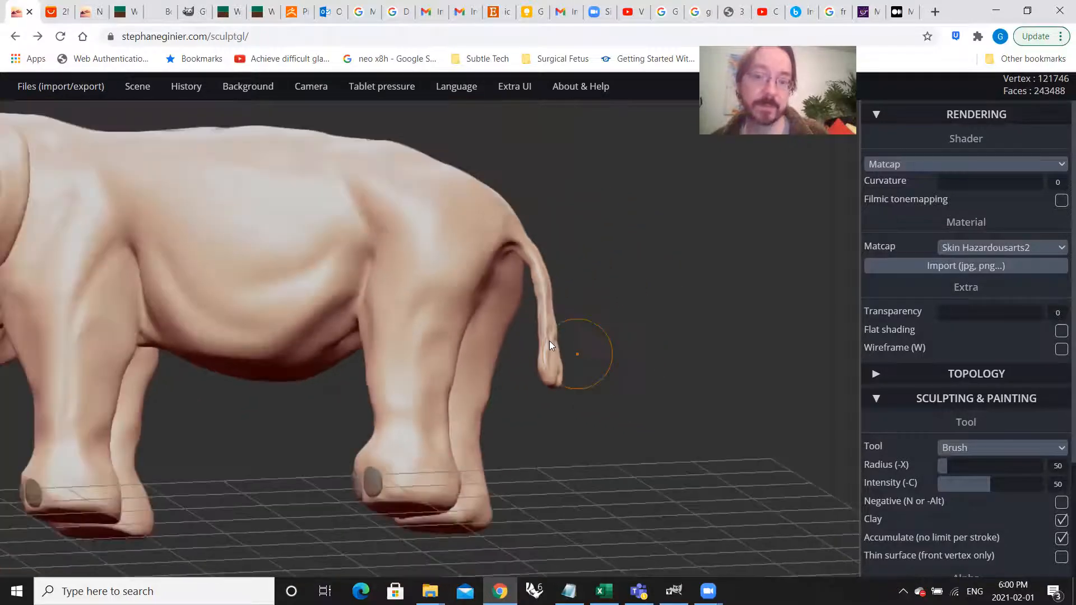
scroll(583, 369, down, 2)
right_drag(582, 366, 517, 292)
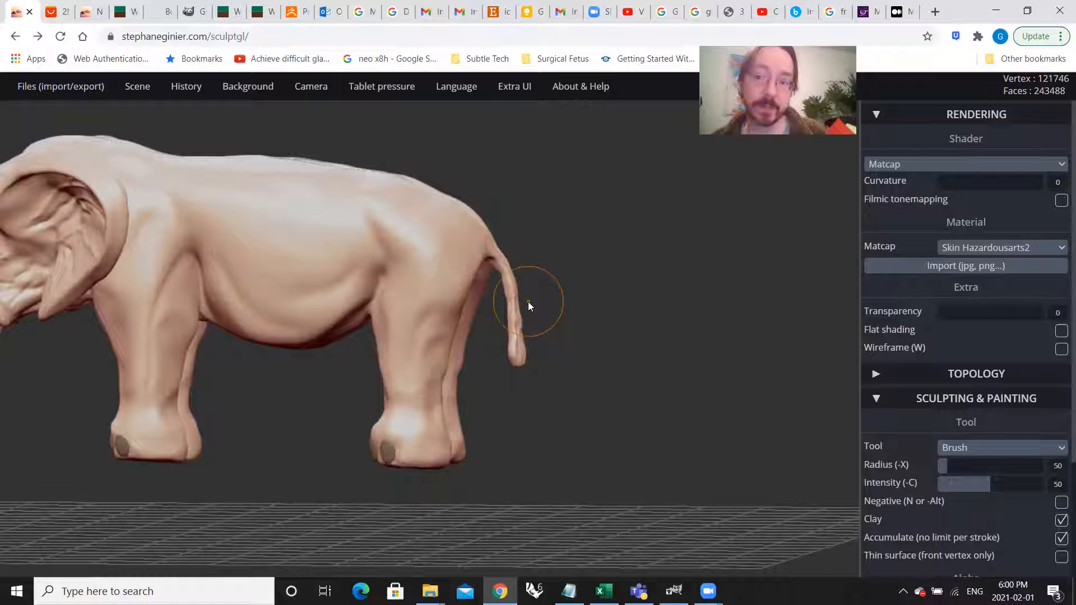
Step: Examine the elephant's head, ear and legs up close and its overall pose from three-quarter and side views
mouse_move(377, 327)
right_down()
mouse_move(402, 363)
mouse_move(535, 363)
mouse_move(163, 383)
right_up()
scroll(161, 375, up, 5)
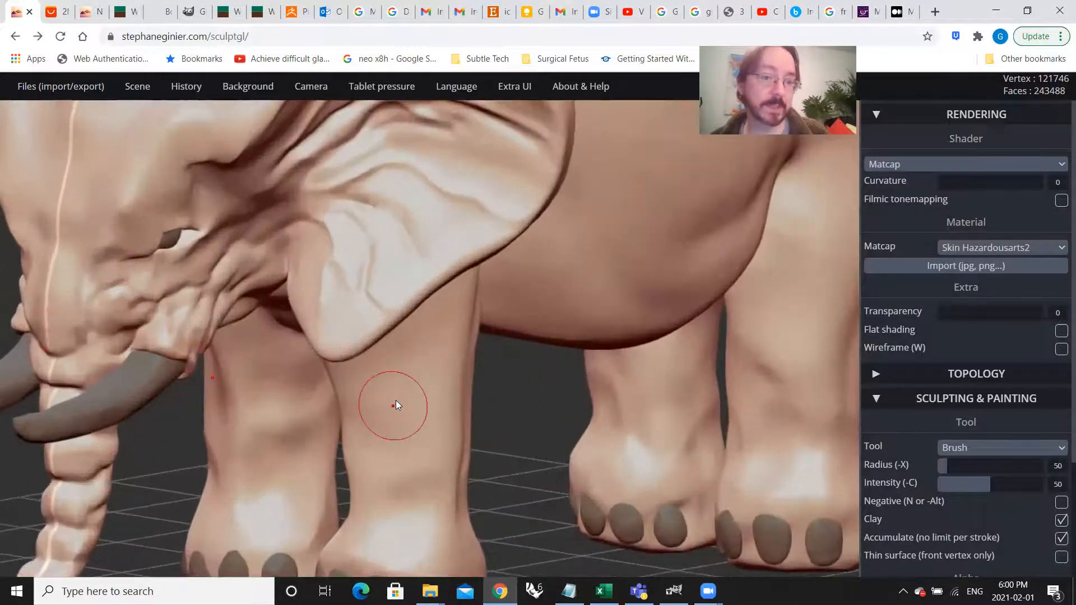
middle_drag(396, 401, 597, 415)
right_drag(596, 419, 460, 397)
scroll(630, 401, down, 5)
scroll(437, 397, up, 5)
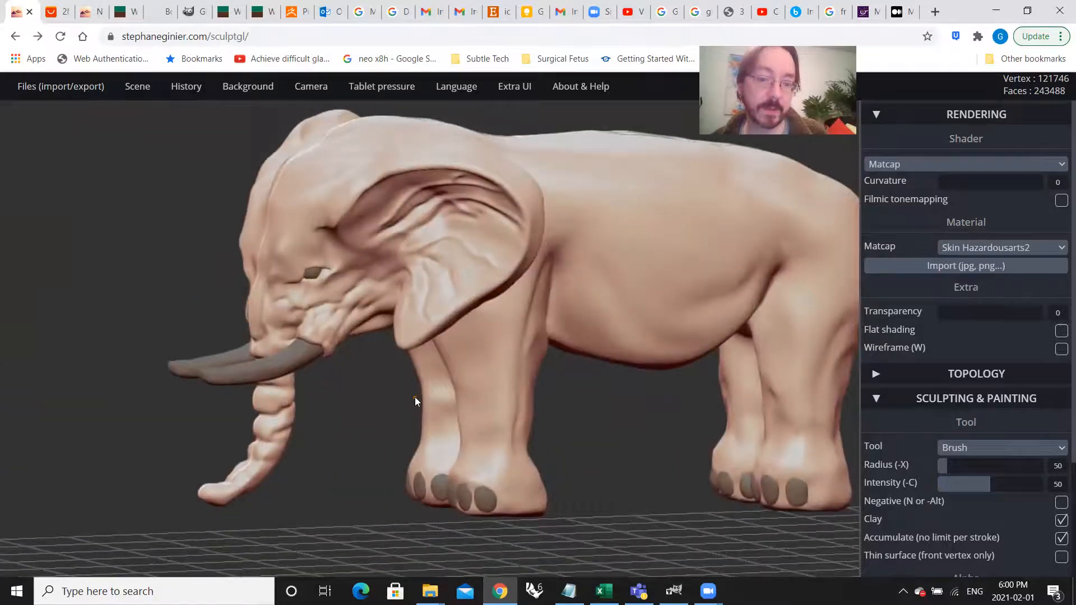
drag(423, 392, 403, 378)
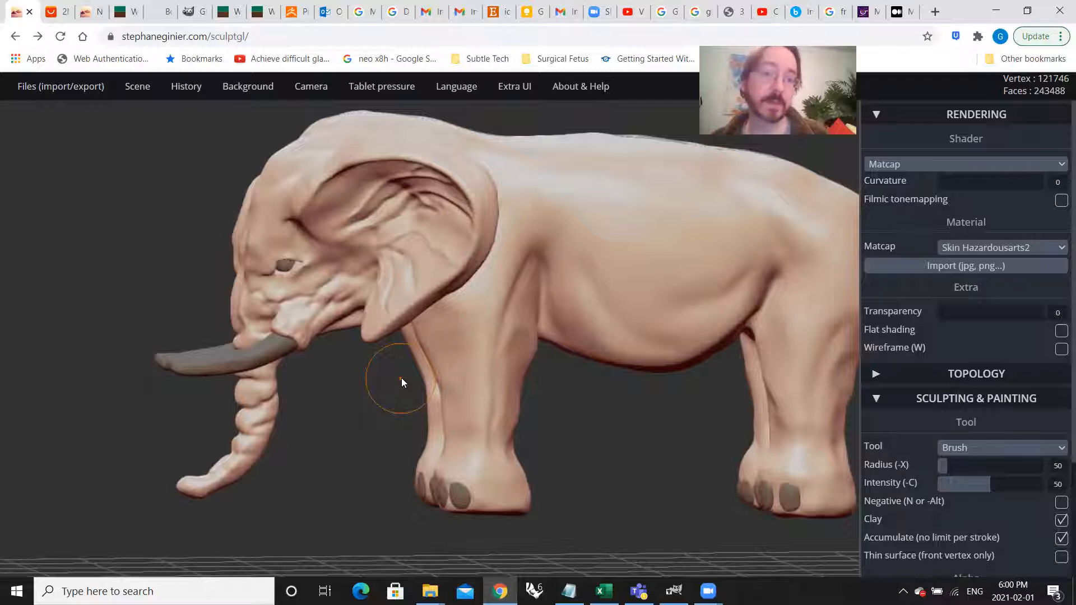
drag(560, 402, 400, 310)
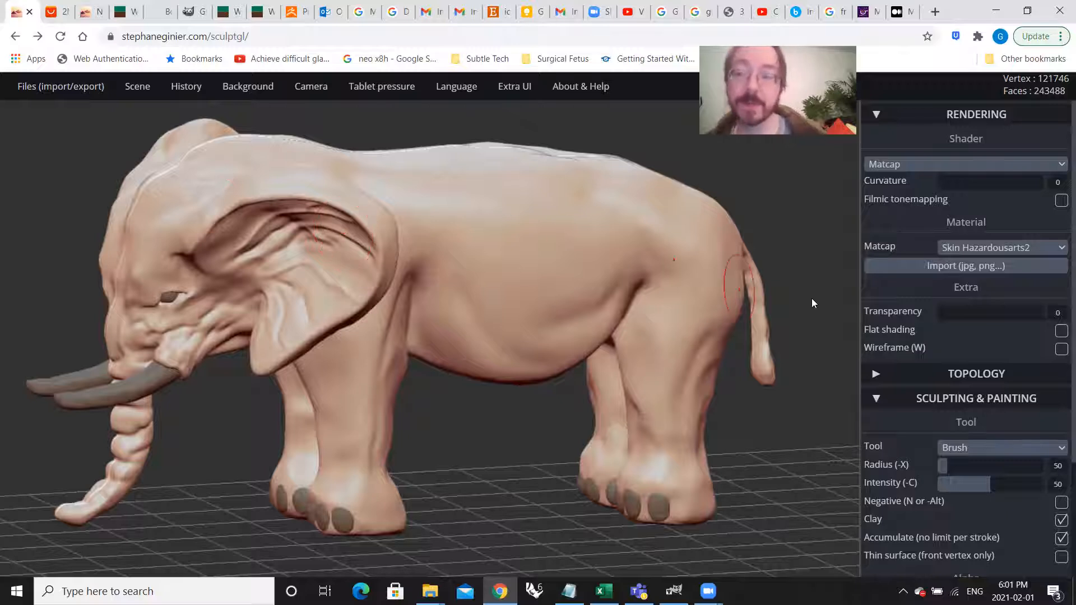
Step: Select the Paint tool and look over its PBR material and albedo settings
scroll(997, 360, down, 3)
click(985, 309)
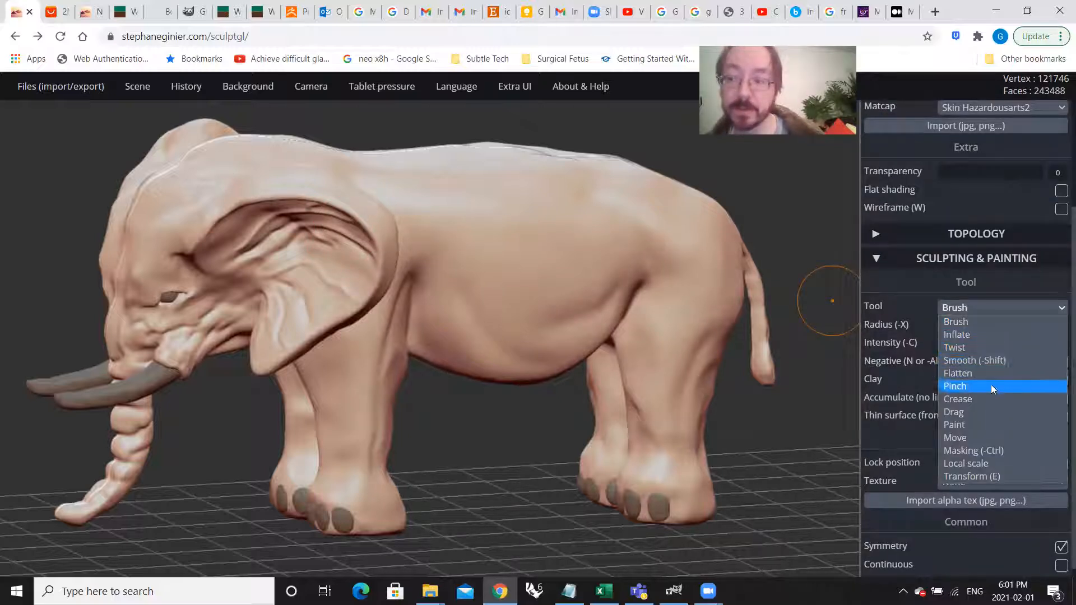
click(993, 426)
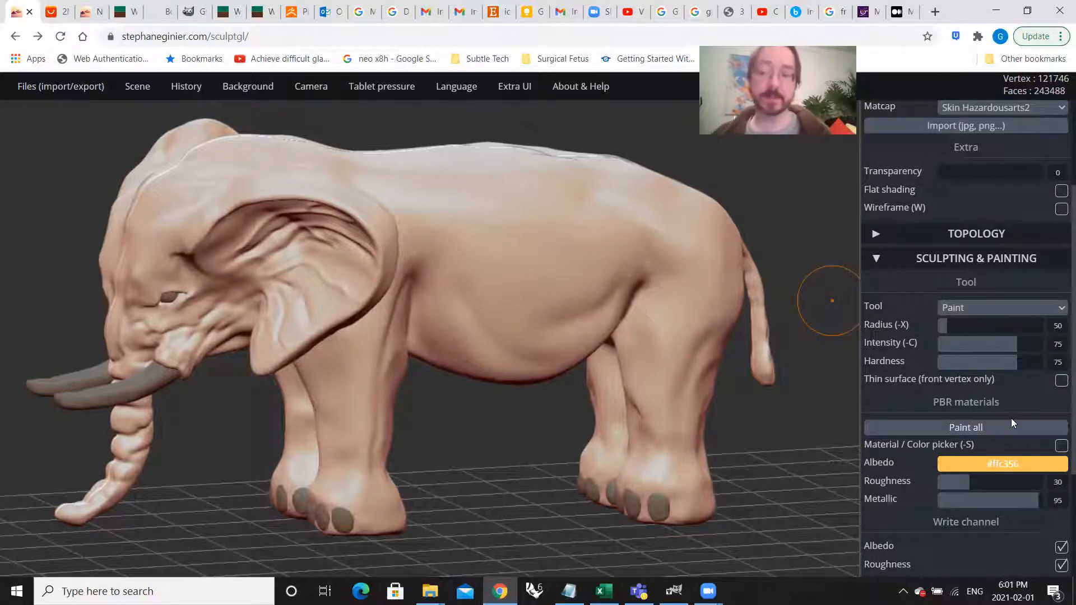
scroll(1009, 421, down, 1)
click(995, 399)
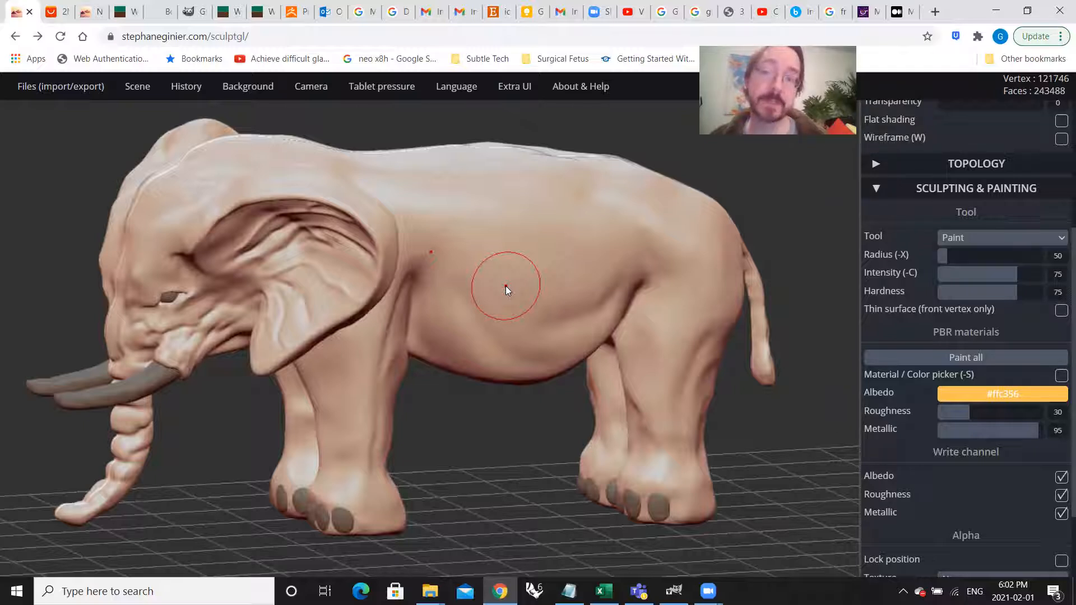
Step: Preview the Red clay matcap on the elephant with the Matcap shader kept, and restore Skin Hazardousarts2
scroll(933, 176, up, 4)
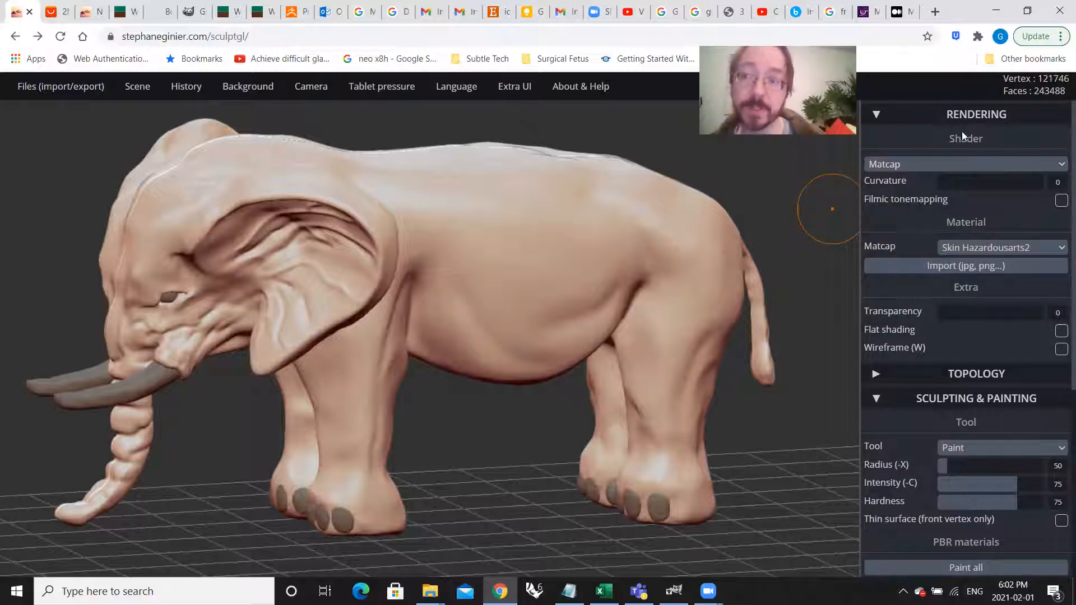
click(946, 166)
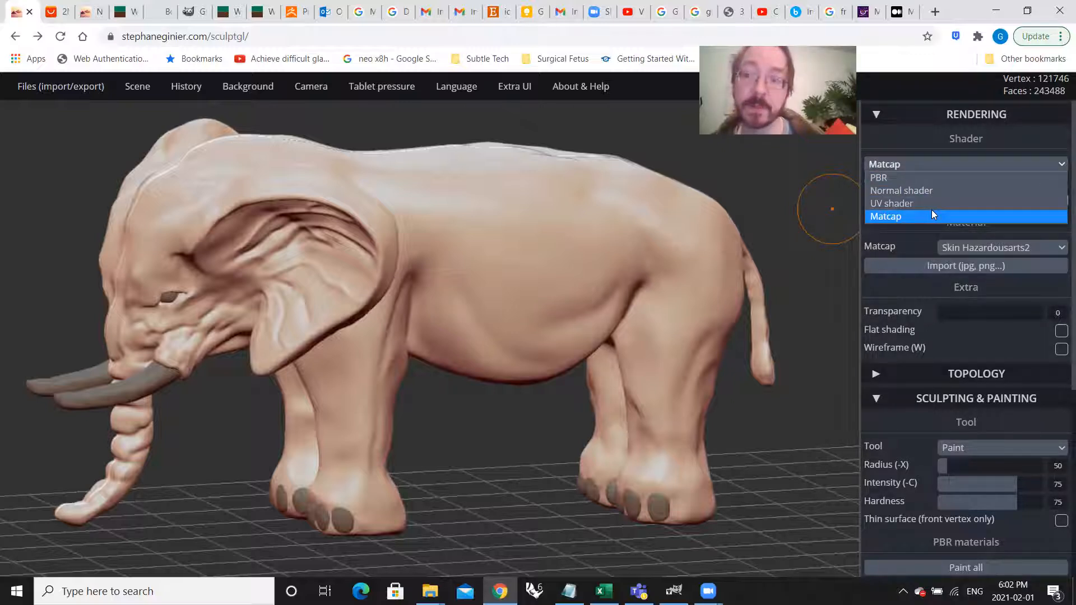
click(918, 215)
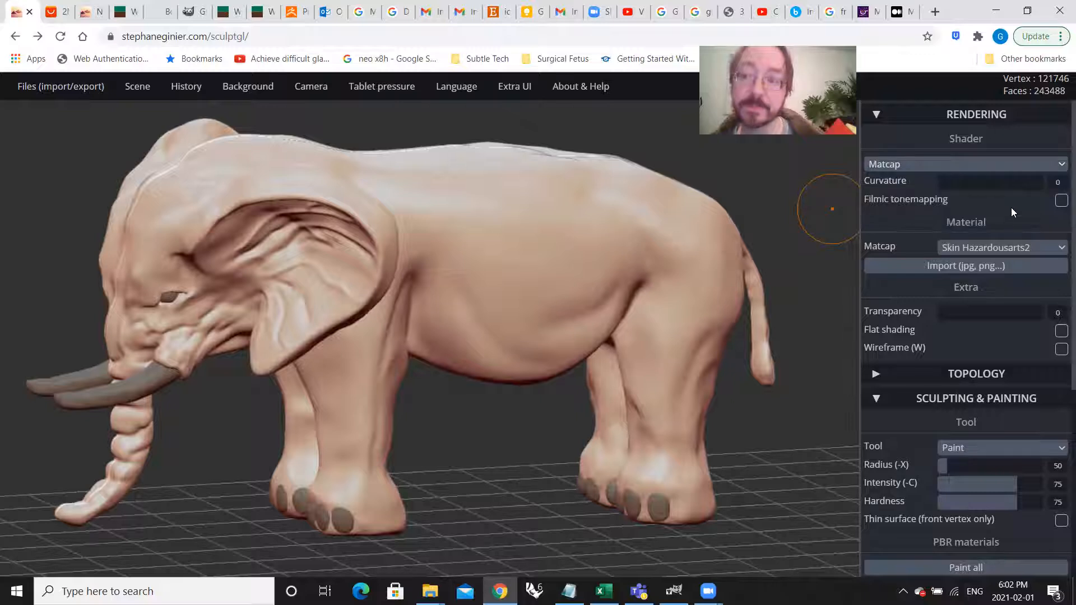
click(957, 249)
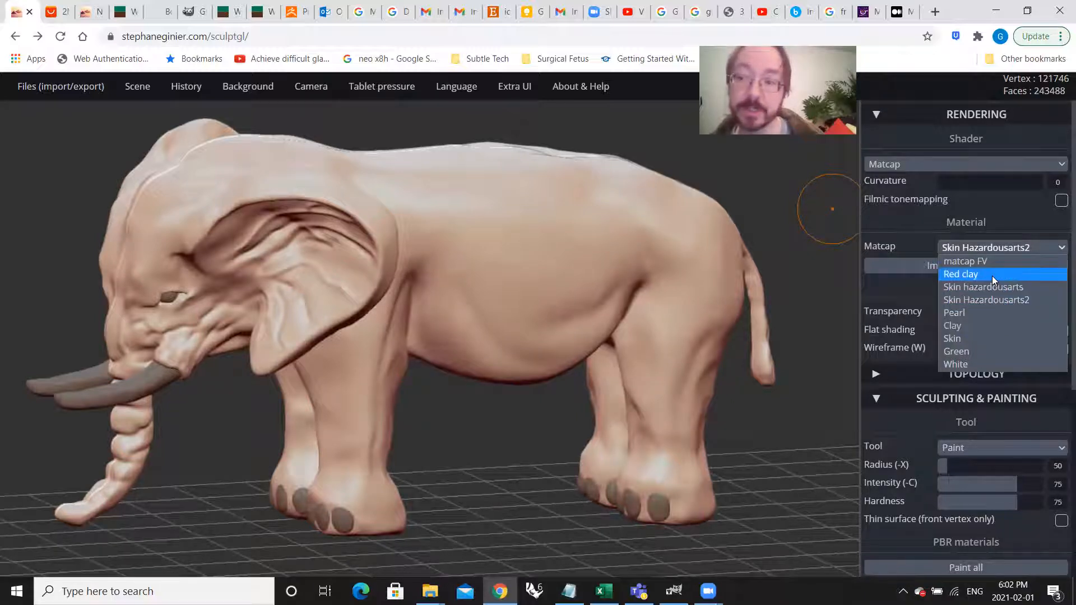
click(992, 275)
right_drag(631, 330, 307, 272)
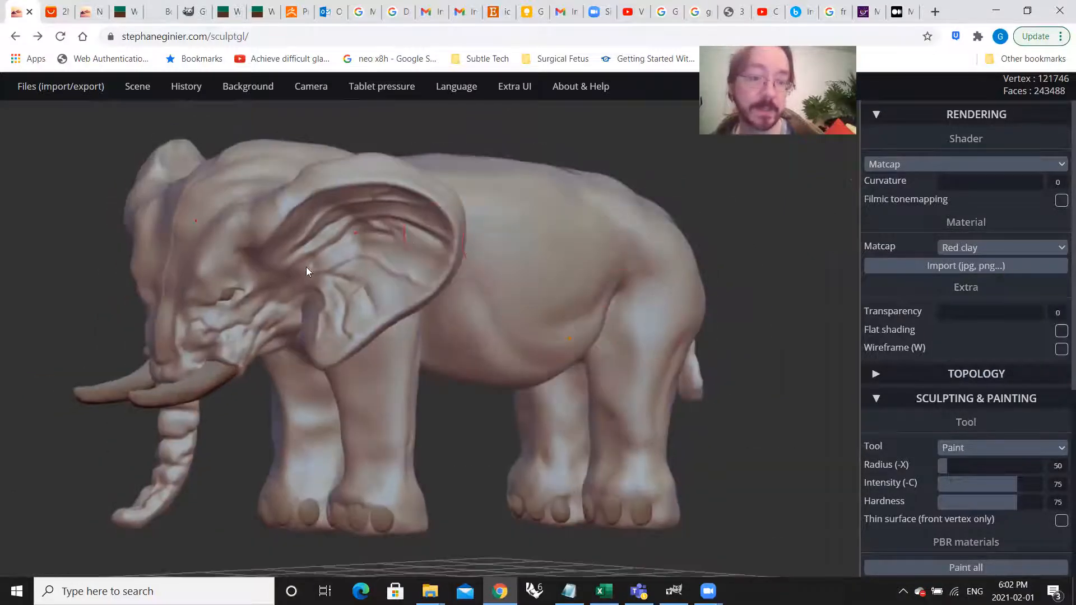
right_drag(665, 328, 493, 314)
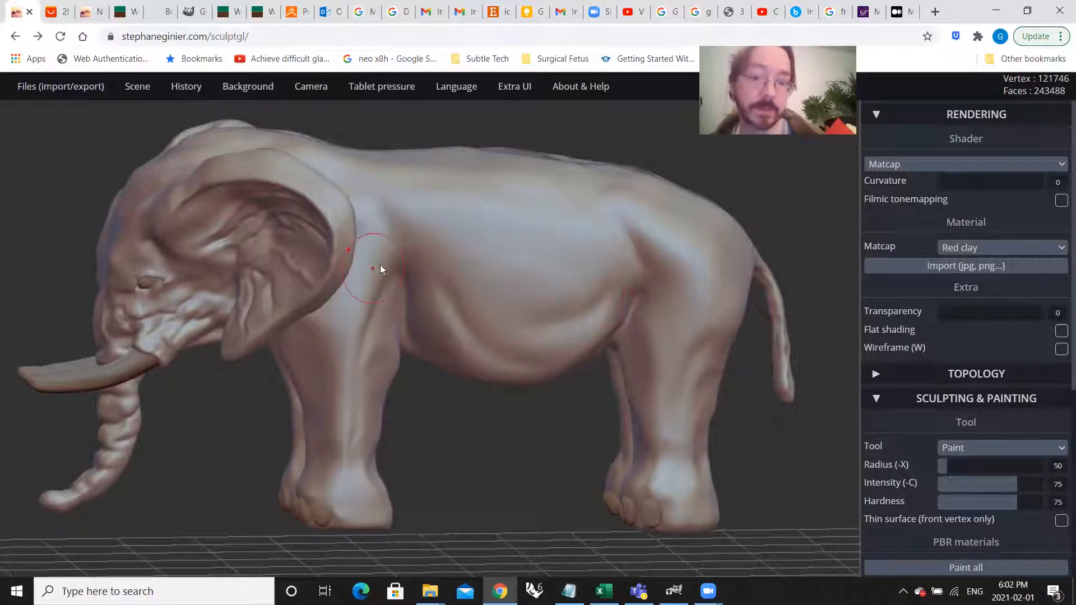
scroll(483, 297, down, 3)
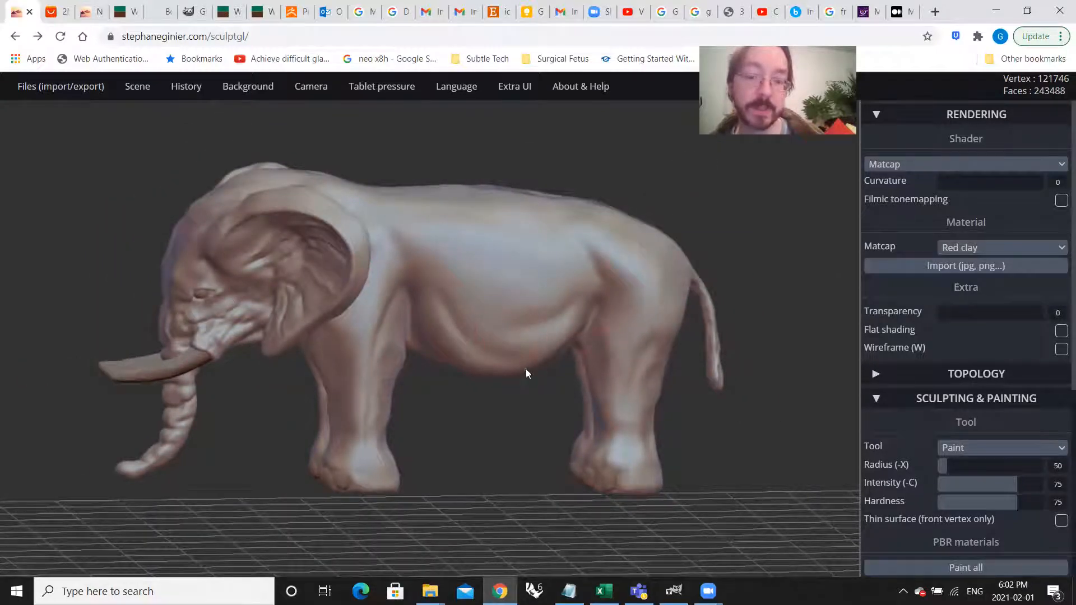
scroll(535, 384, up, 3)
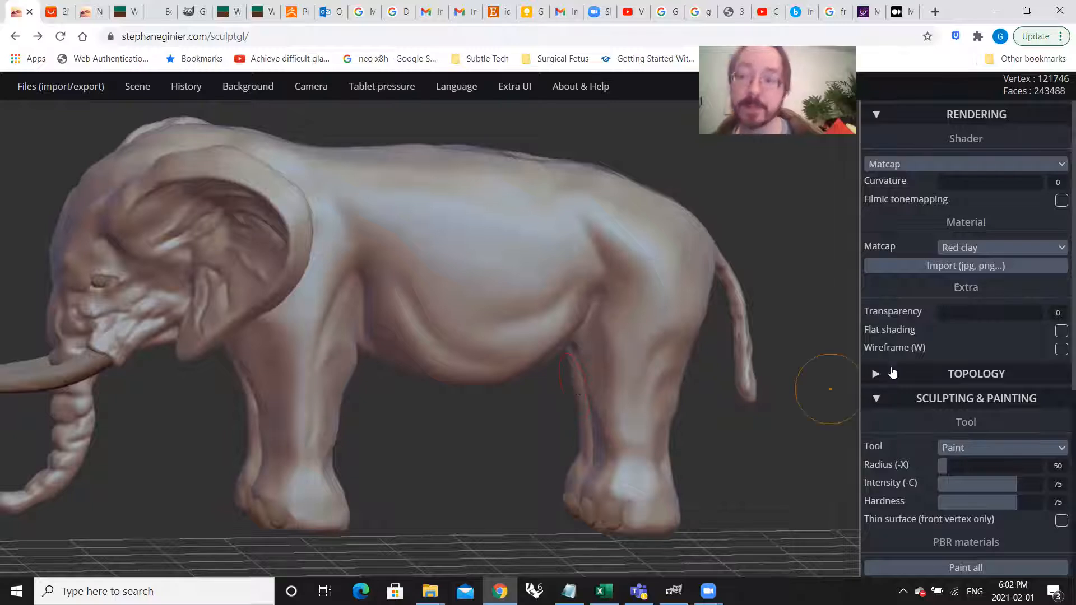
click(989, 249)
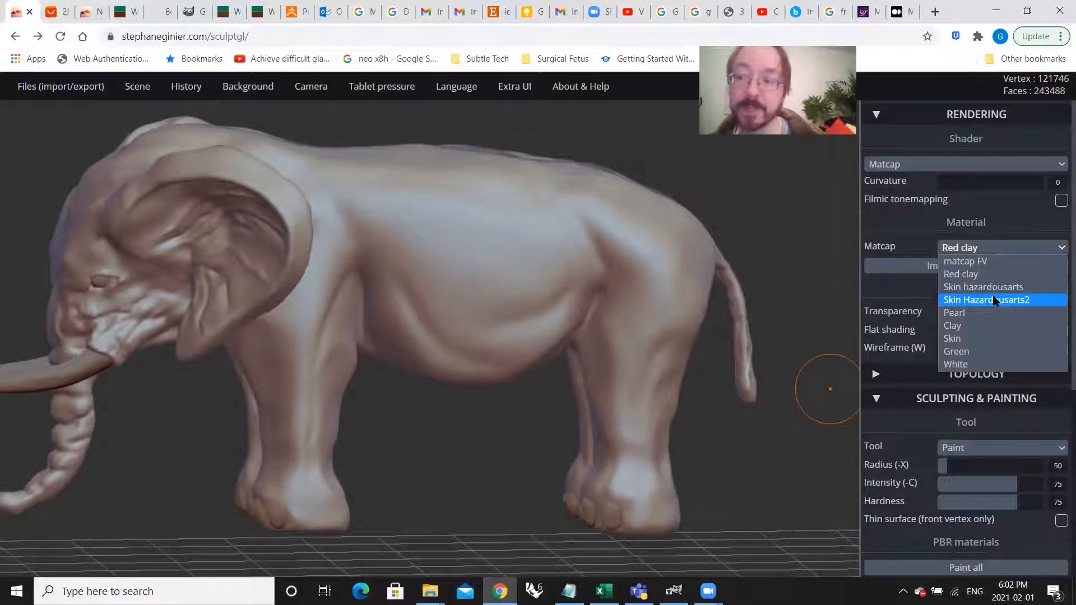
click(995, 301)
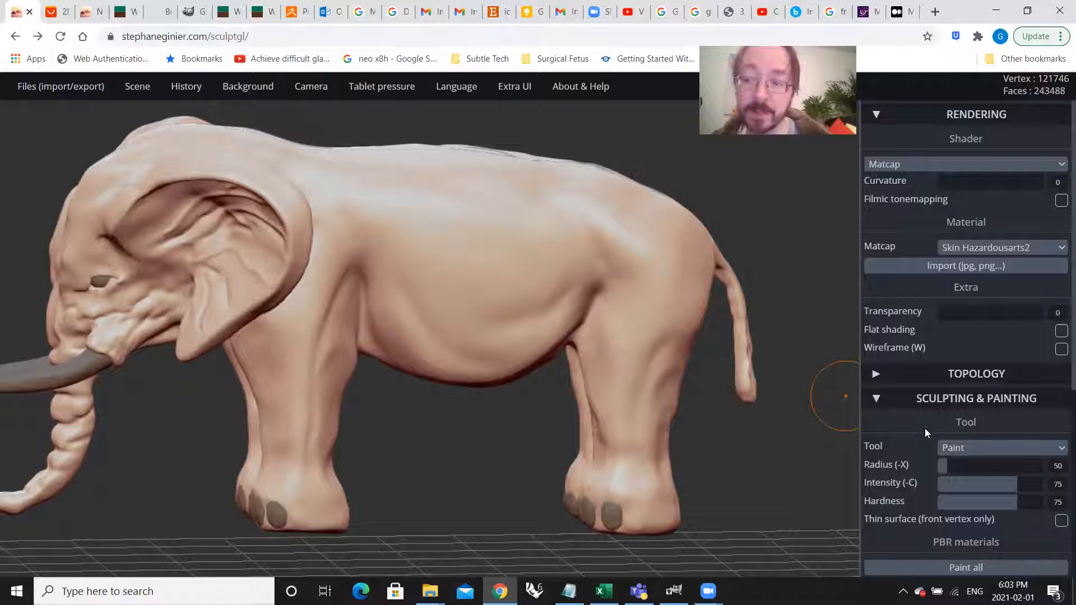
Step: Set the paint's albedo to the pale pink #e9d9d9
scroll(1028, 438, down, 3)
scroll(978, 301, down, 3)
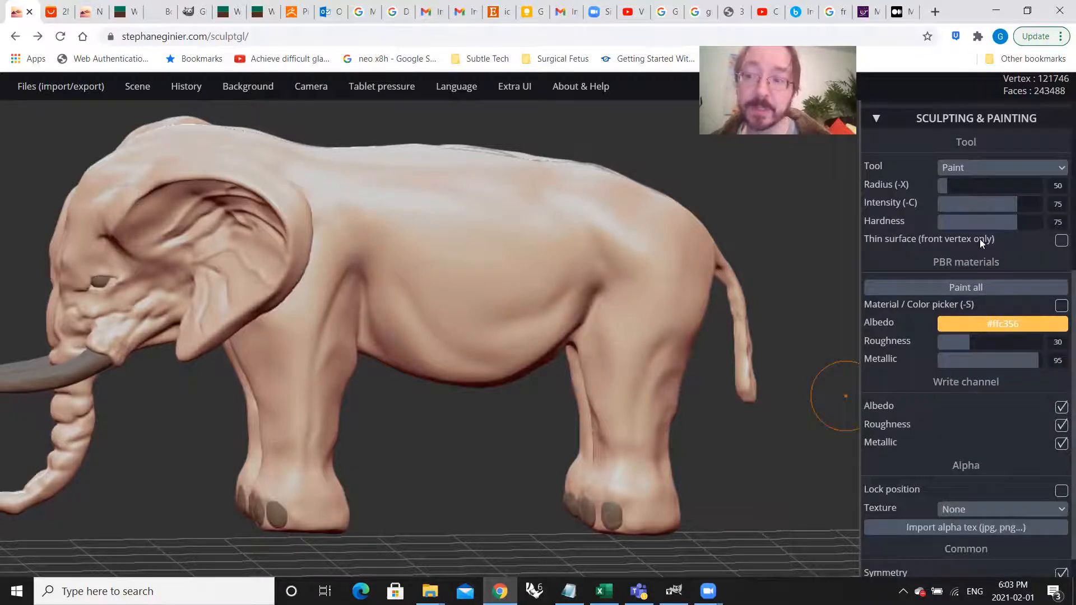
click(999, 323)
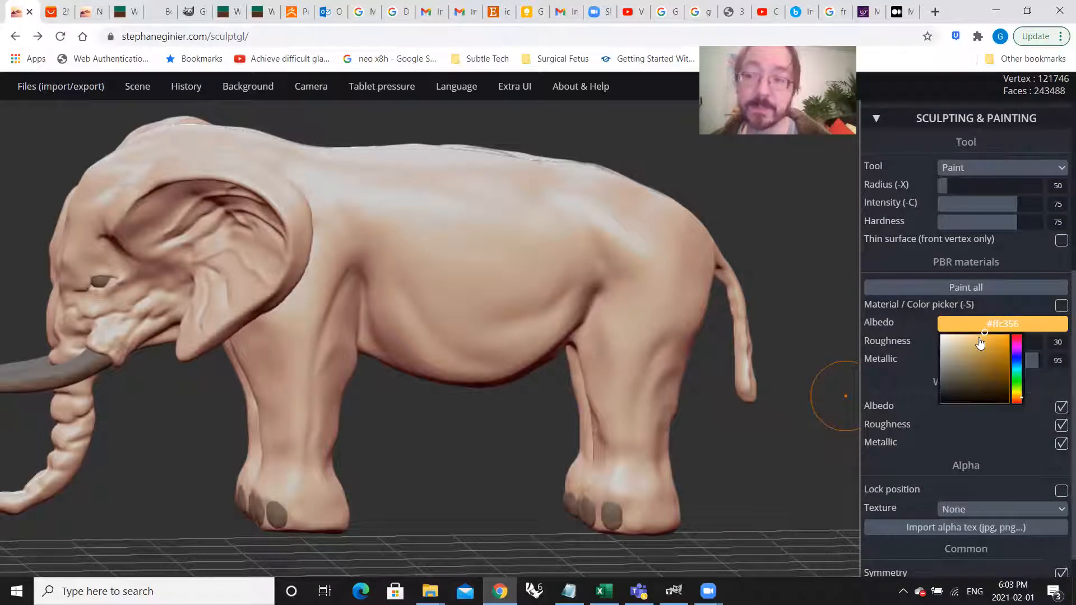
drag(987, 342, 944, 345)
click(955, 325)
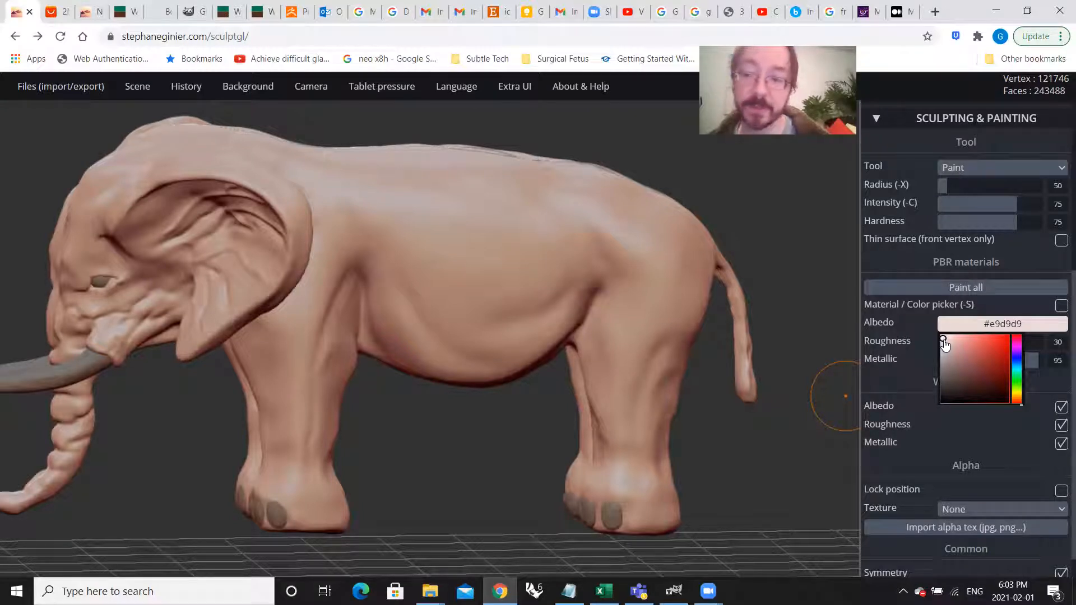
click(944, 340)
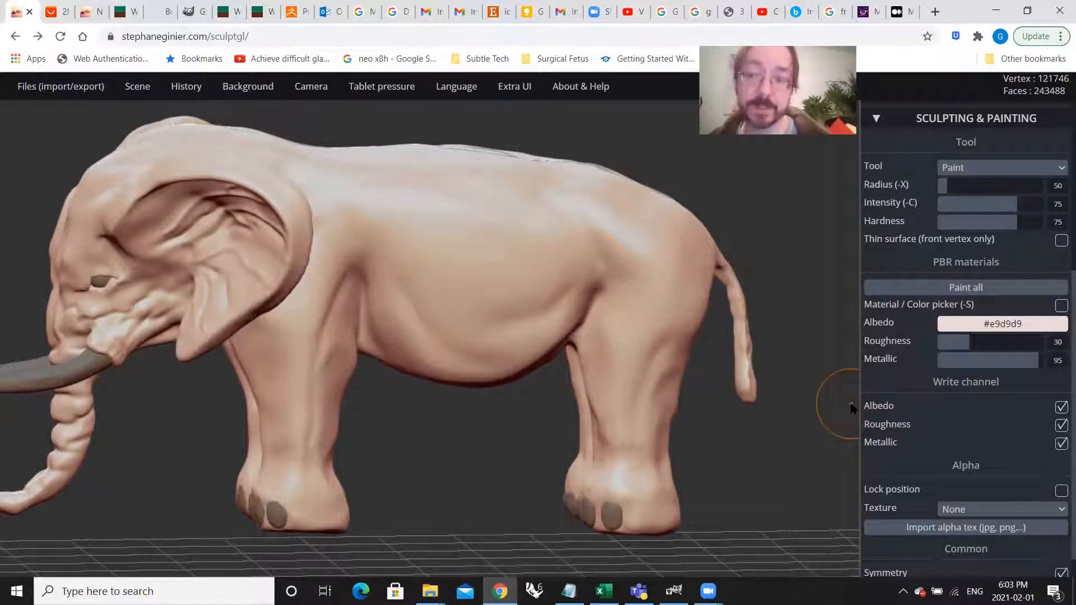
Step: Set the paint radius to 70, and try a stroke across the elephant's upper flank and undo it
drag(946, 185, 952, 186)
mouse_move(593, 220)
mouse_down()
mouse_move(515, 236)
mouse_move(459, 308)
mouse_move(415, 246)
mouse_move(435, 218)
mouse_move(430, 244)
mouse_move(489, 321)
mouse_move(461, 244)
mouse_up()
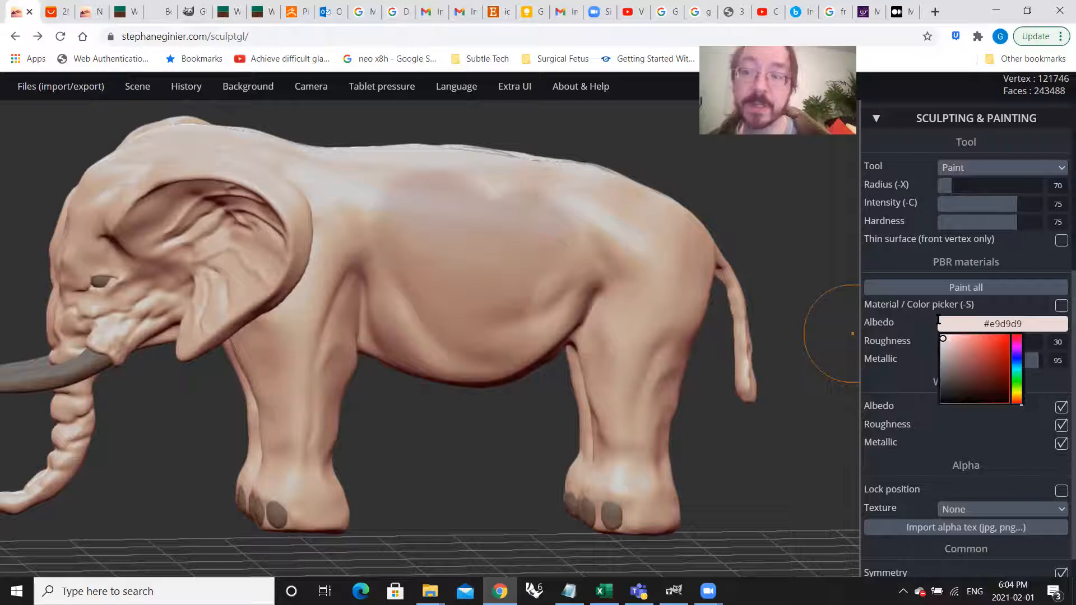
click(1003, 324)
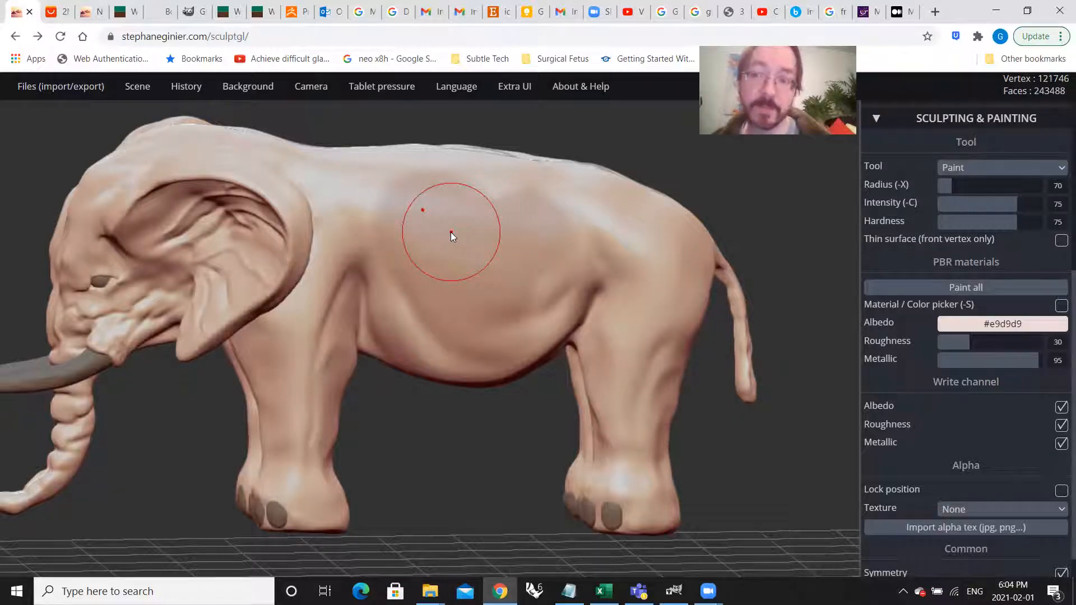
click(969, 318)
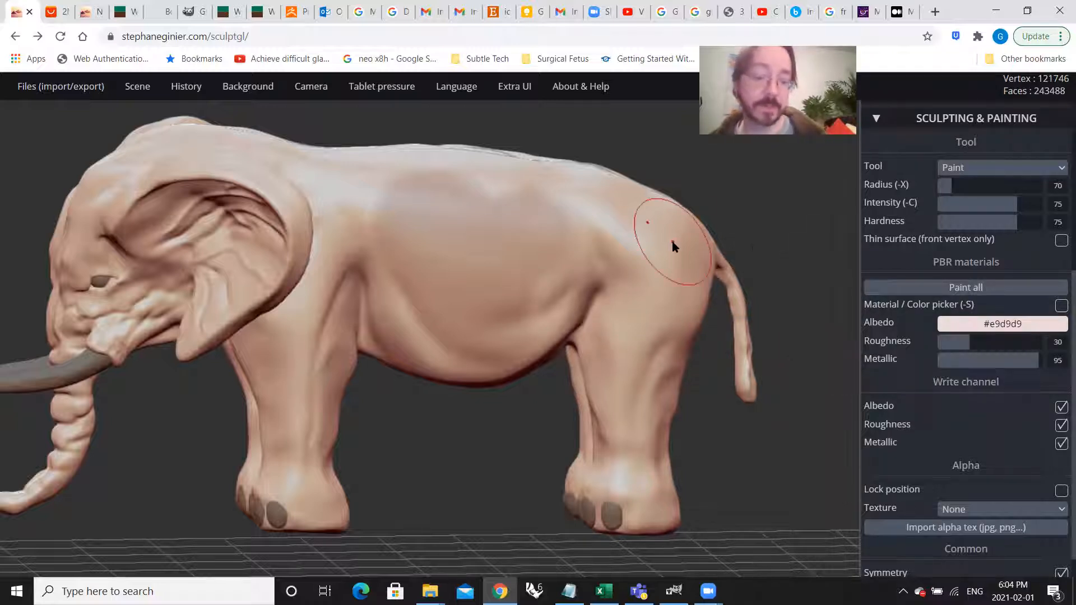
key(ctrl+z)
click(969, 318)
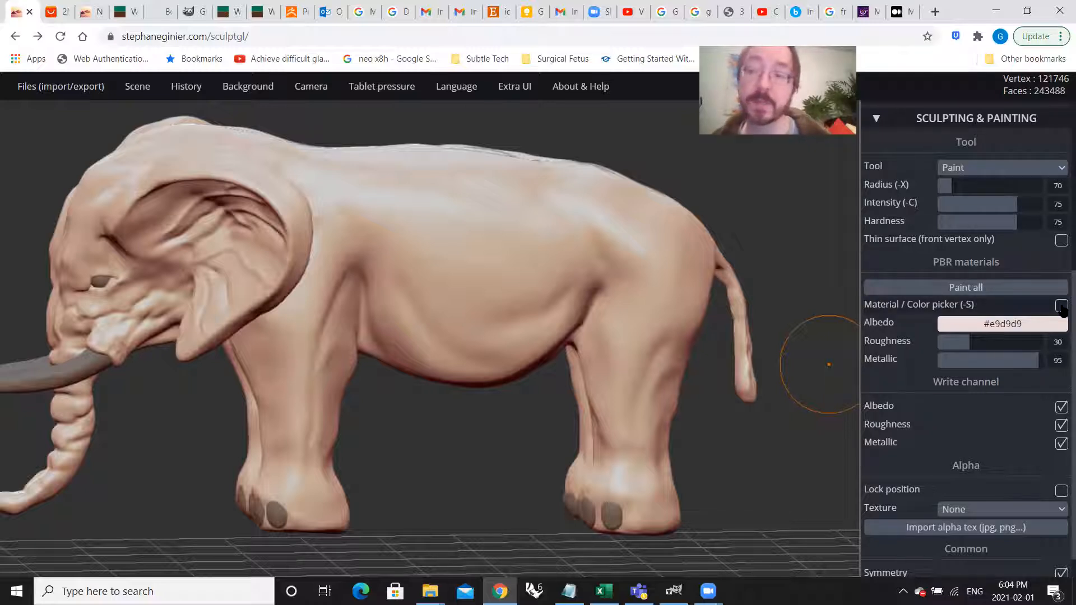
Step: Paint the whole elephant with the #e9d9d9 albedo color
click(942, 288)
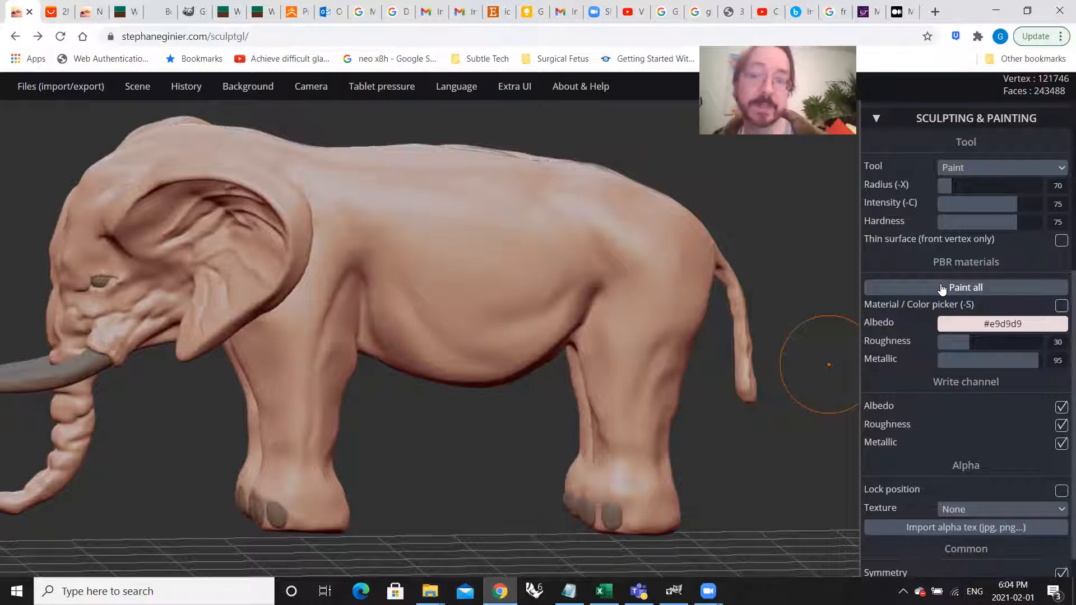
click(962, 322)
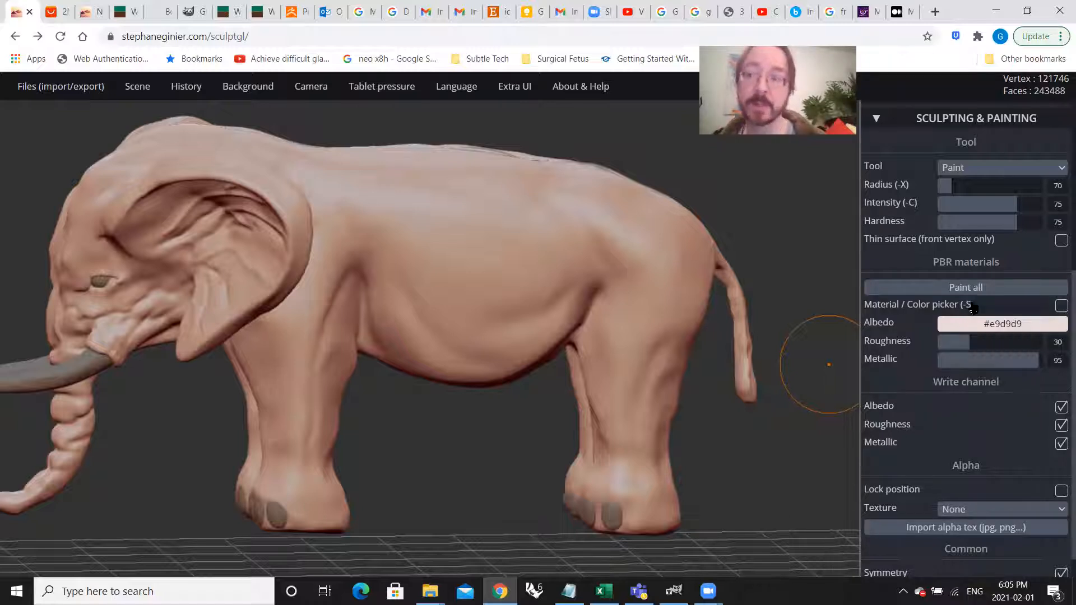
scroll(987, 251, up, 4)
scroll(986, 254, up, 1)
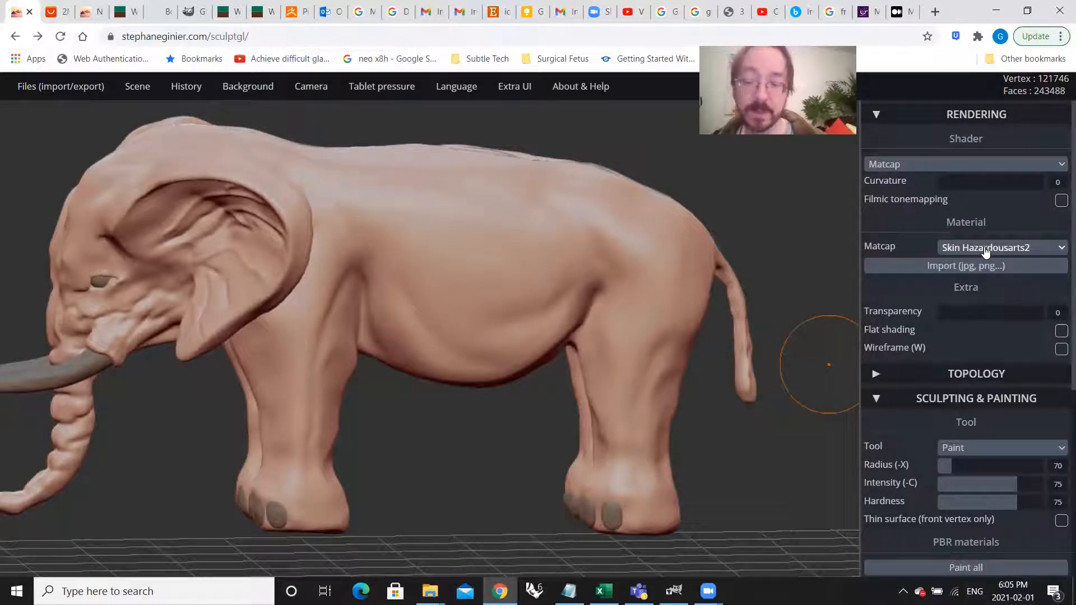
Step: Undo the pale pink fill applied to the whole elephant
scroll(985, 250, down, 2)
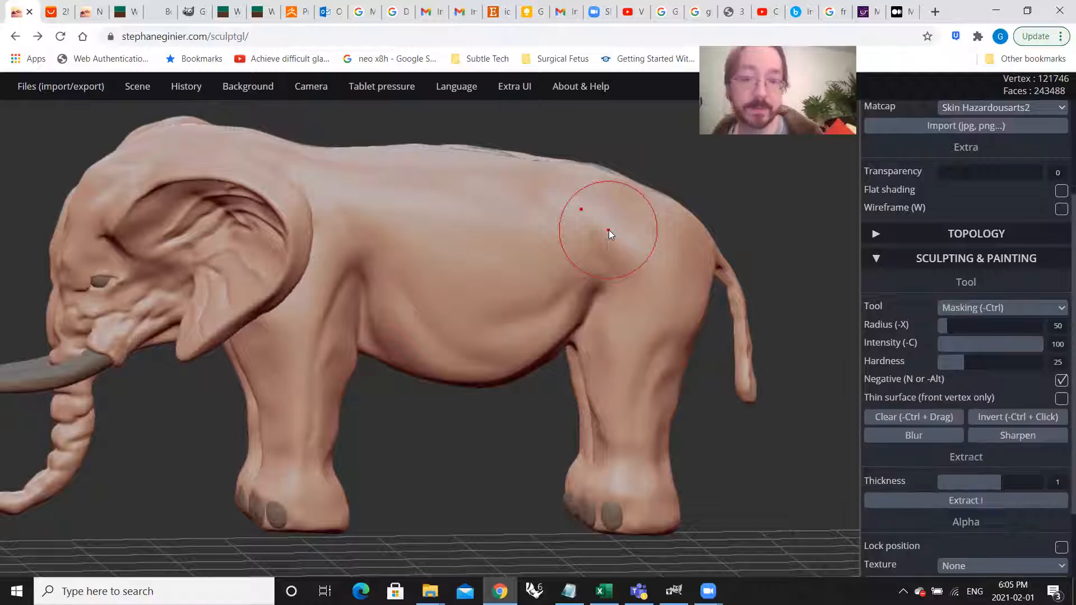
key(ctrl+z)
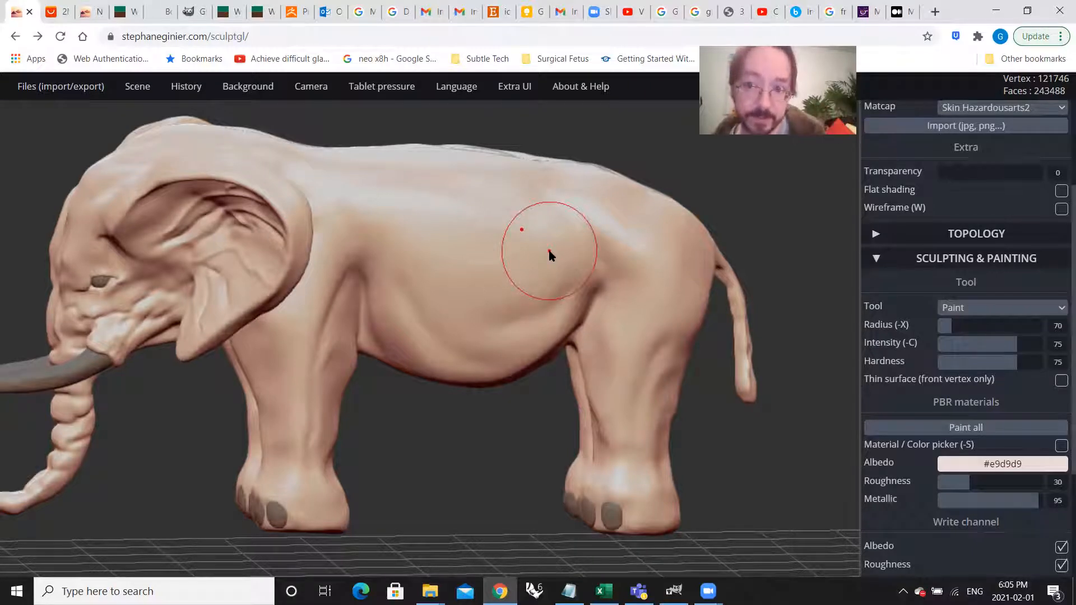
scroll(1008, 233, up, 3)
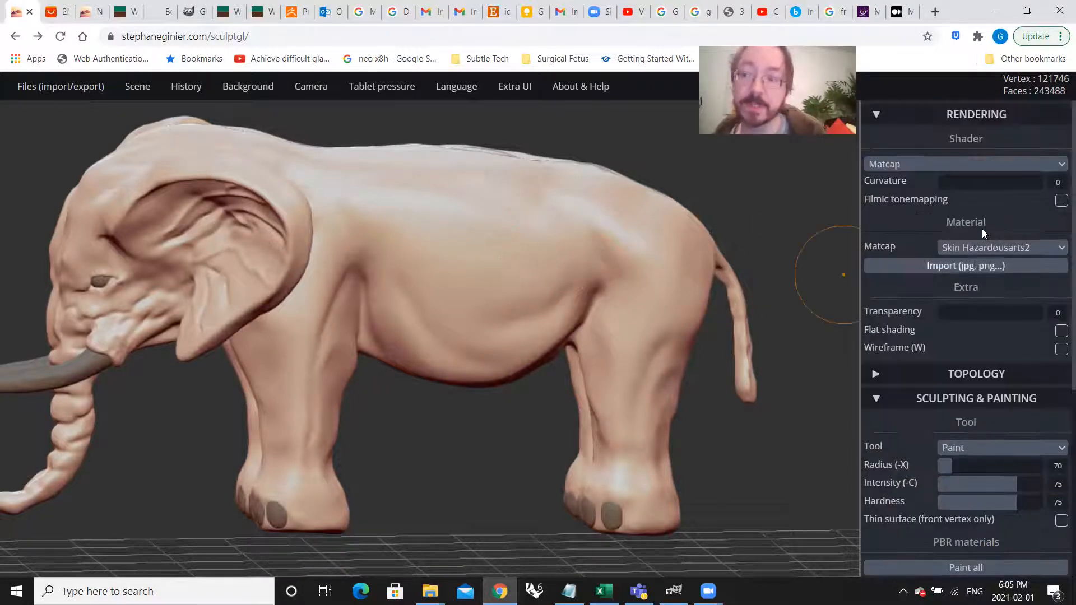
Step: Try filling the whole elephant with the #e9d9d9 albedo over Skin Hazardousarts2 again, and undo the fill
scroll(972, 403, down, 5)
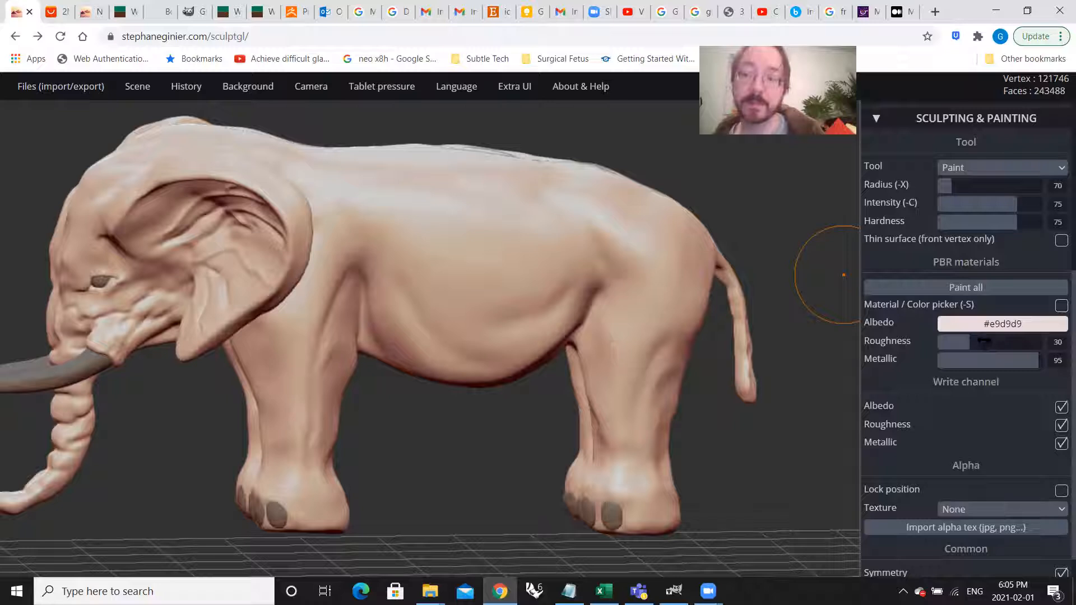
click(963, 287)
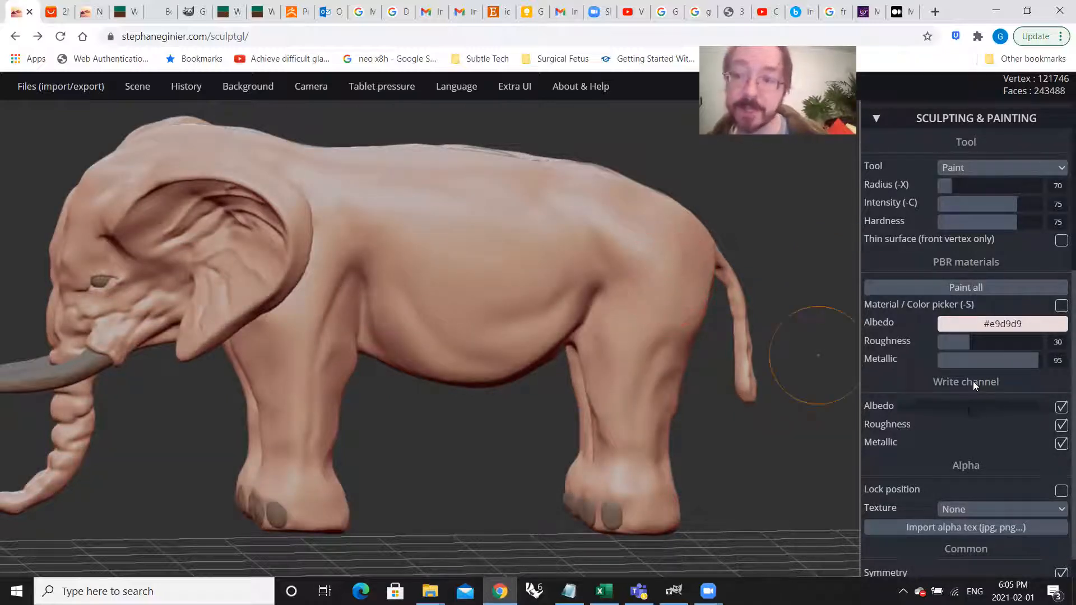
click(985, 321)
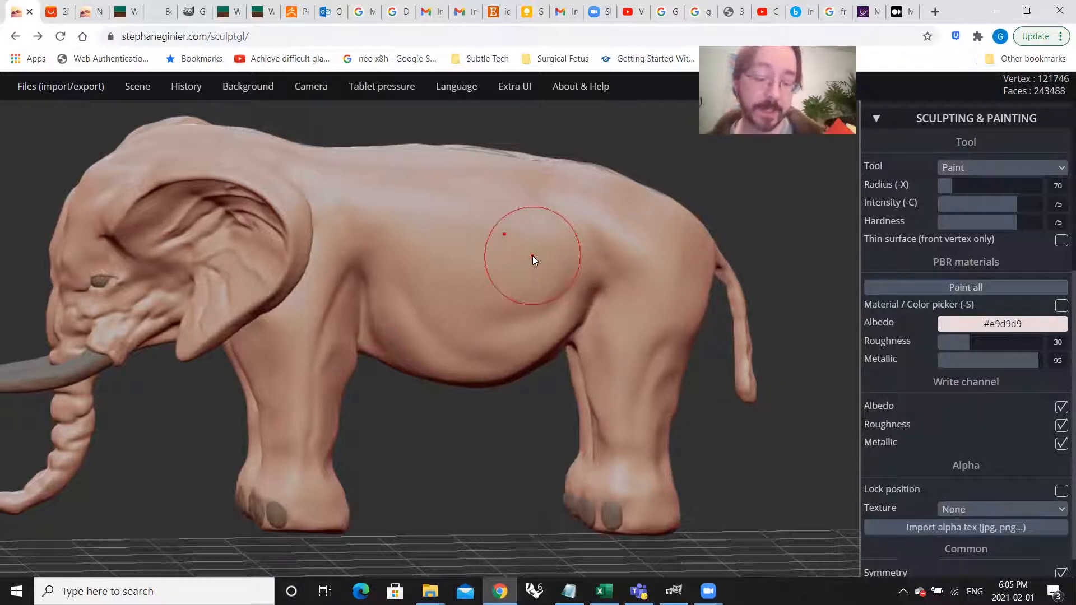
key(ctrl+z)
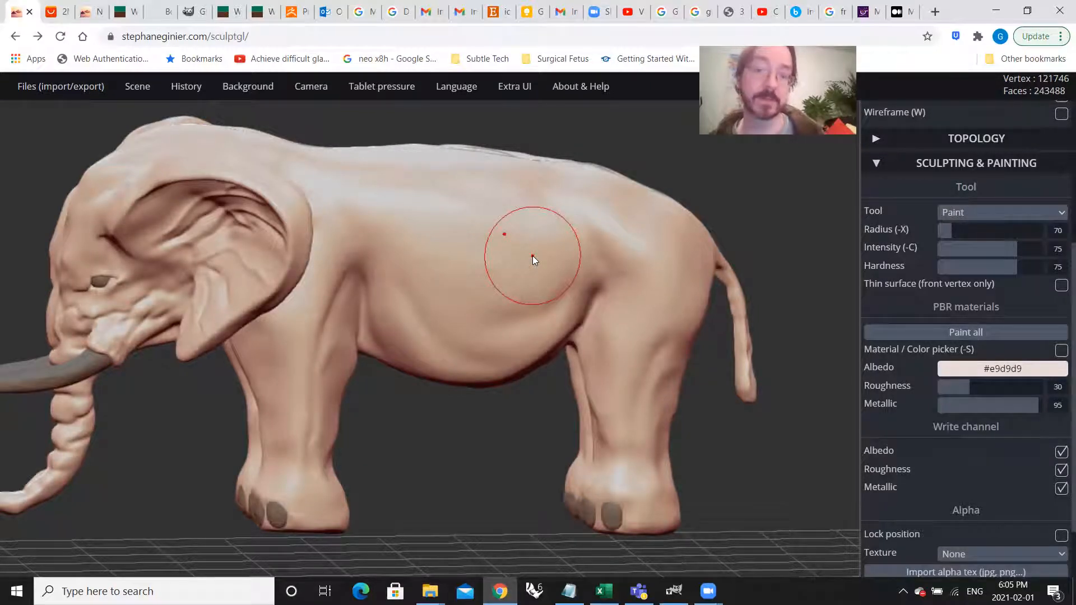
Step: Switch the elephant's matcap material to White
scroll(953, 331, up, 4)
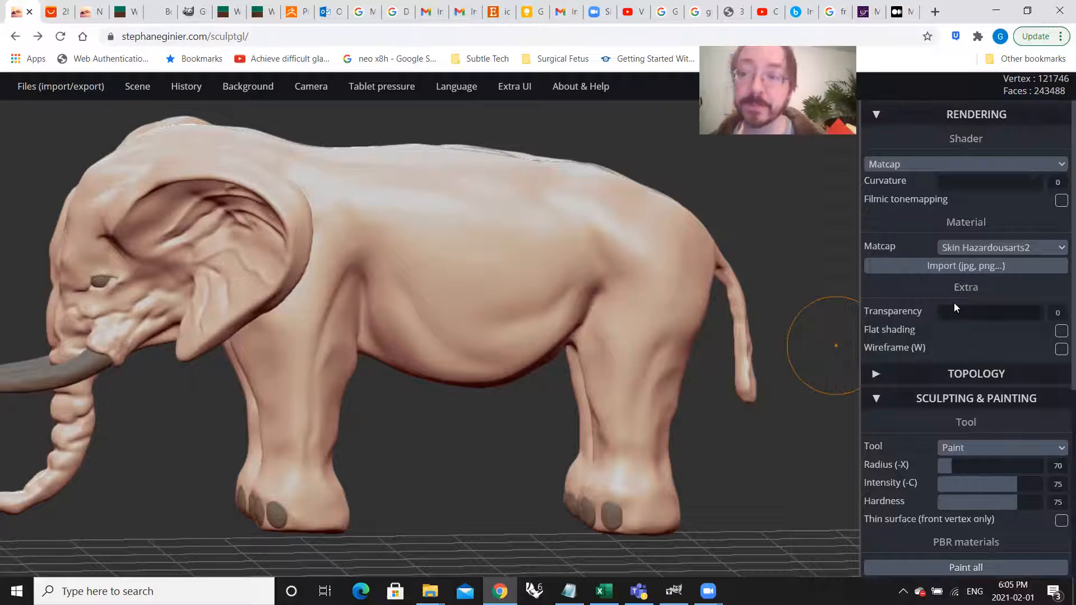
click(982, 249)
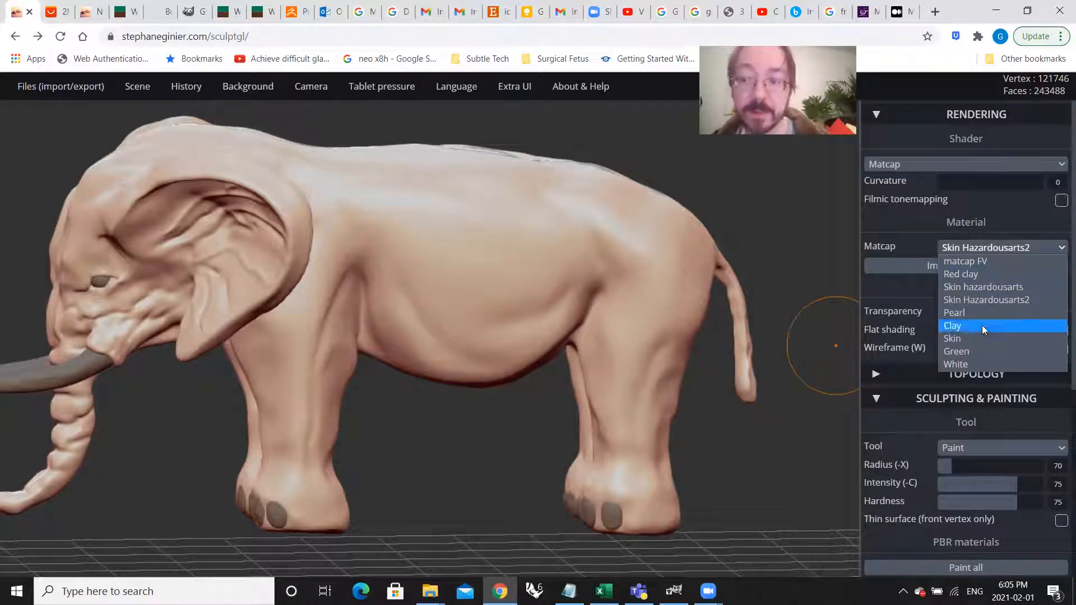
click(971, 362)
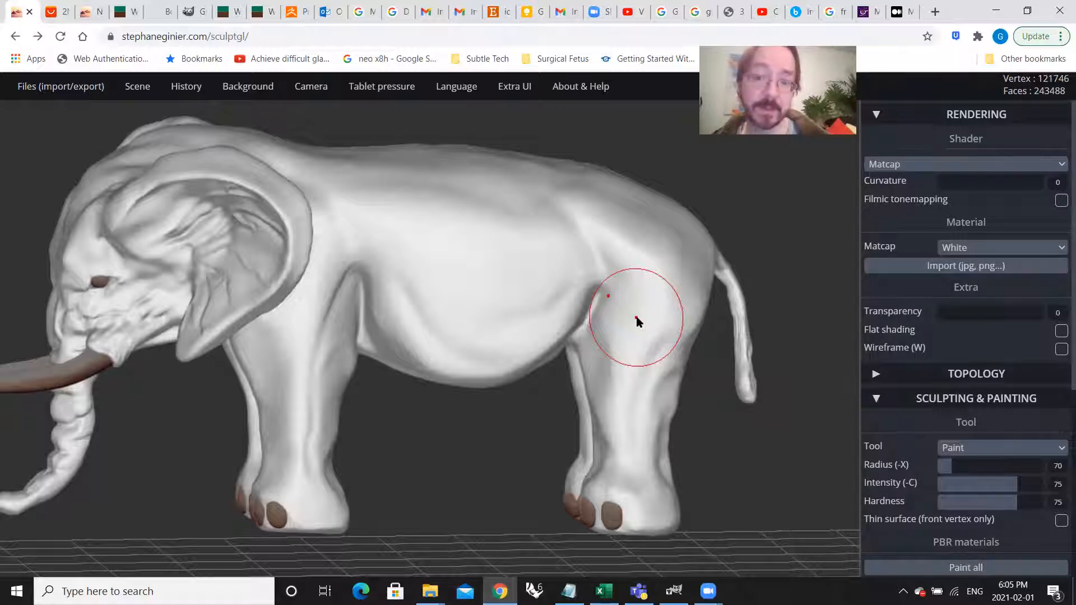
scroll(608, 320, down, 3)
mouse_move(608, 320)
right_down()
mouse_move(472, 313)
mouse_move(727, 310)
mouse_move(599, 321)
mouse_move(627, 322)
mouse_move(619, 309)
mouse_move(588, 326)
mouse_move(621, 328)
right_up()
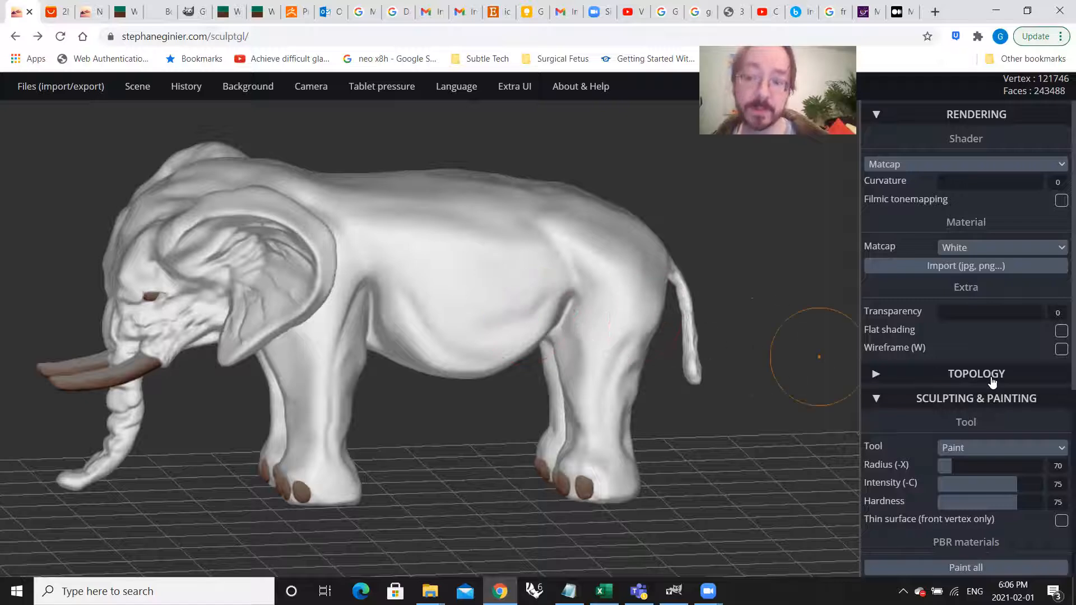
Step: Try filling the whole elephant with the #e9d9d9 albedo under the White matcap, and undo the fill
scroll(996, 385, down, 5)
click(977, 295)
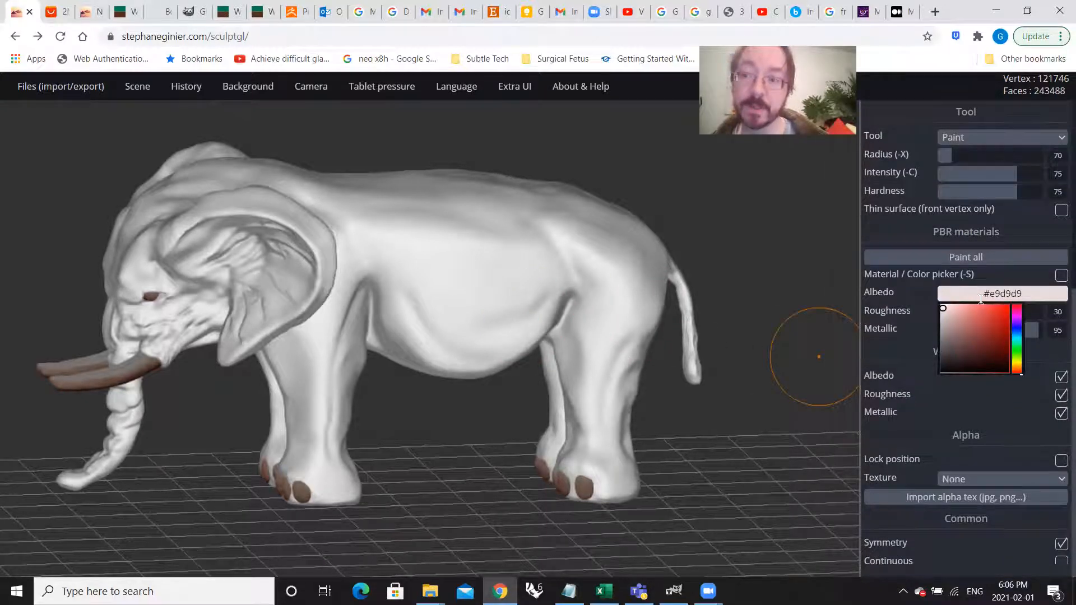
scroll(979, 297, up, 3)
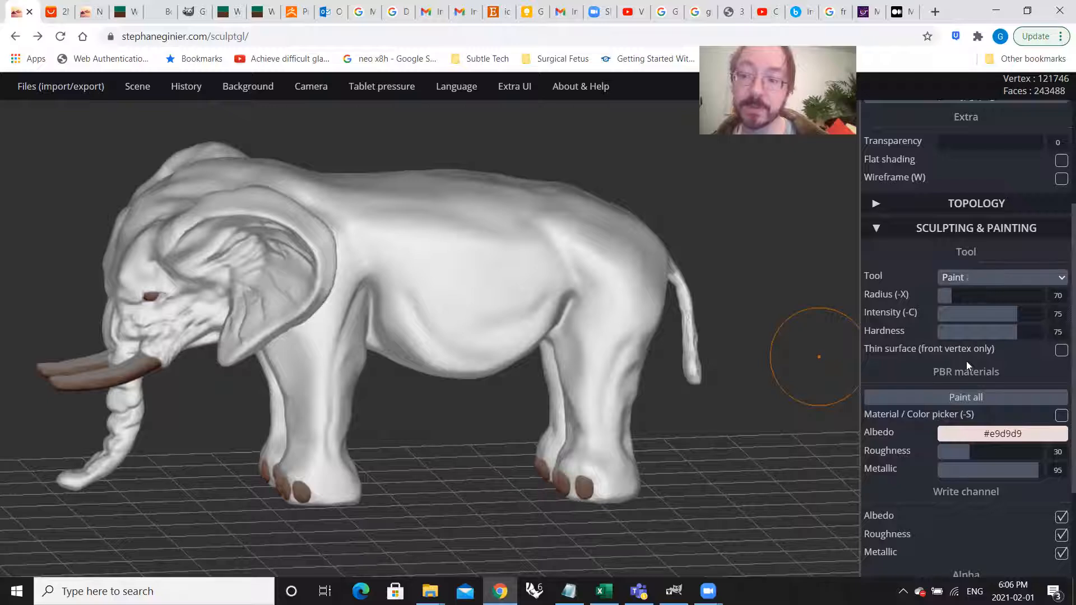
scroll(967, 361, down, 3)
click(962, 288)
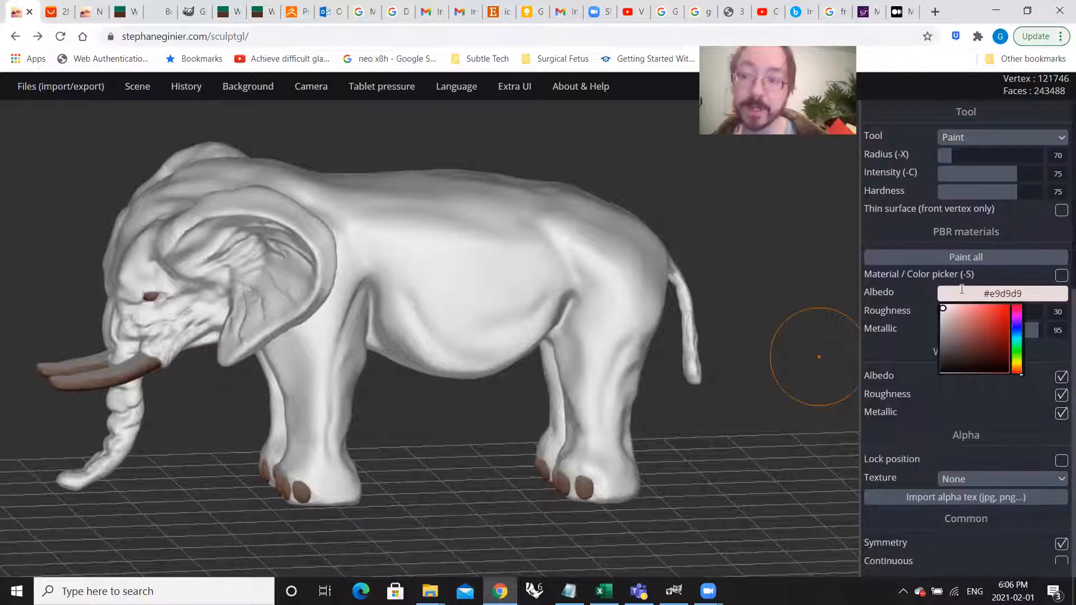
click(962, 258)
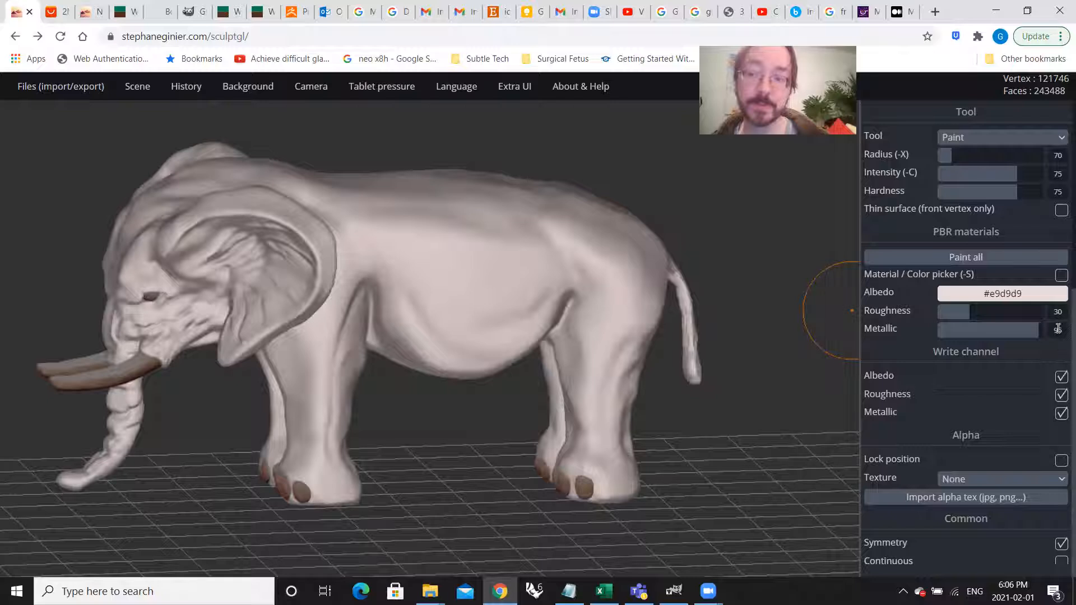
click(1021, 294)
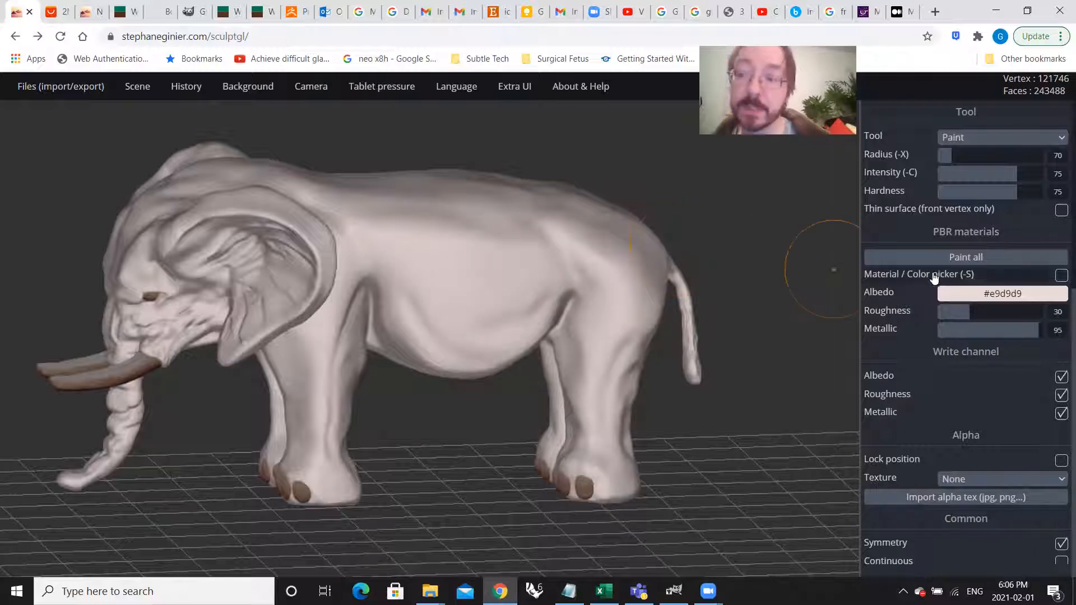
scroll(976, 286, up, 3)
key(ctrl+z)
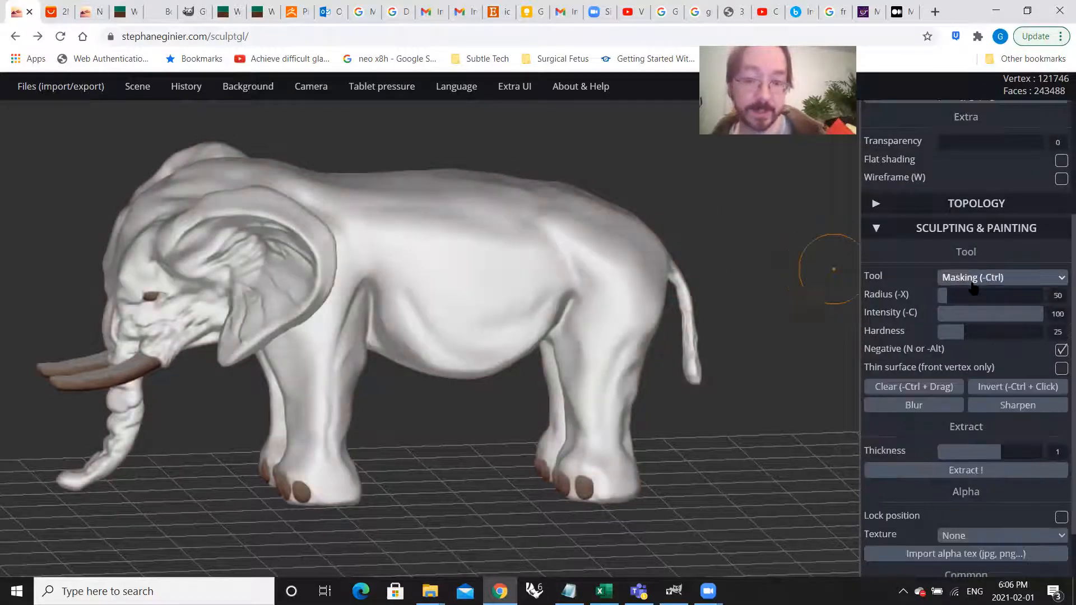
Step: Preview the Red clay matcap on the elephant, and switch the material to Clay
scroll(978, 286, up, 2)
click(992, 218)
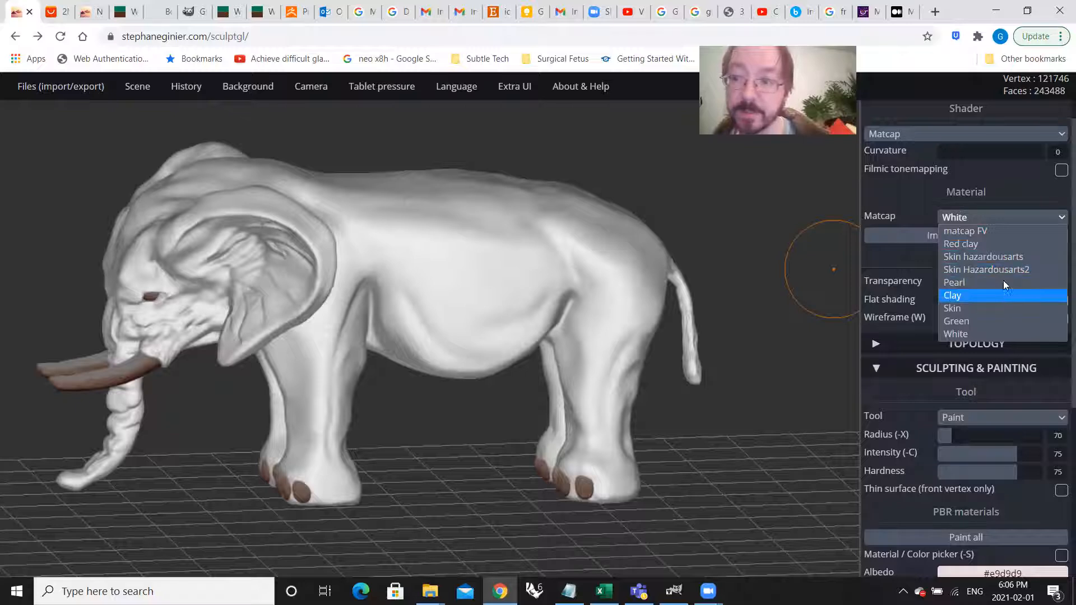
click(998, 245)
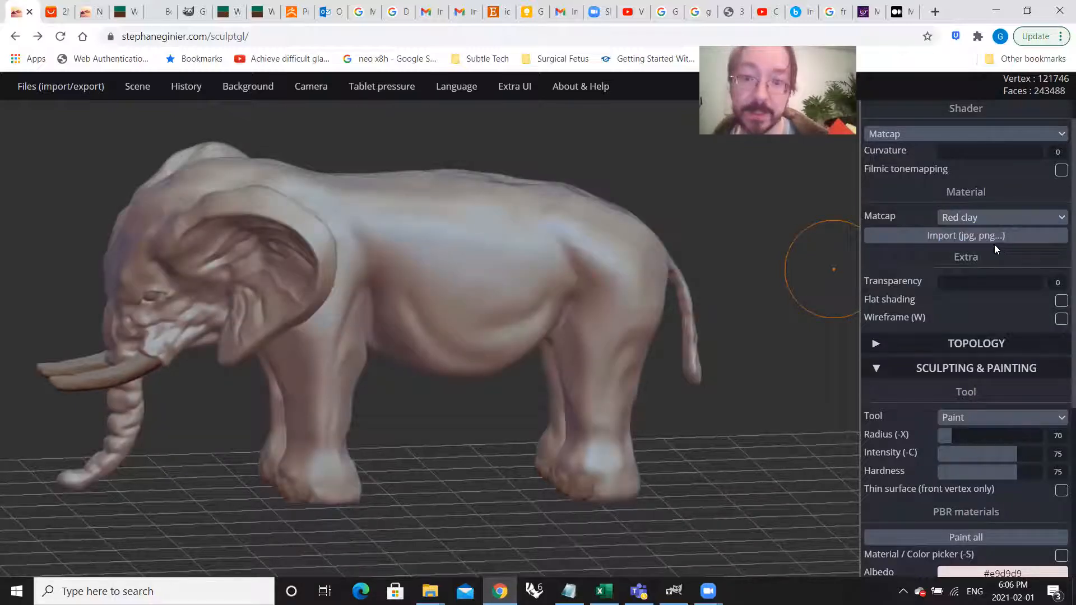
click(986, 218)
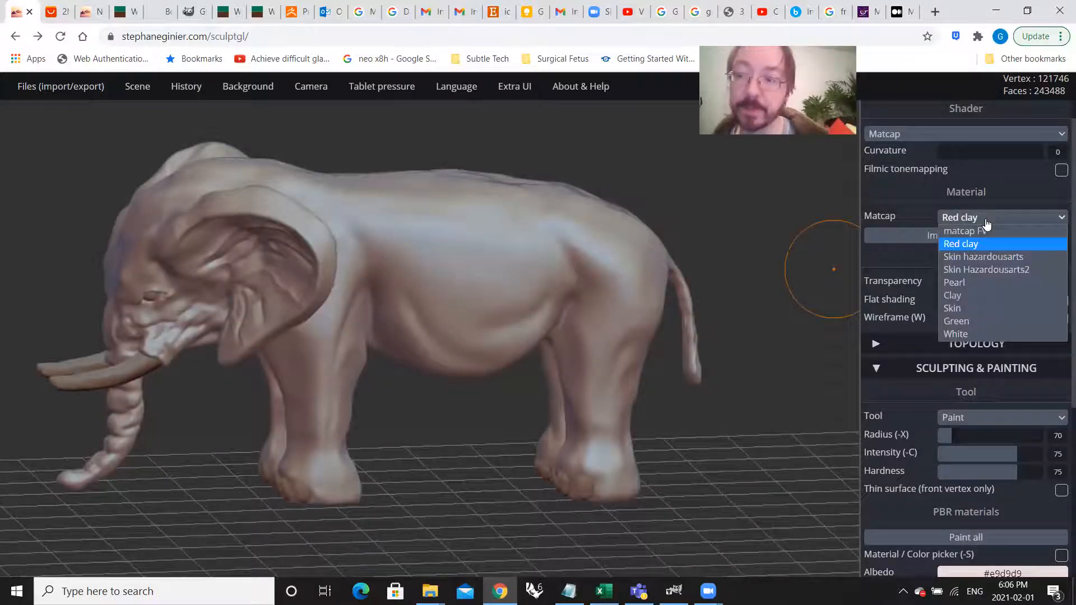
click(985, 295)
right_drag(338, 374, 352, 344)
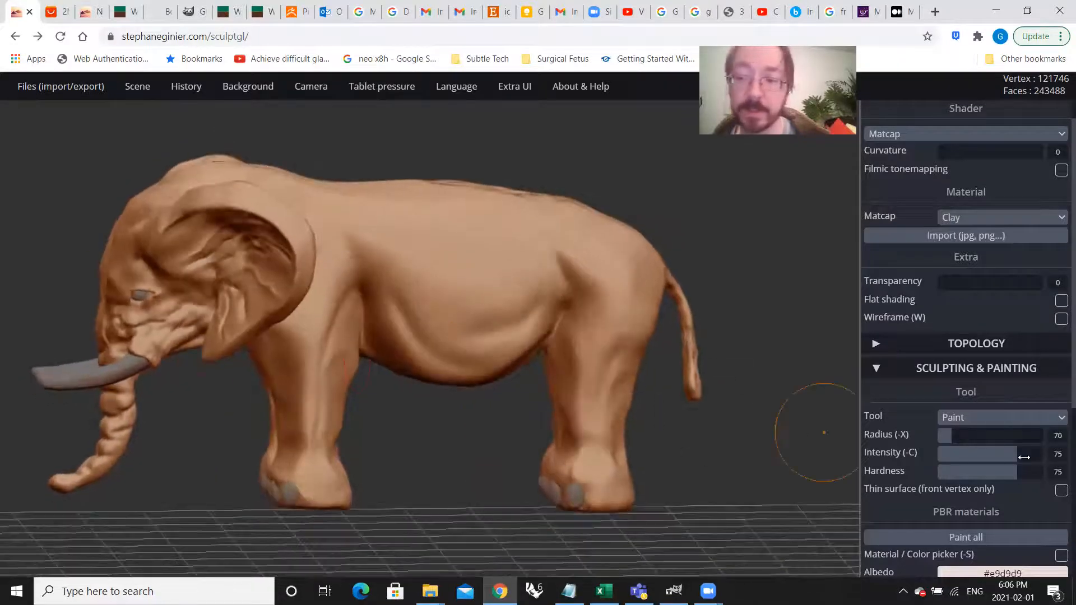
Step: Try filling the whole elephant with the #e9d9d9 albedo under the Clay matcap, and undo the fill
scroll(981, 377, down, 4)
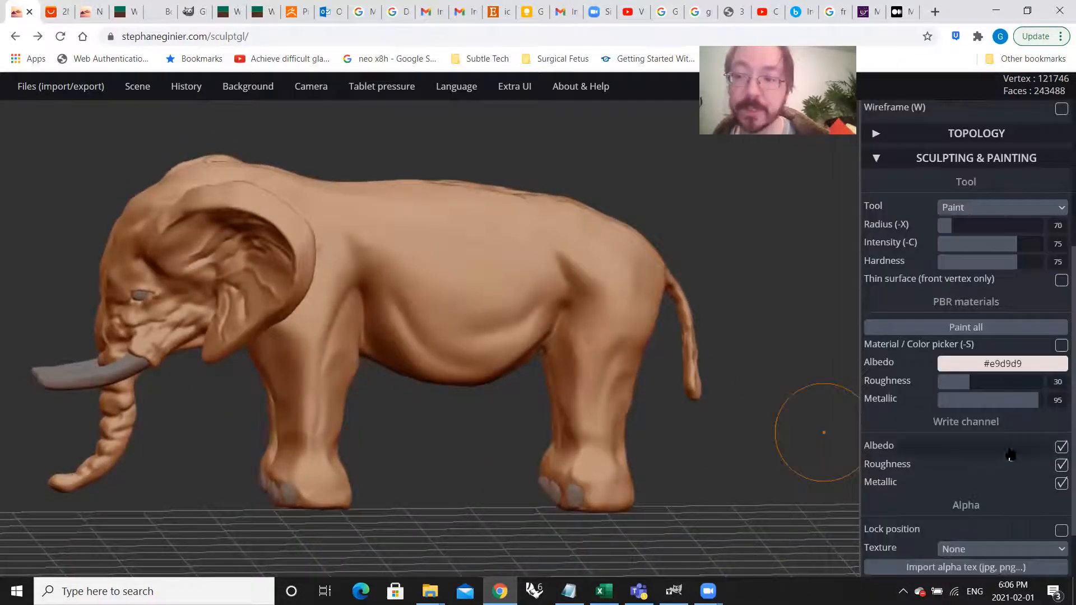
click(972, 329)
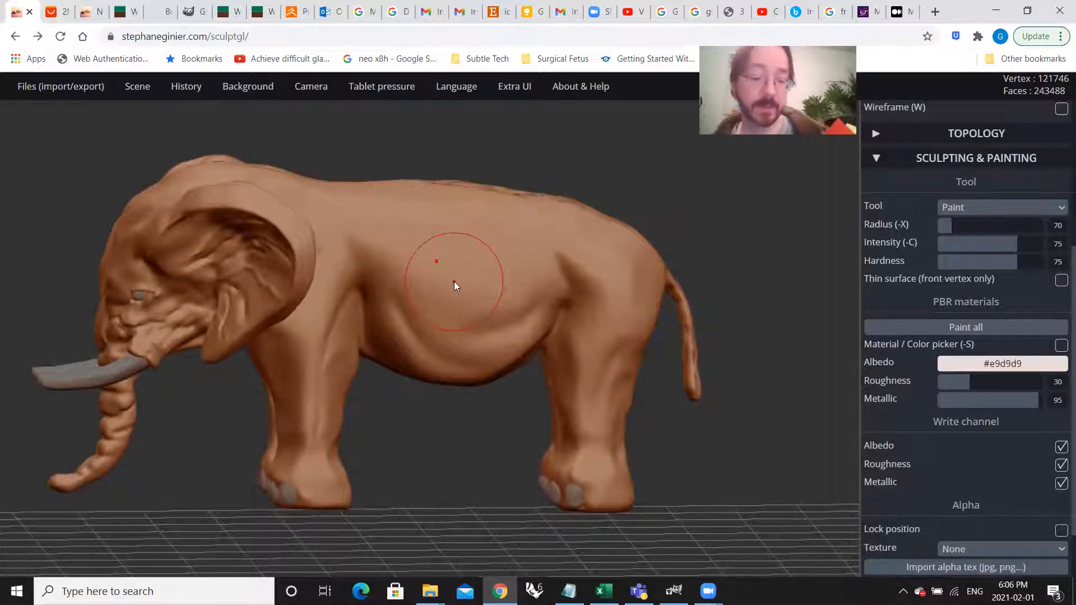
key(ctrl)
key(ctrl+z)
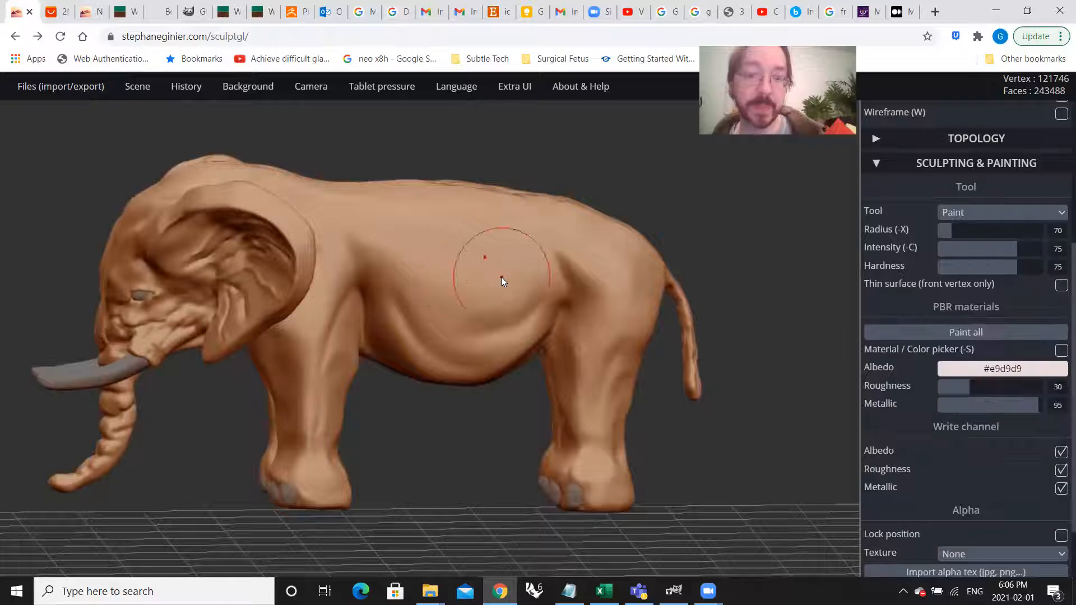
Step: Try a #e9d9d9 paint stroke on the clay elephant's flank, and undo it
drag(502, 255, 459, 262)
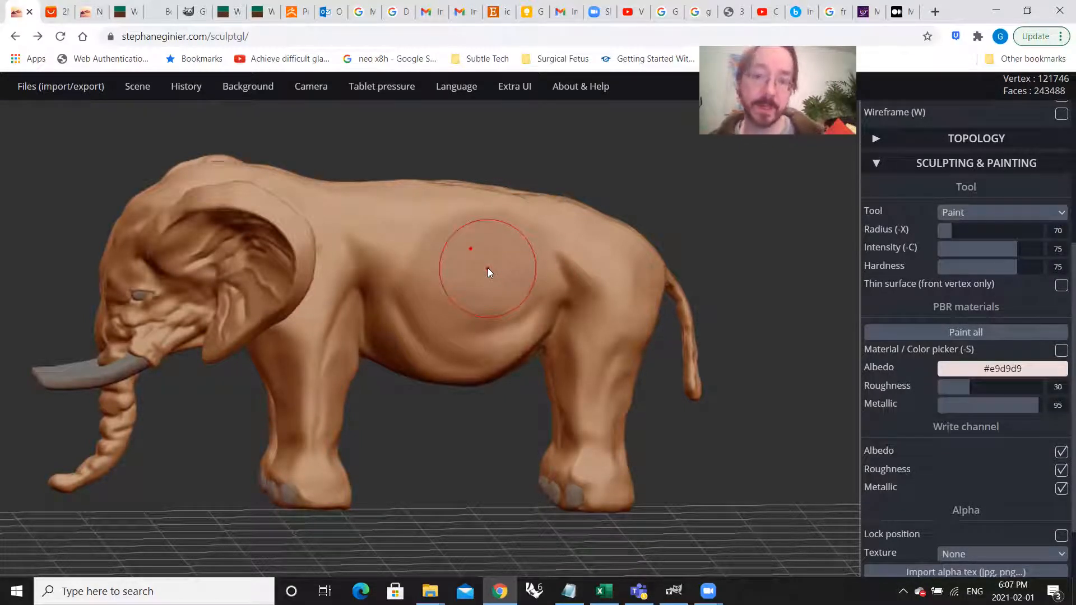
key(ctrl+z)
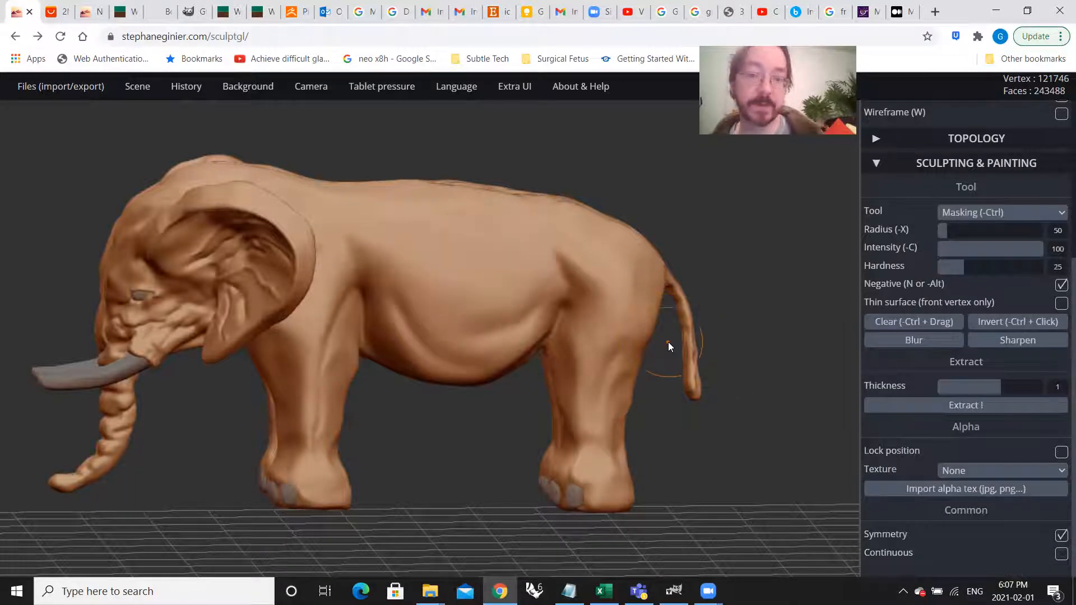
click(1030, 371)
Step: Change the elephant's matcap material from Clay back to White
scroll(1052, 317, up, 4)
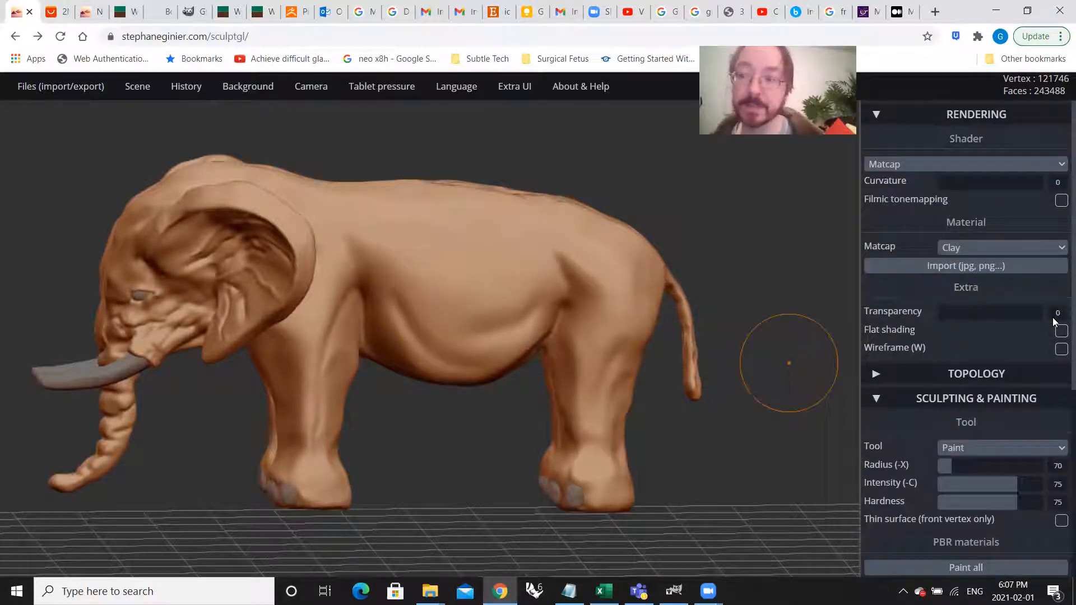
click(992, 252)
click(969, 359)
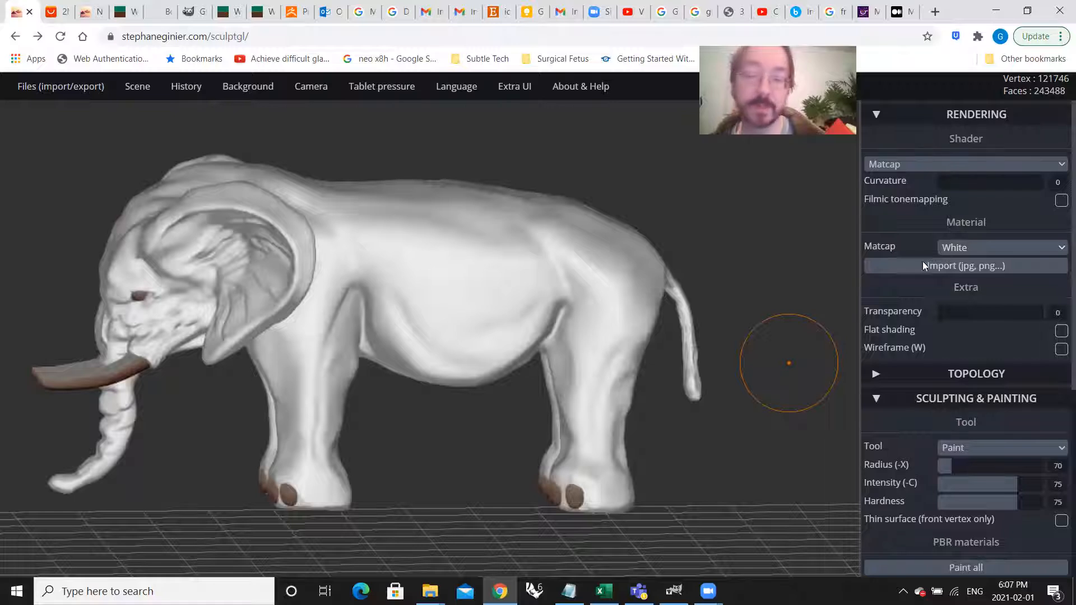
Step: Try painting a #e9d9d9 patch on the white elephant's flank and belly, examine it up close, and undo it
scroll(964, 437, down, 5)
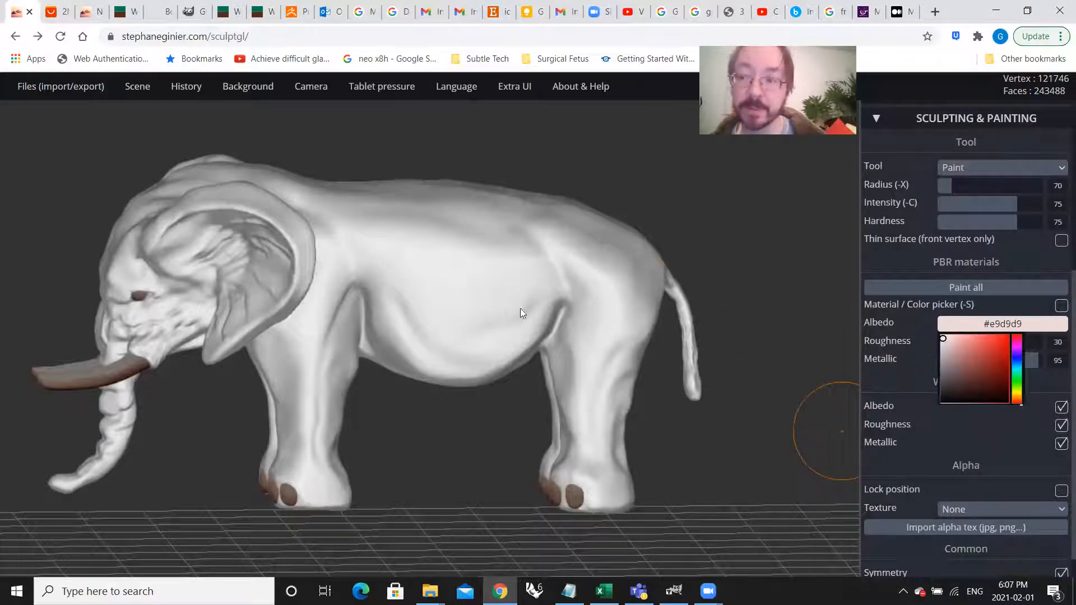
mouse_move(494, 293)
mouse_down()
mouse_move(426, 263)
mouse_move(507, 350)
mouse_move(473, 317)
mouse_up()
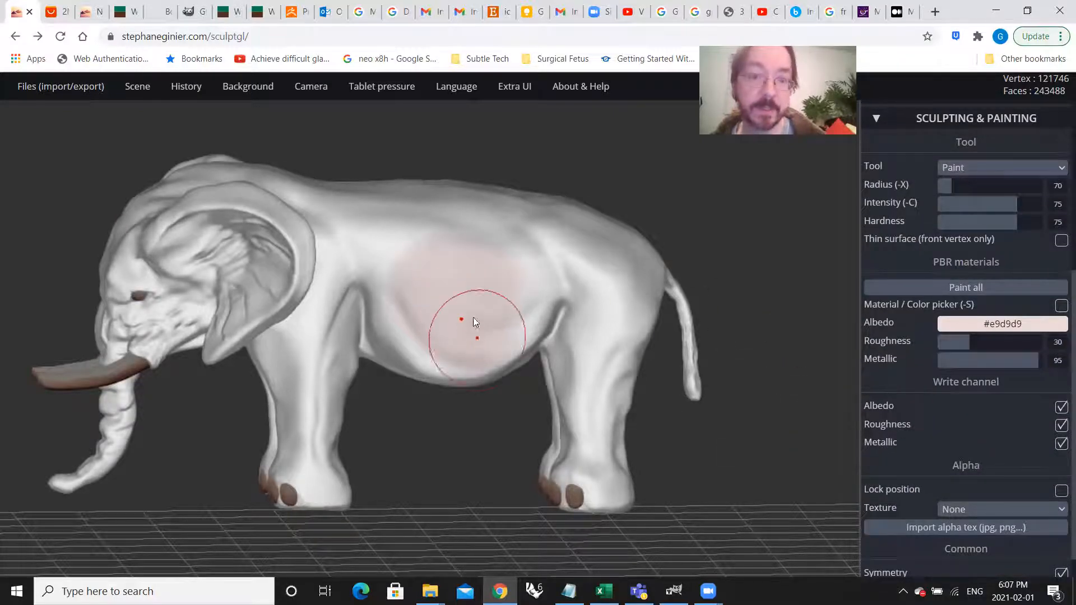
scroll(469, 302, up, 3)
scroll(470, 305, up, 2)
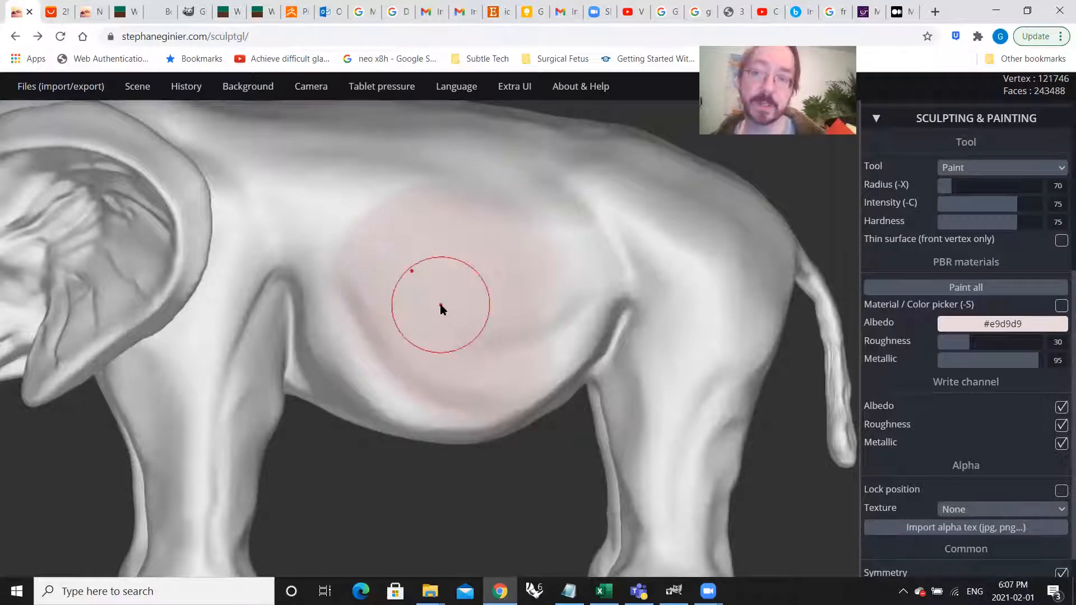
scroll(440, 303, down, 4)
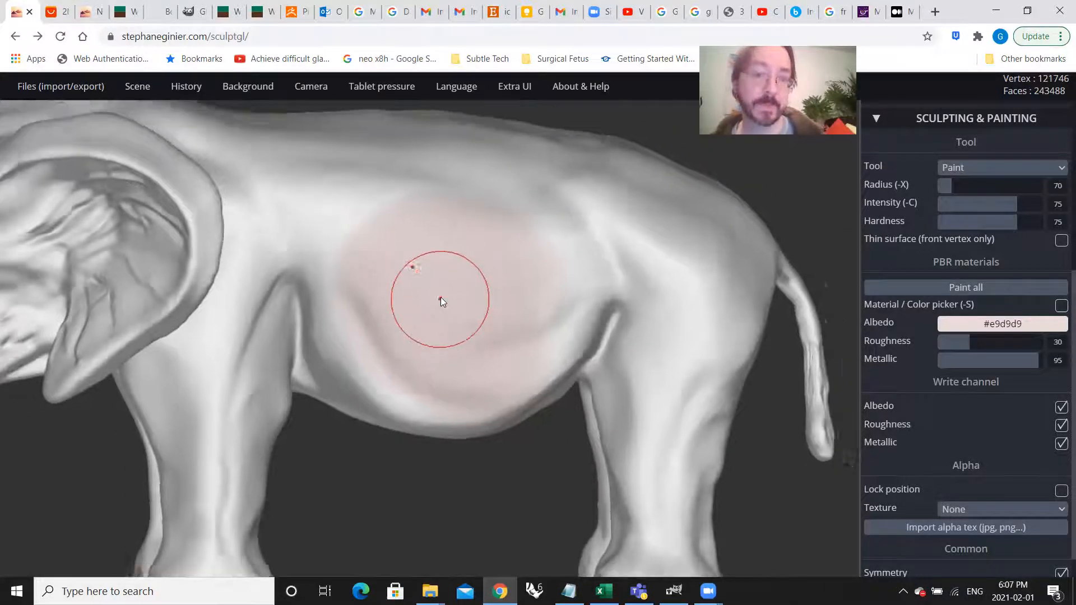
key(ctrl+z)
scroll(1042, 249, up, 5)
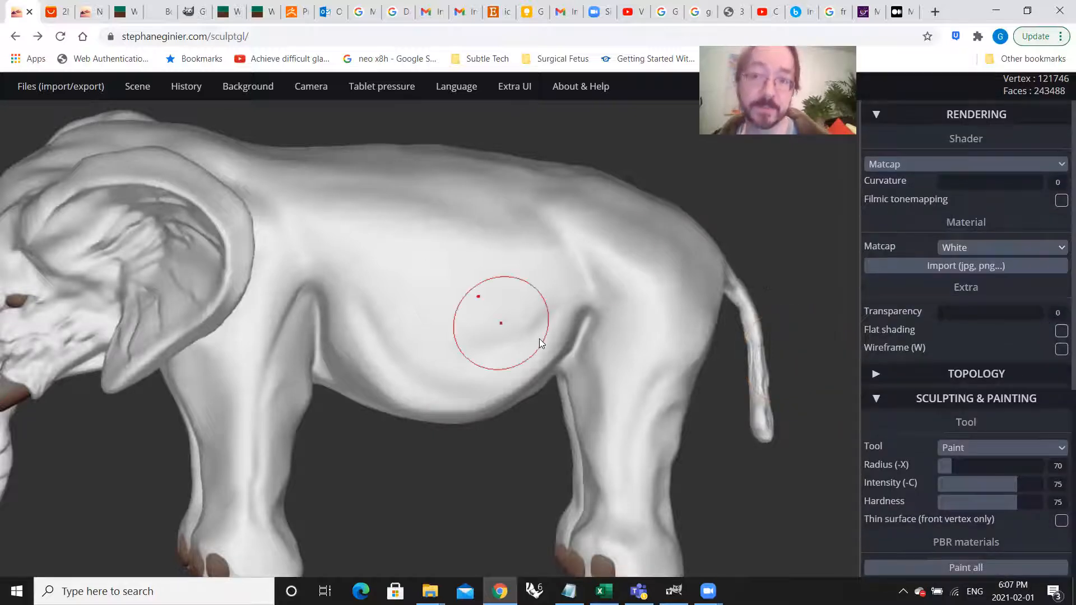
scroll(533, 358, down, 3)
drag(522, 375, 580, 381)
right_drag(452, 366, 428, 387)
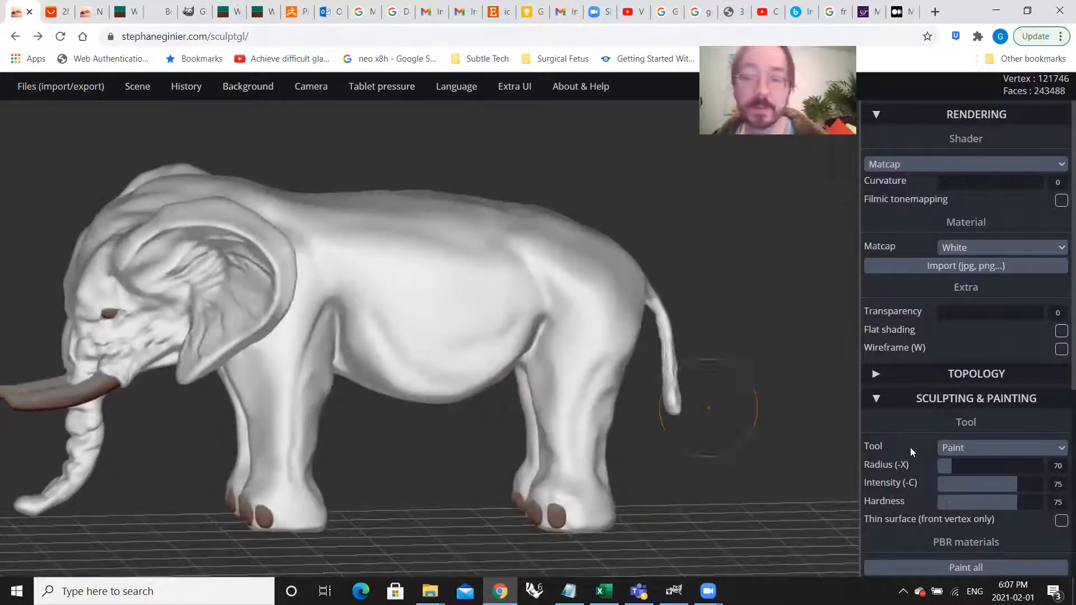
scroll(985, 448, down, 3)
scroll(985, 444, down, 2)
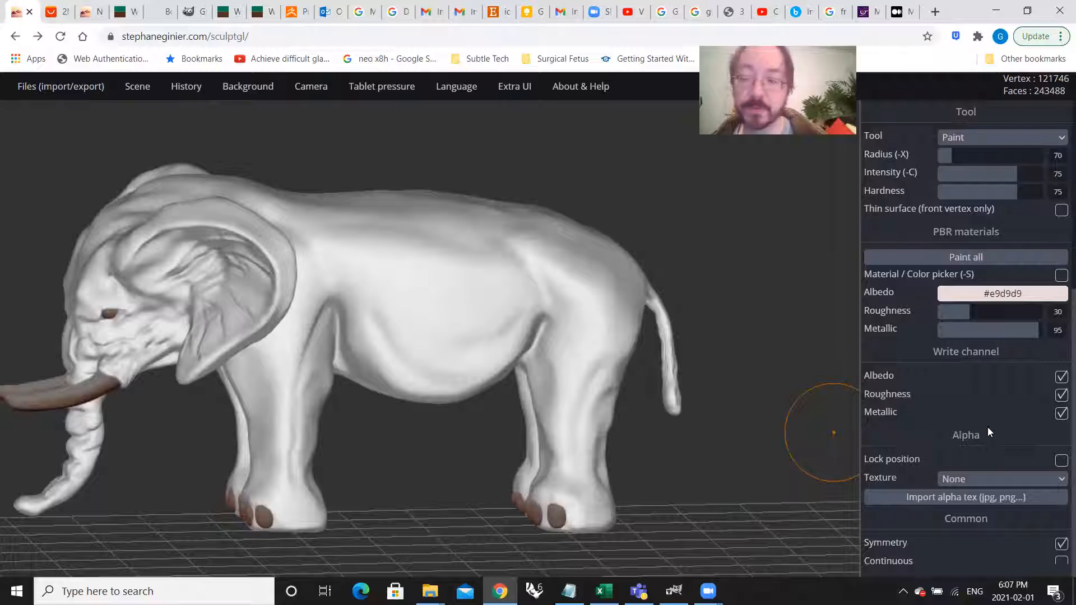
Step: Fill the whole elephant with the #e9d9d9 albedo, and set the paint color to near-black #030202
click(964, 259)
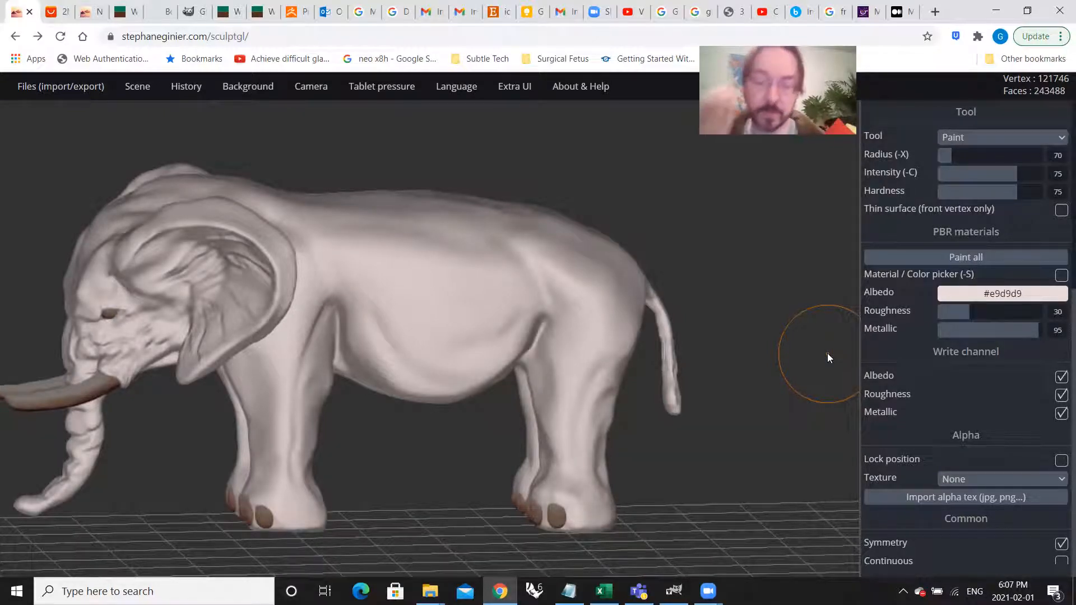
click(994, 294)
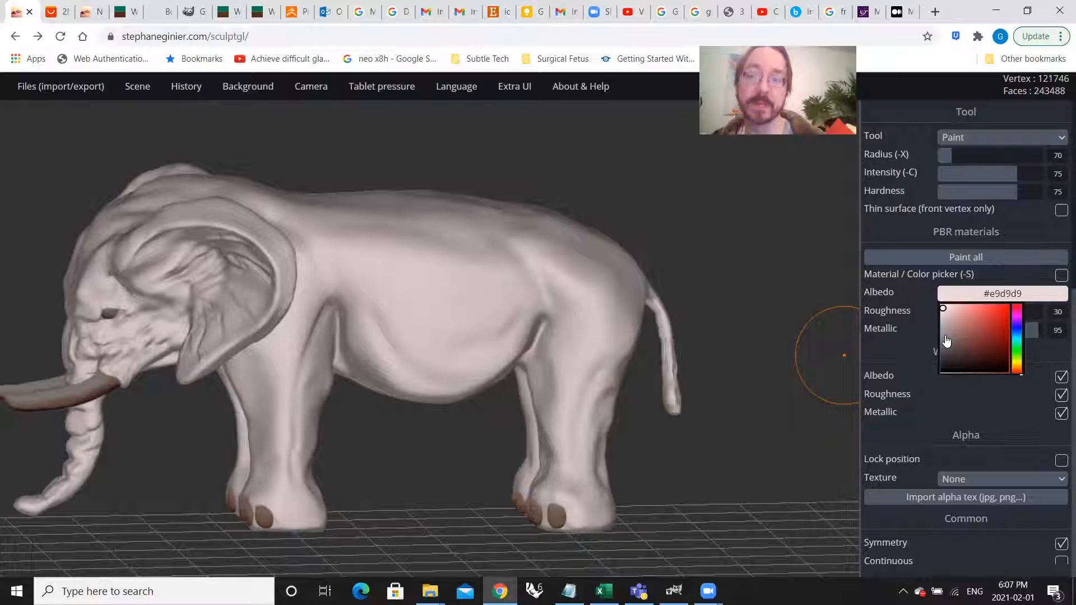
drag(947, 341, 948, 371)
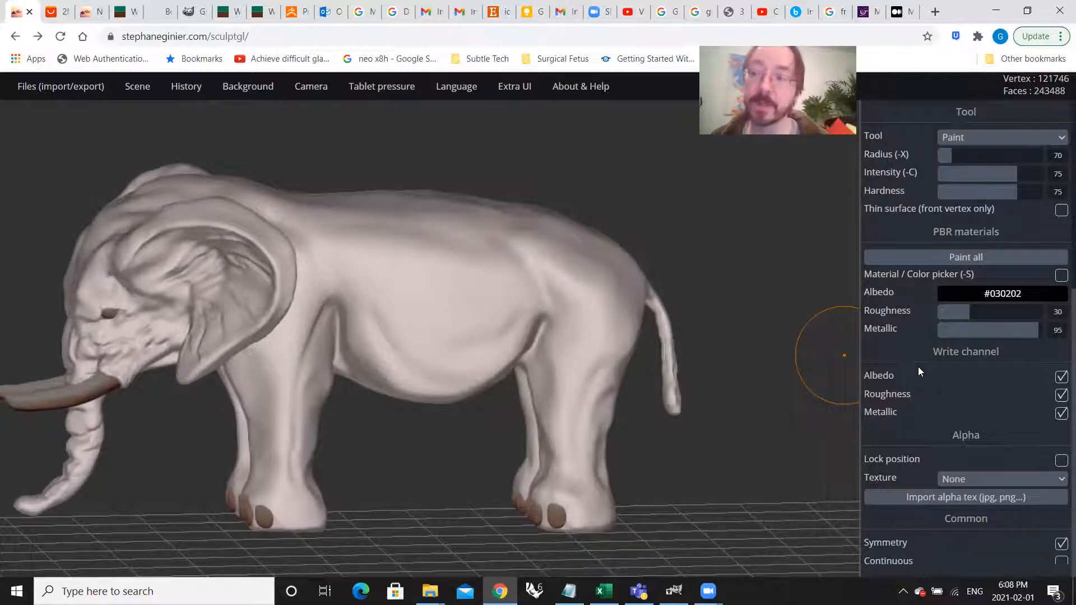
Step: Try a #030202 stroke on the elephant's flank at intensity 70 and hardness 66, and undo it
scroll(1006, 318, up, 3)
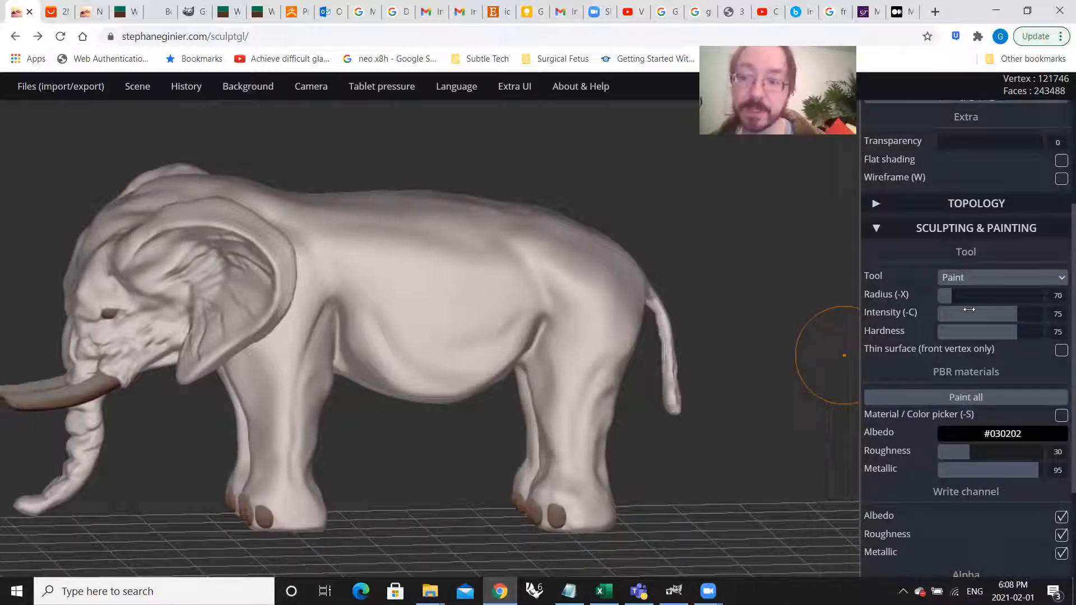
mouse_move(1014, 314)
mouse_down()
mouse_move(957, 315)
mouse_move(972, 333)
mouse_move(952, 333)
mouse_move(981, 314)
mouse_move(1011, 314)
mouse_up()
drag(953, 333, 1007, 335)
mouse_move(502, 308)
mouse_down()
mouse_move(416, 291)
mouse_move(394, 312)
mouse_up()
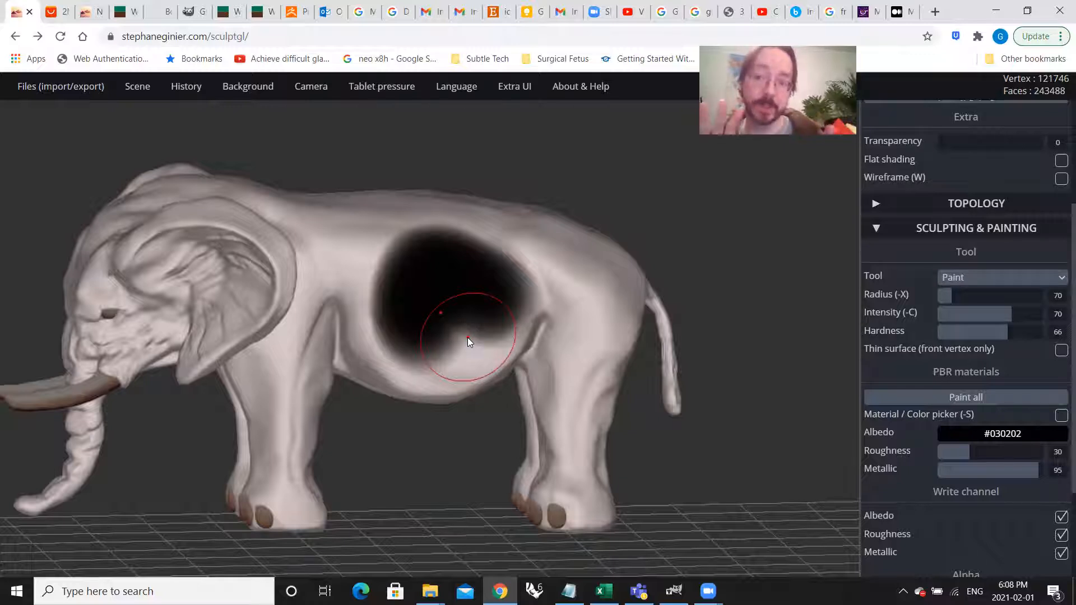
key(ctrl+z)
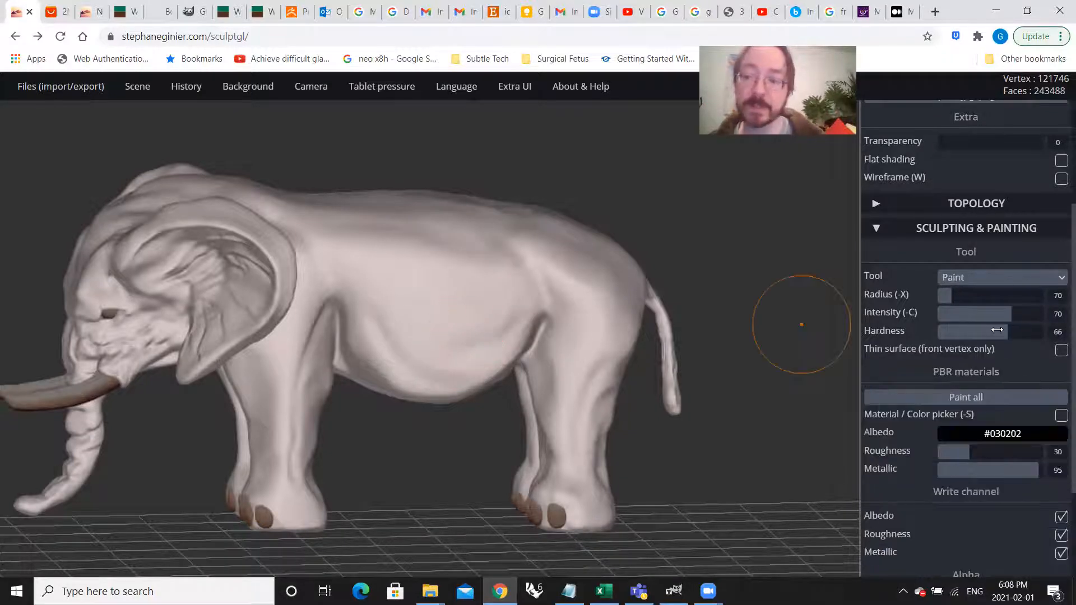
Step: Try a softer #030202 stroke on the flank at intensity 12 and hardness 12, and undo it
drag(1014, 313, 953, 334)
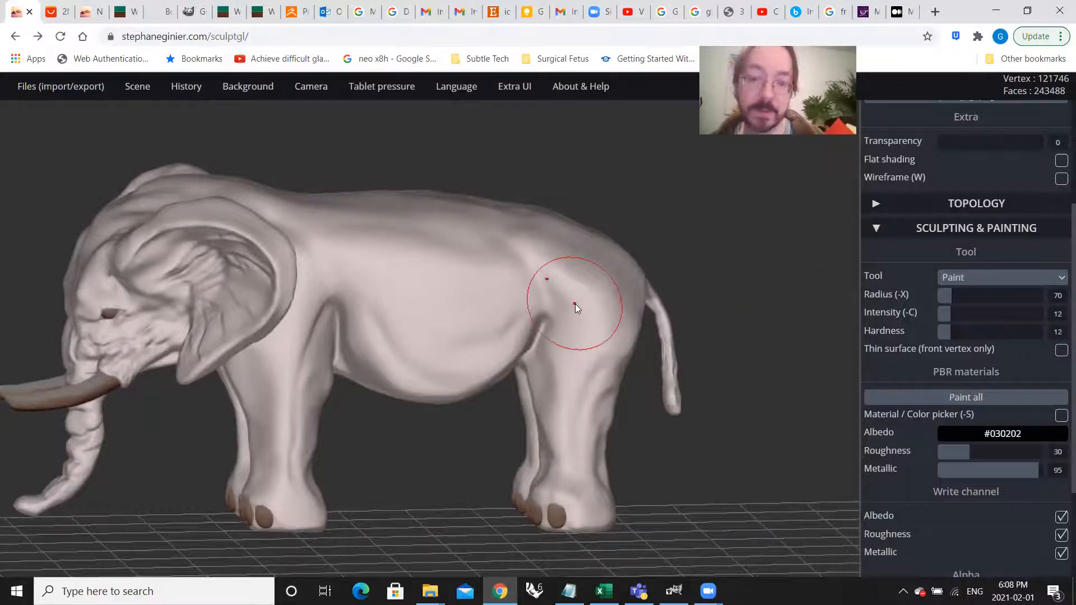
mouse_move(426, 303)
mouse_down()
mouse_move(417, 300)
mouse_move(421, 326)
mouse_move(443, 314)
mouse_move(392, 325)
mouse_move(459, 269)
mouse_move(516, 325)
mouse_up()
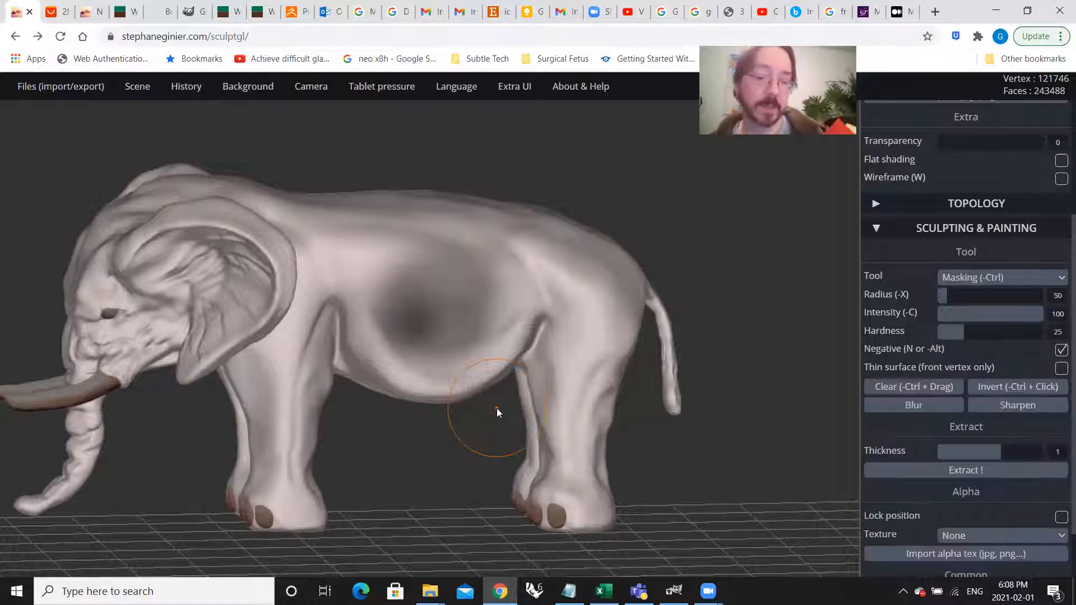
key(ctrl+z)
Step: Try a dark stroke along the middle of the belly's underside, and undo it
mouse_move(468, 471)
mouse_down()
mouse_move(464, 371)
mouse_move(440, 255)
mouse_up()
middle_drag(429, 284, 522, 202)
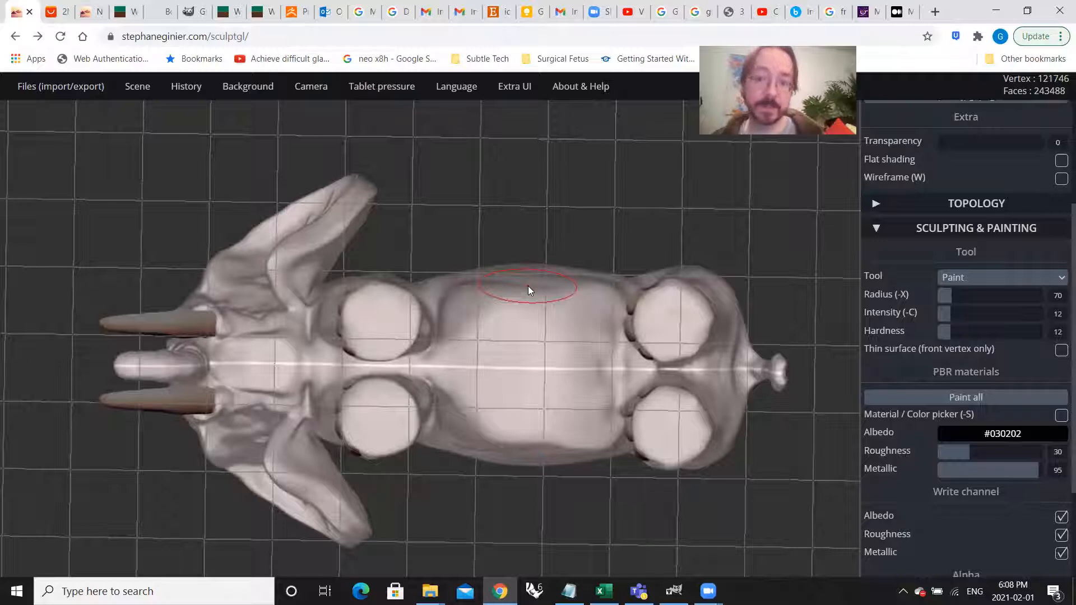
mouse_move(524, 367)
mouse_down()
mouse_move(497, 367)
mouse_move(560, 358)
mouse_move(471, 364)
mouse_move(599, 381)
mouse_up()
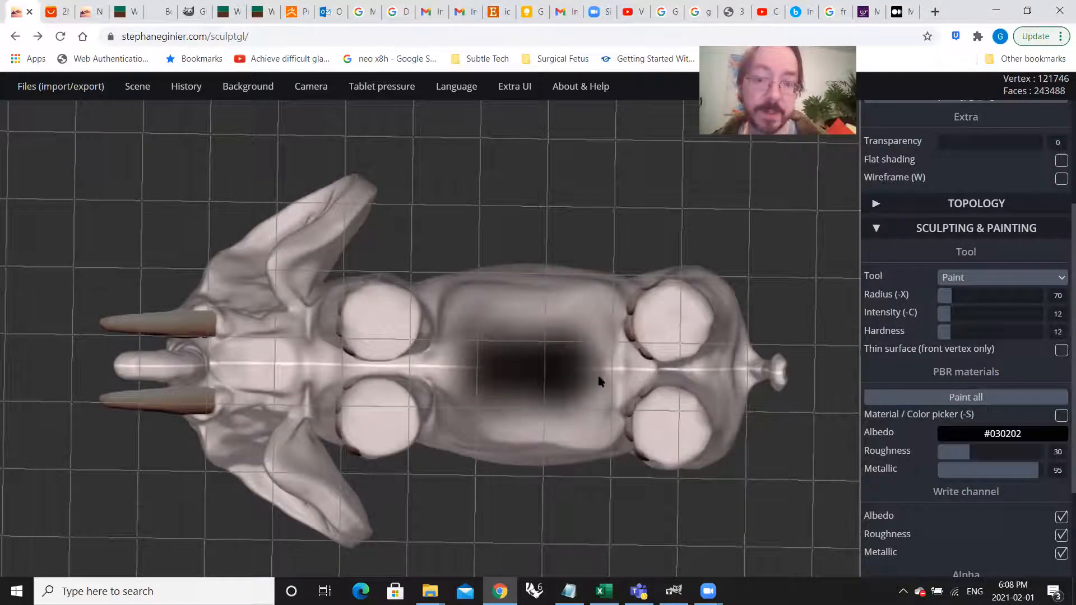
key(ctrl+z)
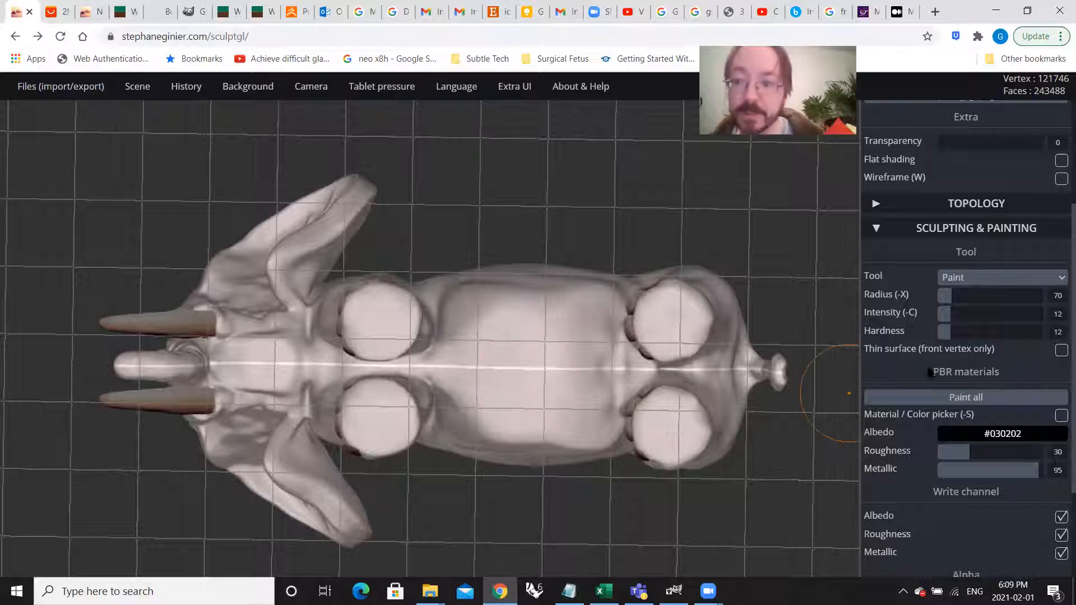
Step: Softly shade the belly's underside and the foot soles with a brush of radius 115, intensity 4 and hardness 6
drag(947, 313, 944, 333)
drag(950, 296, 962, 297)
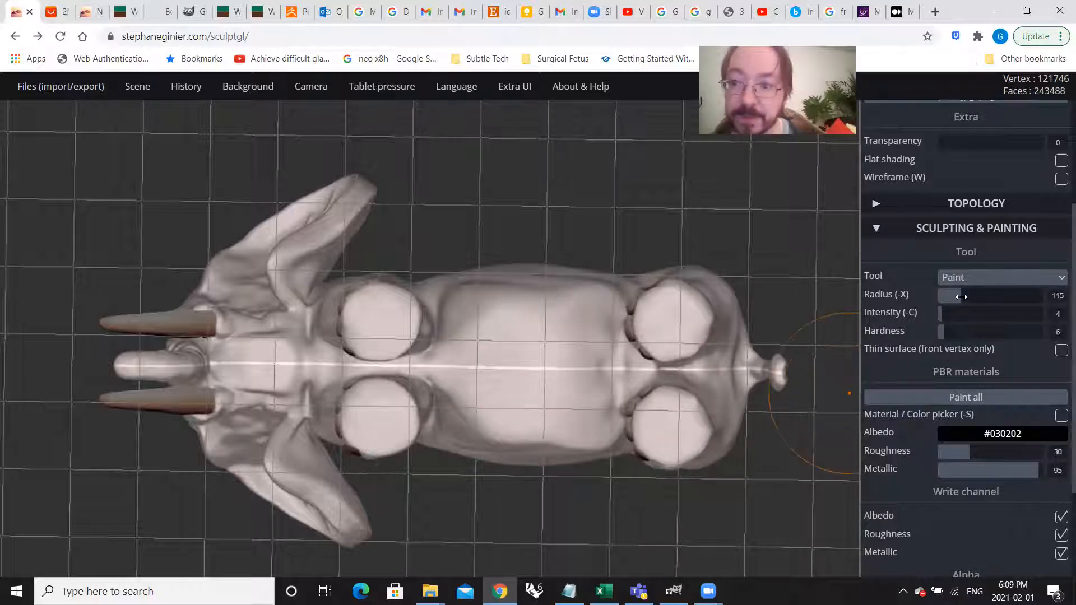
mouse_move(652, 357)
mouse_down()
mouse_move(572, 362)
mouse_move(498, 350)
mouse_move(308, 363)
mouse_move(387, 339)
mouse_move(383, 315)
mouse_move(367, 342)
mouse_move(412, 316)
mouse_move(365, 297)
mouse_move(655, 342)
mouse_move(628, 314)
mouse_move(679, 320)
mouse_move(669, 333)
mouse_move(693, 312)
mouse_up()
mouse_move(723, 368)
mouse_down()
mouse_move(501, 372)
mouse_move(521, 392)
mouse_move(620, 427)
mouse_up()
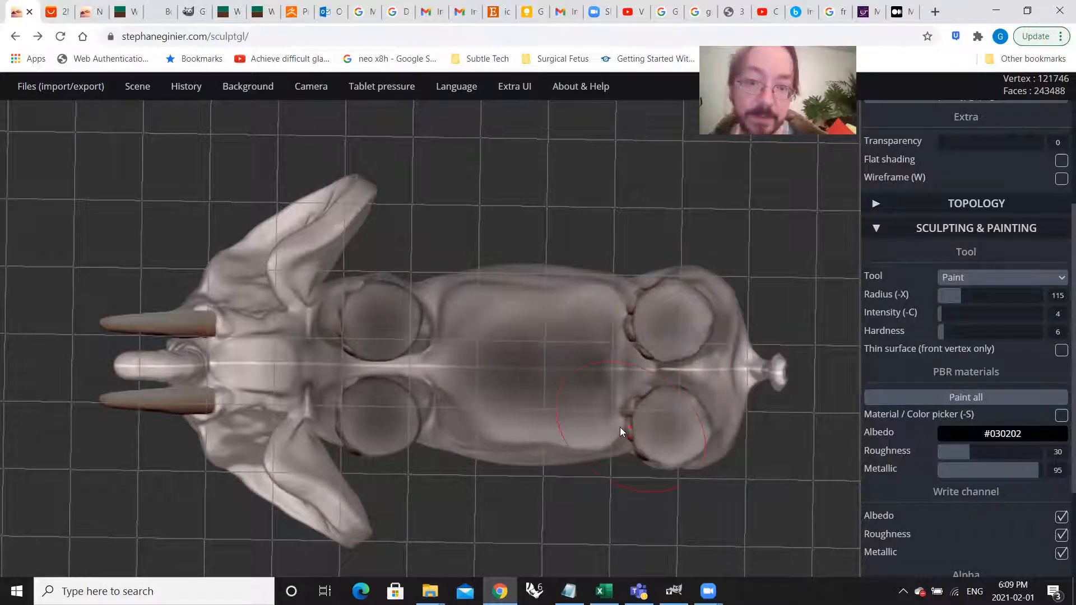
Step: Extend the soft dark shading along the underside's midline, from the hind legs to the throat
mouse_move(658, 374)
mouse_down()
mouse_move(389, 370)
mouse_move(257, 346)
mouse_move(234, 353)
mouse_up()
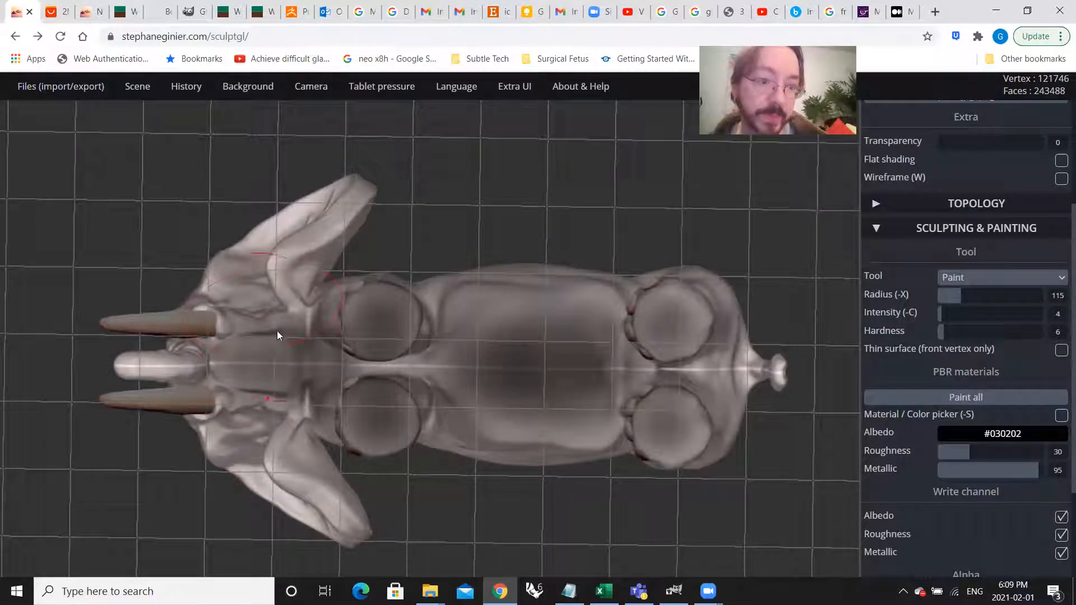
drag(297, 367, 338, 325)
mouse_move(317, 381)
mouse_down()
mouse_move(452, 371)
mouse_move(495, 353)
mouse_move(713, 376)
mouse_move(688, 374)
mouse_move(741, 369)
mouse_up()
drag(668, 363, 612, 361)
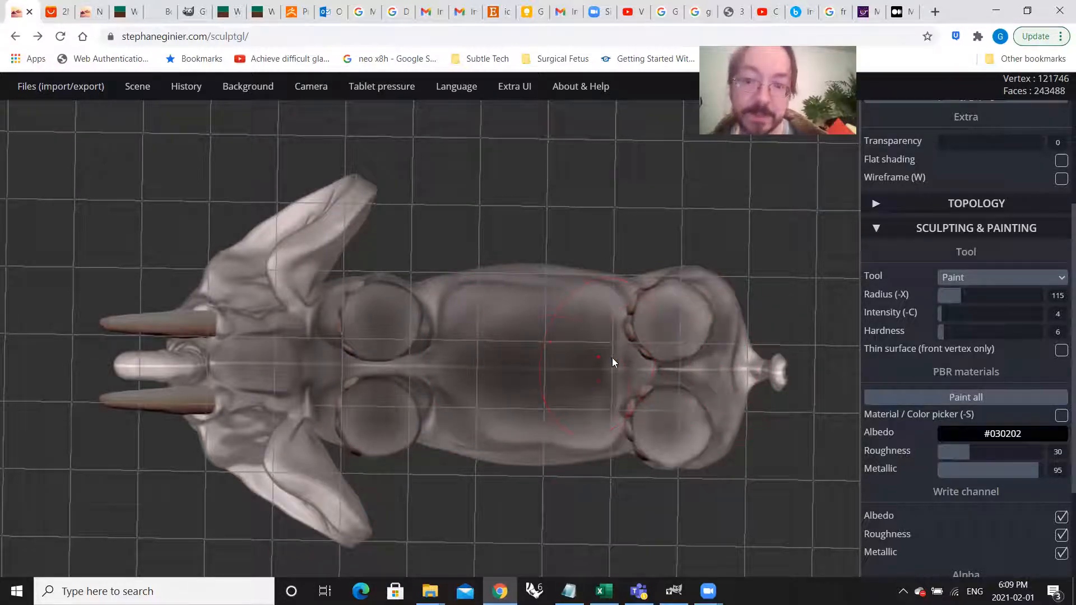
Step: Darken the hind leg and the lower edge of the belly with soft #030202 strokes
mouse_move(476, 291)
right_down()
mouse_move(531, 394)
mouse_move(540, 439)
mouse_move(513, 434)
mouse_move(476, 329)
right_up()
scroll(458, 337, up, 6)
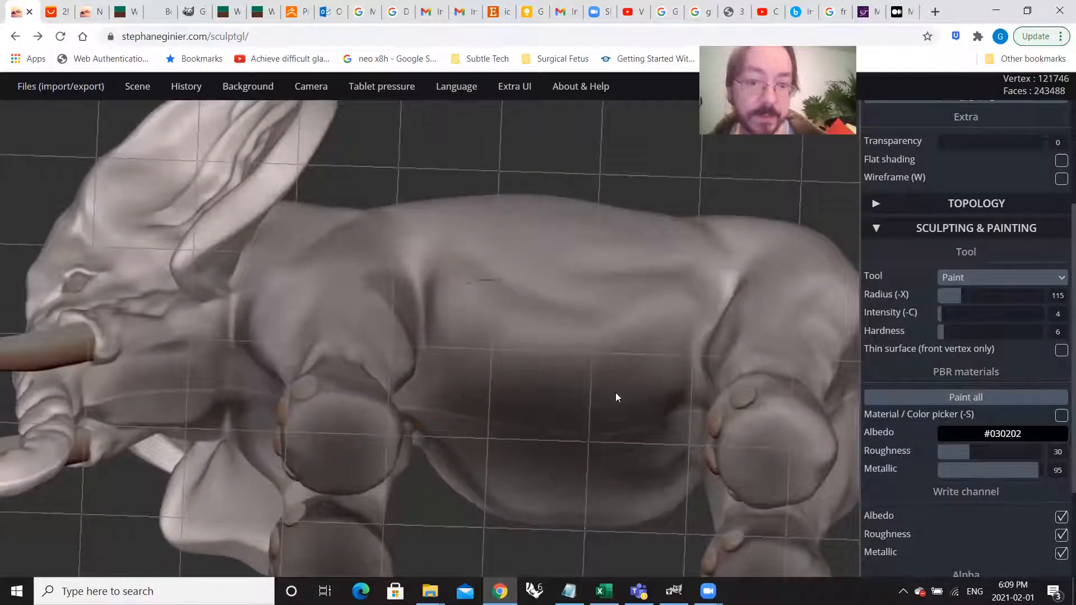
right_drag(764, 377, 678, 364)
drag(687, 362, 698, 355)
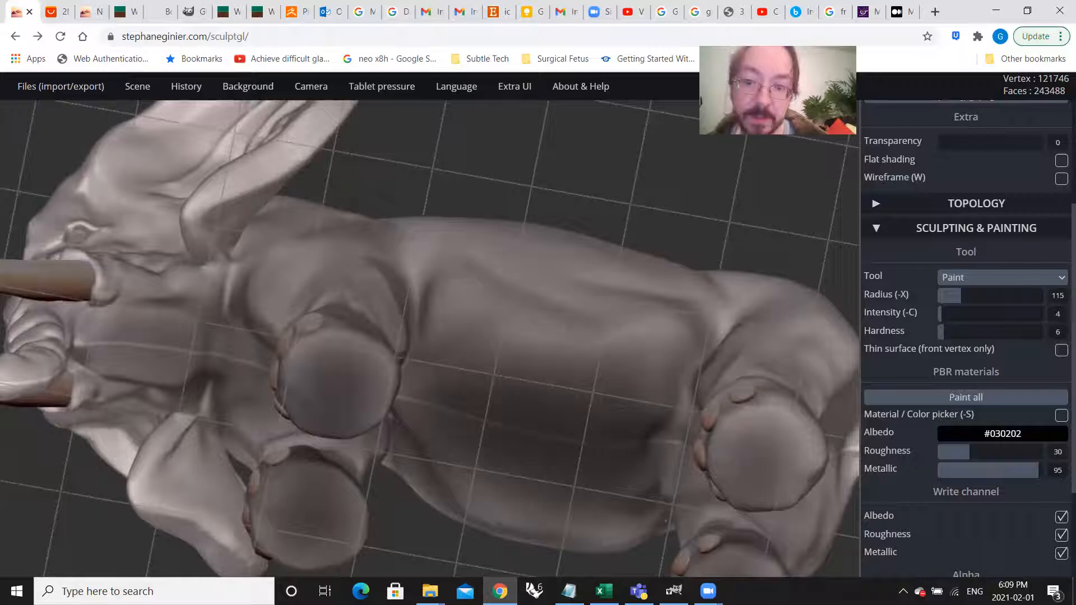
right_drag(728, 336, 708, 408)
scroll(627, 439, up, 5)
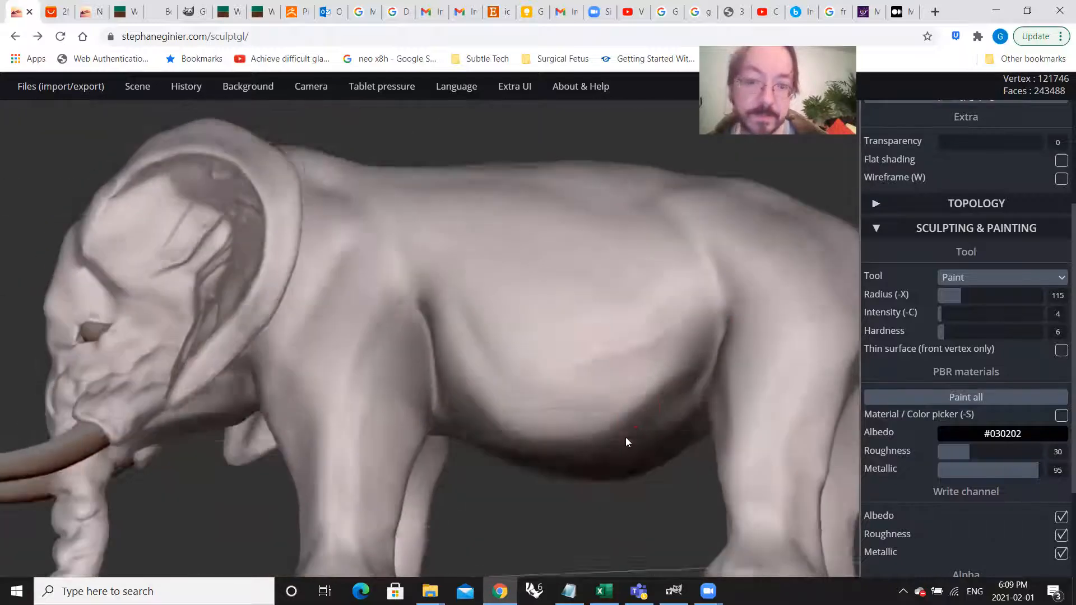
scroll(532, 360, down, 5)
Step: Shade the chest and the area between the front legs with the same soft dark brush
right_drag(519, 372, 333, 240)
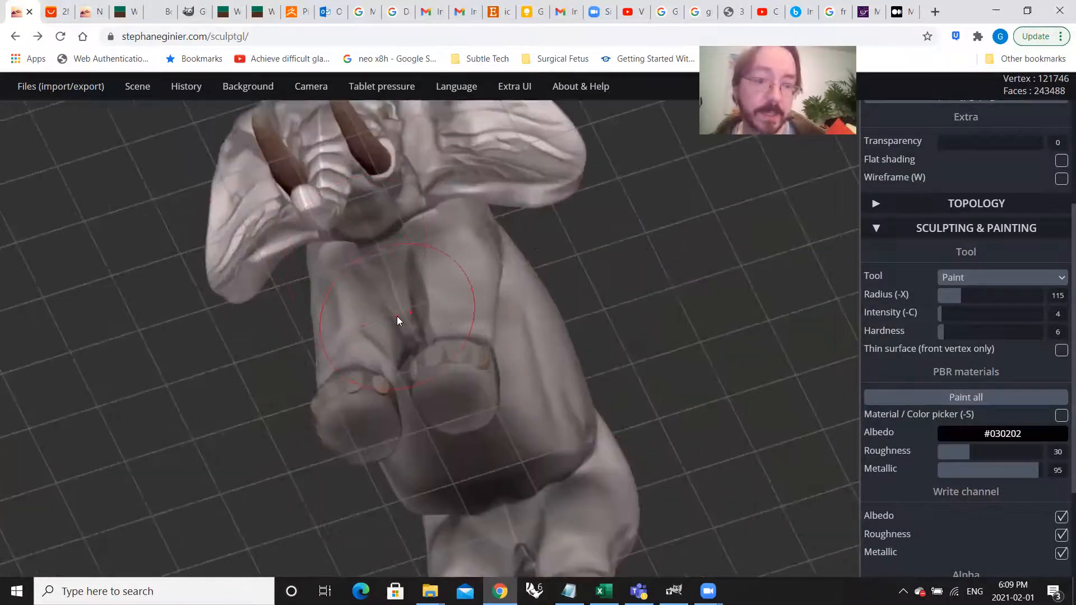
right_drag(456, 280, 421, 259)
mouse_move(462, 212)
right_down()
mouse_move(282, 351)
mouse_move(418, 266)
right_up()
right_drag(338, 331, 366, 383)
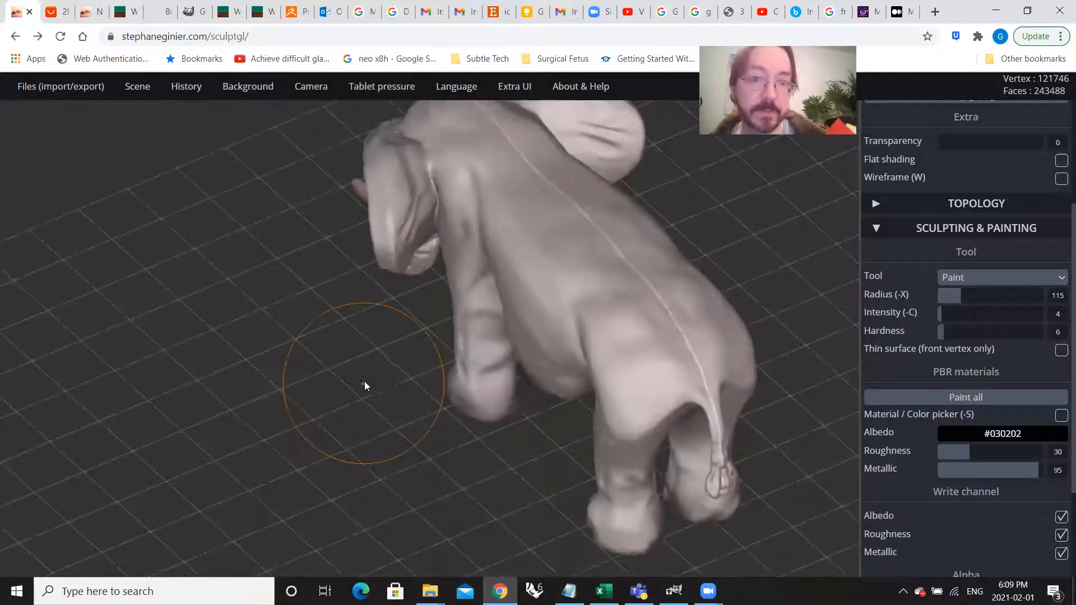
right_drag(381, 342, 540, 257)
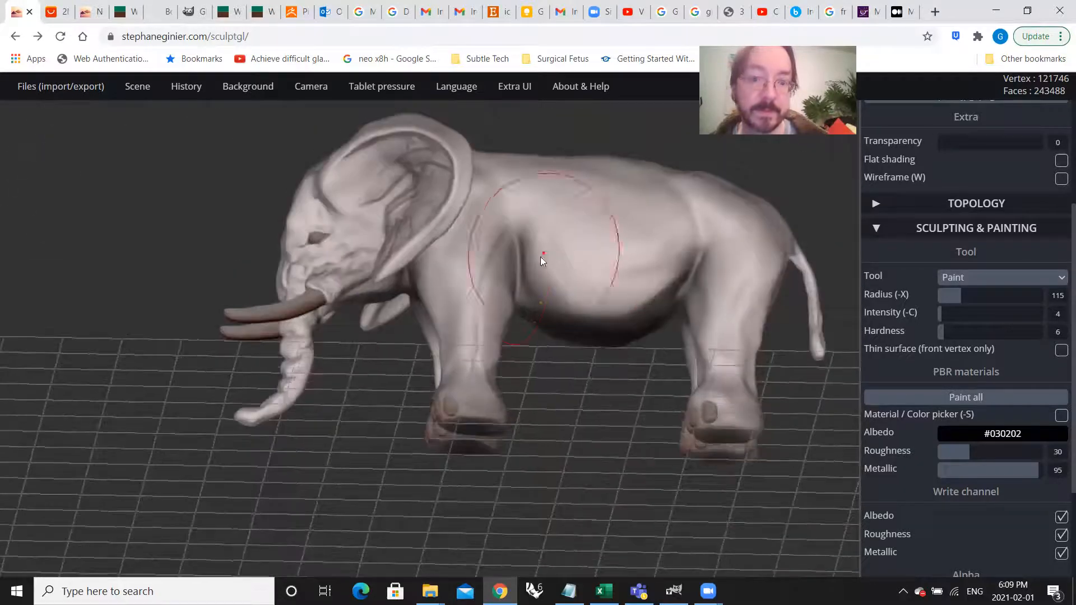
Step: Darken the throat beneath the head, between the tusks and the front legs
right_drag(505, 395, 422, 358)
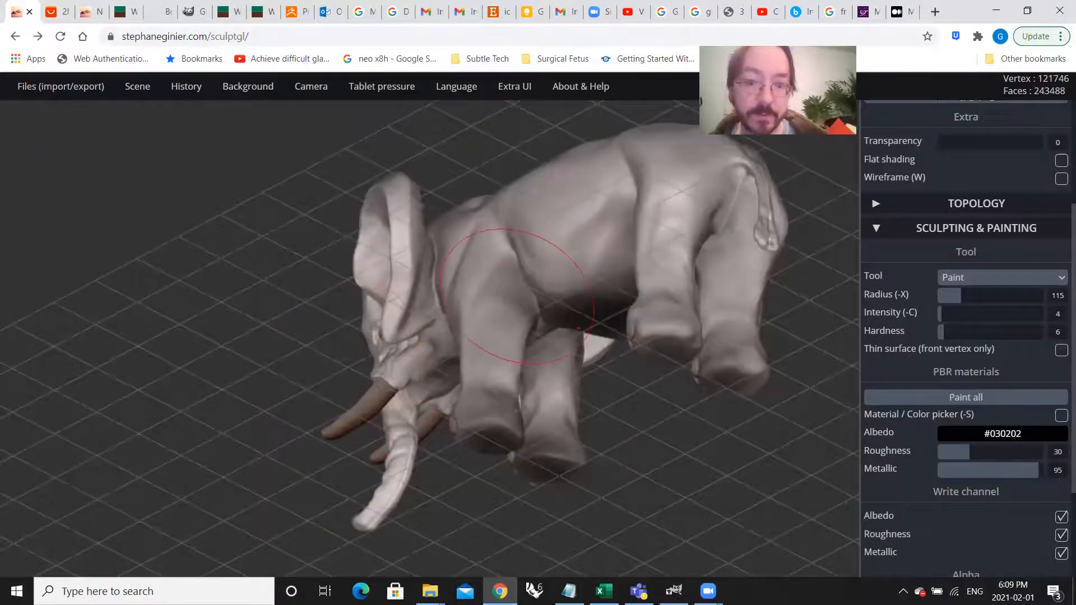
mouse_move(487, 377)
right_down()
mouse_move(730, 367)
mouse_move(353, 385)
mouse_move(717, 371)
mouse_move(725, 327)
mouse_move(645, 325)
right_up()
right_drag(490, 324, 491, 283)
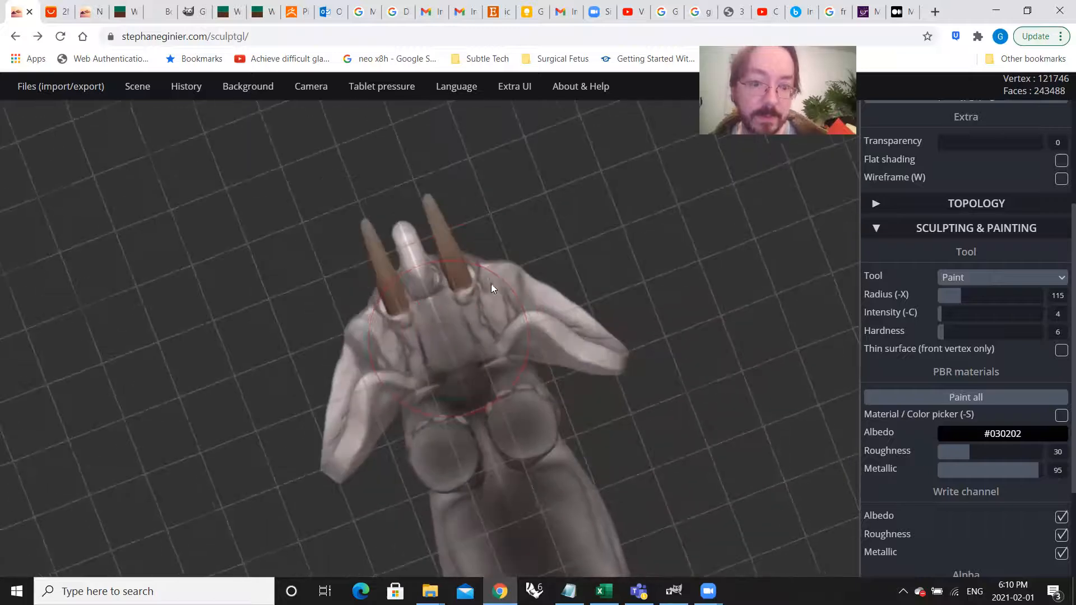
right_drag(442, 325, 488, 343)
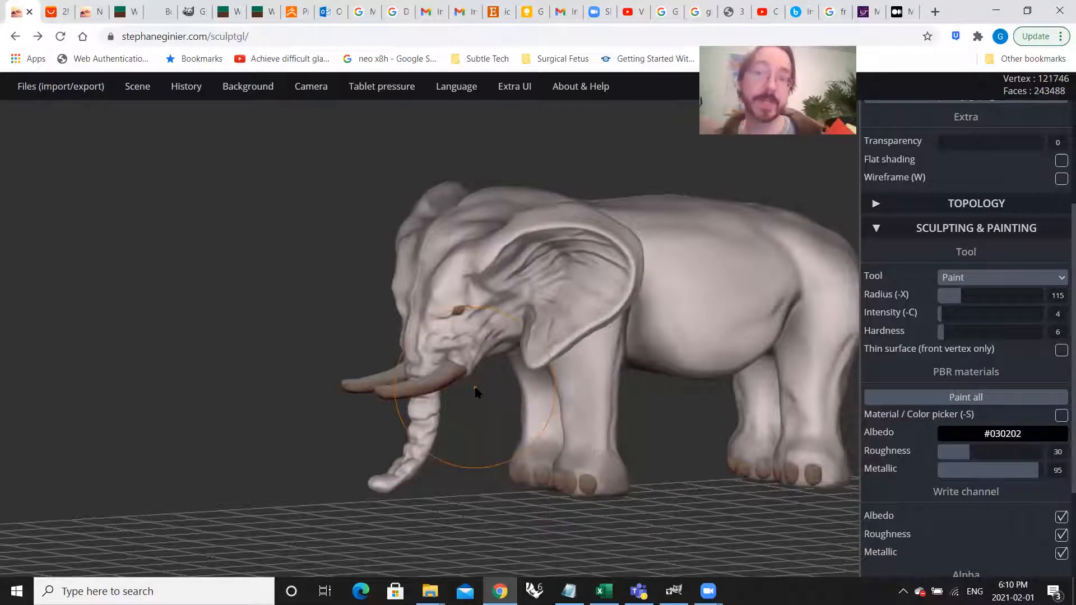
right_drag(475, 392, 515, 379)
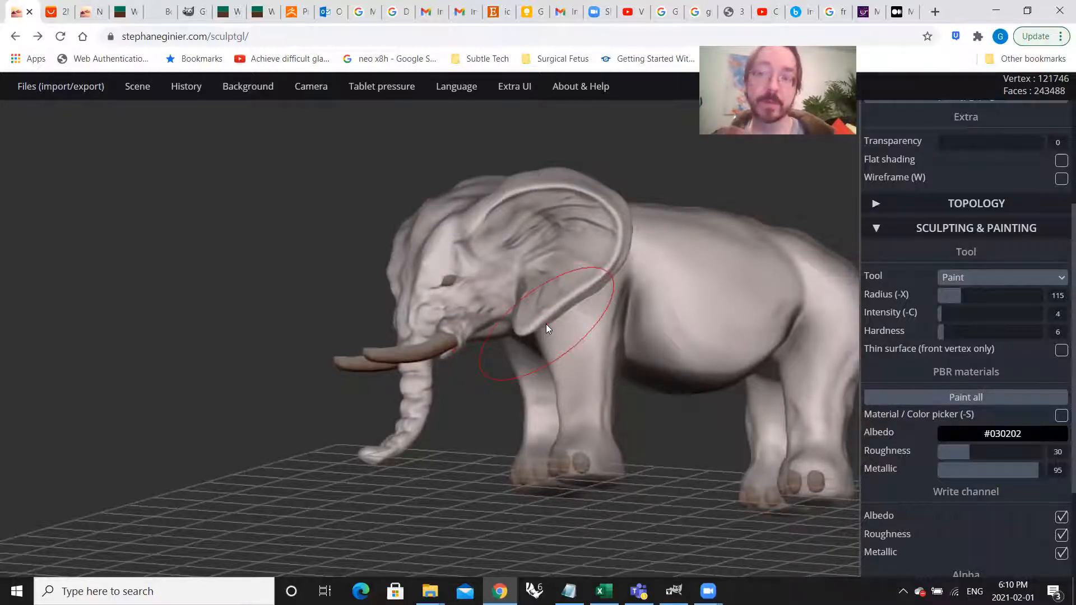
Step: Add soft dark shading behind the ear and along the neck toward the front leg
mouse_move(546, 324)
right_down()
mouse_move(548, 350)
mouse_move(337, 372)
mouse_move(252, 362)
right_up()
right_drag(504, 199, 474, 218)
right_drag(563, 274, 514, 252)
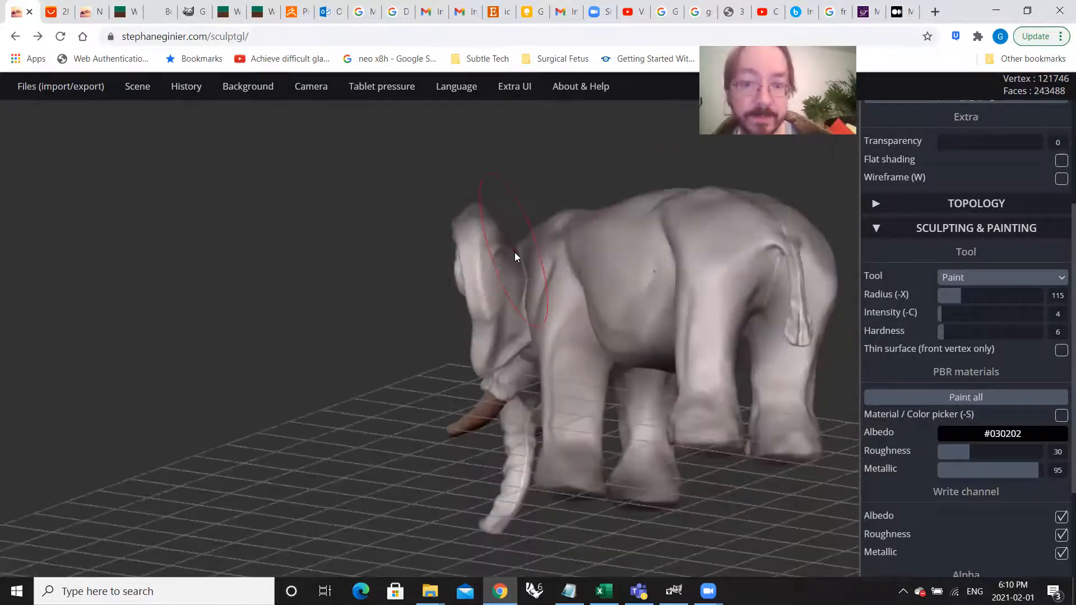
mouse_move(537, 289)
right_down()
mouse_move(672, 384)
mouse_move(626, 368)
mouse_move(606, 385)
right_up()
mouse_move(603, 314)
right_down()
mouse_move(702, 387)
mouse_move(708, 421)
mouse_move(598, 380)
right_up()
Step: Examine the painted shading on the elephant's underside, legs and flank from several angles
scroll(638, 298, down, 3)
right_drag(638, 299, 646, 254)
mouse_move(645, 305)
right_down()
mouse_move(619, 291)
mouse_move(557, 412)
mouse_move(521, 369)
mouse_move(727, 472)
right_up()
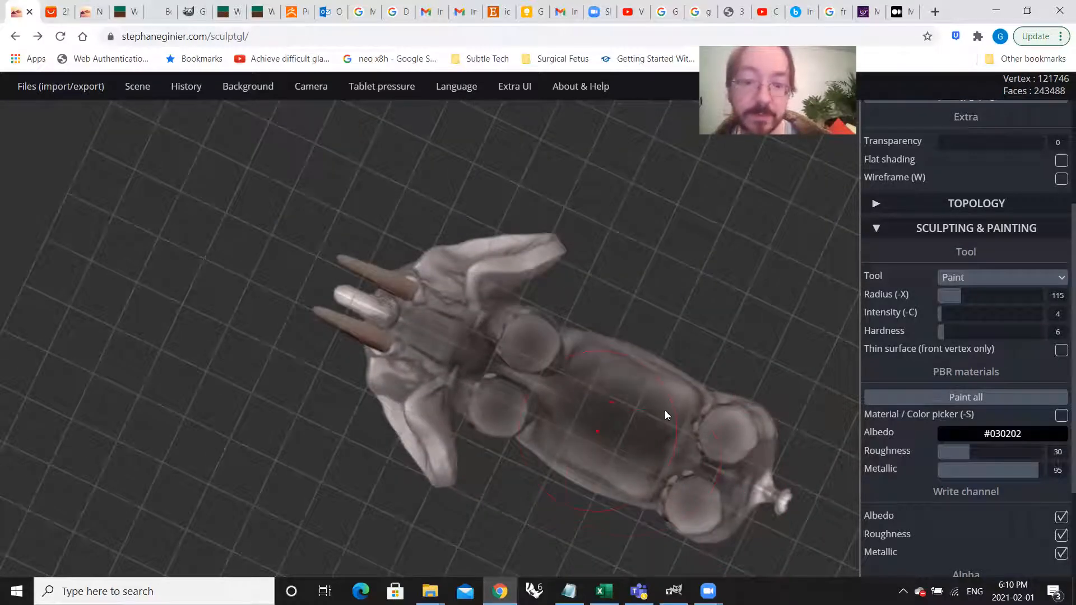
right_drag(575, 320, 501, 389)
scroll(501, 389, down, 3)
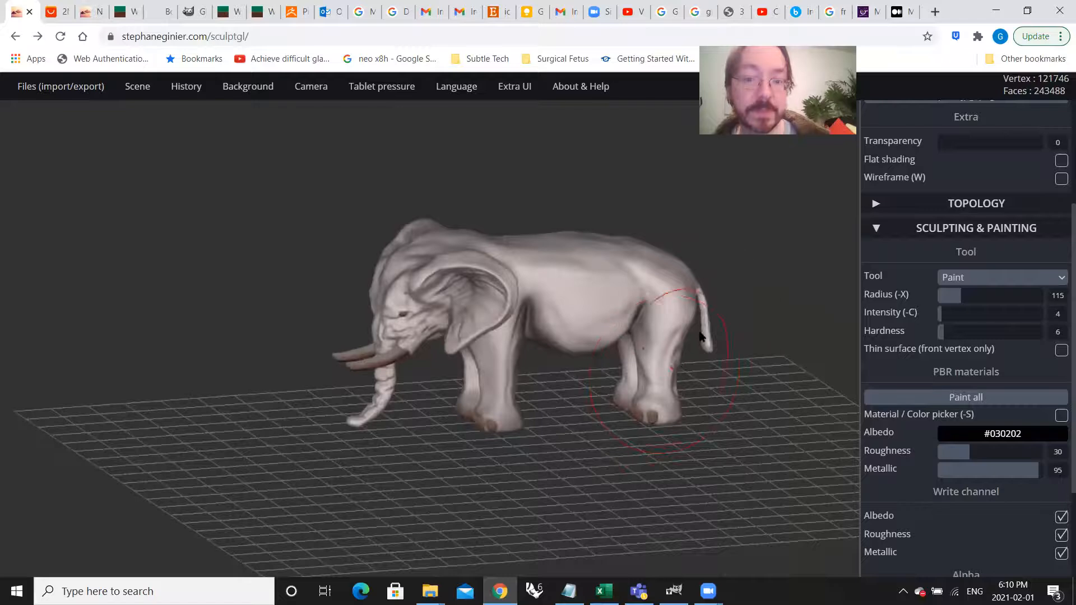
scroll(696, 339, up, 5)
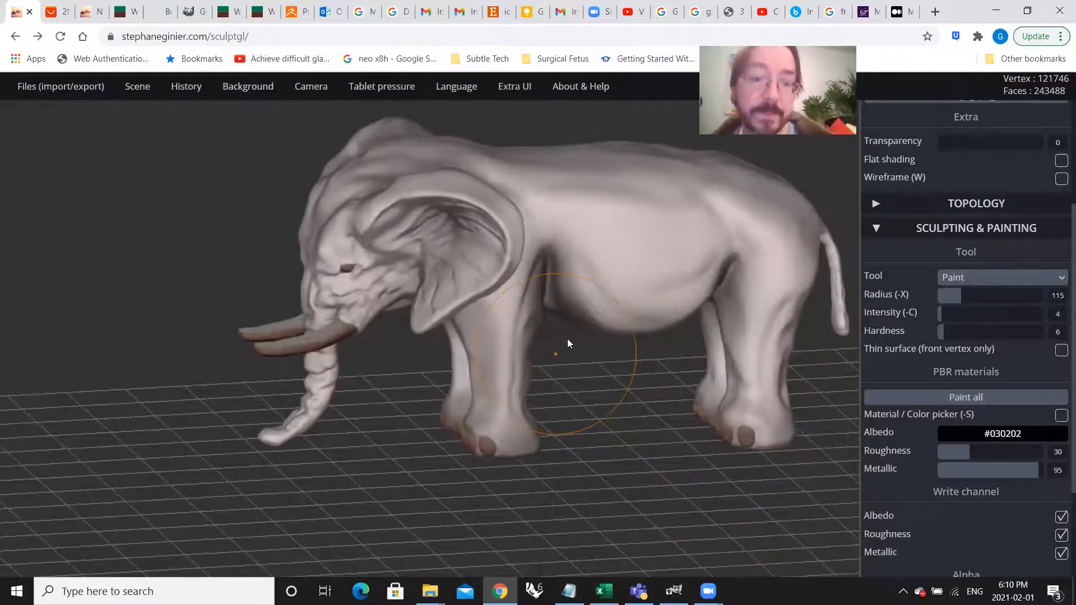
right_drag(567, 338, 457, 321)
mouse_move(516, 280)
right_down()
mouse_move(660, 293)
mouse_move(541, 338)
mouse_move(558, 346)
right_up()
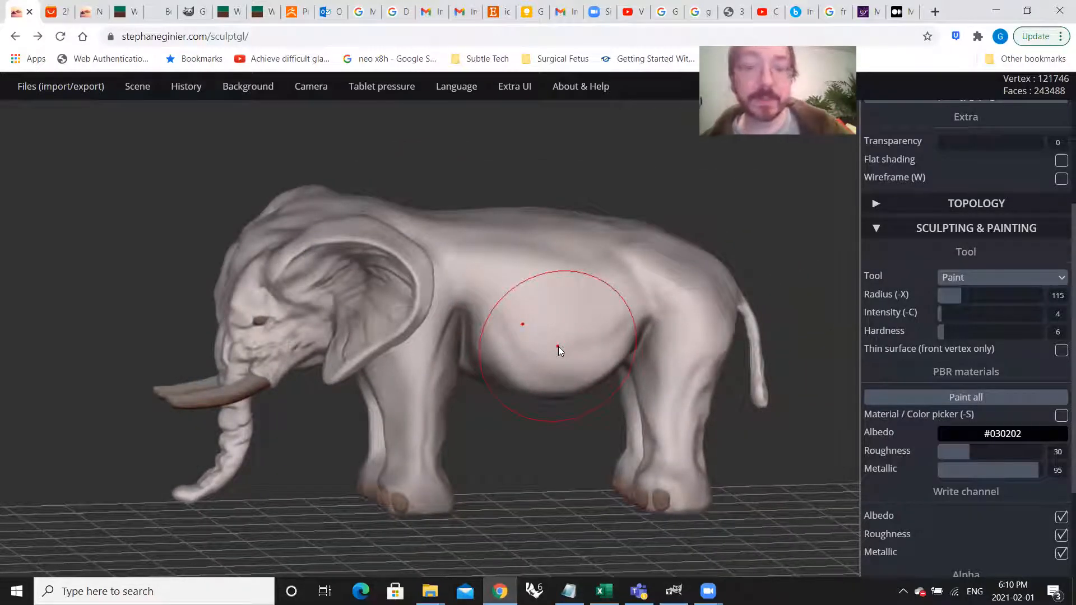
Step: Set the paint brush to radius 40, intensity 30 and hardness 25 for detail work around the eye
mouse_move(945, 314)
mouse_down()
mouse_move(964, 331)
mouse_move(944, 297)
mouse_up()
click(970, 314)
scroll(227, 314, up, 3)
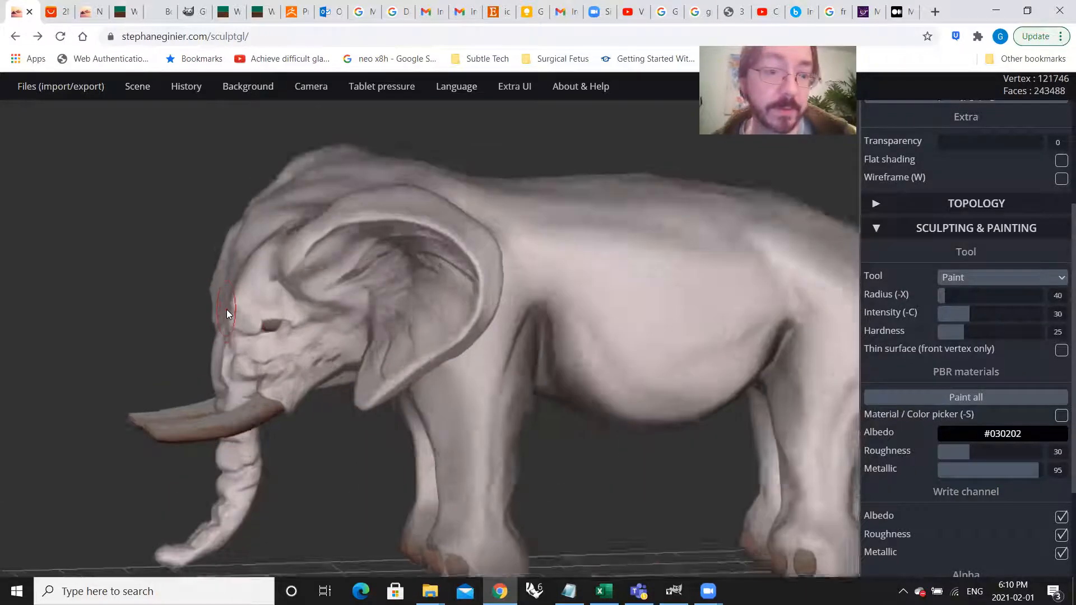
scroll(227, 314, up, 8)
Step: Try darkening the skin at the corner of the eye up close, and undo the strokes
mouse_move(376, 344)
mouse_down()
mouse_move(304, 358)
mouse_move(314, 360)
mouse_up()
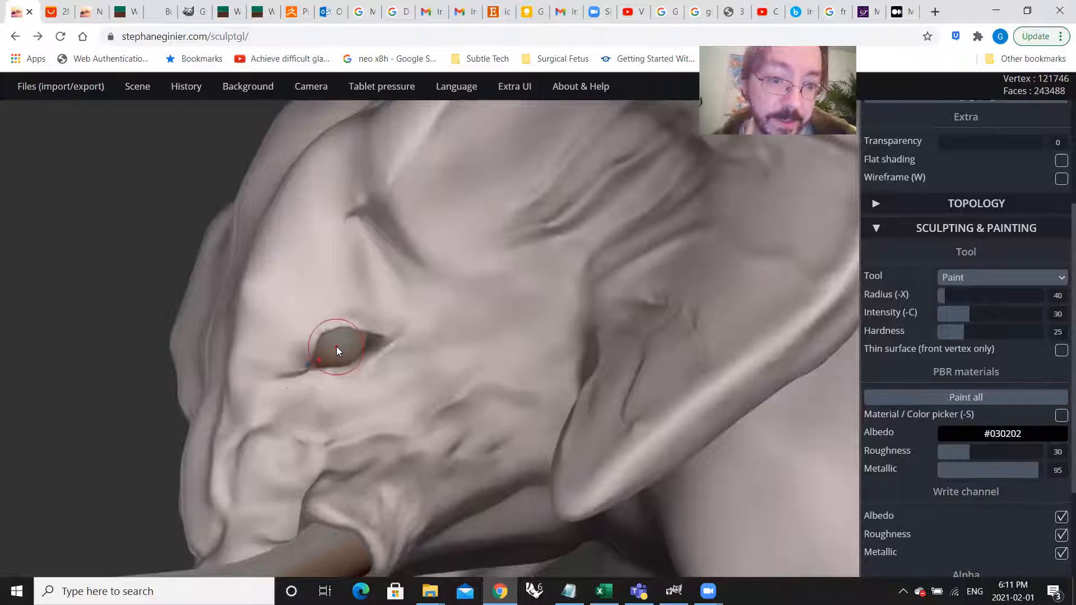
scroll(283, 384, up, 8)
key(ctrl)
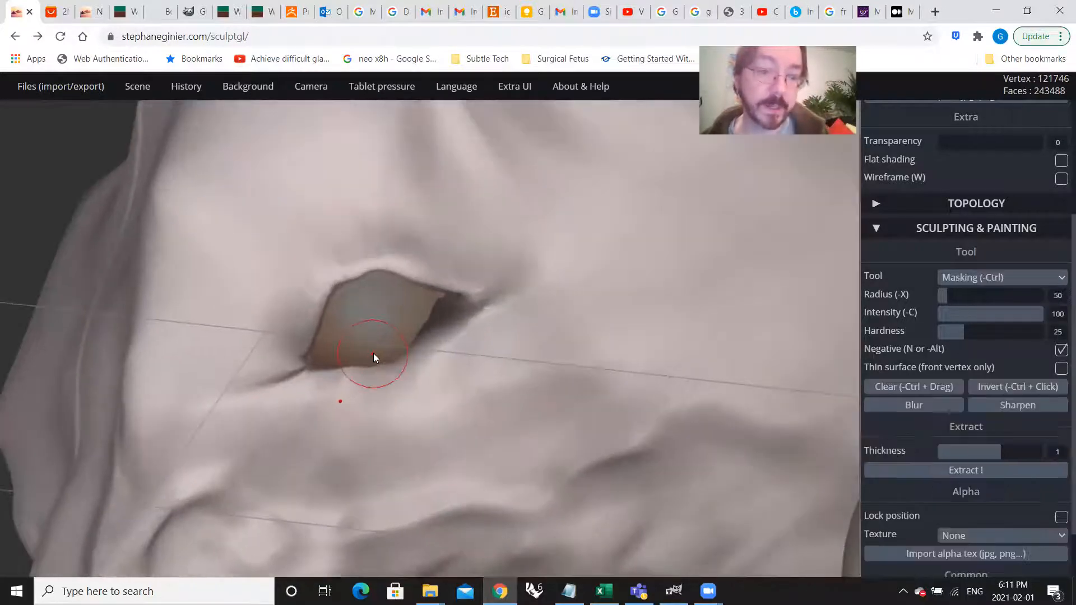
key(ctrl+z)
key(ctrl+z)
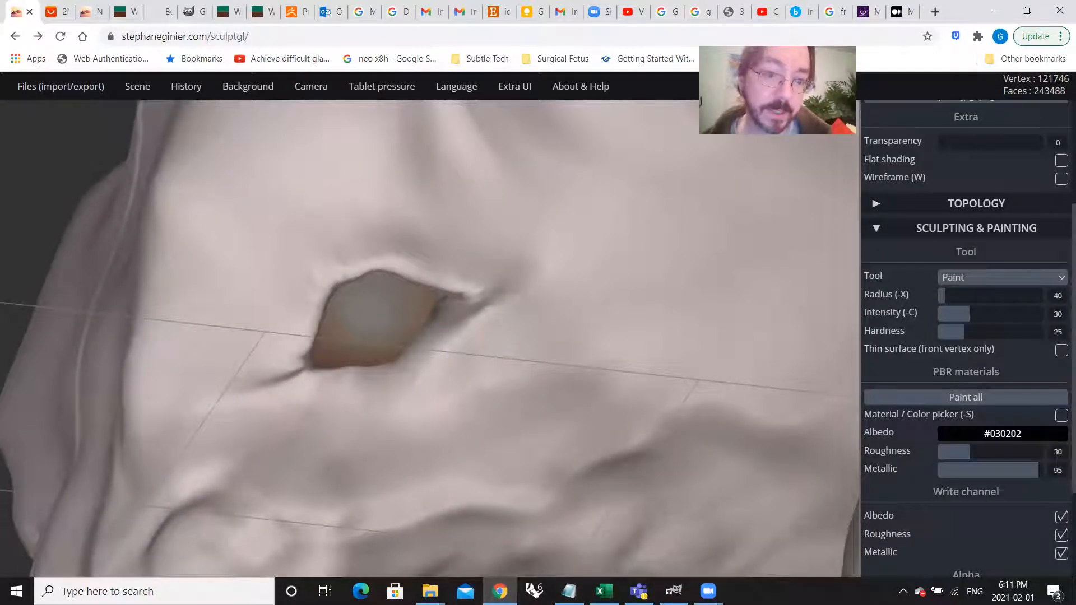
drag(401, 339, 439, 322)
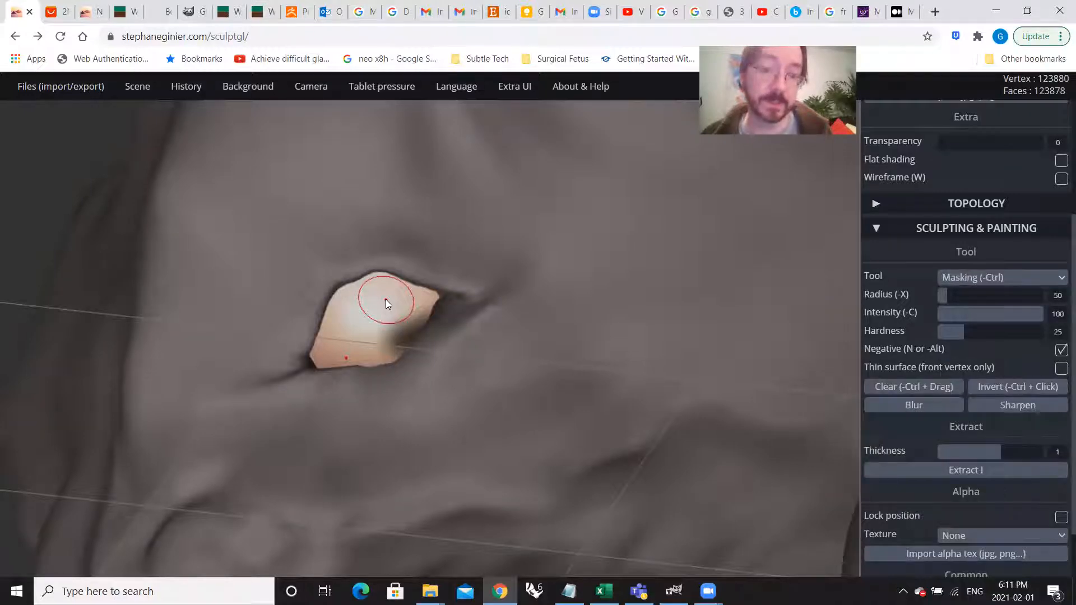
key(ctrl+z)
key(ctrl+z)
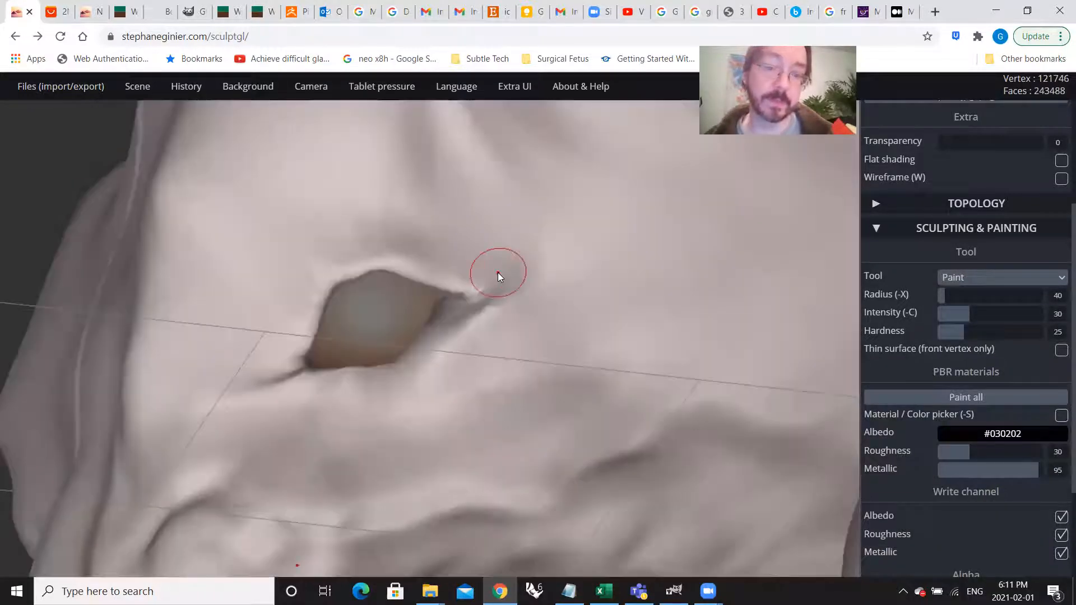
Step: Paint dark shading into the creases at both corners of the elephant's eye
drag(462, 302, 407, 352)
drag(299, 362, 287, 358)
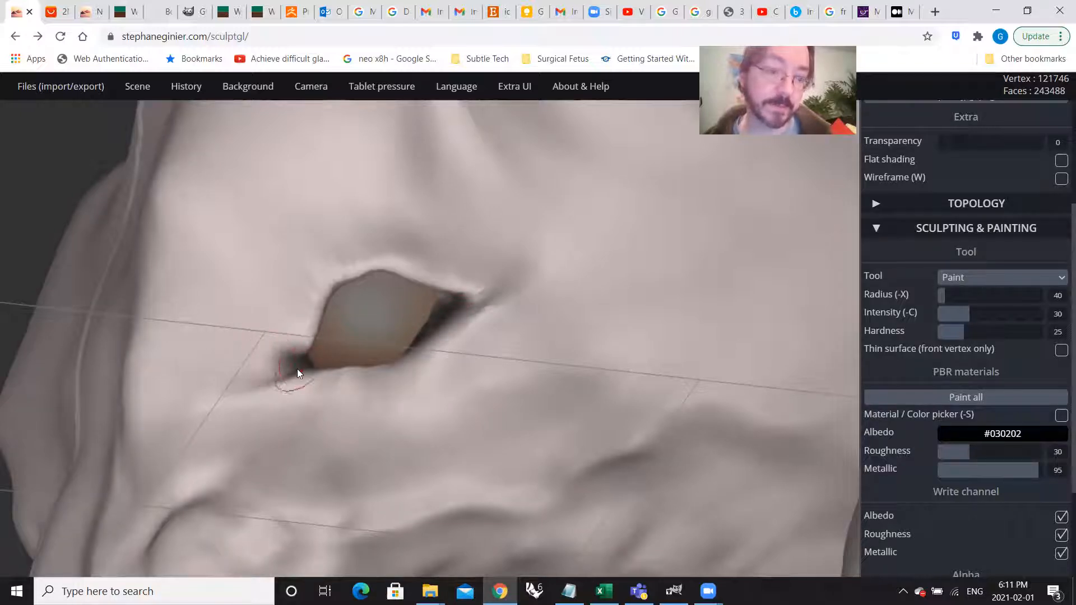
mouse_move(338, 343)
right_down()
mouse_move(496, 384)
mouse_move(660, 362)
mouse_move(449, 369)
mouse_move(634, 371)
mouse_move(474, 327)
right_up()
scroll(1025, 538, down, 3)
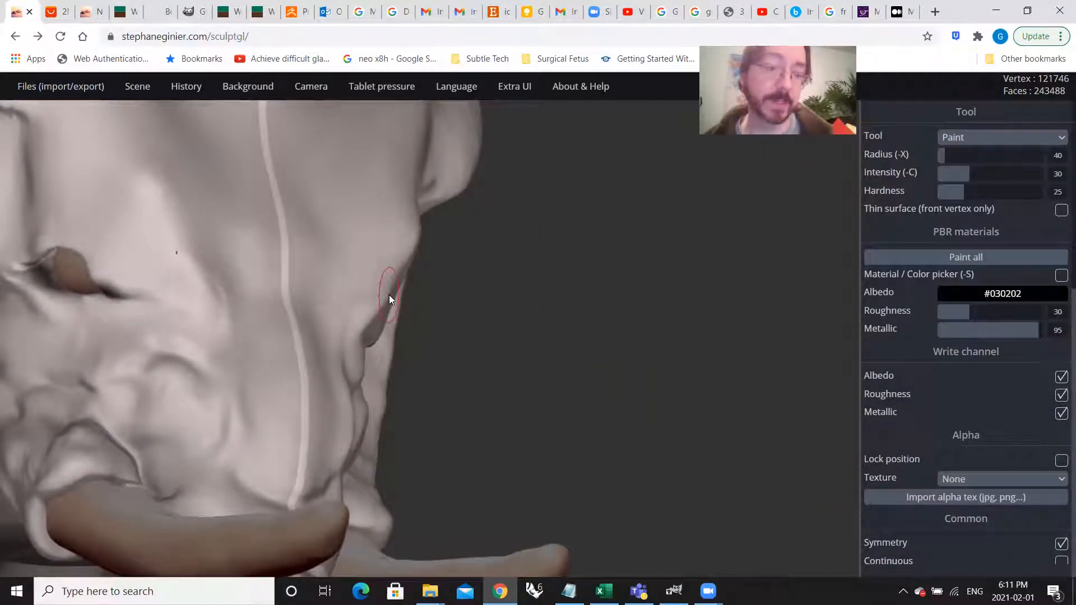
Step: Examine the painted eye corners, the facial folds and the area around the tusks from the front, below and side
mouse_move(291, 294)
right_down()
mouse_move(363, 282)
mouse_move(405, 251)
mouse_move(211, 199)
mouse_move(214, 178)
mouse_move(192, 170)
mouse_move(74, 237)
mouse_move(1, 259)
right_up()
mouse_move(429, 290)
right_down()
mouse_move(91, 294)
mouse_move(44, 260)
mouse_move(43, 293)
mouse_move(529, 400)
right_up()
scroll(529, 400, up, 2)
drag(451, 366, 507, 327)
mouse_move(530, 346)
right_down()
mouse_move(734, 340)
mouse_move(631, 328)
right_up()
key(ctrl)
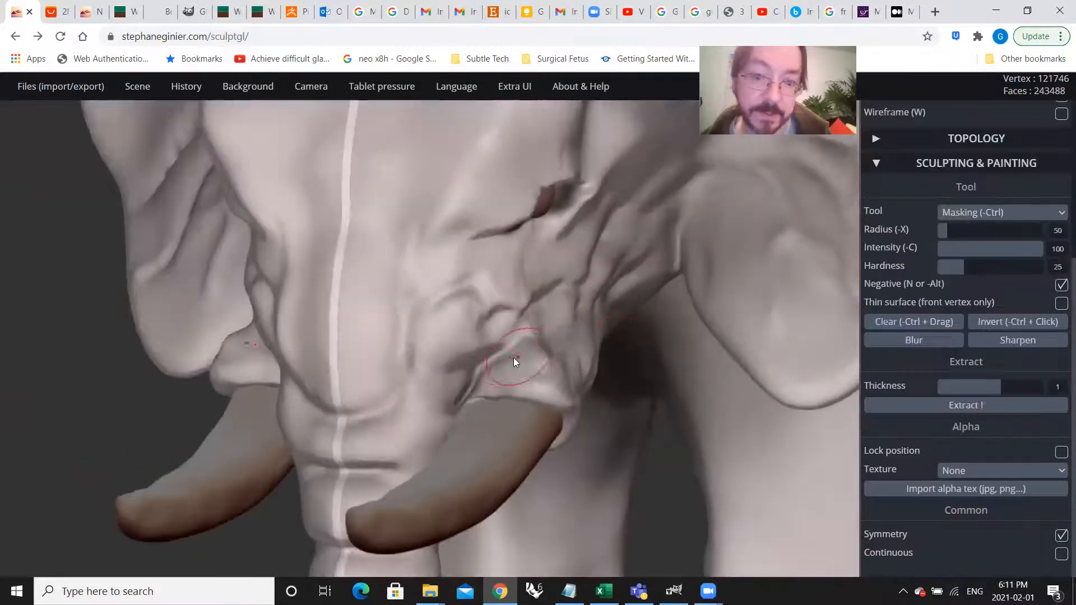
drag(467, 380, 541, 314)
mouse_move(639, 334)
right_down()
mouse_move(355, 350)
mouse_move(392, 307)
mouse_move(358, 190)
mouse_move(353, 225)
mouse_move(173, 329)
right_up()
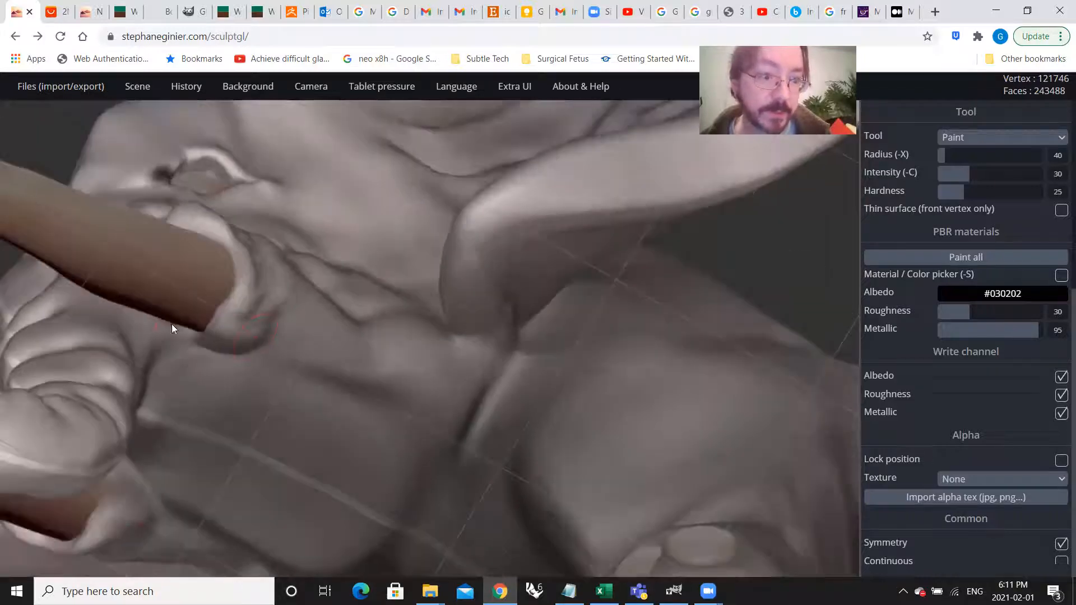
right_drag(258, 354, 456, 440)
drag(440, 292, 447, 259)
mouse_move(459, 385)
right_down()
mouse_move(393, 407)
mouse_move(464, 413)
mouse_move(385, 410)
right_up()
scroll(386, 407, down, 3)
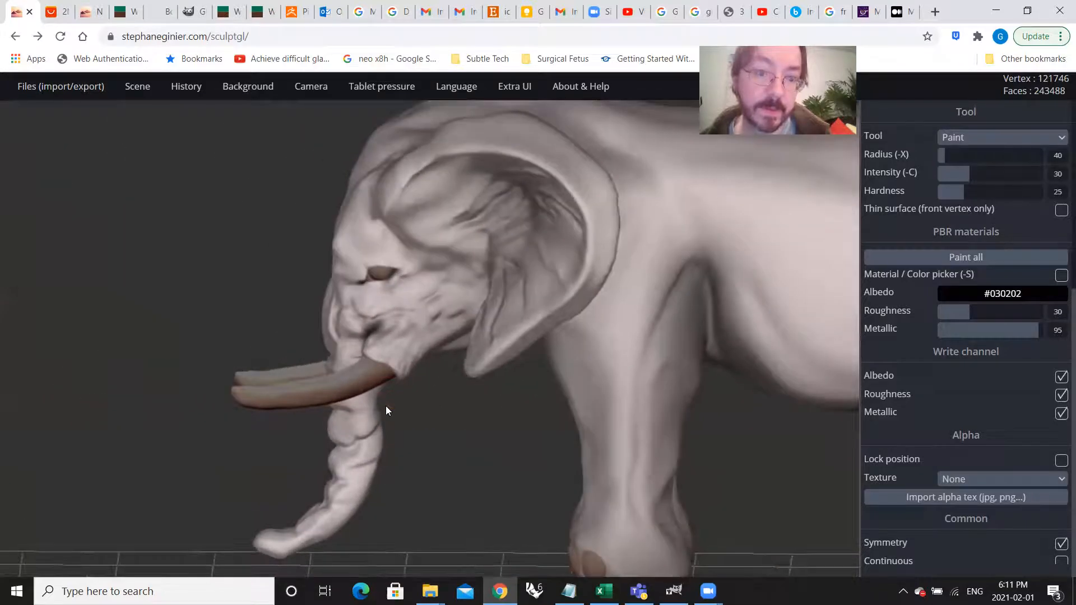
scroll(389, 343, up, 3)
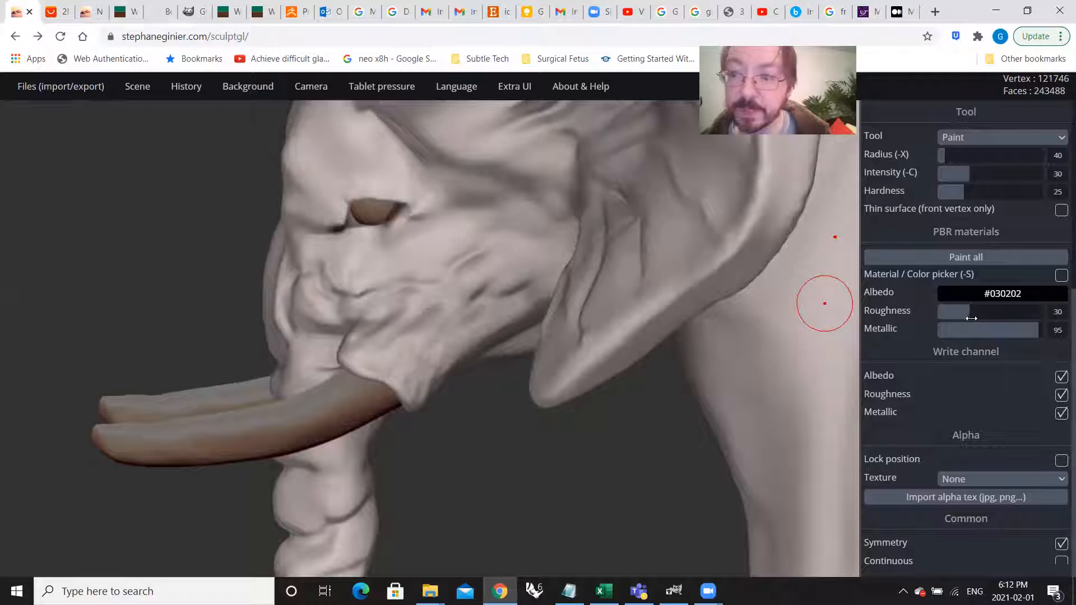
Step: Set the paint brush to intensity 8 and the material roughness to 26
mouse_move(972, 318)
mouse_down()
mouse_move(950, 318)
mouse_move(965, 316)
mouse_up()
scroll(1040, 332, up, 4)
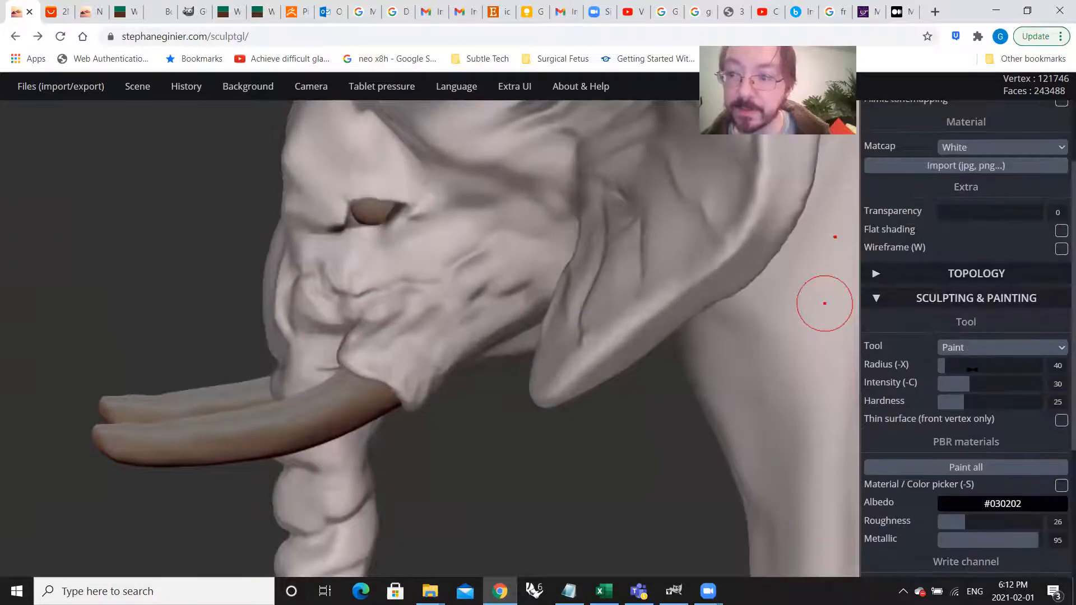
drag(968, 383, 947, 387)
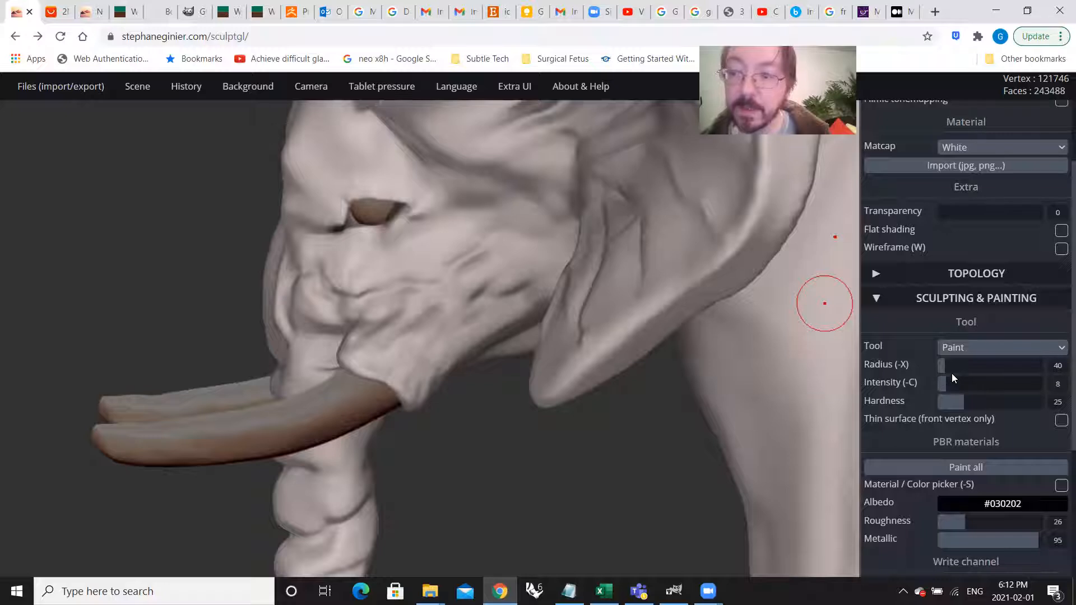
scroll(1005, 413, down, 3)
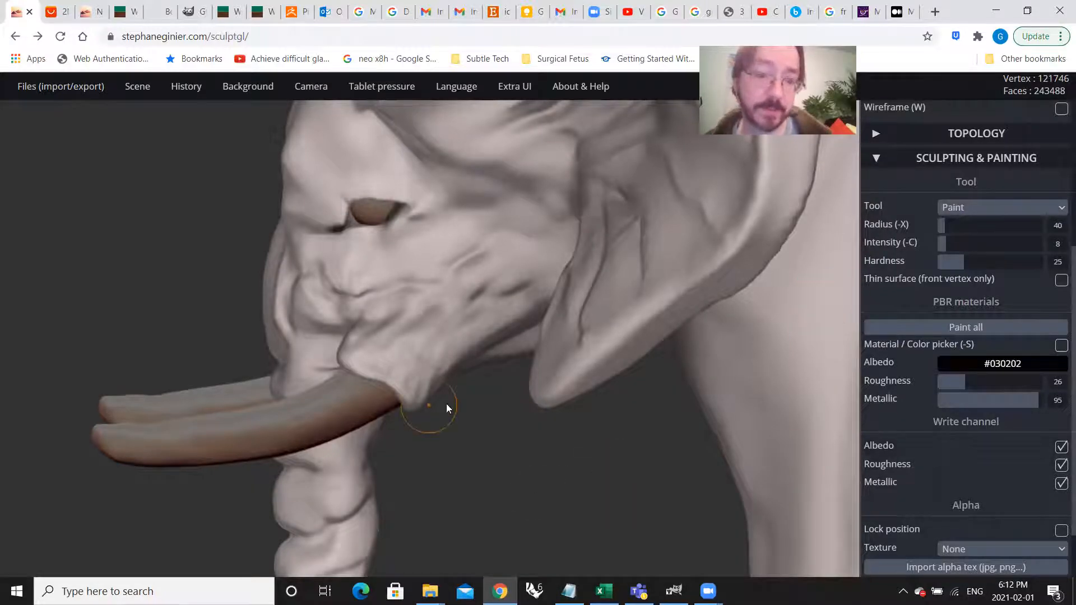
Step: Add faint dark shading to the skin folds above the tusks and the creases along the trunk
drag(446, 403, 616, 386)
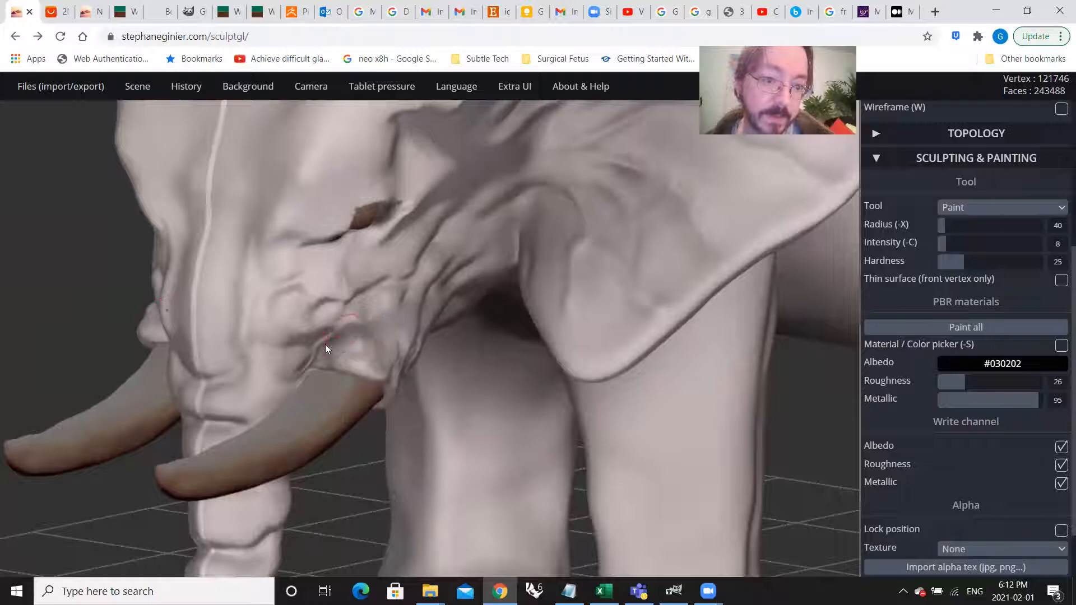
drag(350, 320, 368, 310)
mouse_move(359, 457)
mouse_down()
mouse_move(347, 327)
mouse_move(322, 319)
mouse_move(402, 303)
mouse_up()
mouse_move(402, 303)
right_down()
mouse_move(483, 345)
mouse_move(525, 310)
mouse_move(548, 341)
mouse_move(589, 325)
right_up()
drag(552, 303, 548, 224)
right_drag(575, 330, 539, 259)
right_drag(593, 321, 557, 280)
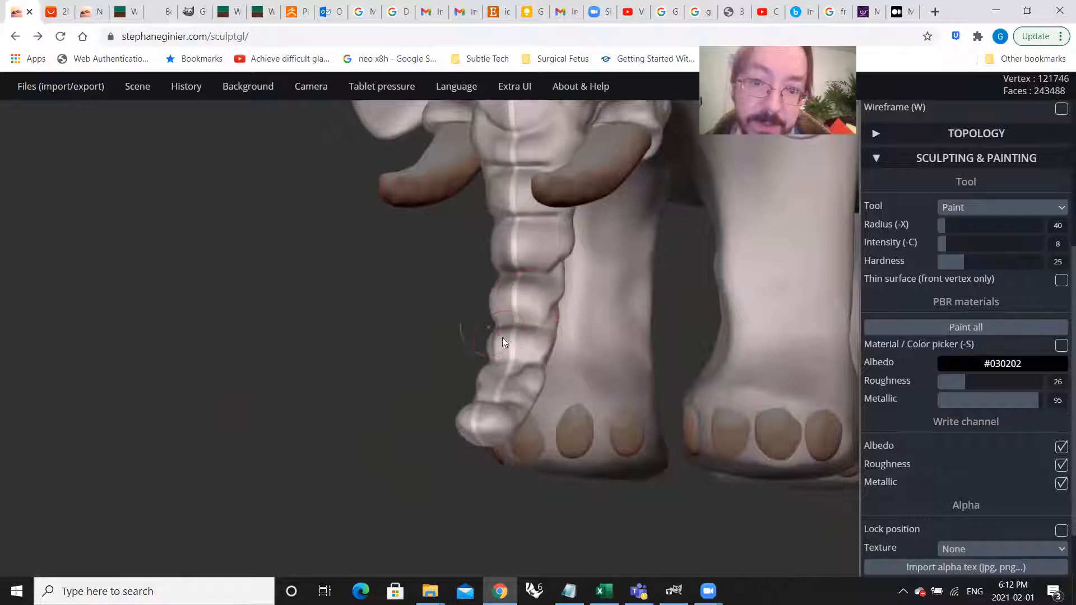
right_drag(521, 359, 526, 253)
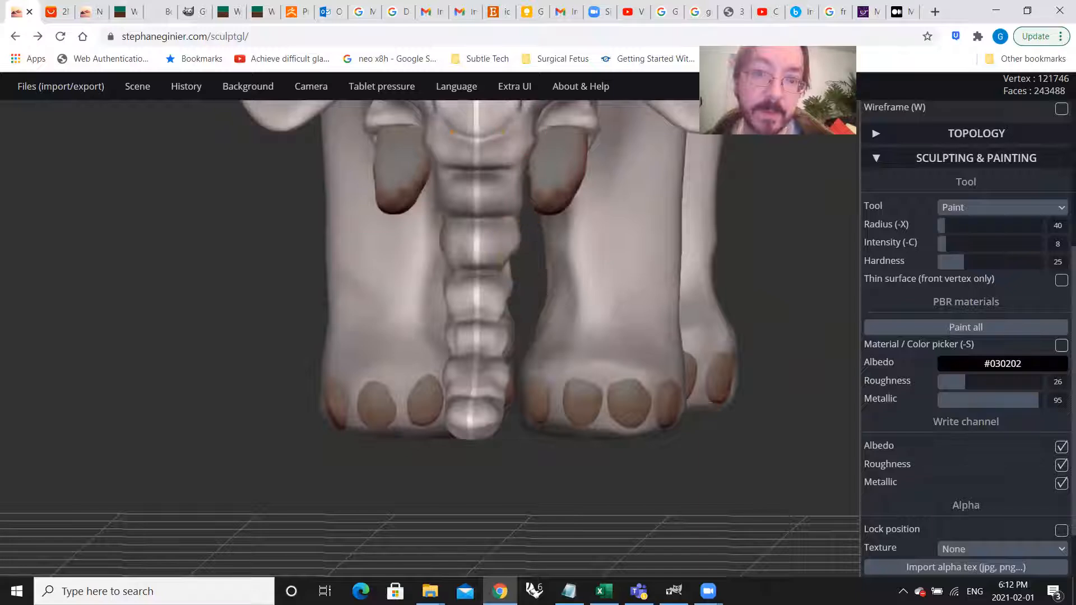
Step: Add faint dark shading above and around the toenails of the front feet
right_drag(440, 390, 666, 317)
right_drag(682, 267, 498, 423)
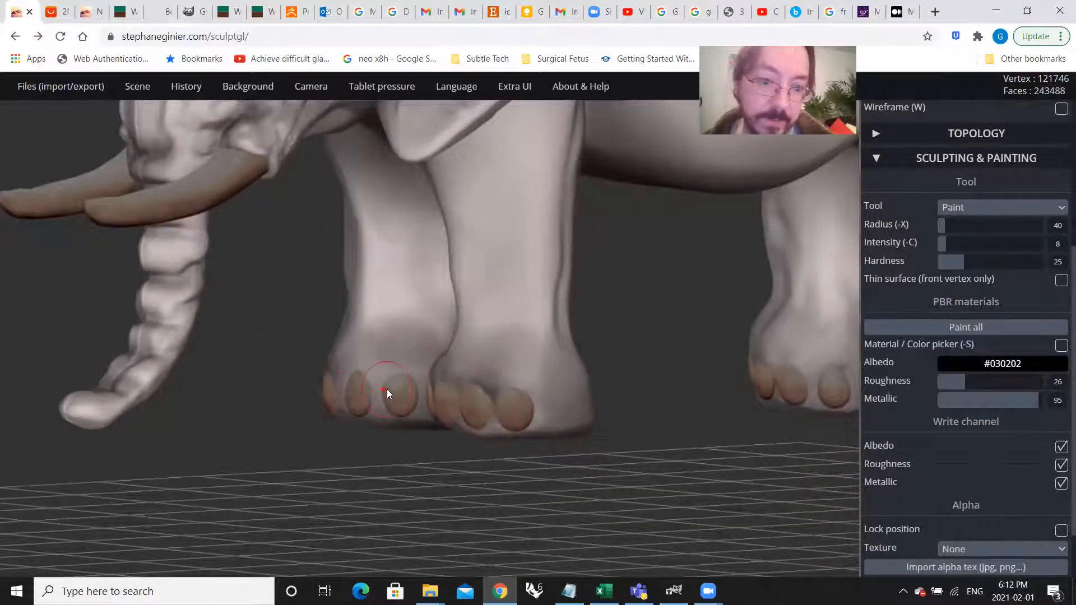
click(397, 401)
click(399, 361)
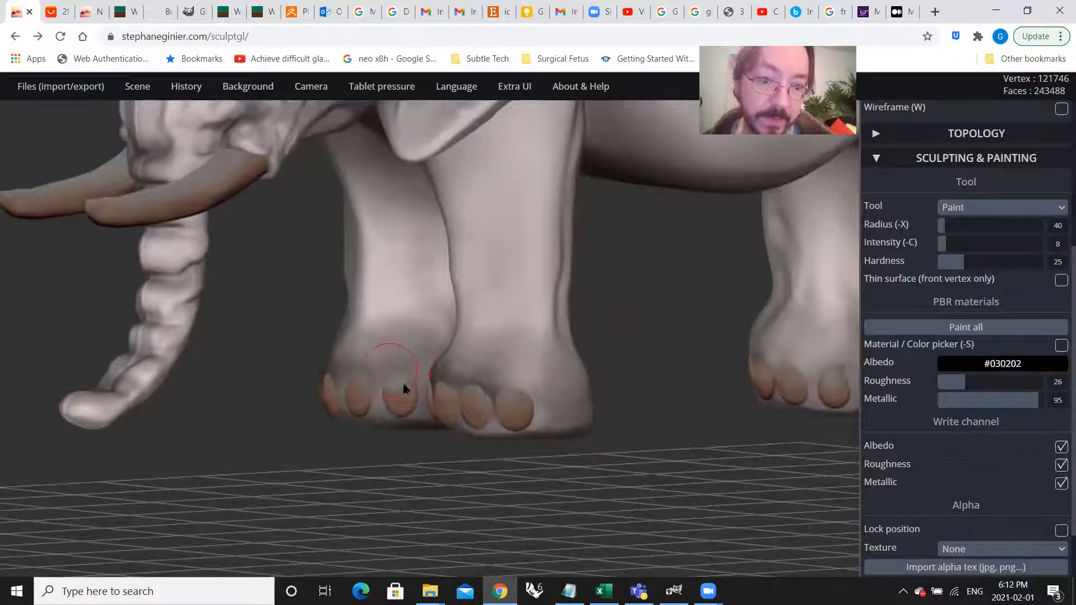
Step: Add faint dark shading around the ankles and toes of the back feet
scroll(606, 428, down, 3)
middle_drag(654, 427, 435, 423)
drag(435, 422, 618, 388)
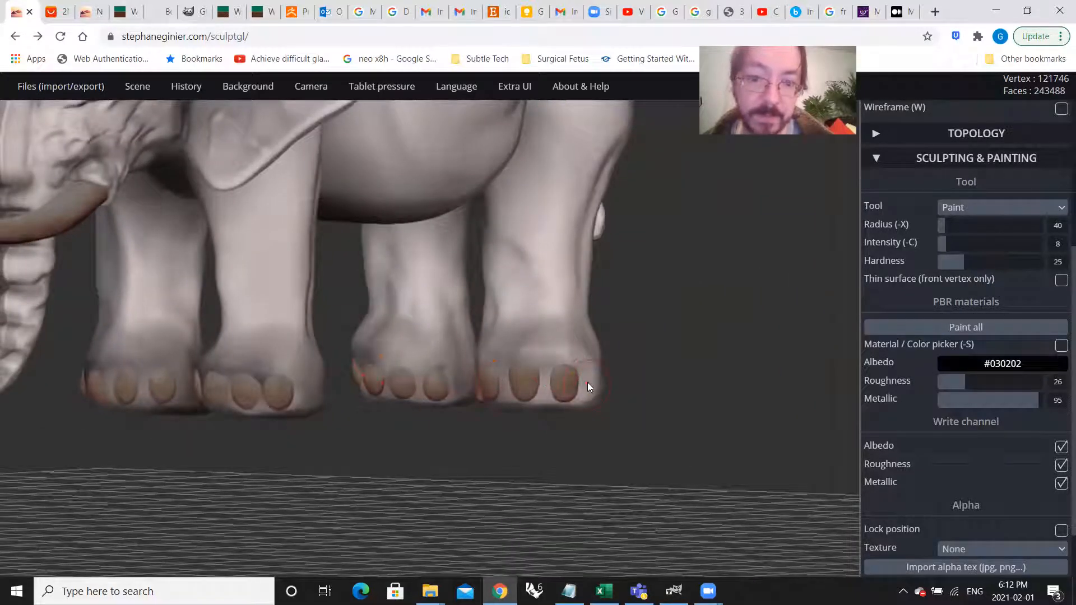
drag(619, 388, 428, 419)
scroll(428, 419, down, 2)
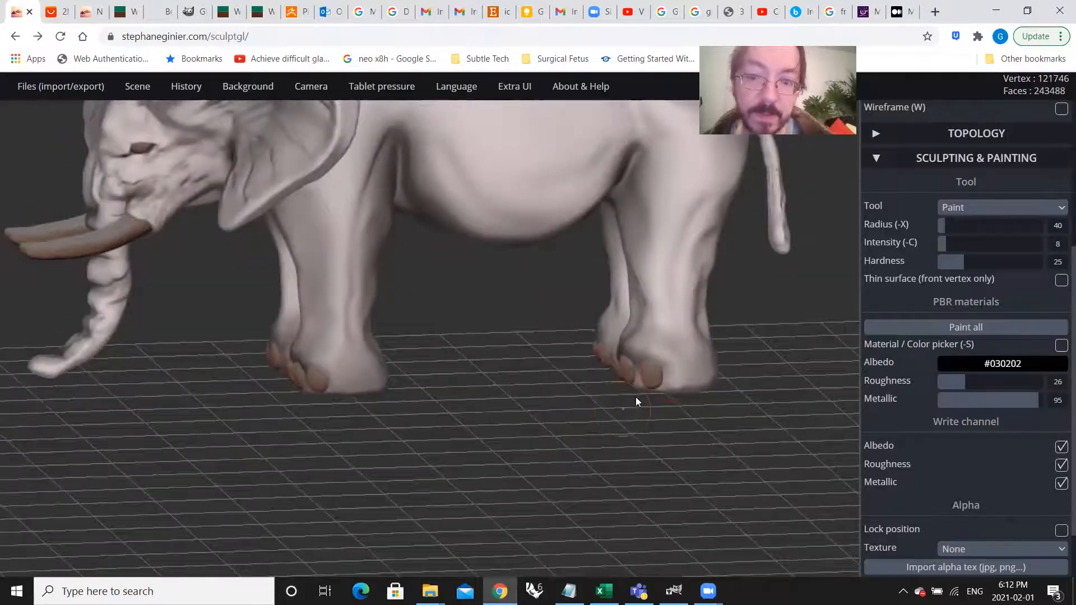
drag(667, 373, 684, 371)
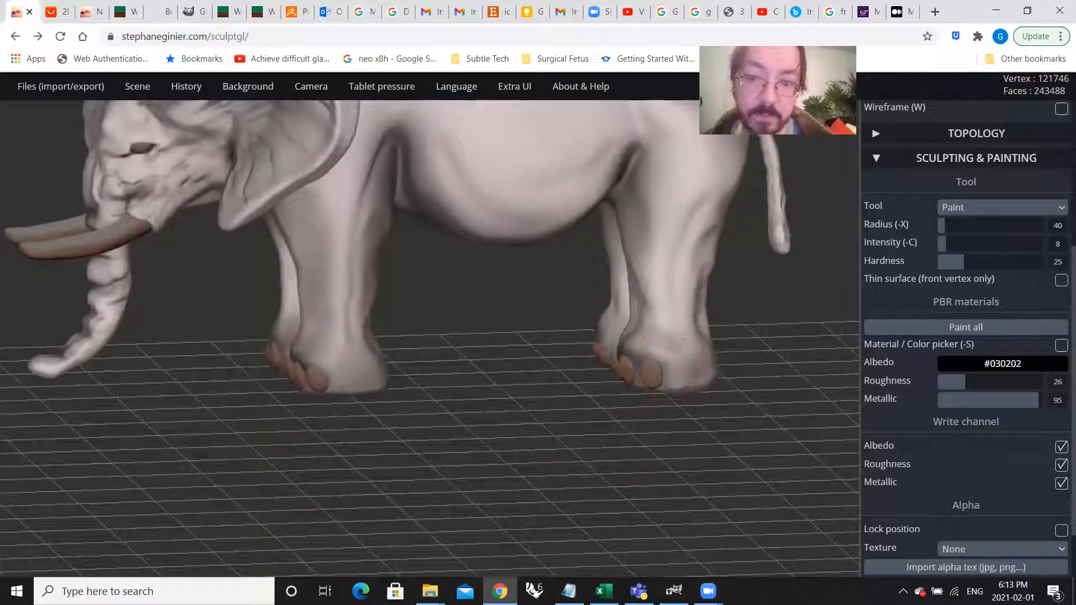
scroll(455, 433, down, 2)
drag(561, 413, 743, 404)
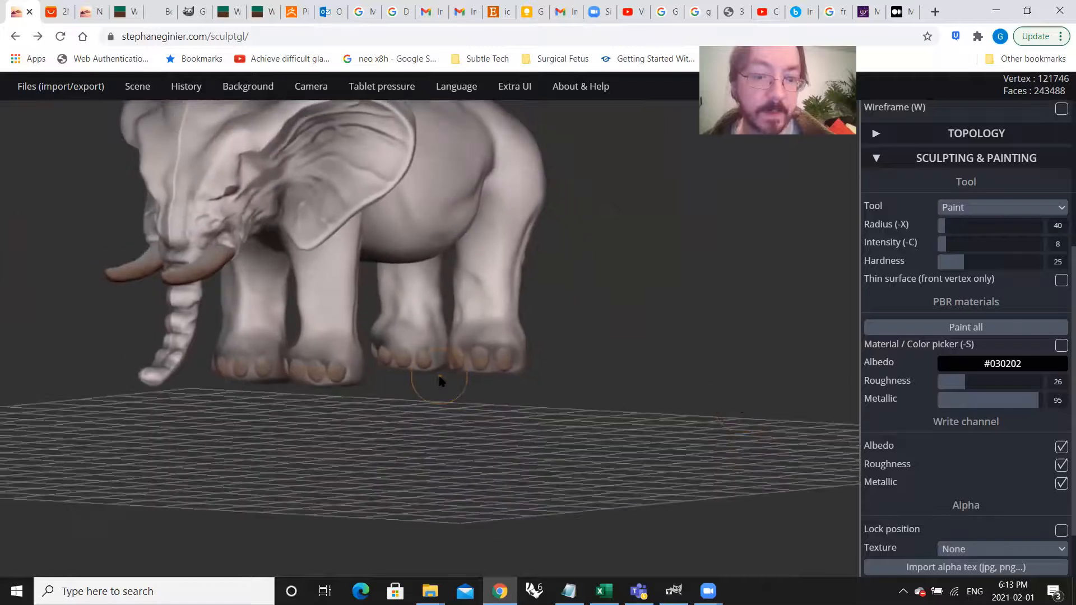
Step: Build up the soft shading between the back toenails and toward the heels, working up close
scroll(437, 377, up, 6)
drag(419, 345, 352, 329)
drag(409, 400, 588, 335)
drag(662, 327, 422, 360)
key(ctrl)
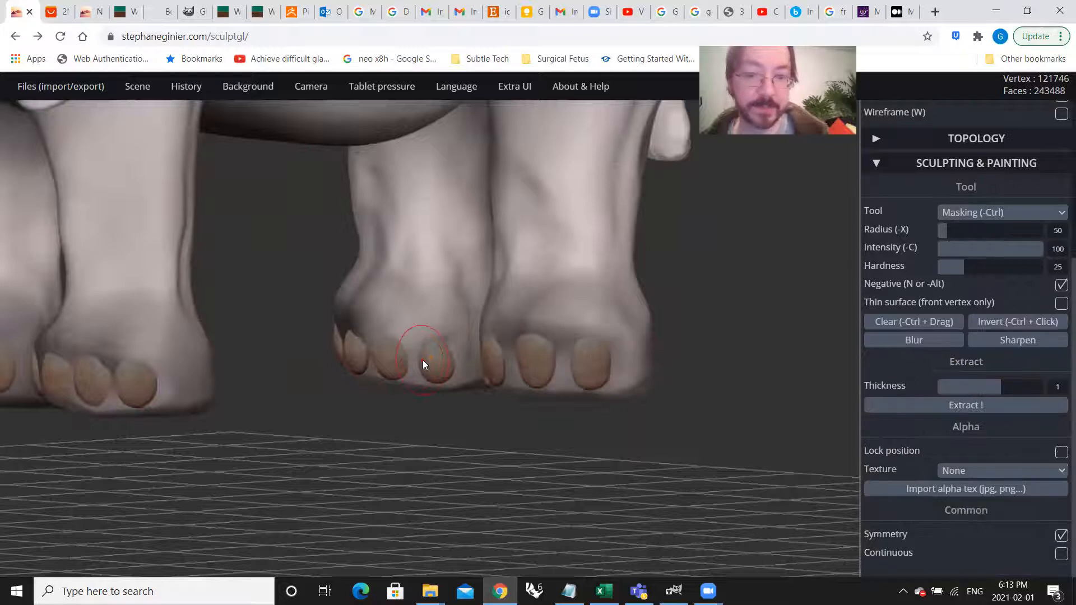
key(ctrl)
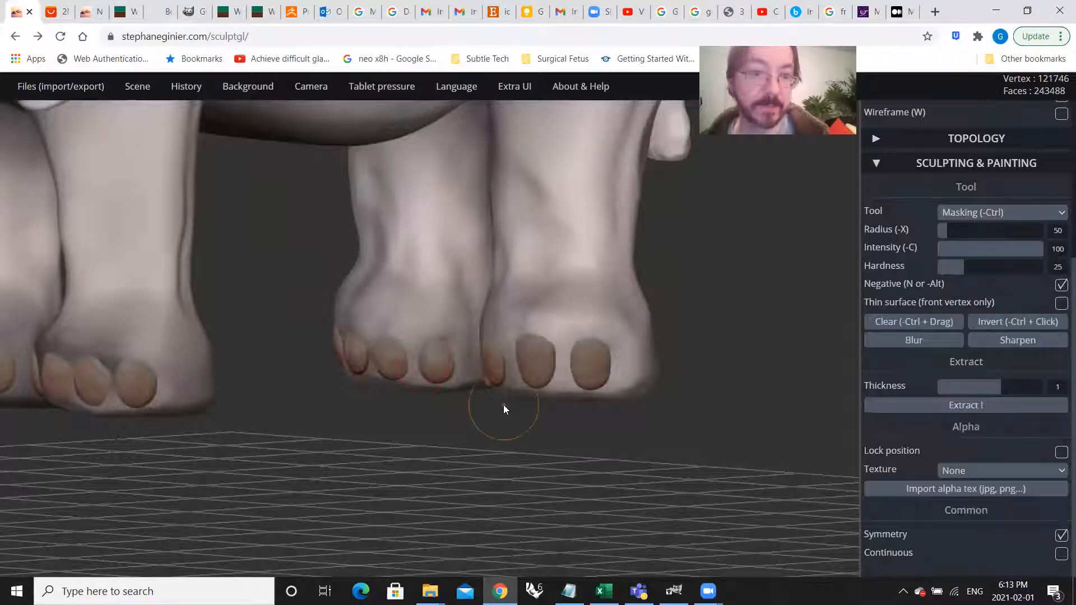
scroll(506, 404, down, 5)
scroll(404, 388, up, 5)
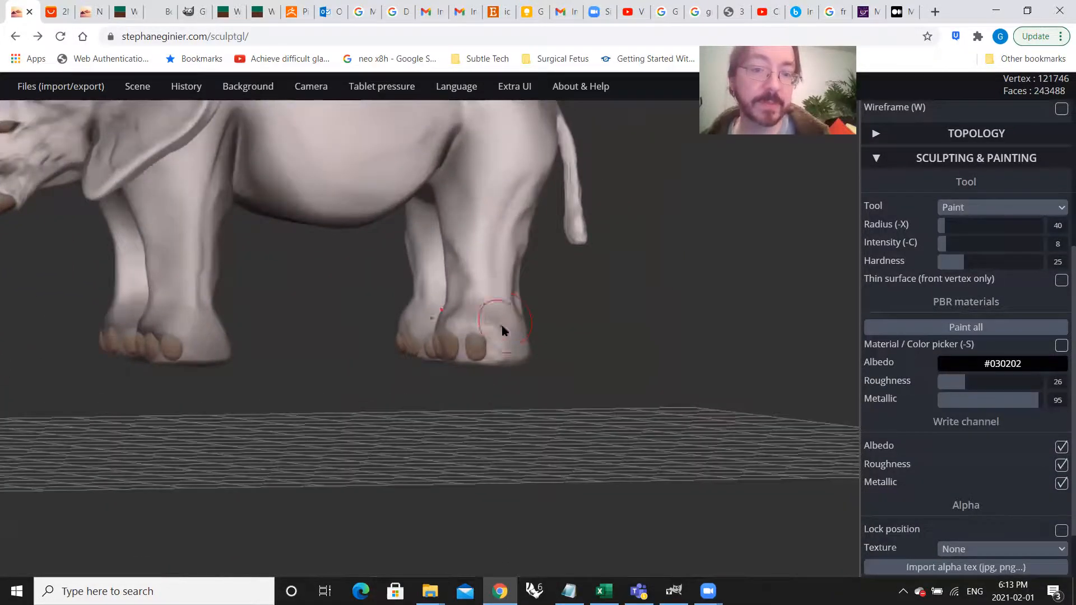
scroll(530, 379, down, 5)
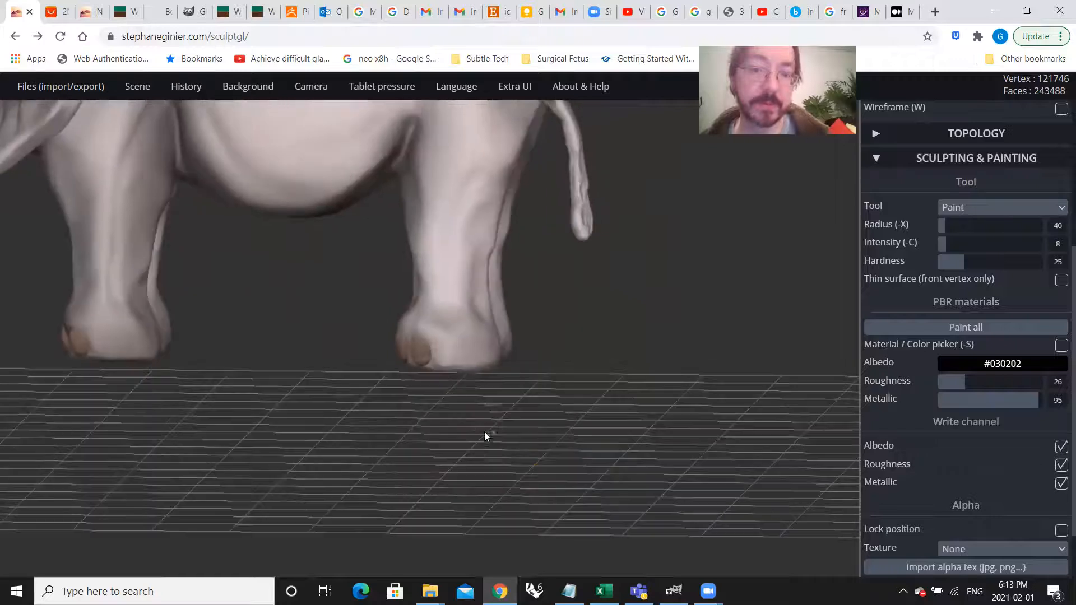
Step: Add faint dark shading to the elephant's tail and the tuft at its tip
right_drag(673, 352, 650, 317)
scroll(674, 370, up, 2)
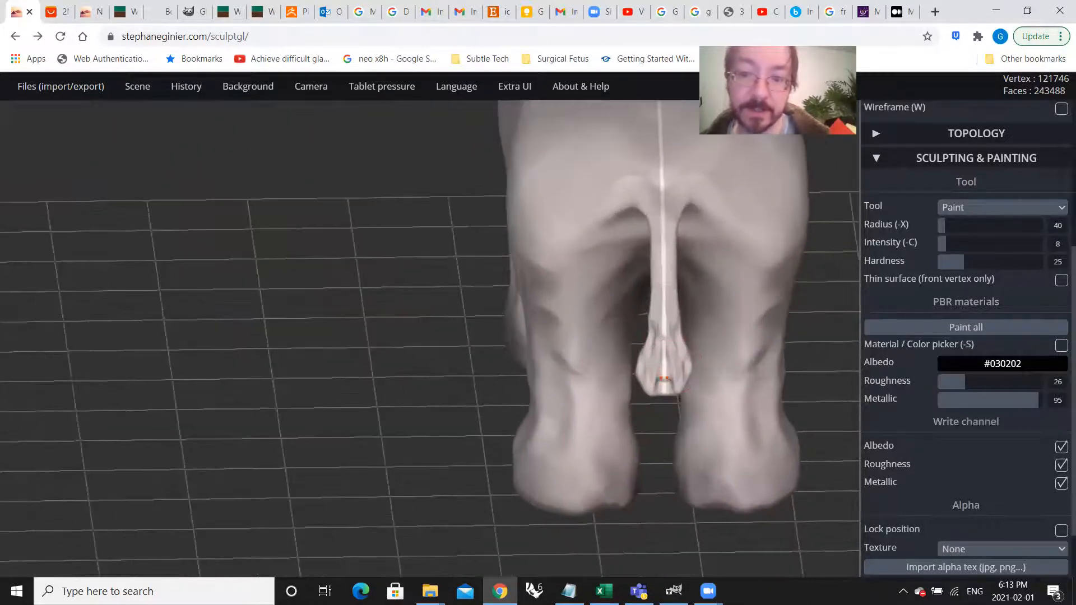
mouse_move(657, 336)
mouse_down()
mouse_move(660, 386)
mouse_move(670, 253)
mouse_up()
right_drag(675, 312, 604, 304)
right_drag(621, 225, 704, 343)
right_drag(713, 257, 677, 289)
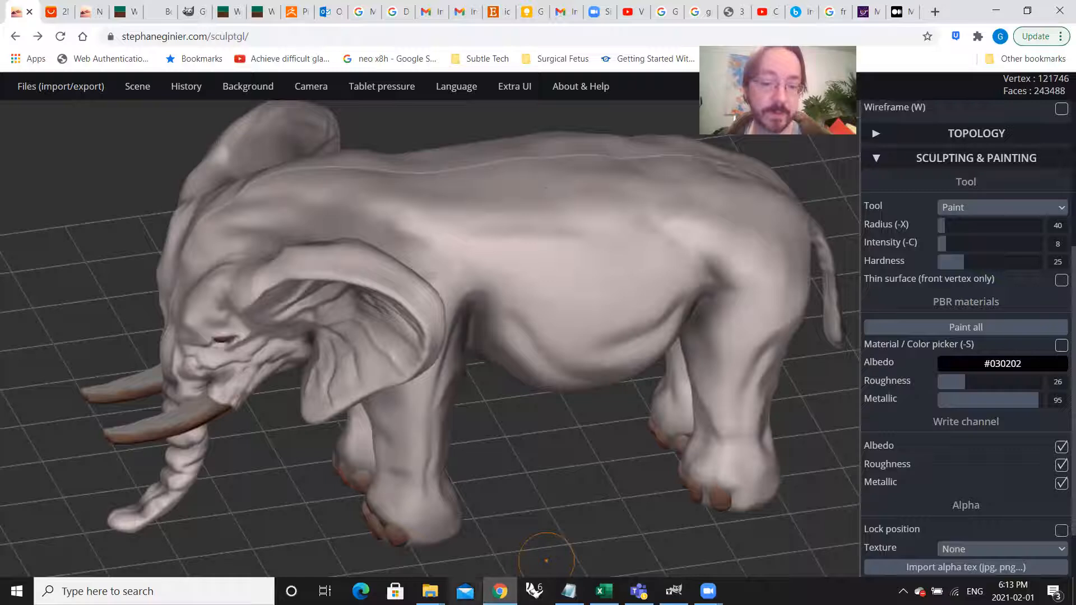
Step: Switch to the Week 5 folder in File Explorer and preview the images dried_mud.png and elephant_skin_fold.png
mouse_move(430, 591)
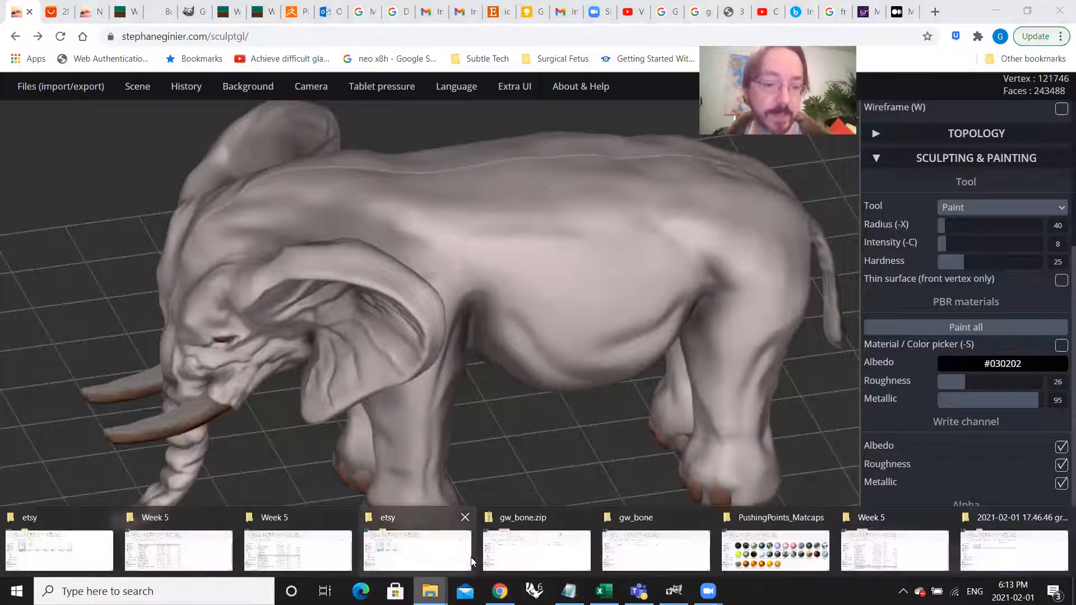
click(332, 564)
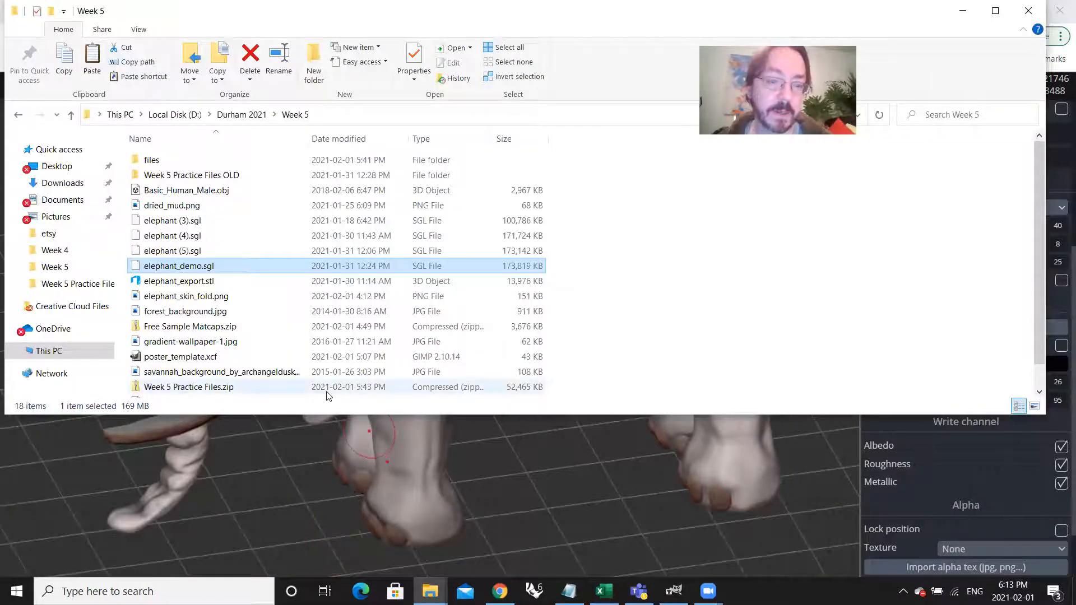
scroll(288, 348, down, 1)
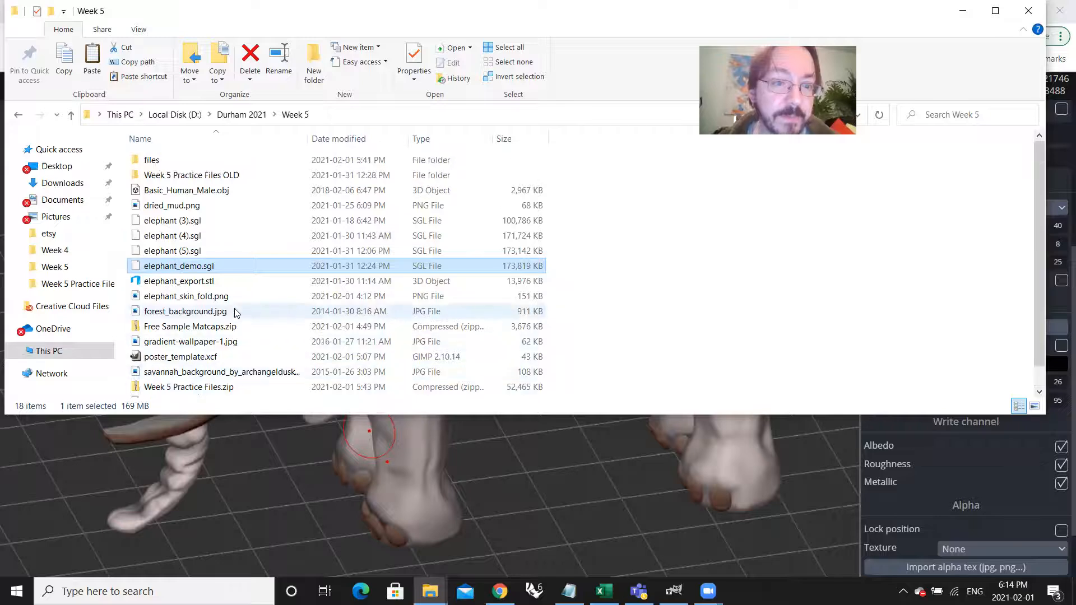
scroll(235, 311, up, 1)
click(197, 208)
double_click(197, 206)
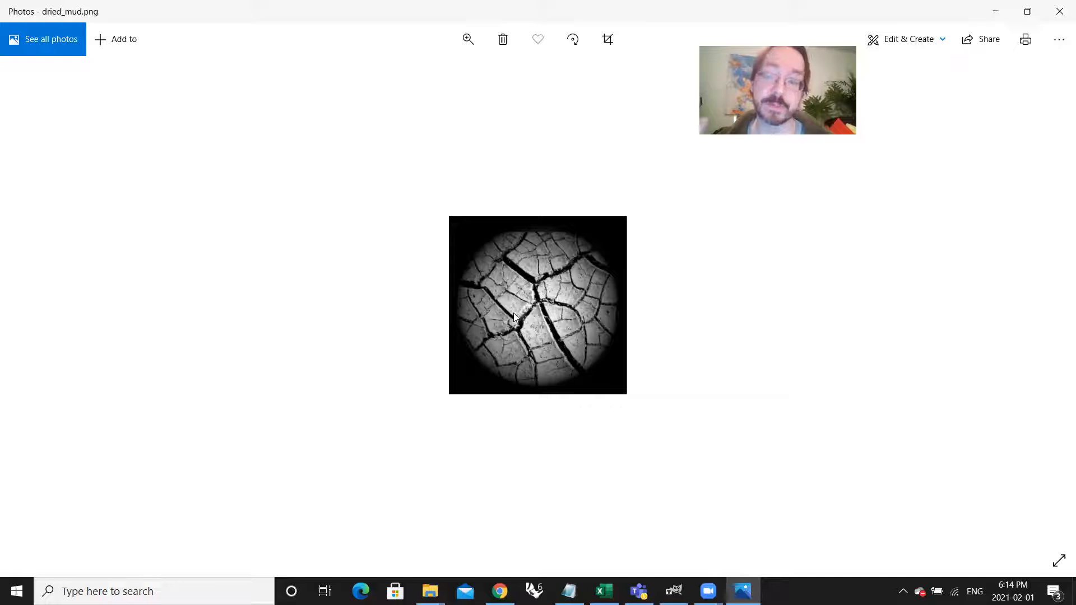
click(1059, 7)
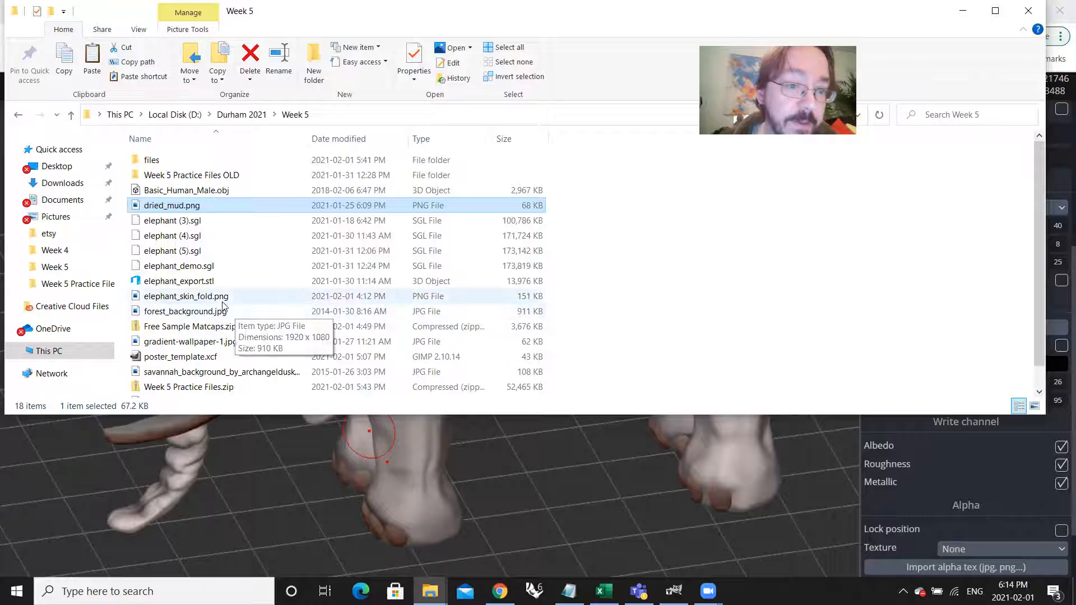
double_click(309, 297)
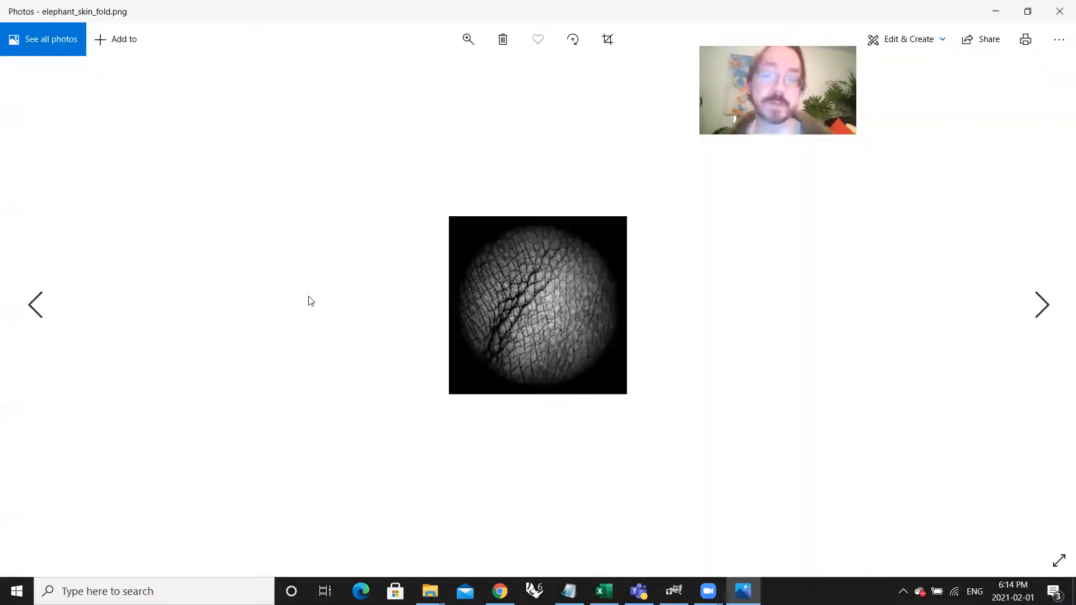
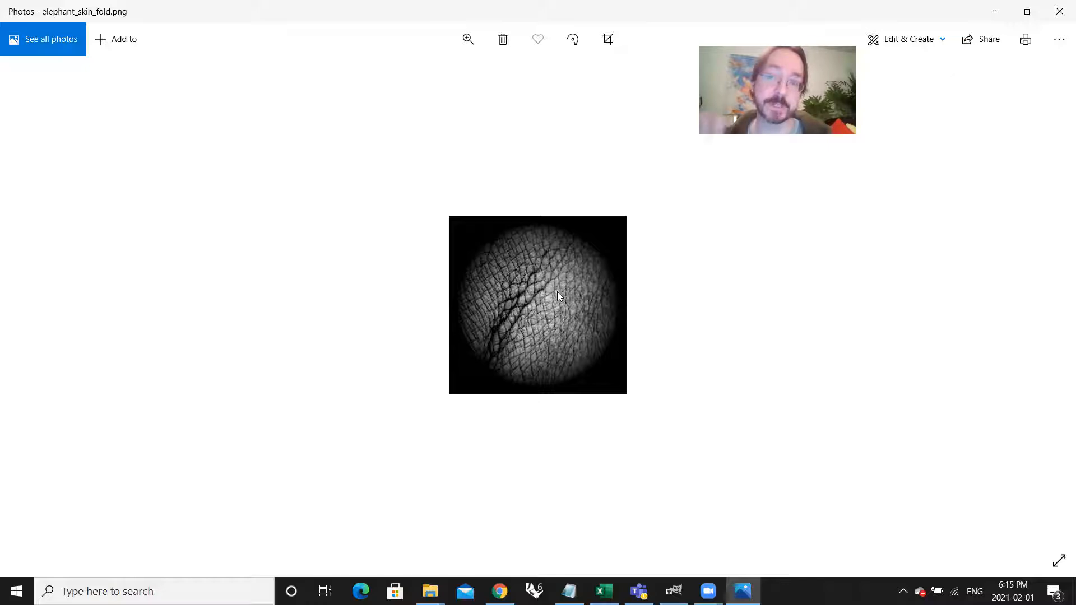
Step: Return to the sculpt and import elephant_skin_fold.png as the Paint tool's alpha texture
click(996, 11)
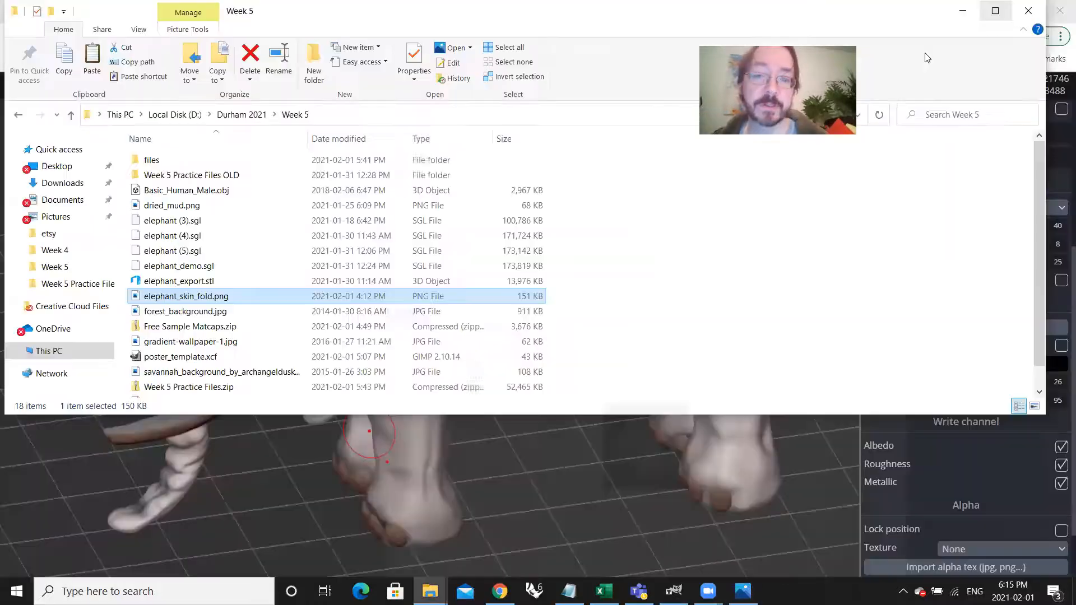
click(963, 11)
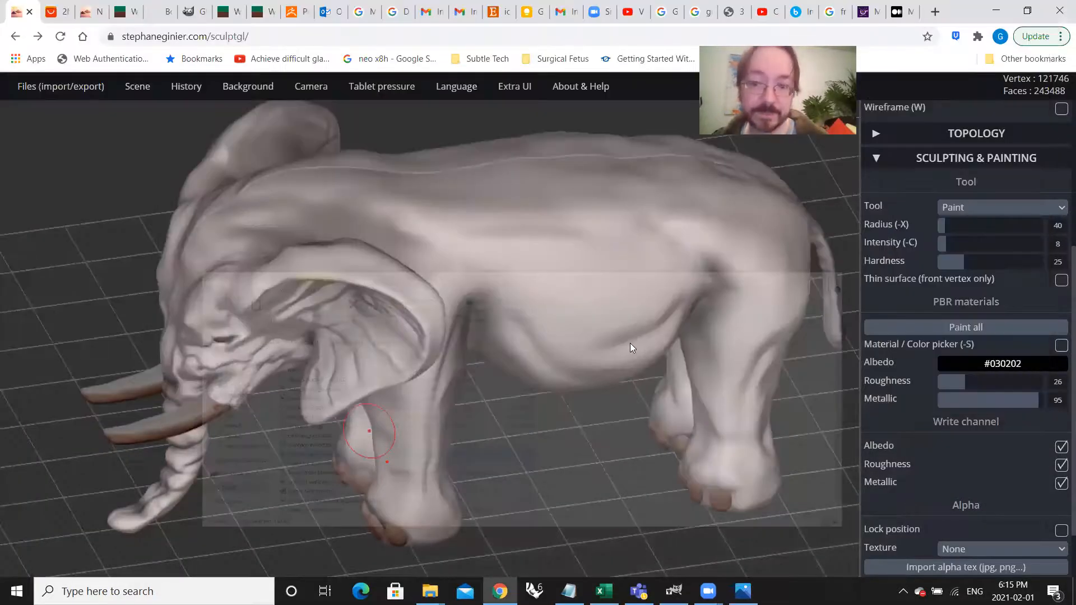
drag(621, 393, 613, 373)
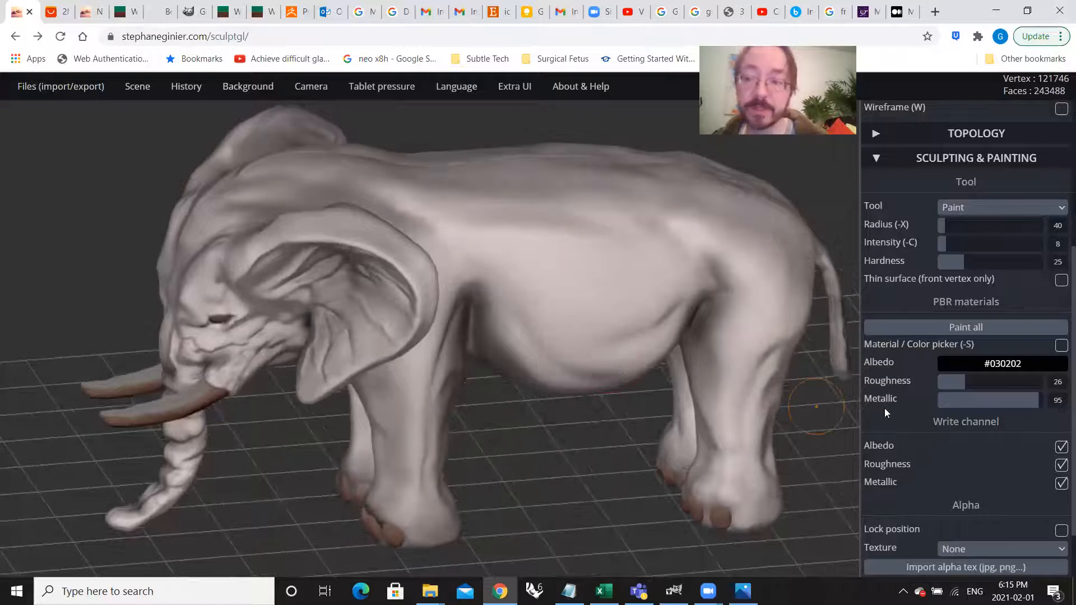
scroll(985, 455, down, 2)
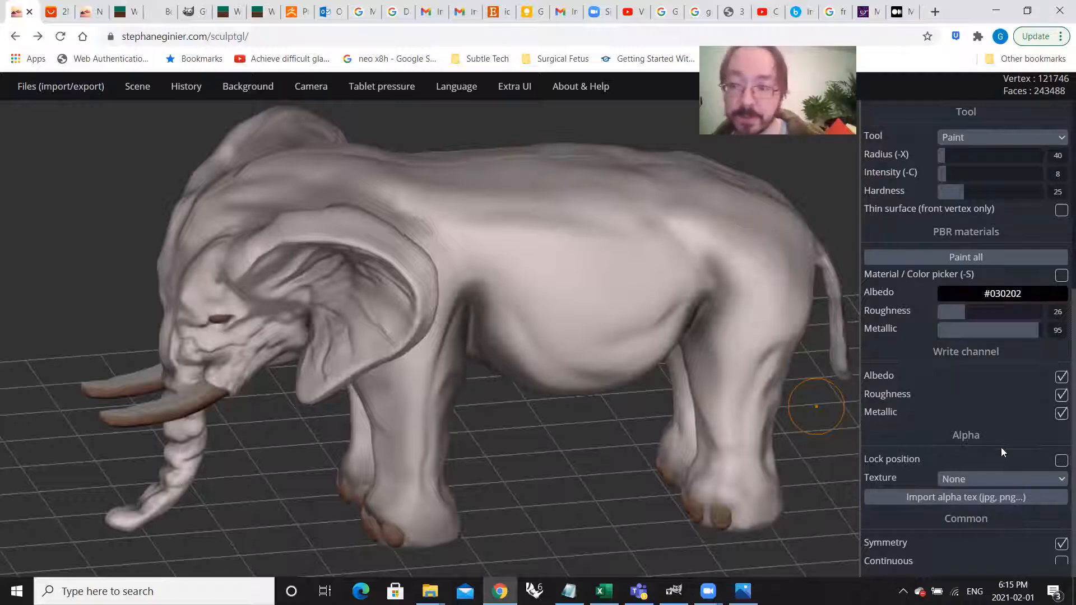
scroll(974, 392, up, 4)
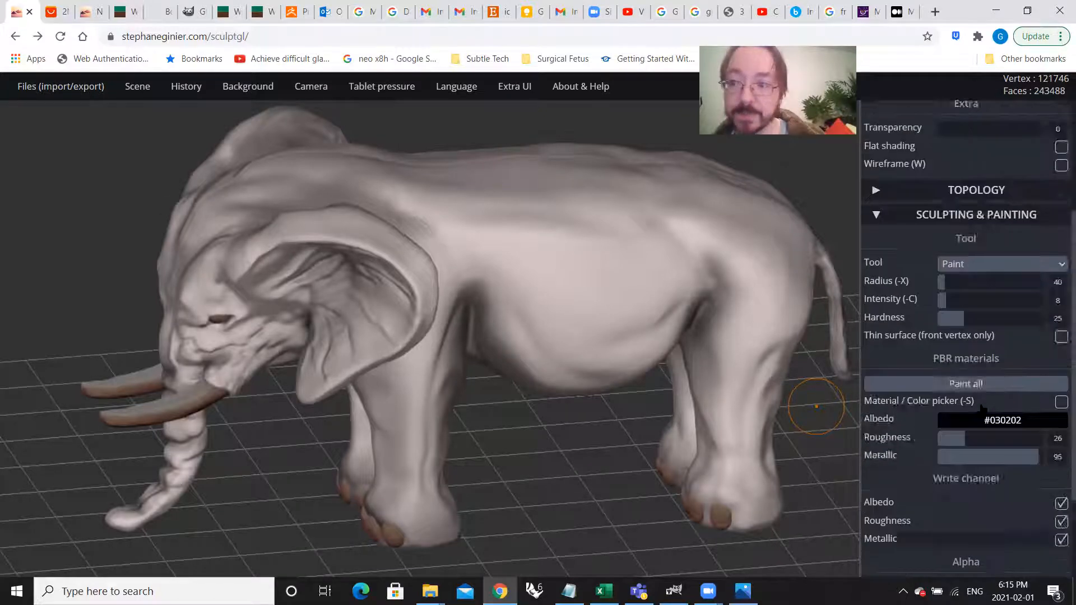
scroll(974, 386, down, 4)
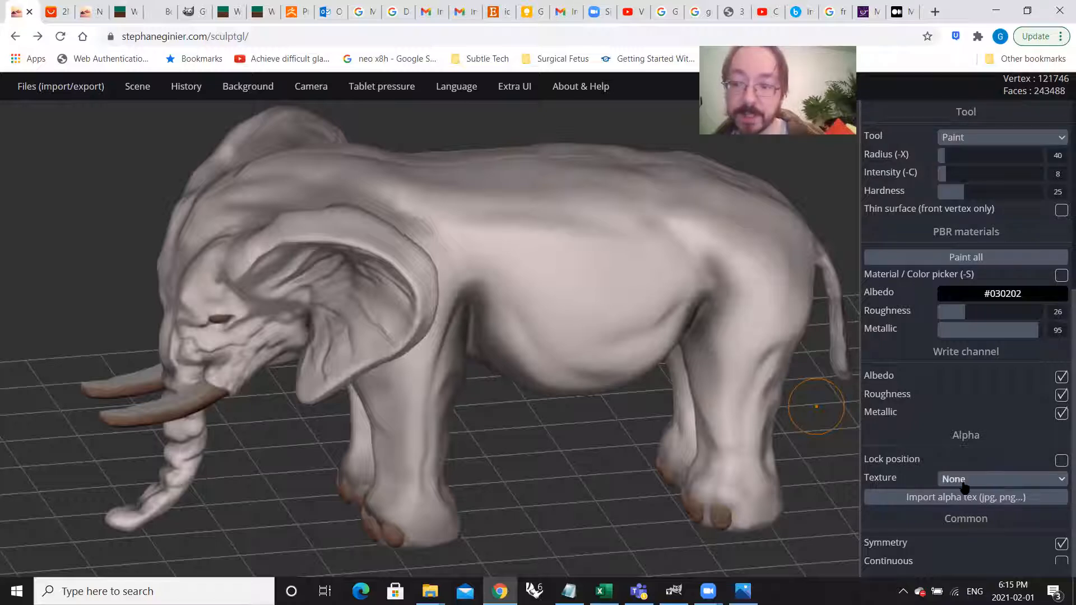
click(915, 501)
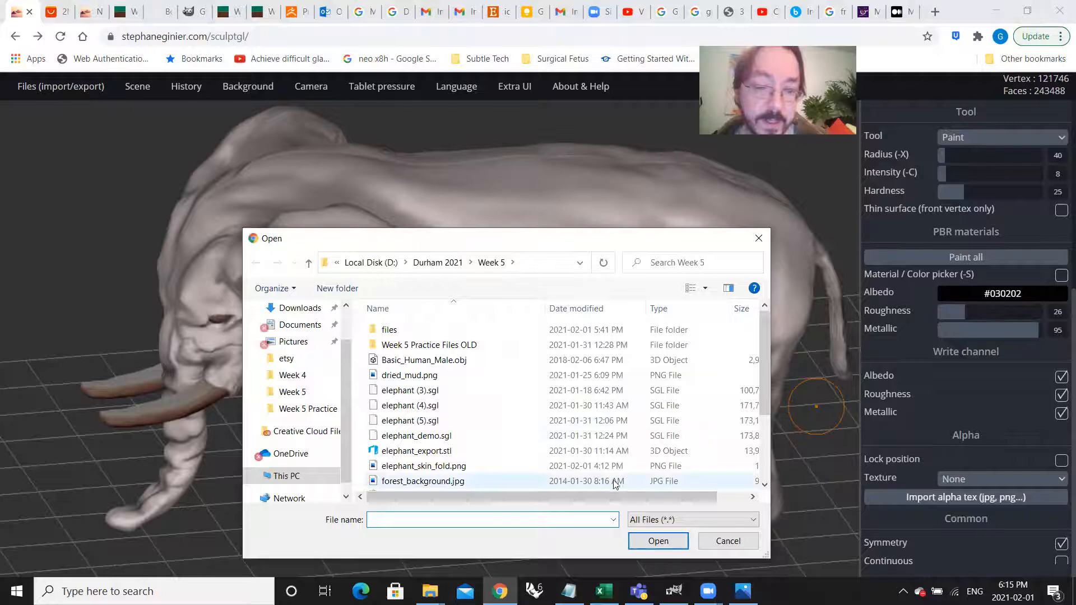
scroll(483, 408, down, 2)
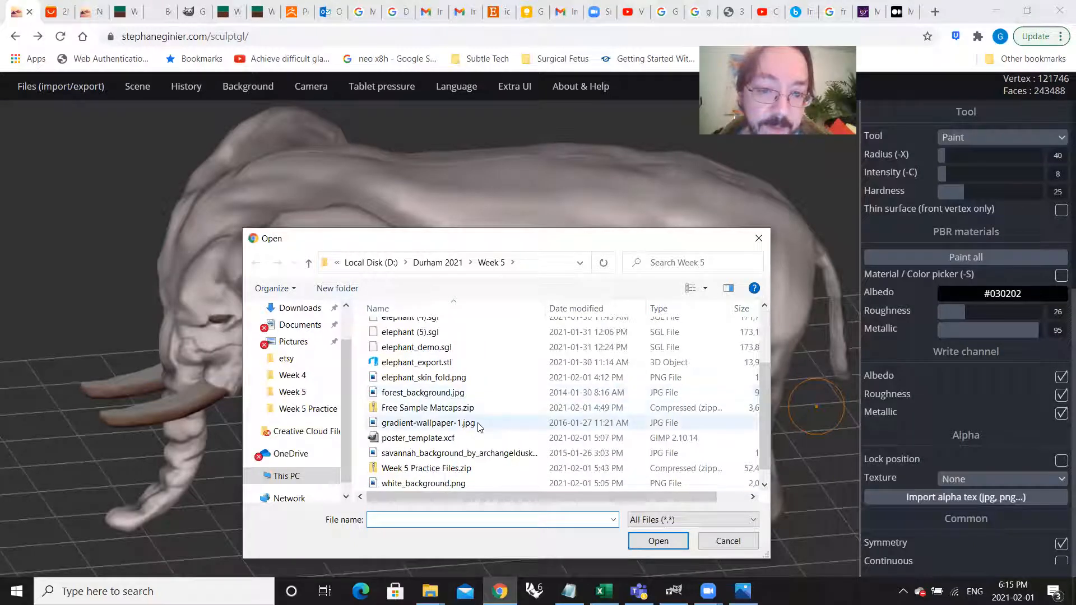
click(455, 379)
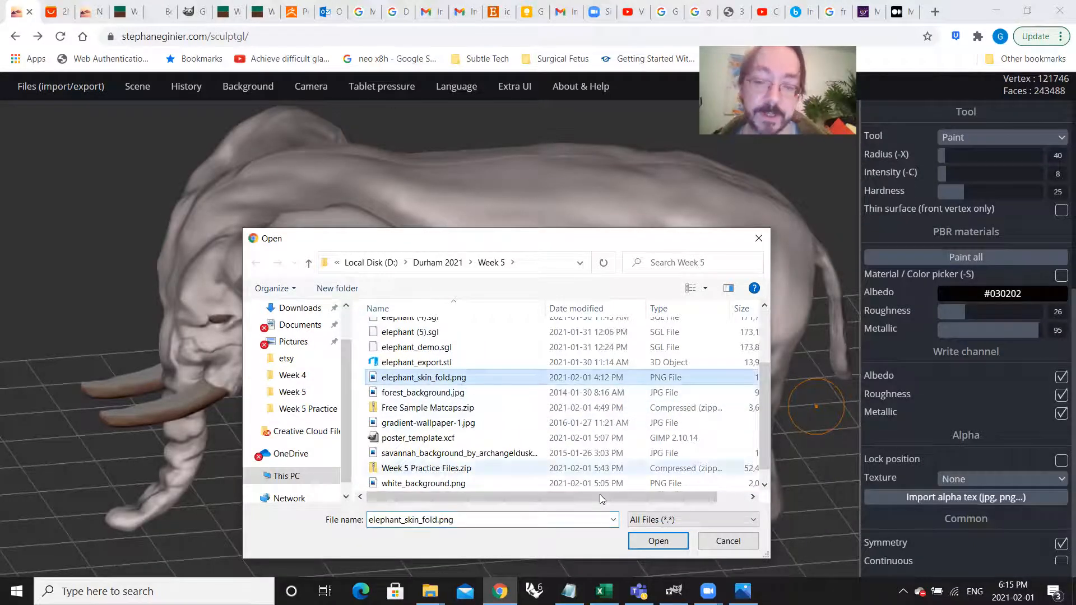
click(650, 540)
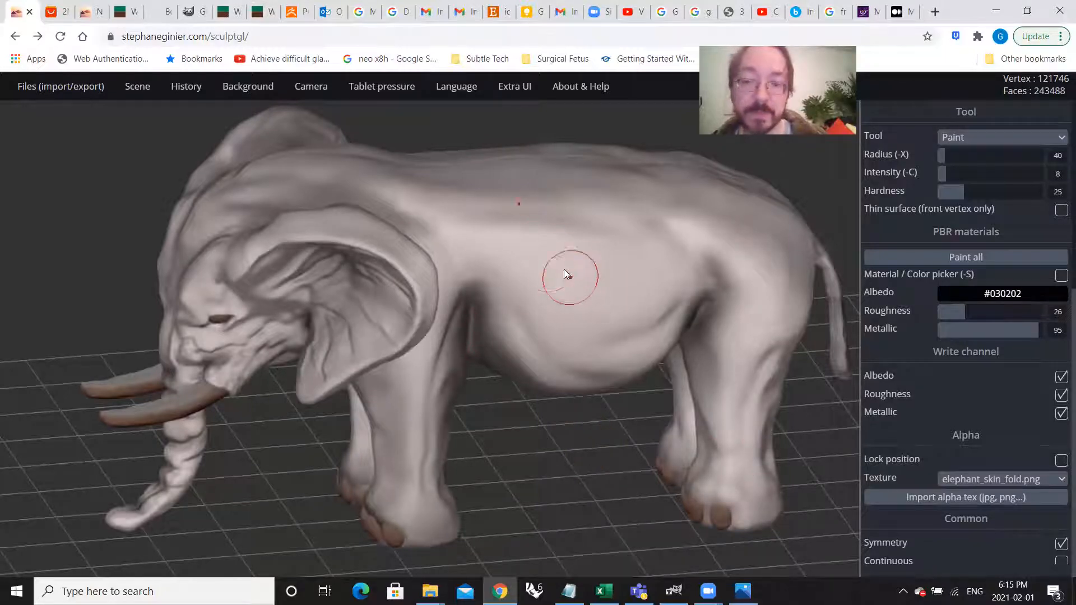
Step: Try a freehand stroke of the skin-fold alpha across the elephant's flank and undo it
mouse_move(559, 272)
mouse_down()
mouse_move(594, 314)
mouse_move(579, 260)
mouse_move(639, 249)
mouse_move(566, 330)
mouse_move(610, 359)
mouse_move(533, 273)
mouse_move(598, 286)
mouse_up()
scroll(600, 291, up, 5)
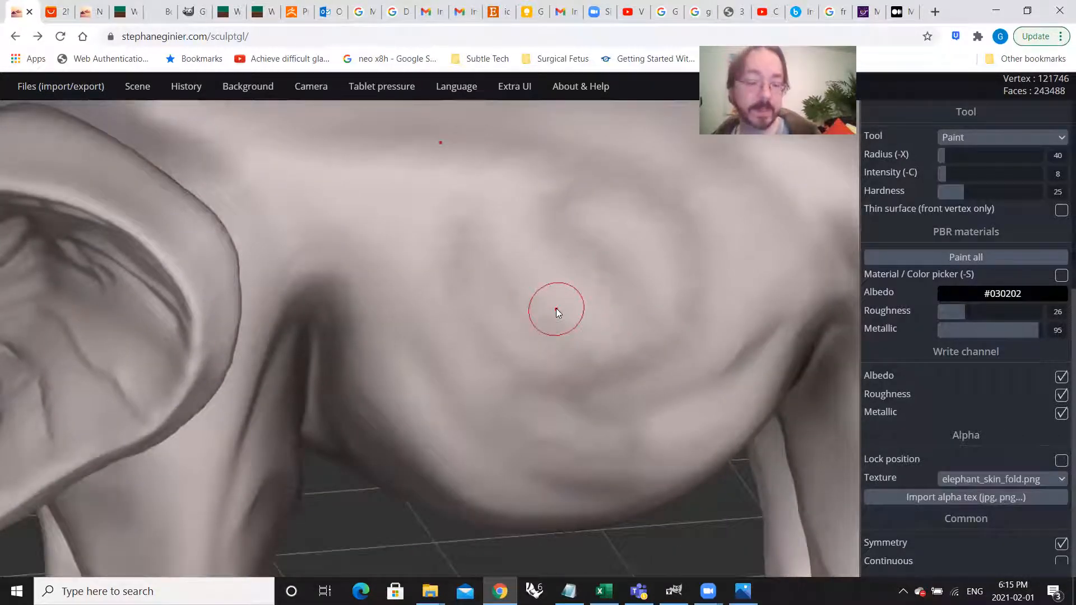
key(ctrl+z)
Step: Enable position locking for the brush's alpha texture
scroll(556, 308, down, 3)
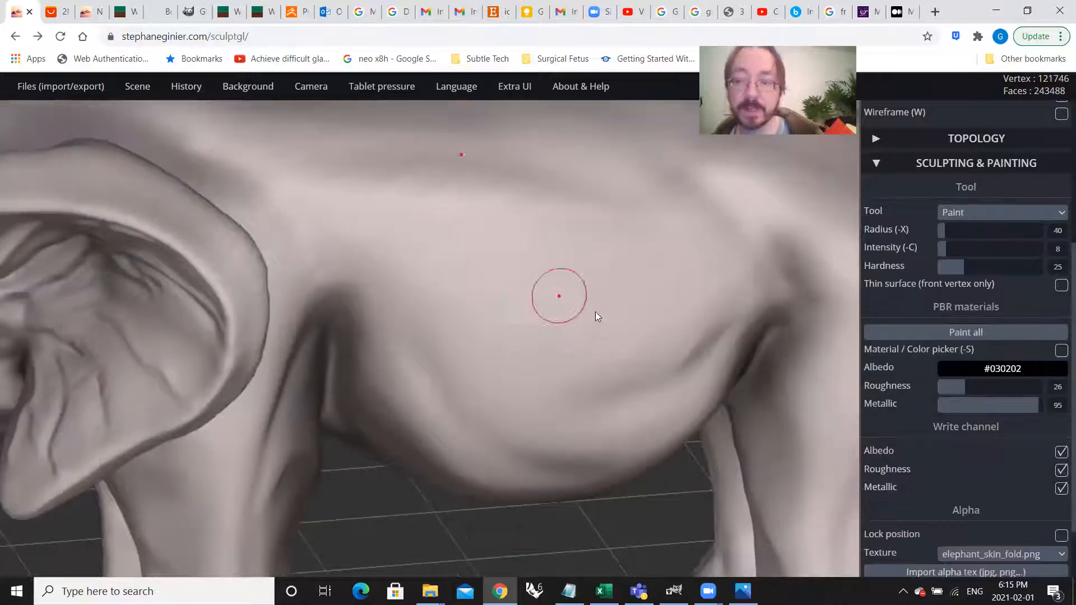
scroll(959, 443, down, 2)
scroll(1049, 446, up, 1)
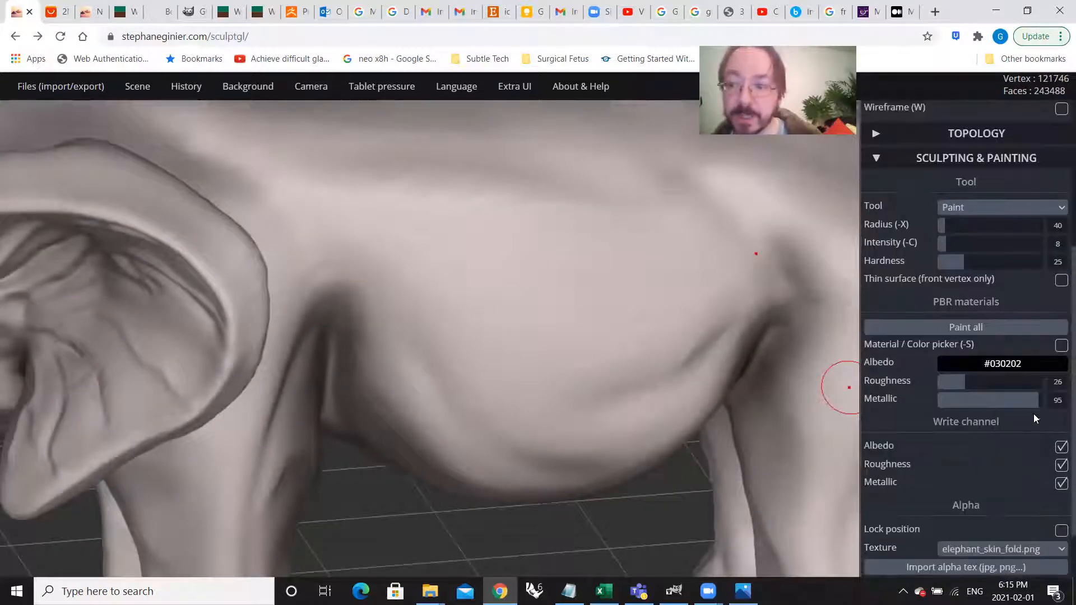
scroll(978, 445, down, 1)
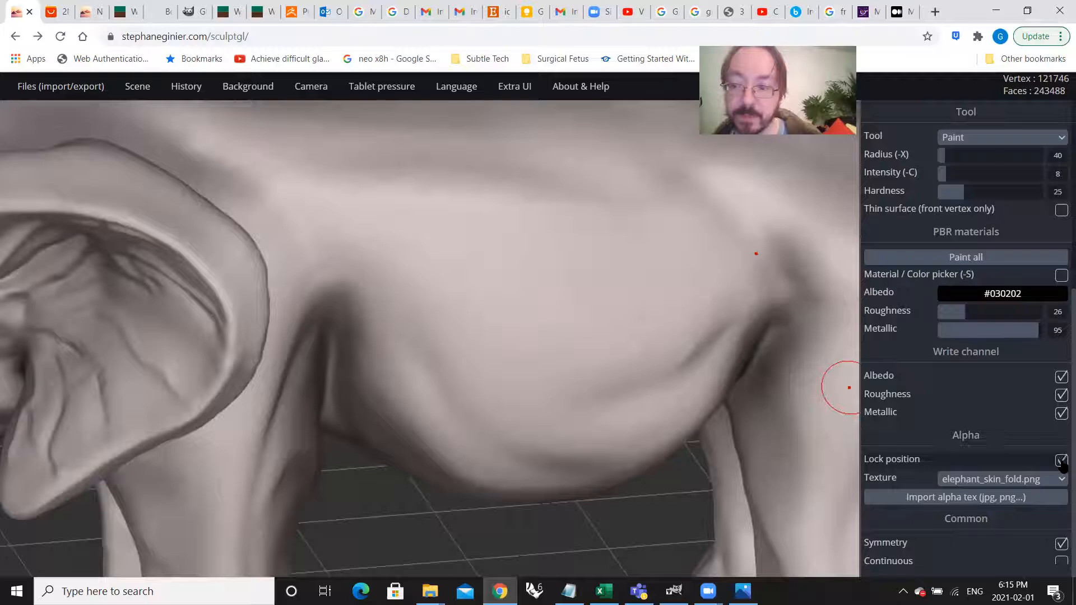
scroll(644, 421, down, 3)
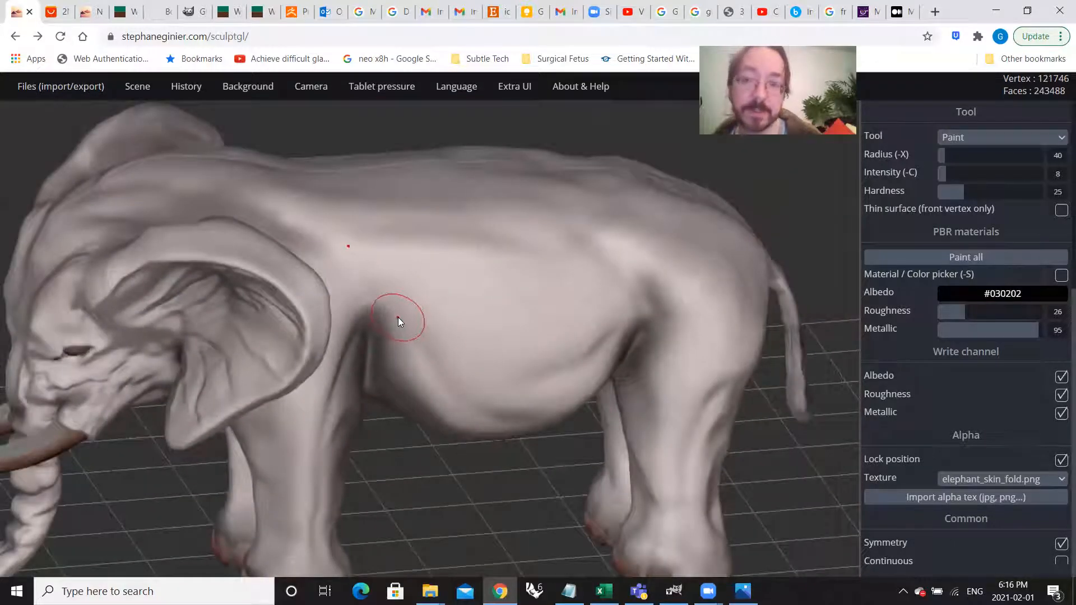
Step: Set the Paint brush to radius 119, intensity 82 and hardness 82
scroll(1009, 262, up, 1)
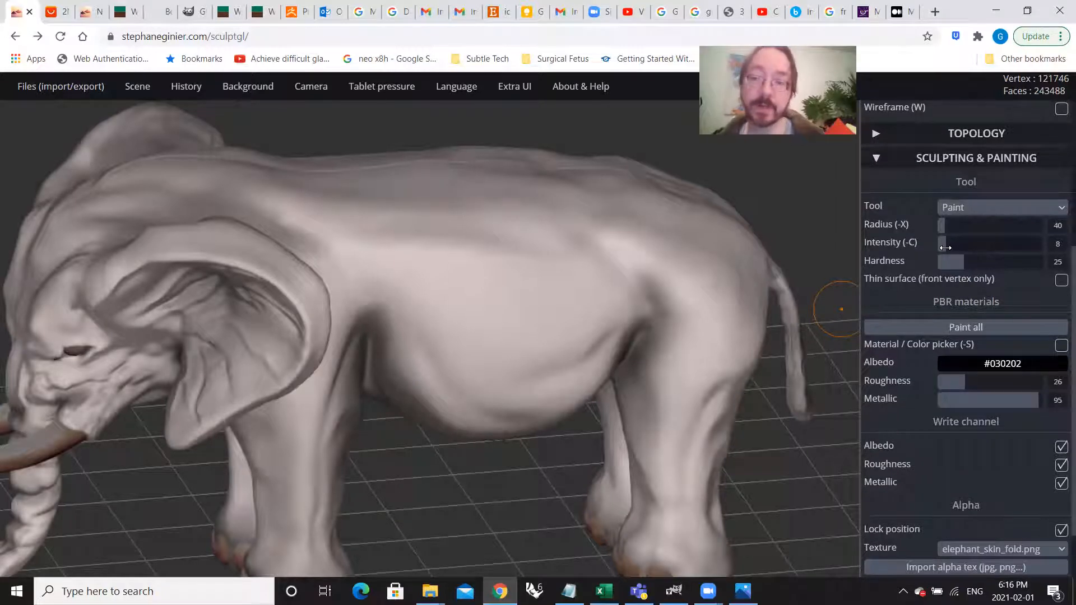
drag(964, 266, 1006, 269)
drag(947, 247, 1020, 261)
click(1020, 247)
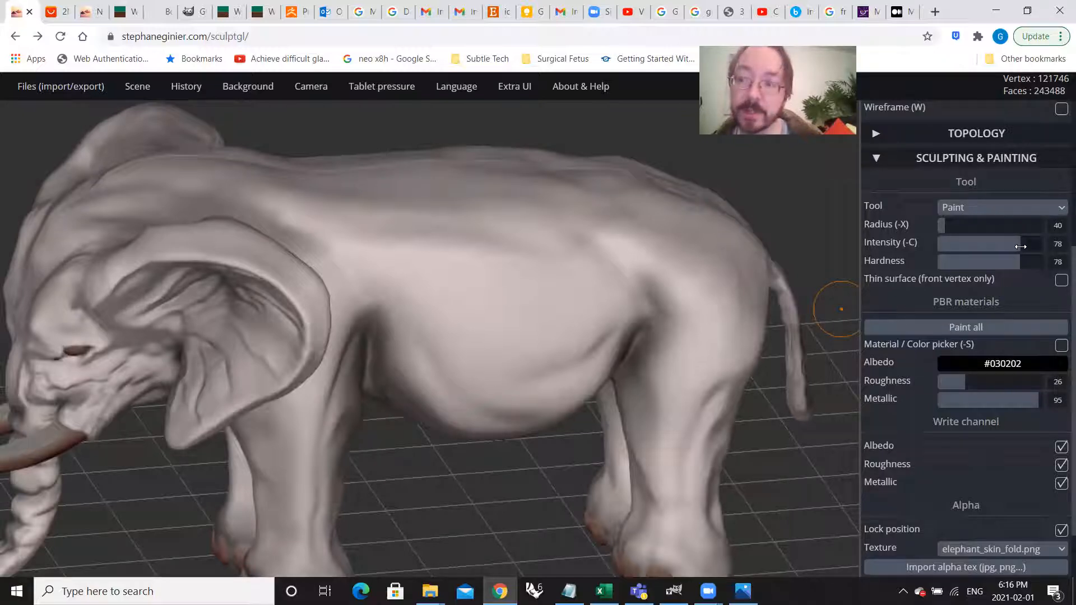
click(1024, 247)
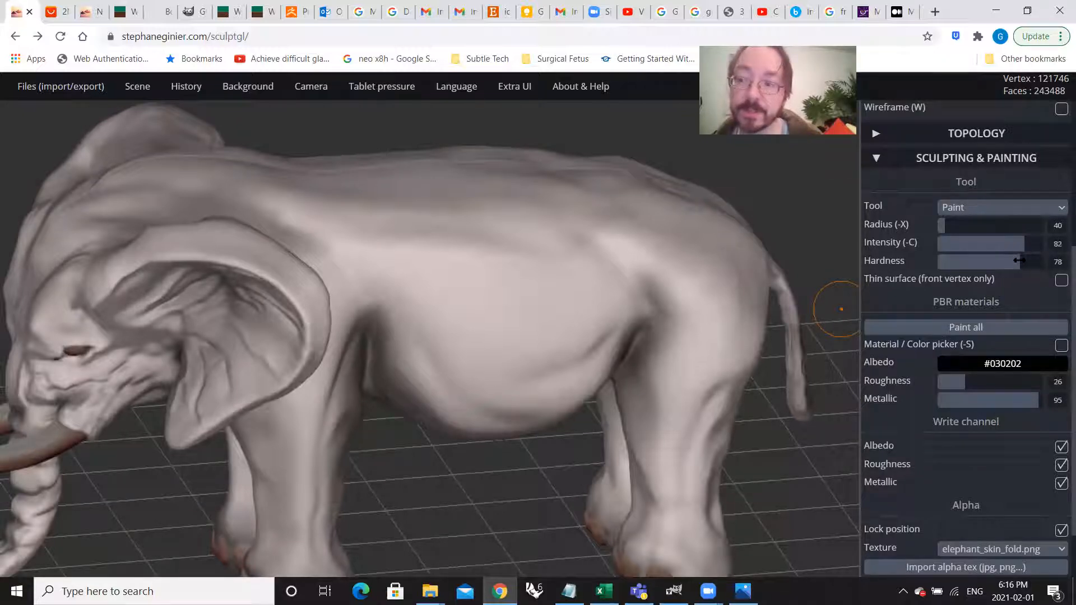
click(1024, 261)
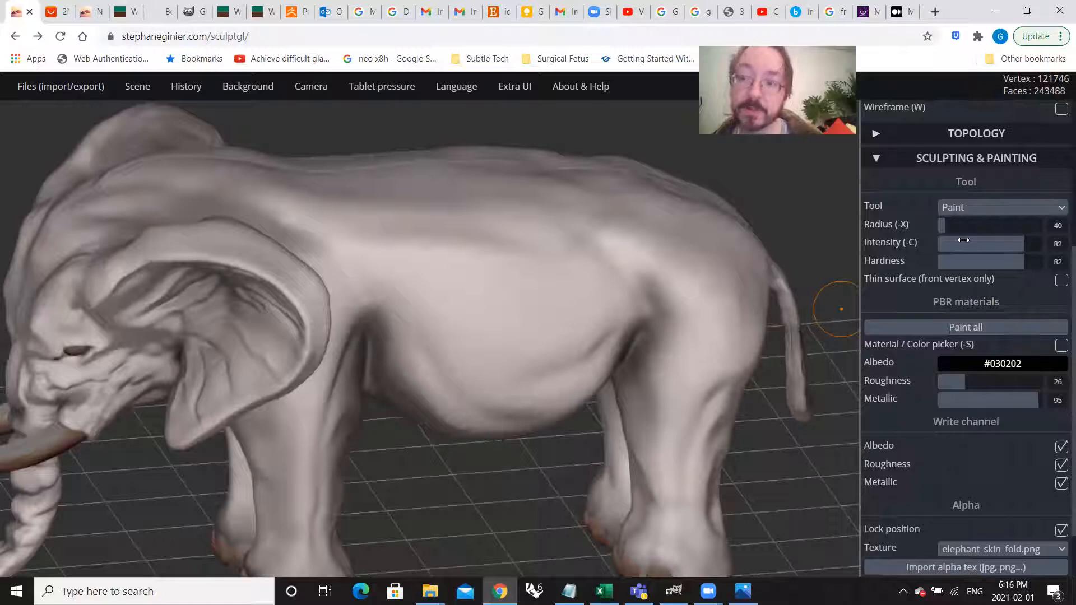
drag(947, 226, 962, 228)
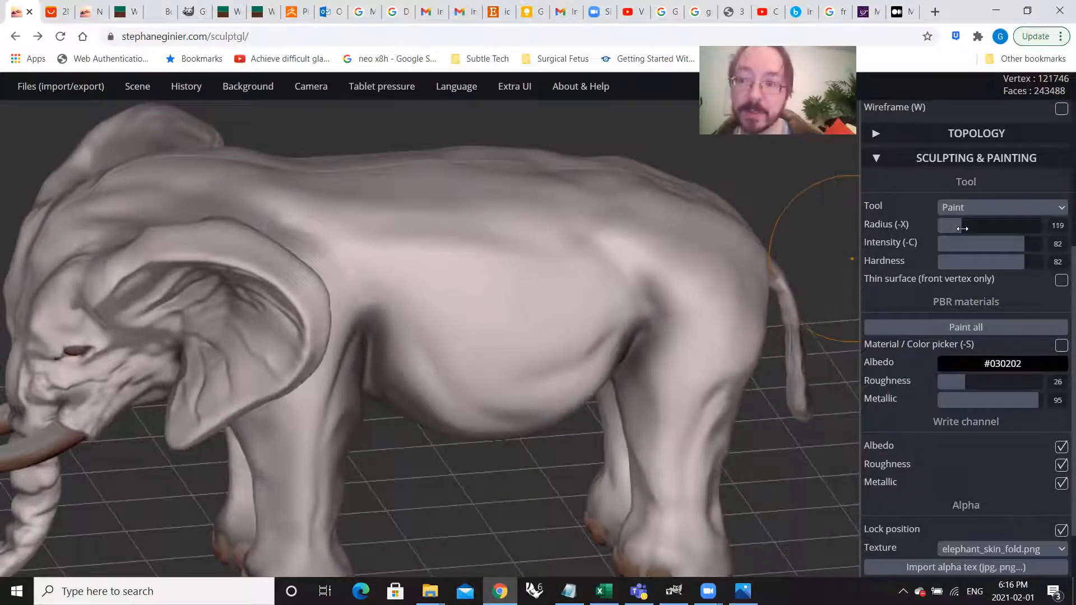
Step: Stamp the dark skin-fold texture over the shoulder and flank just behind the elephant's ear
scroll(445, 304, down, 5)
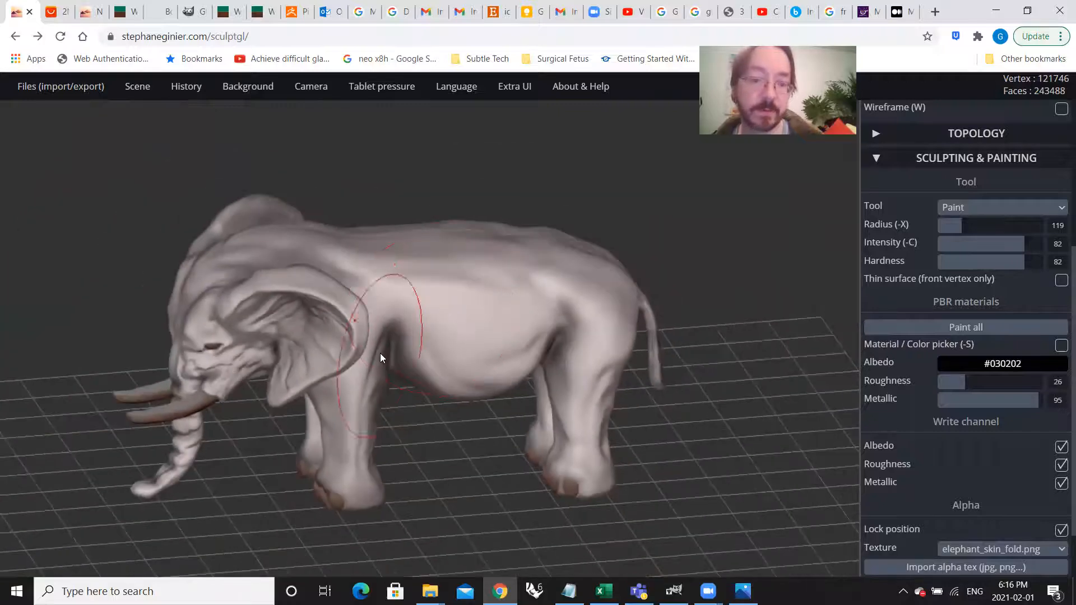
scroll(403, 289, up, 2)
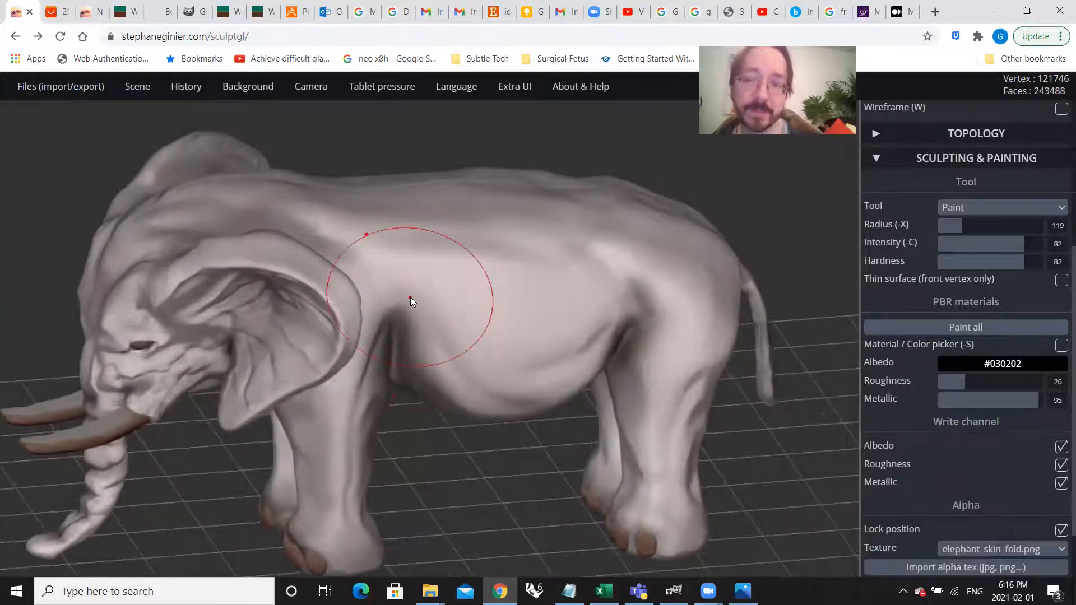
scroll(410, 297, down, 4)
scroll(410, 297, down, 1)
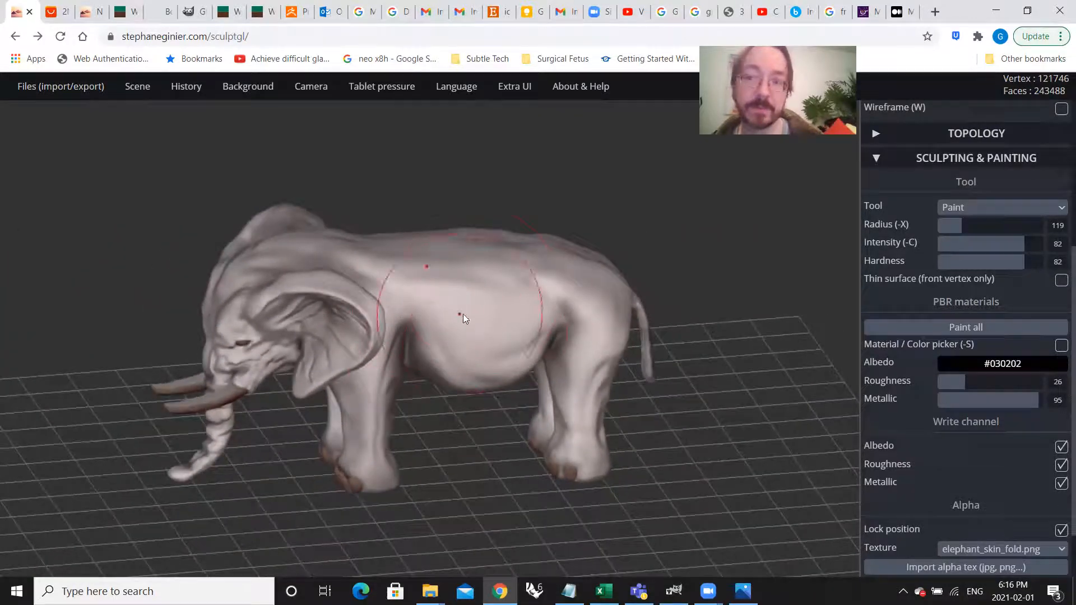
right_drag(487, 368, 446, 349)
scroll(398, 348, up, 2)
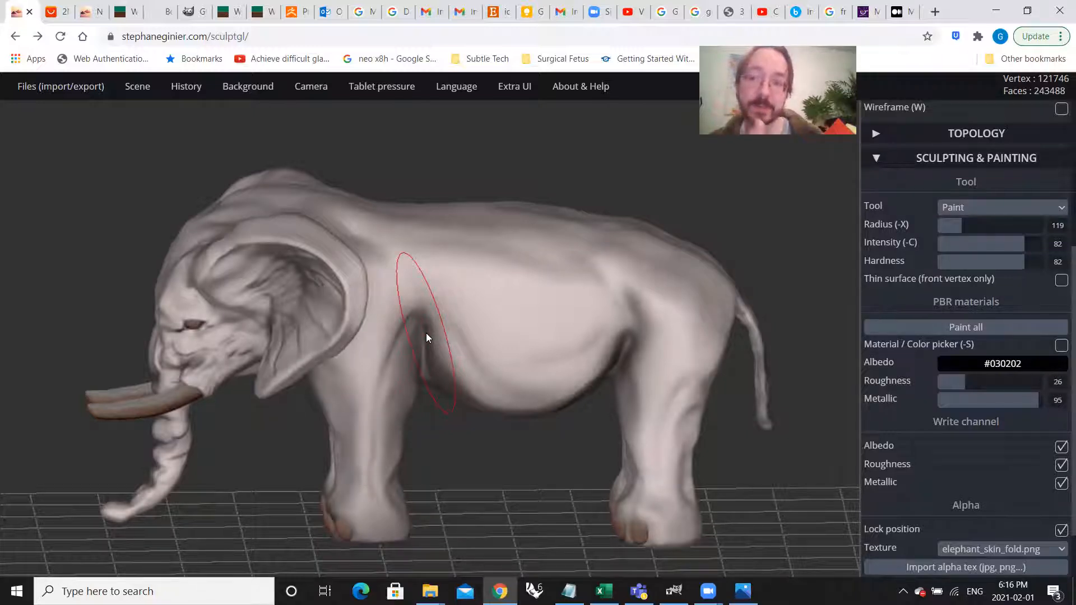
mouse_move(429, 316)
mouse_down()
mouse_move(525, 351)
mouse_move(526, 391)
mouse_move(542, 418)
mouse_move(560, 414)
mouse_move(543, 431)
mouse_move(522, 427)
mouse_move(528, 437)
mouse_move(550, 427)
mouse_up()
Step: Layer more skin-fold stamps around the top of the front leg and down onto the front of the belly
scroll(446, 333, up, 5)
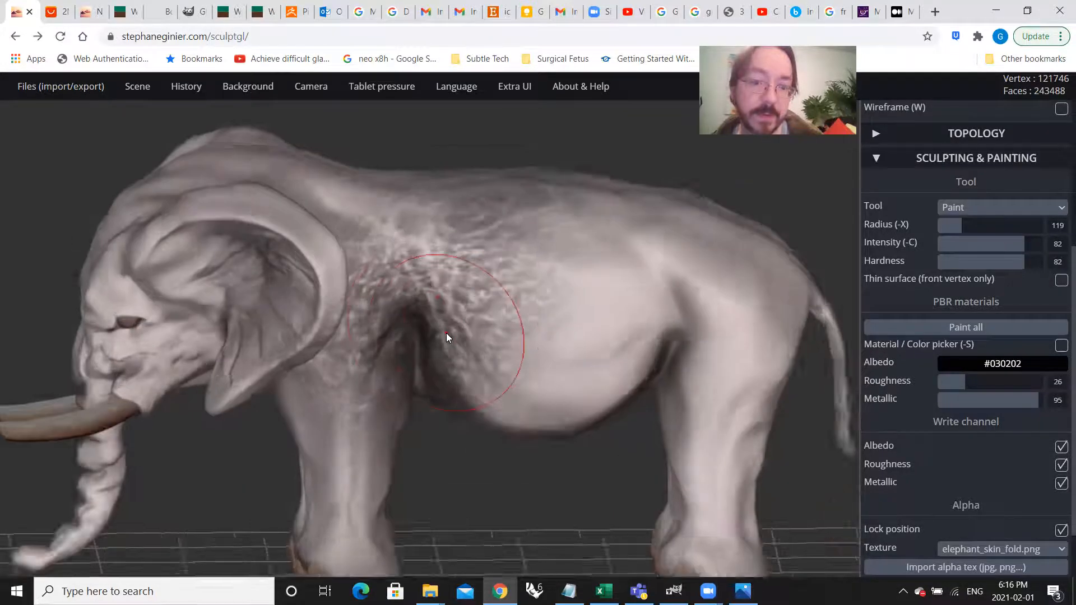
mouse_move(423, 345)
mouse_down()
mouse_move(437, 256)
mouse_move(487, 352)
mouse_move(539, 408)
mouse_move(445, 300)
mouse_move(476, 356)
mouse_move(575, 420)
mouse_up()
mouse_move(495, 362)
right_down()
mouse_move(502, 418)
mouse_move(549, 326)
mouse_move(458, 348)
right_up()
scroll(495, 312, down, 5)
scroll(458, 349, down, 2)
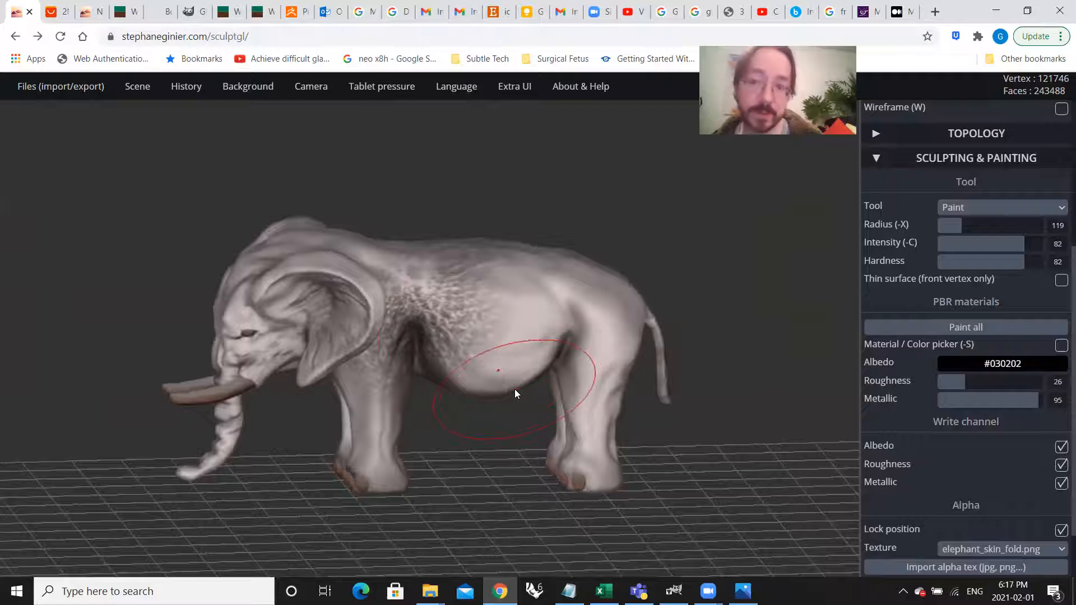
scroll(442, 252, up, 2)
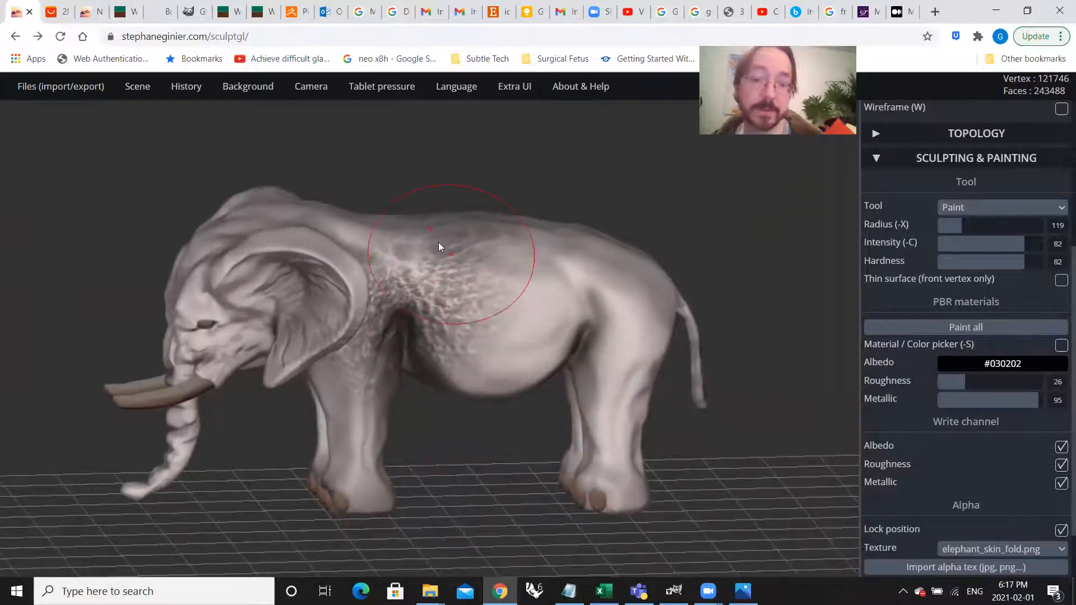
click(432, 265)
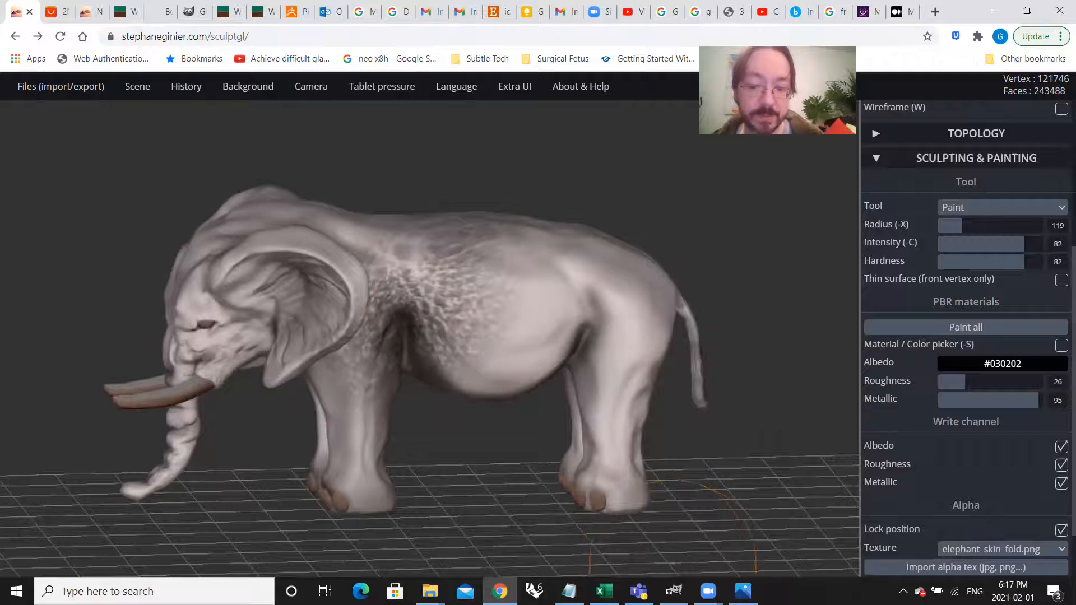
Step: Compare elephant_skin_fold.png in Photos with the texture painted on the elephant's shoulder
click(743, 591)
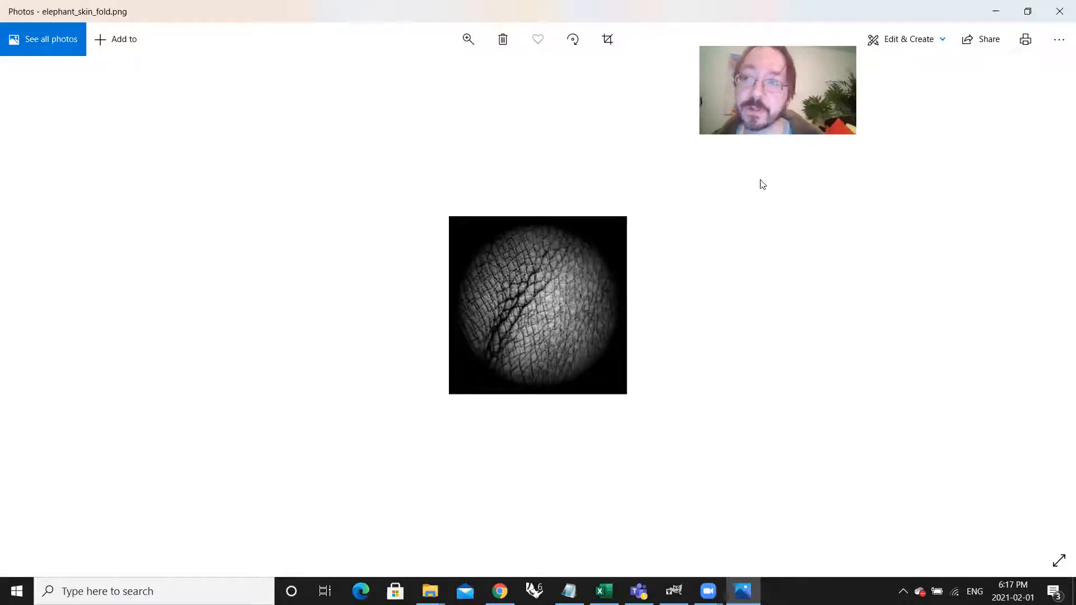
click(993, 15)
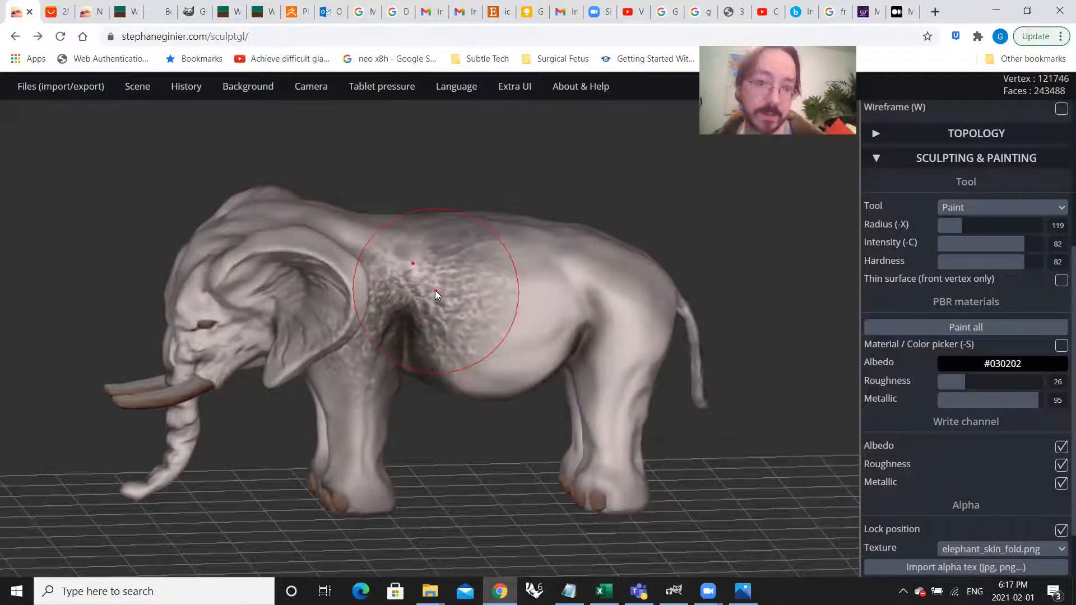
scroll(420, 297, up, 5)
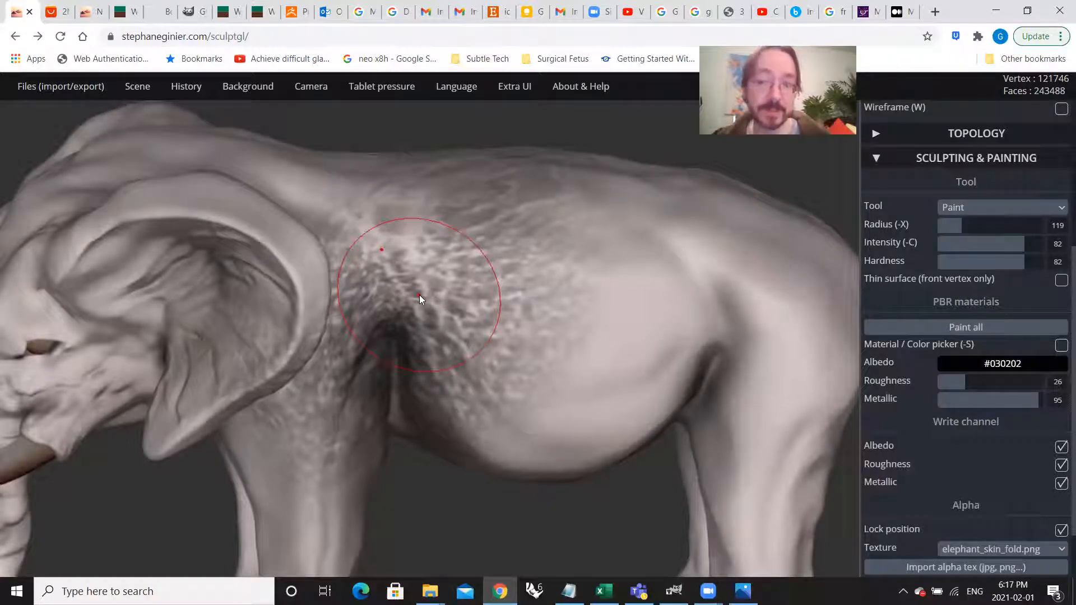
scroll(373, 285, down, 5)
Step: Stamp the skin-fold texture over the rear flank, hip and top of the hind leg
right_drag(373, 286, 469, 314)
scroll(552, 367, up, 5)
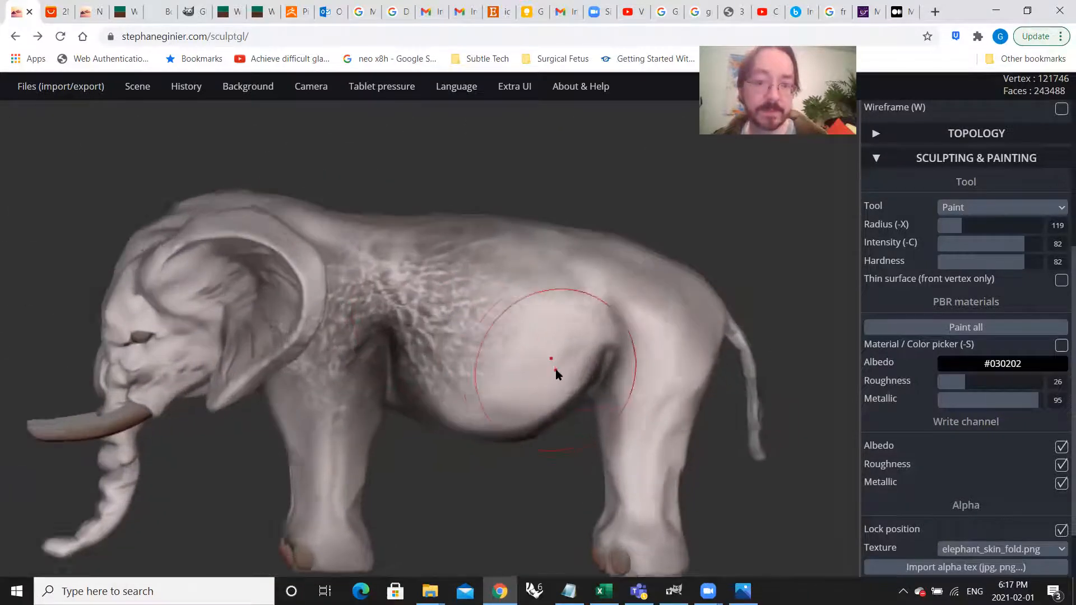
mouse_move(618, 323)
mouse_down()
mouse_move(625, 406)
mouse_move(615, 450)
mouse_move(640, 472)
mouse_move(758, 463)
mouse_move(706, 372)
mouse_move(743, 379)
mouse_move(764, 403)
mouse_move(788, 392)
mouse_move(779, 423)
mouse_move(797, 389)
mouse_move(717, 356)
mouse_move(805, 412)
mouse_move(746, 439)
mouse_move(793, 443)
mouse_move(802, 415)
mouse_move(779, 429)
mouse_move(799, 400)
mouse_move(772, 426)
mouse_move(788, 417)
mouse_up()
scroll(447, 441, down, 1)
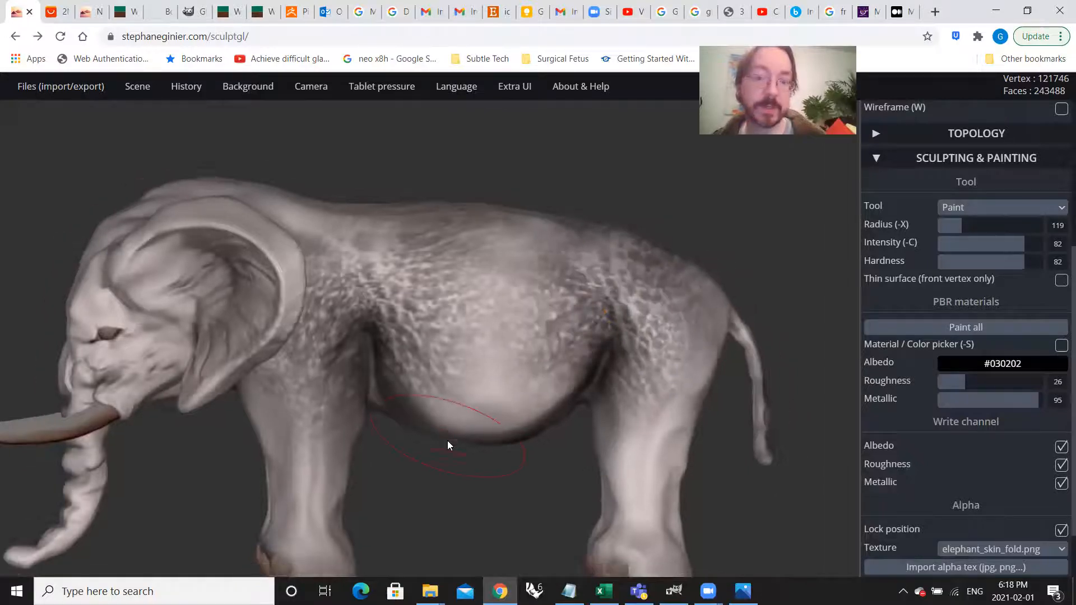
Step: Deepen the skin-fold texture around the hip and hind-leg crease, extending it toward the belly and rump
scroll(447, 441, down, 2)
drag(471, 456, 578, 334)
middle_drag(568, 289, 663, 255)
right_drag(591, 278, 605, 334)
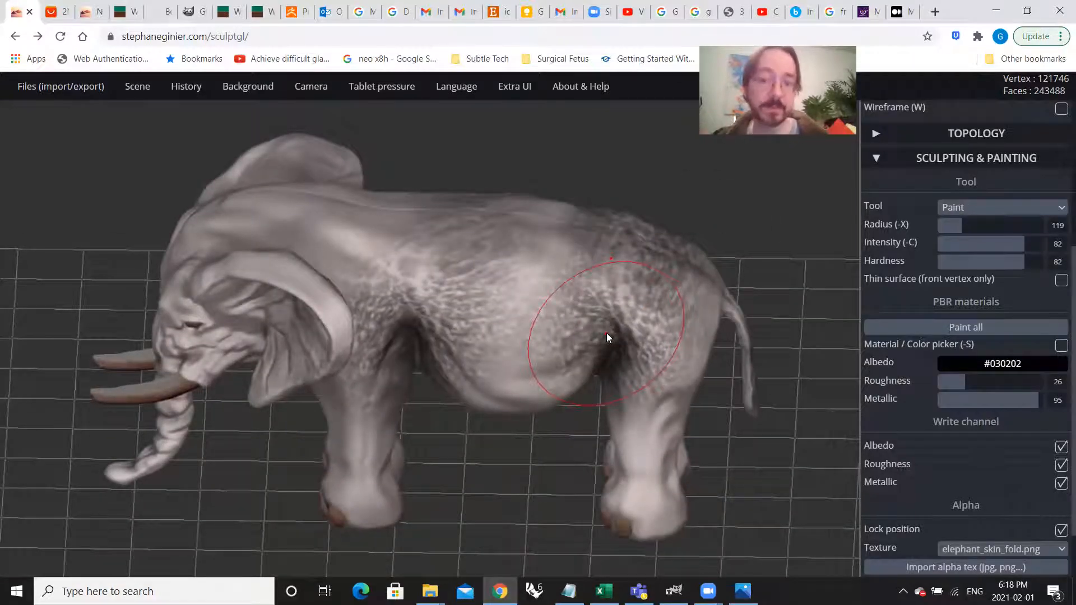
mouse_move(513, 391)
right_down()
mouse_move(619, 377)
mouse_move(516, 384)
mouse_move(463, 370)
mouse_move(526, 389)
right_up()
scroll(974, 507, down, 1)
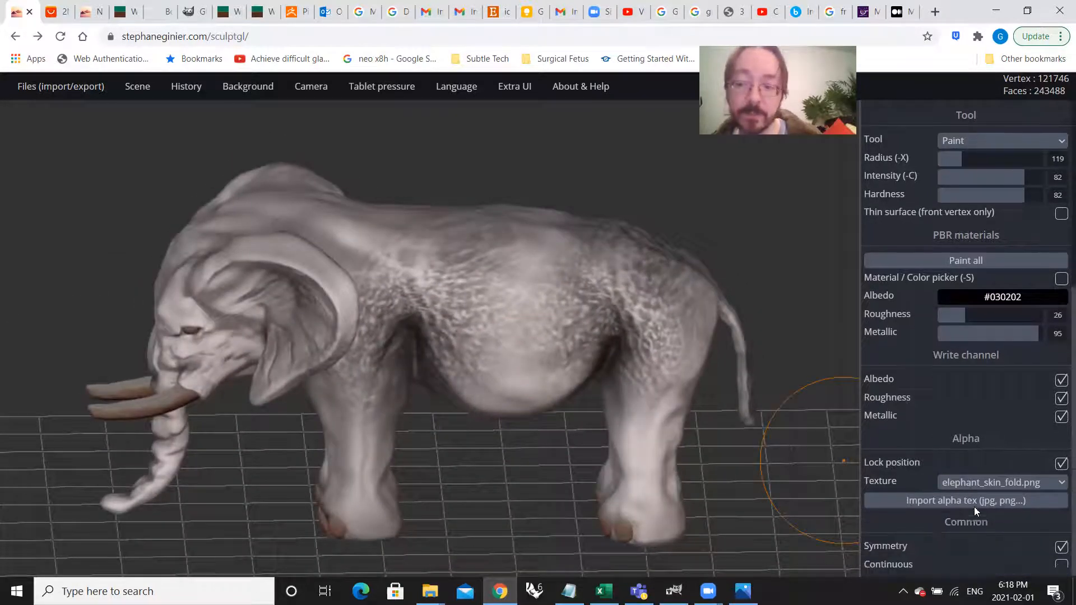
Step: Import dried_mud.png as a new alpha texture for the Paint brush
click(924, 502)
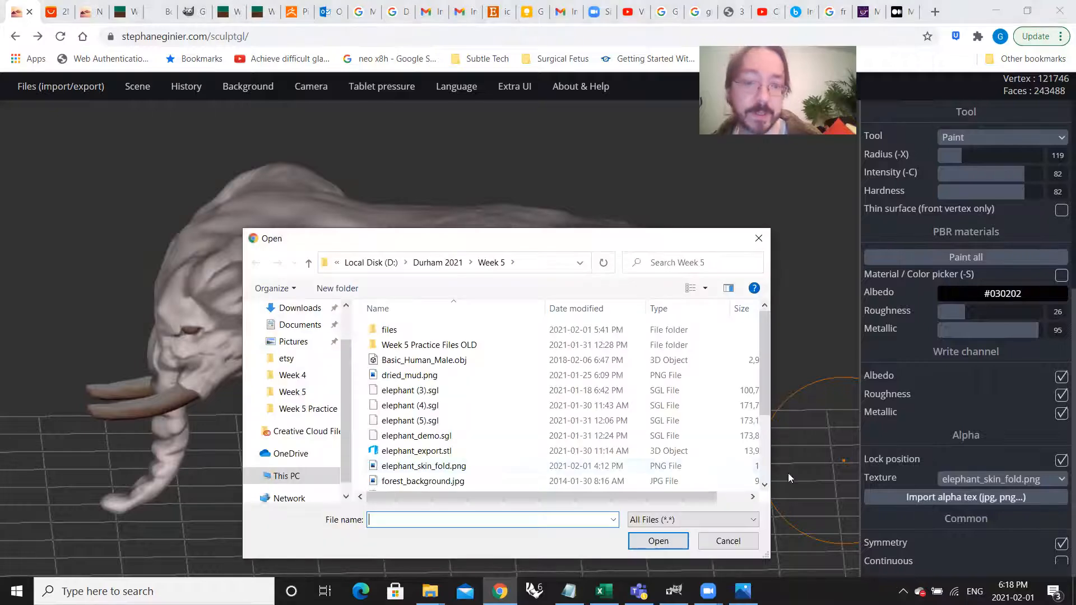
click(439, 376)
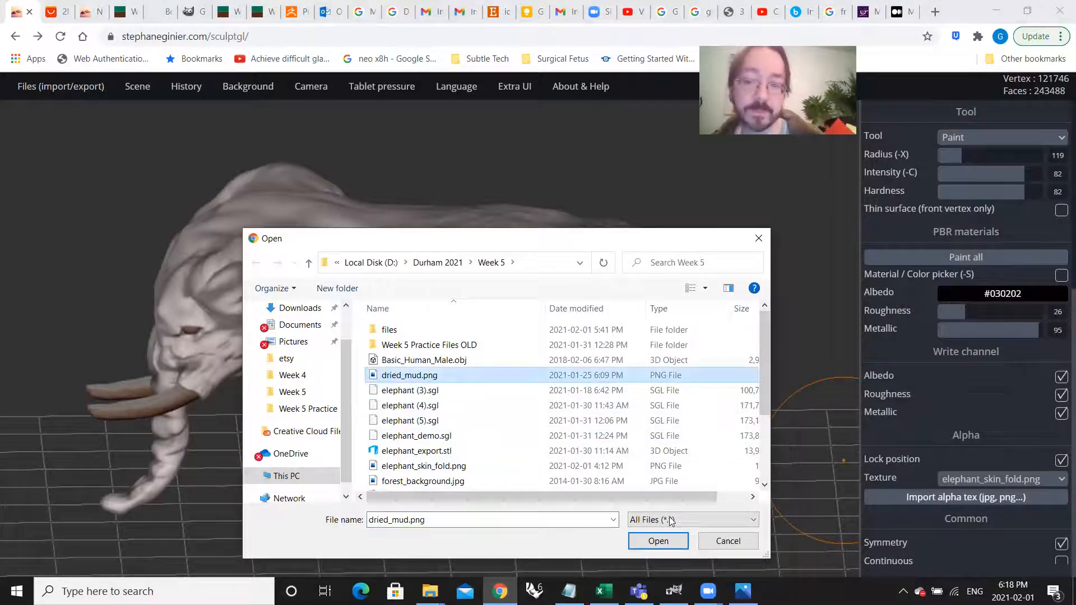
click(658, 541)
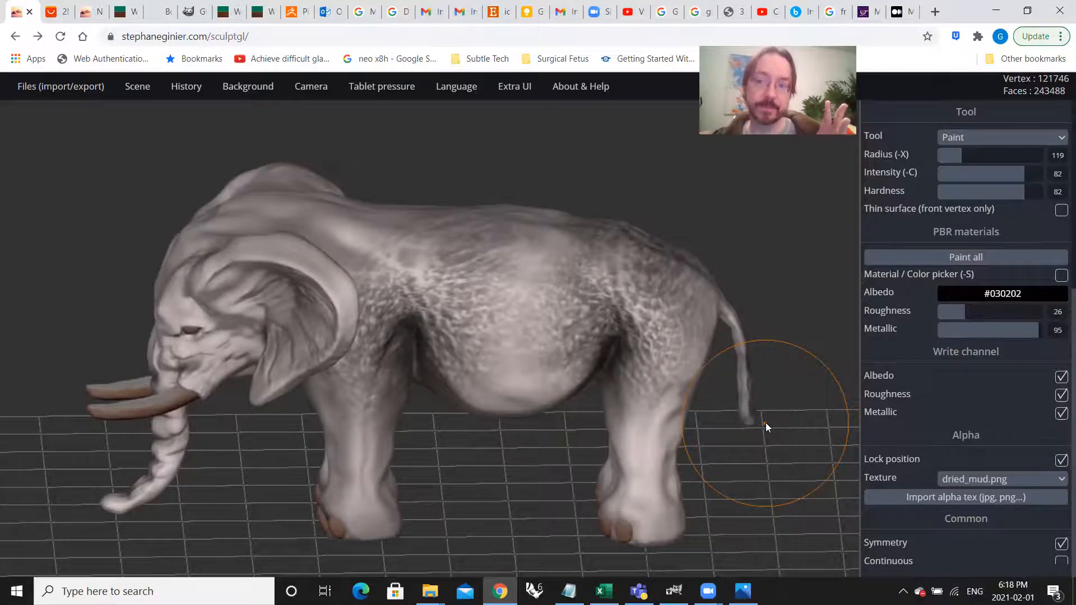
Step: Try stamping the dried-mud texture on the back of the elephant's neck, between the ears
mouse_move(421, 287)
right_down()
mouse_move(474, 337)
mouse_move(469, 328)
right_up()
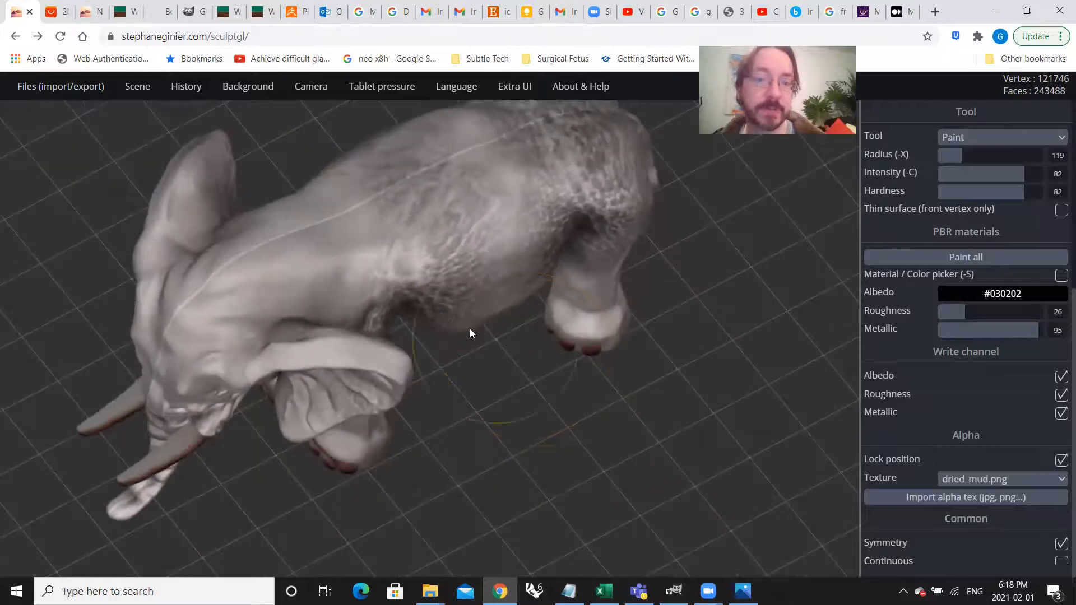
mouse_move(282, 265)
mouse_down()
mouse_move(322, 277)
mouse_move(401, 256)
mouse_move(396, 304)
mouse_move(432, 313)
mouse_move(410, 291)
mouse_move(315, 282)
mouse_move(343, 264)
mouse_move(337, 270)
mouse_move(366, 269)
mouse_move(328, 295)
mouse_move(351, 285)
mouse_move(229, 241)
mouse_up()
scroll(228, 241, up, 5)
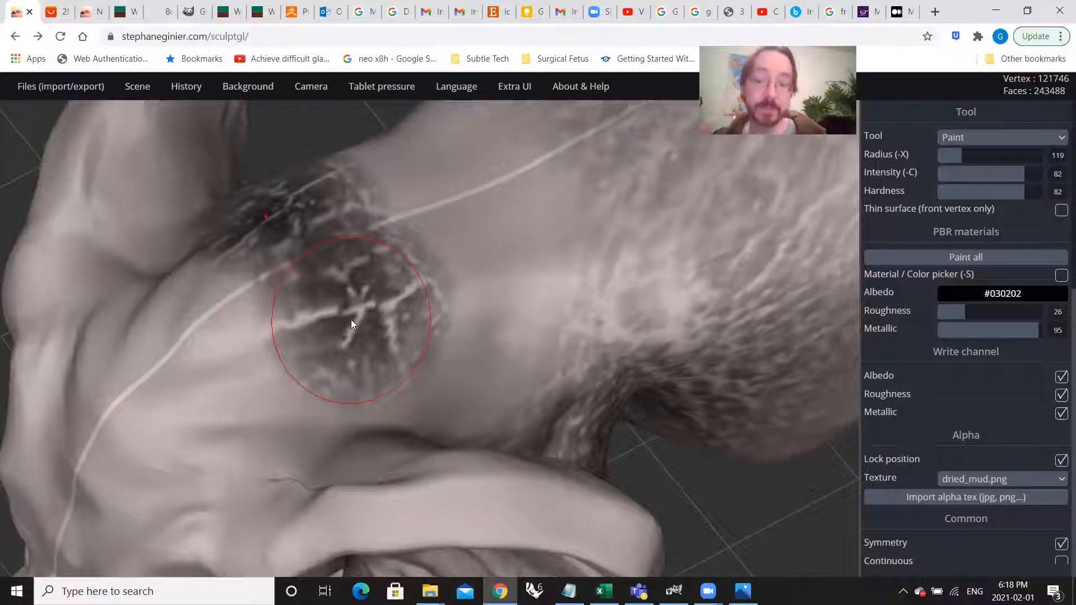
Step: Open dried_mud.png from the Week 5 folder in Photos to examine its crack pattern, and return to the elephant
click(431, 592)
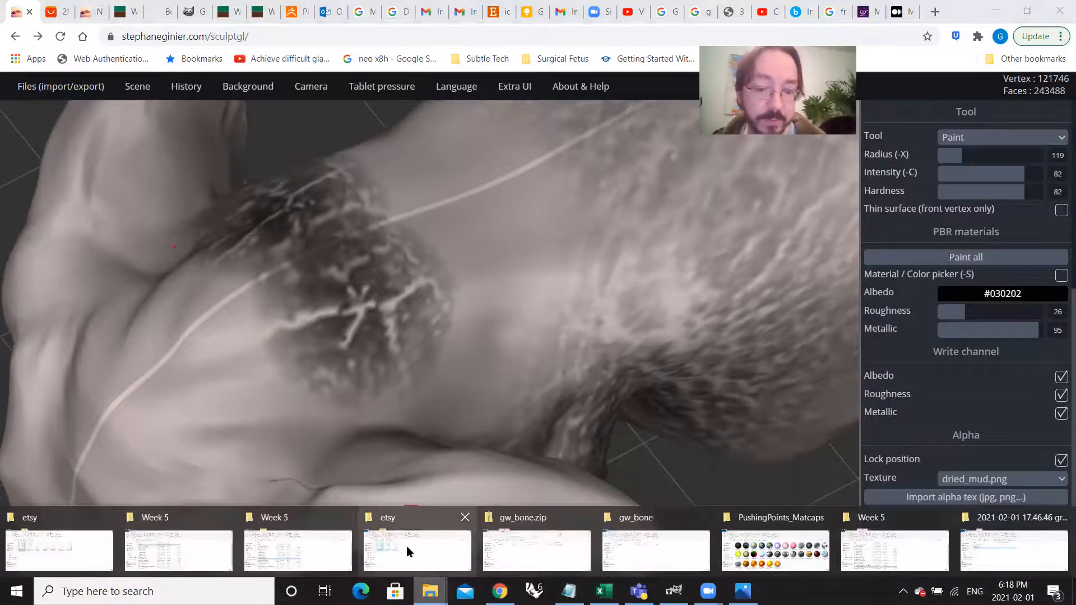
click(297, 549)
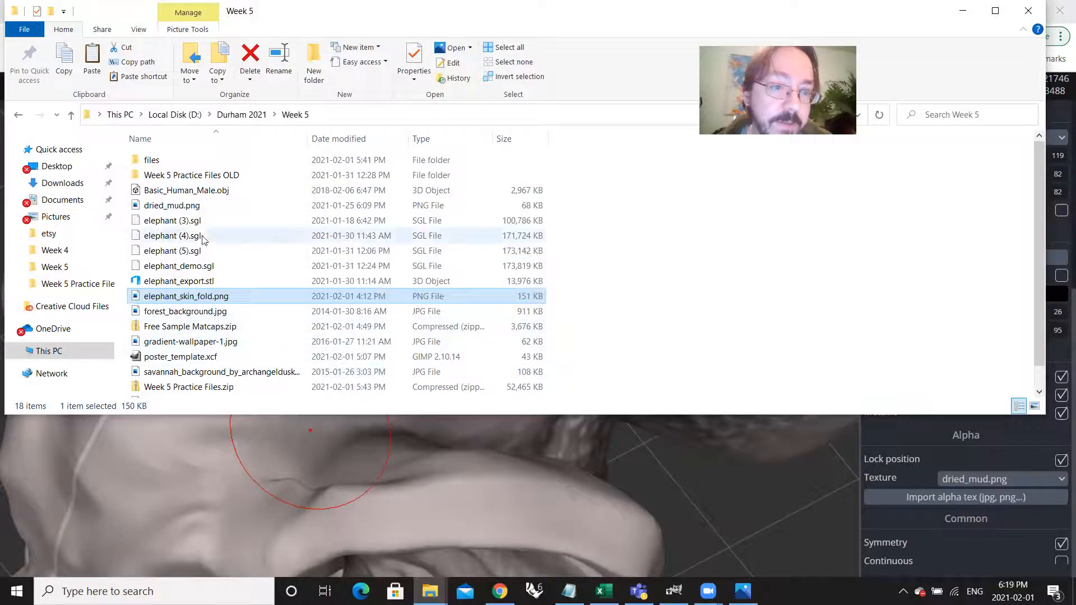
click(202, 206)
key(Return)
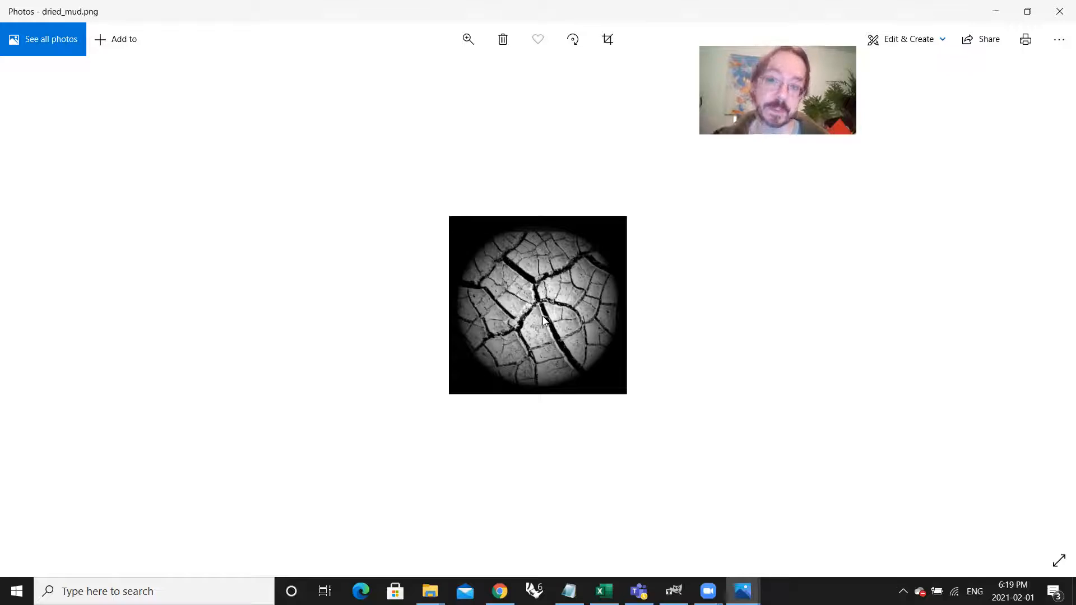
click(995, 12)
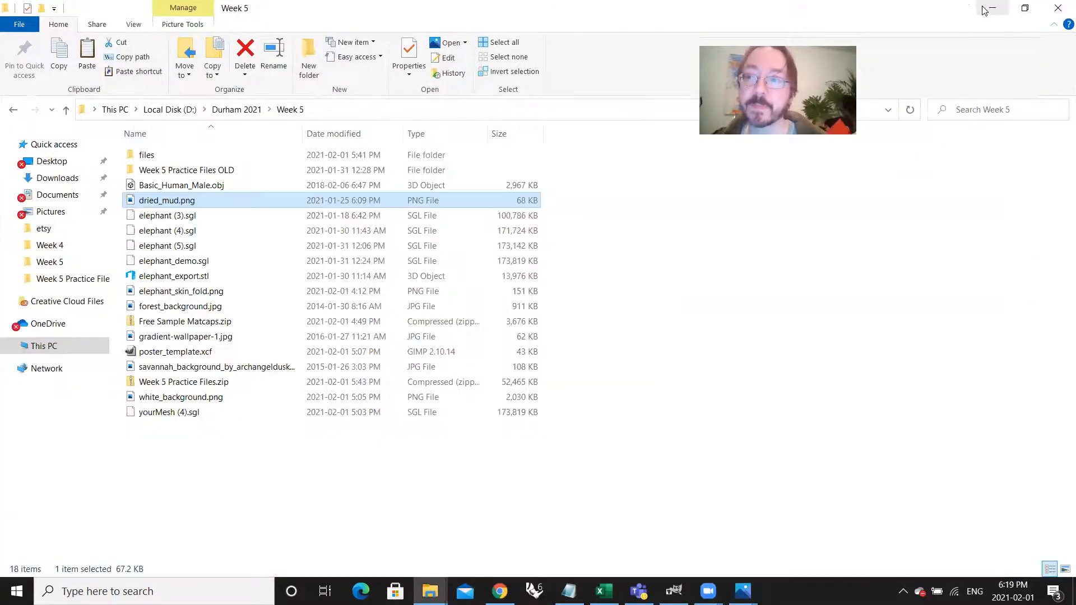
click(962, 11)
Step: Undo the dried-mud stamps on the back of the neck
mouse_move(420, 367)
right_down()
mouse_move(465, 394)
mouse_move(439, 327)
right_up()
scroll(466, 394, down, 5)
right_drag(650, 365, 701, 382)
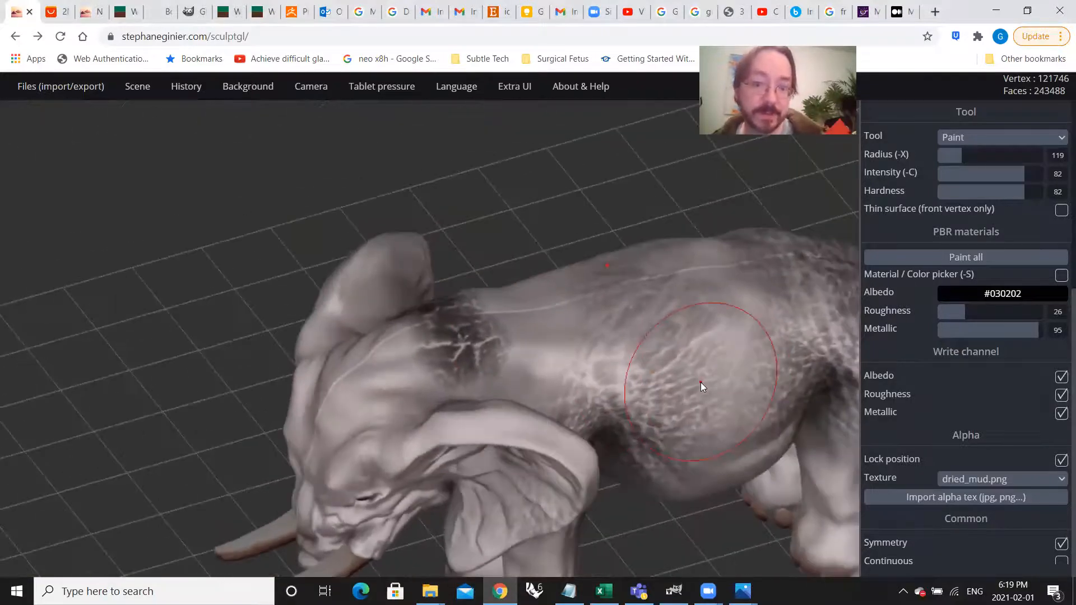
key(ctrl+z)
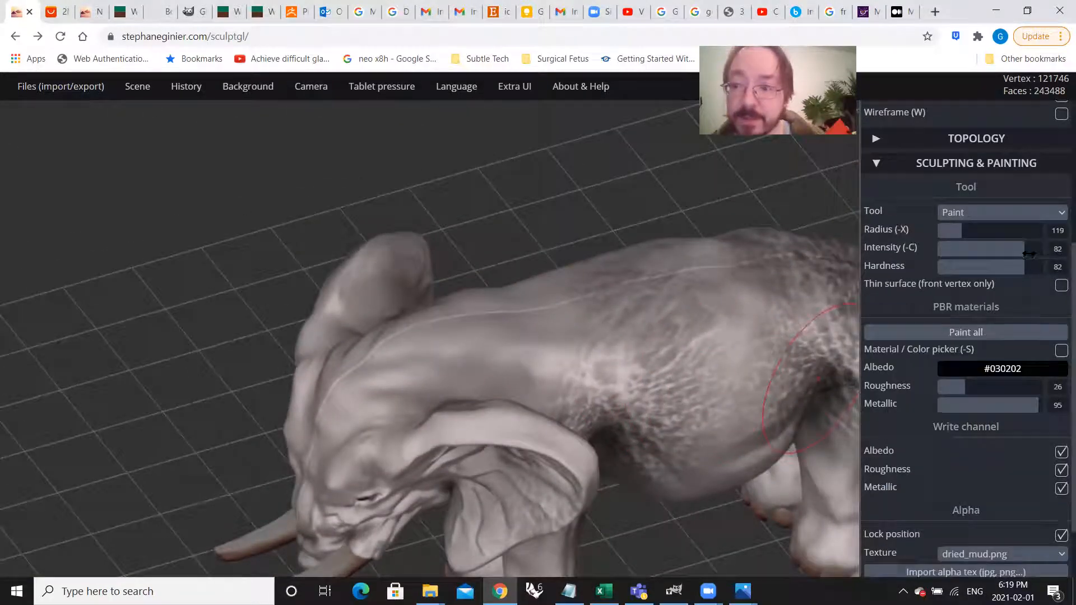
Step: Set the brush intensity to 35 and hardness to 86, and stamp dried-mud cracks over the neck and upper shoulders
mouse_move(1021, 251)
mouse_down()
mouse_move(956, 256)
mouse_move(1028, 267)
mouse_up()
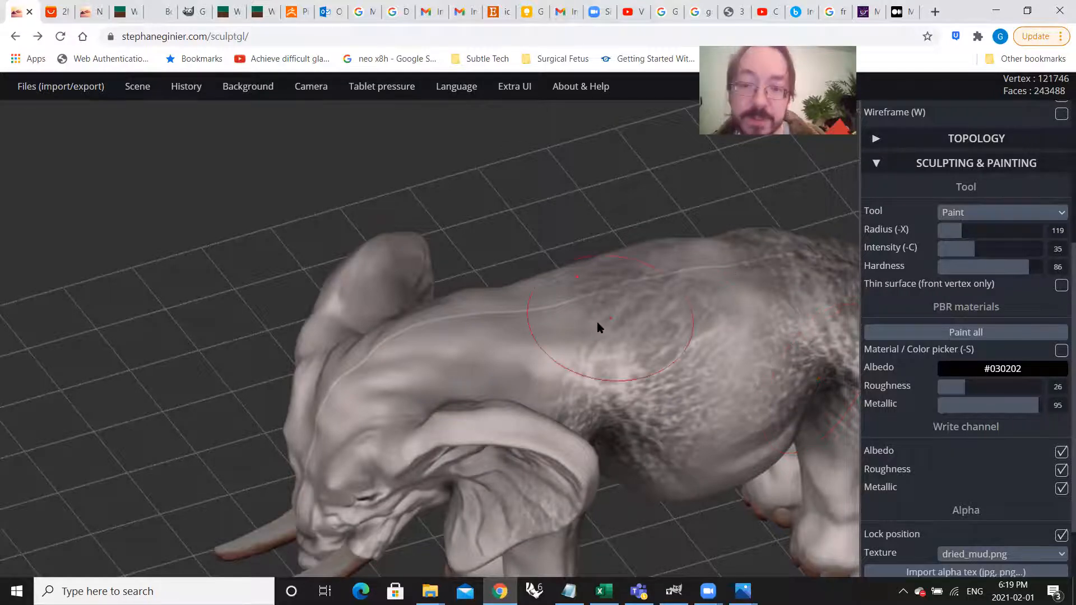
scroll(464, 336, down, 2)
mouse_move(418, 353)
mouse_down()
mouse_move(485, 369)
mouse_move(488, 391)
mouse_move(479, 393)
mouse_up()
right_drag(487, 353, 535, 423)
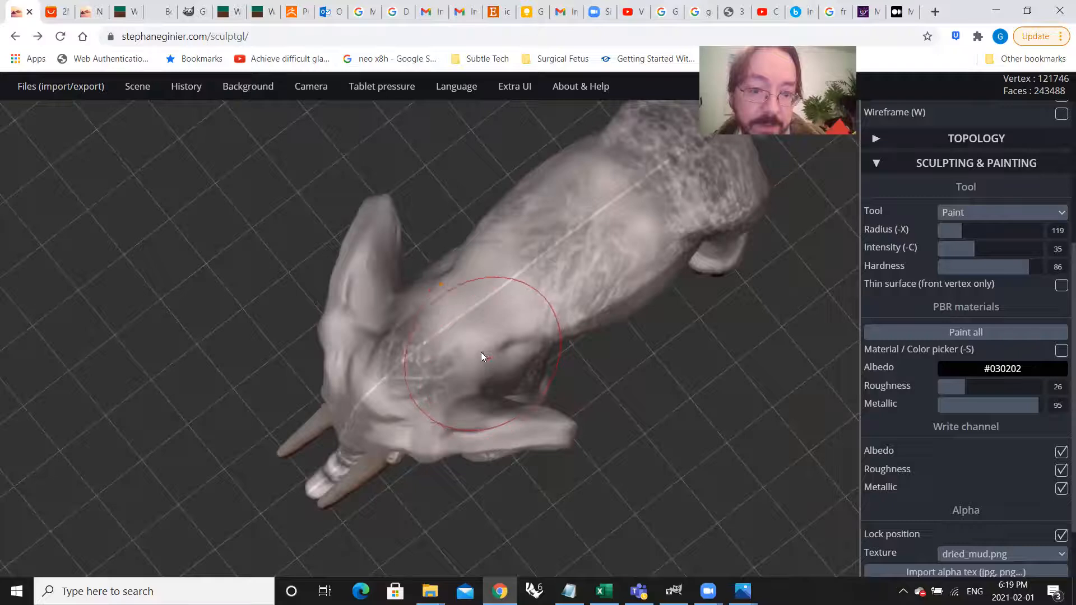
scroll(472, 337, up, 3)
right_drag(471, 340, 425, 336)
mouse_move(522, 296)
mouse_down()
mouse_move(601, 409)
mouse_move(648, 444)
mouse_move(620, 439)
mouse_move(628, 426)
mouse_up()
right_drag(628, 426, 645, 382)
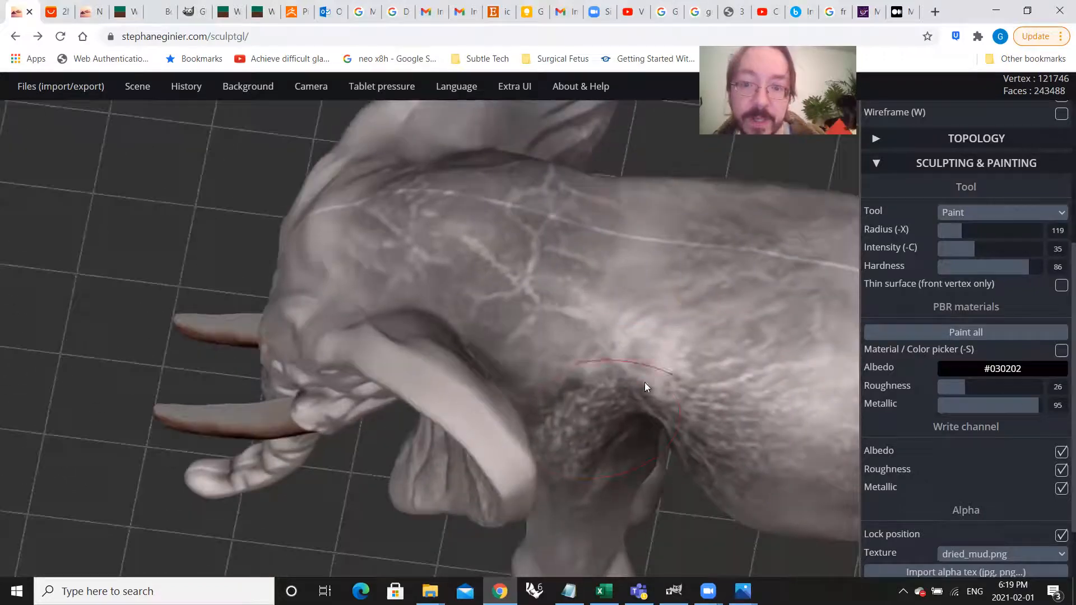
Step: Extend the dried-mud cracks along the spine and upper back toward the hips
drag(644, 335, 679, 363)
right_drag(461, 334, 654, 351)
scroll(655, 350, up, 2)
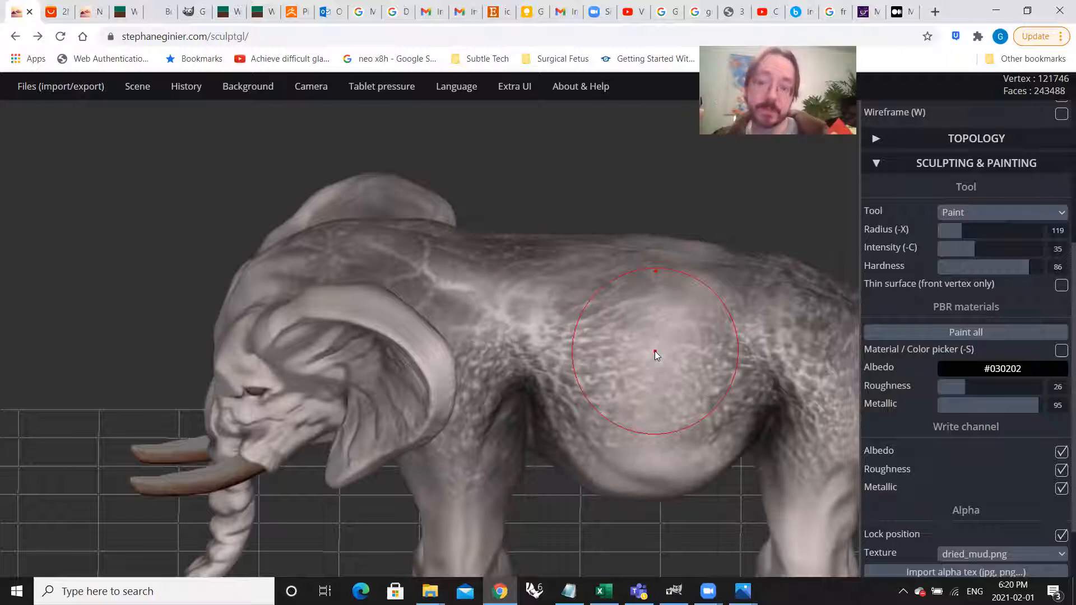
right_drag(655, 351, 677, 257)
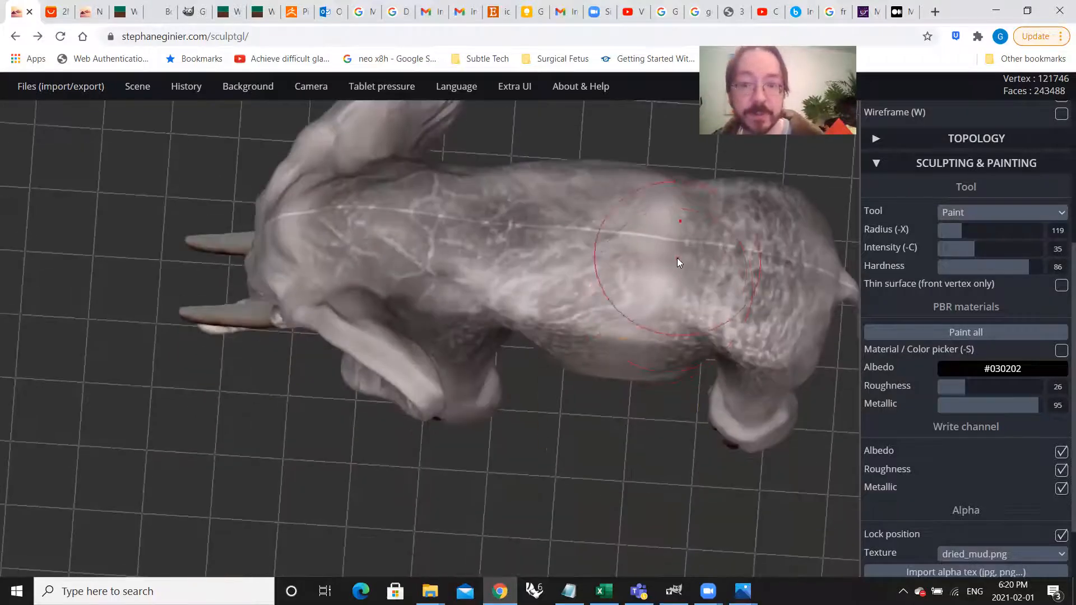
mouse_move(658, 273)
mouse_down()
mouse_move(663, 344)
mouse_move(691, 357)
mouse_up()
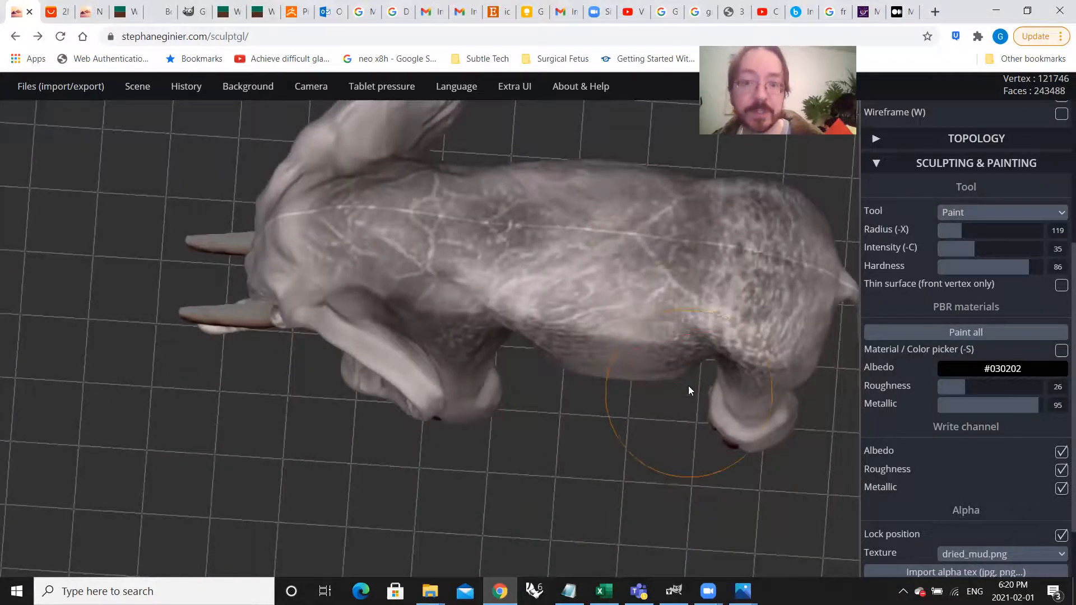
right_drag(689, 386, 694, 287)
Step: Stamp the dried-mud texture over the forehead and down the face to the base of the trunk
right_drag(634, 367, 312, 307)
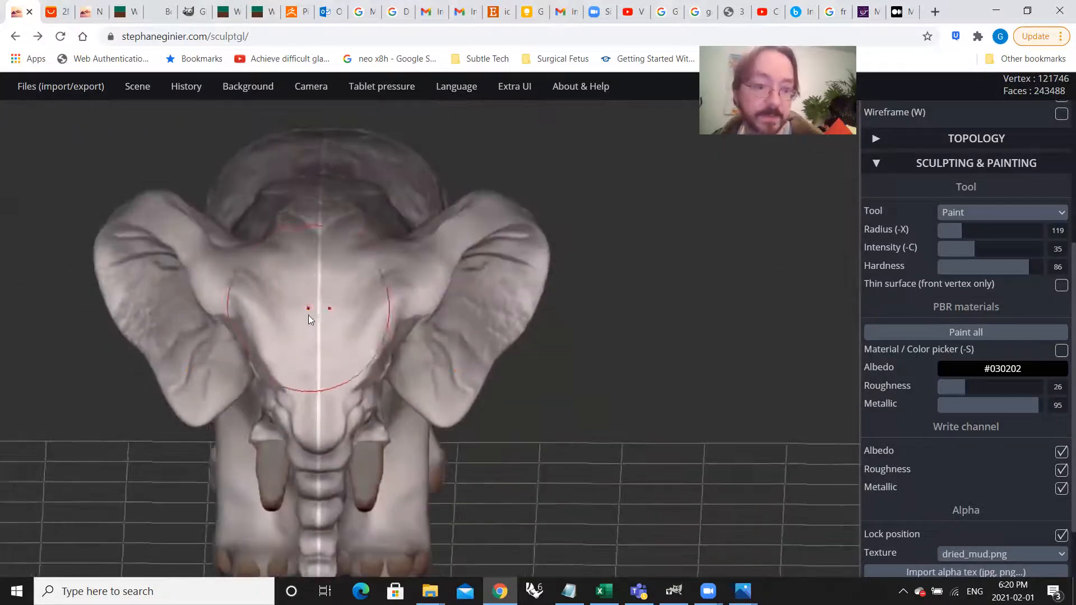
mouse_move(348, 425)
right_down()
mouse_move(462, 480)
mouse_move(466, 438)
mouse_move(392, 343)
mouse_move(402, 320)
right_up()
scroll(403, 318, up, 4)
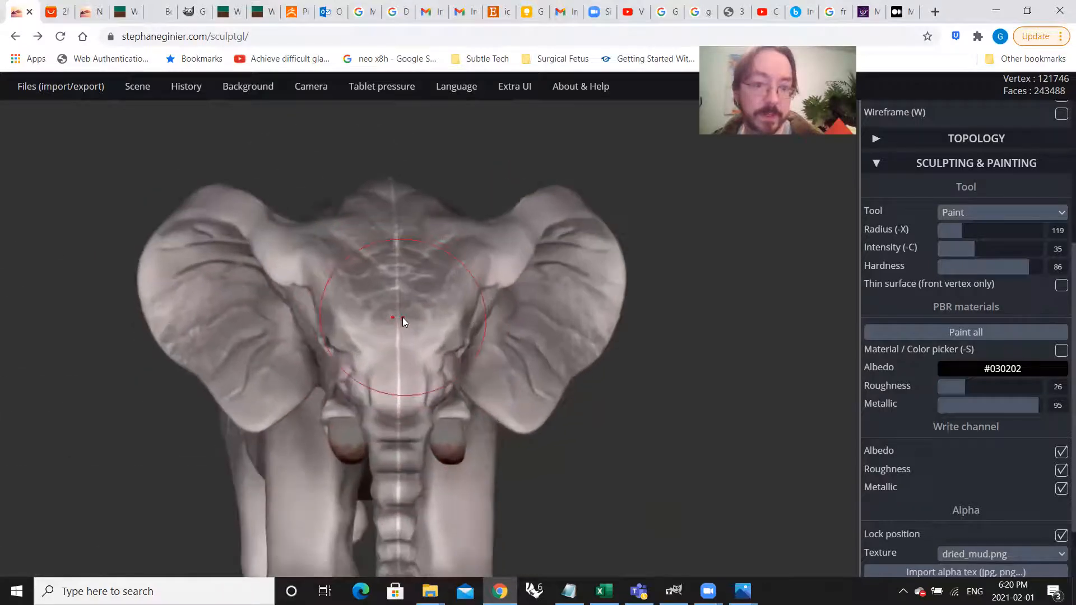
scroll(416, 374, up, 2)
mouse_move(395, 395)
mouse_down()
mouse_move(461, 481)
mouse_move(455, 542)
mouse_up()
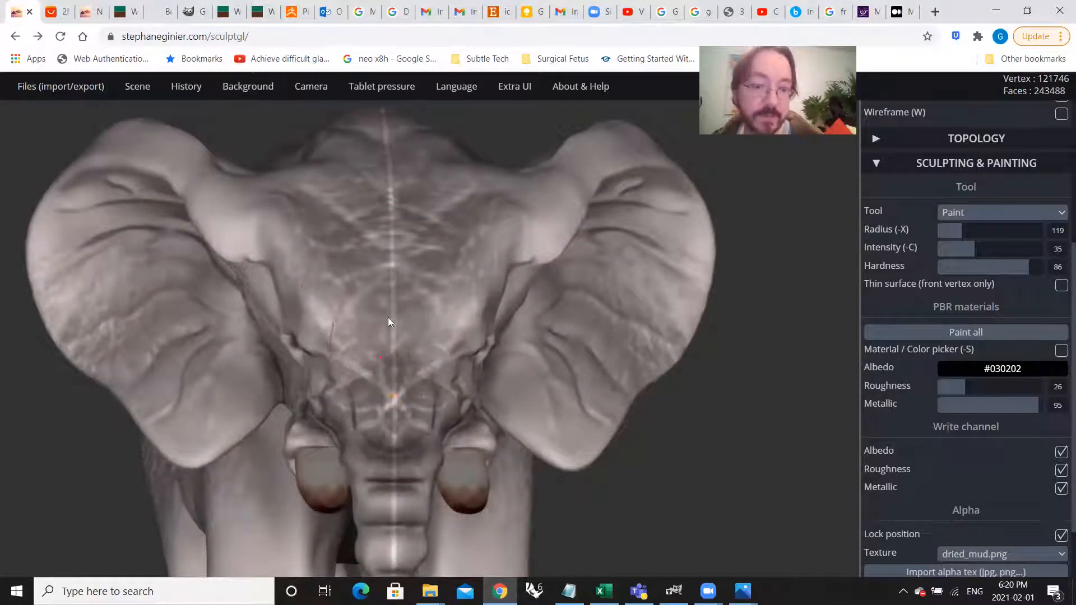
scroll(388, 317, down, 3)
right_drag(461, 392, 371, 389)
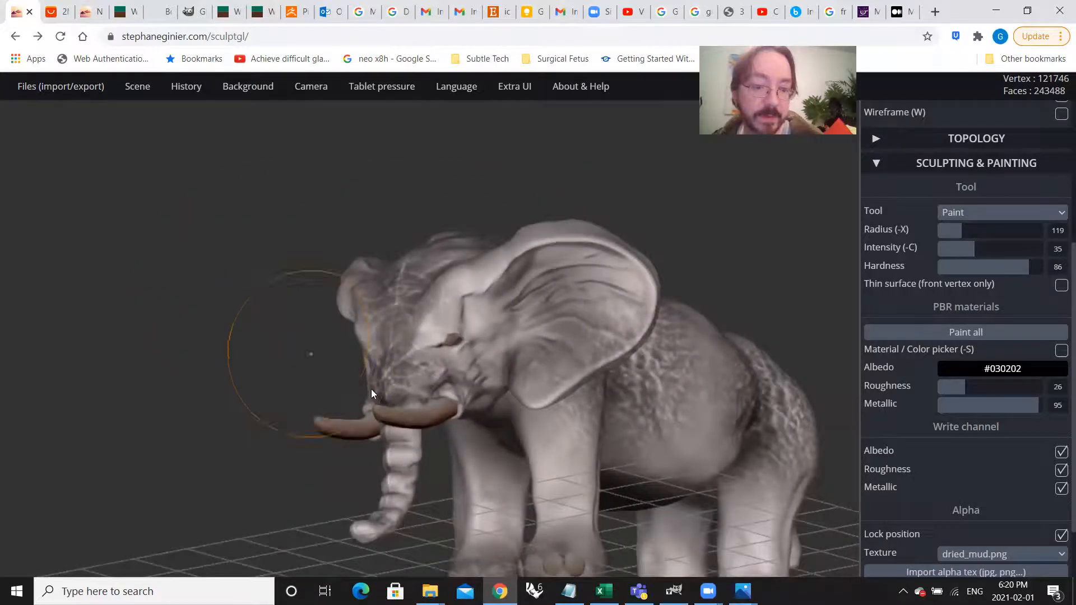
Step: Stamp dried-mud cracks over the flank and side of the belly, continuing onto the upper front leg
scroll(341, 456, up, 3)
right_drag(341, 456, 673, 346)
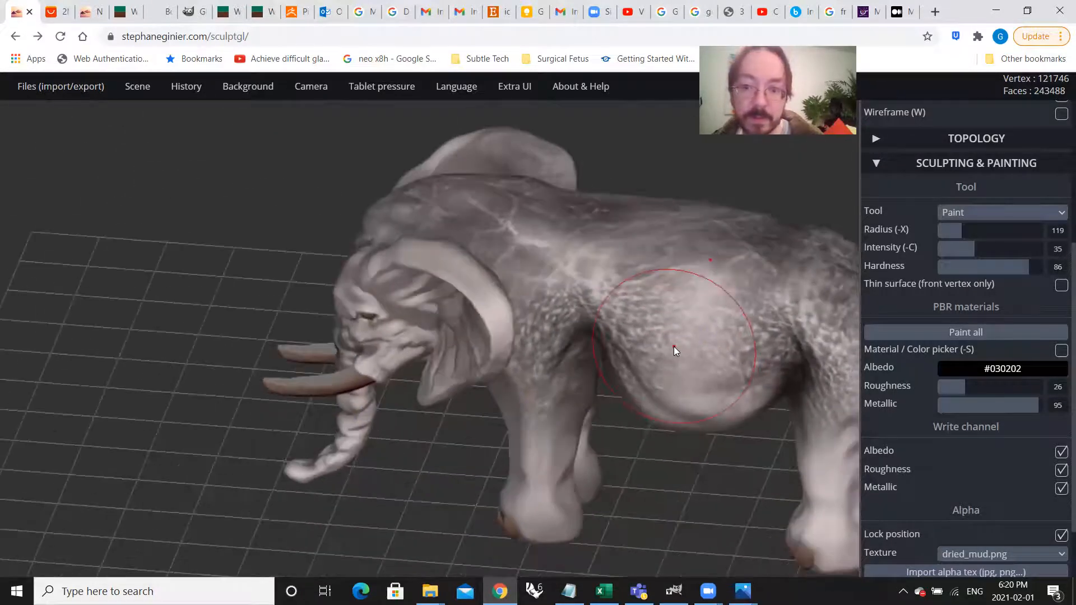
right_drag(705, 462, 633, 396)
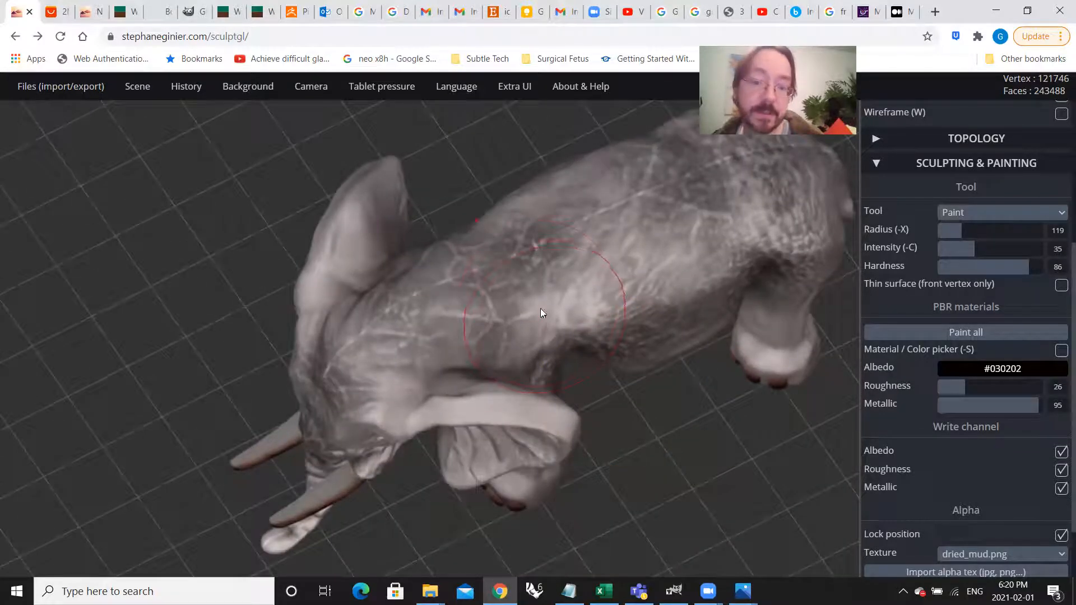
right_drag(634, 299, 442, 456)
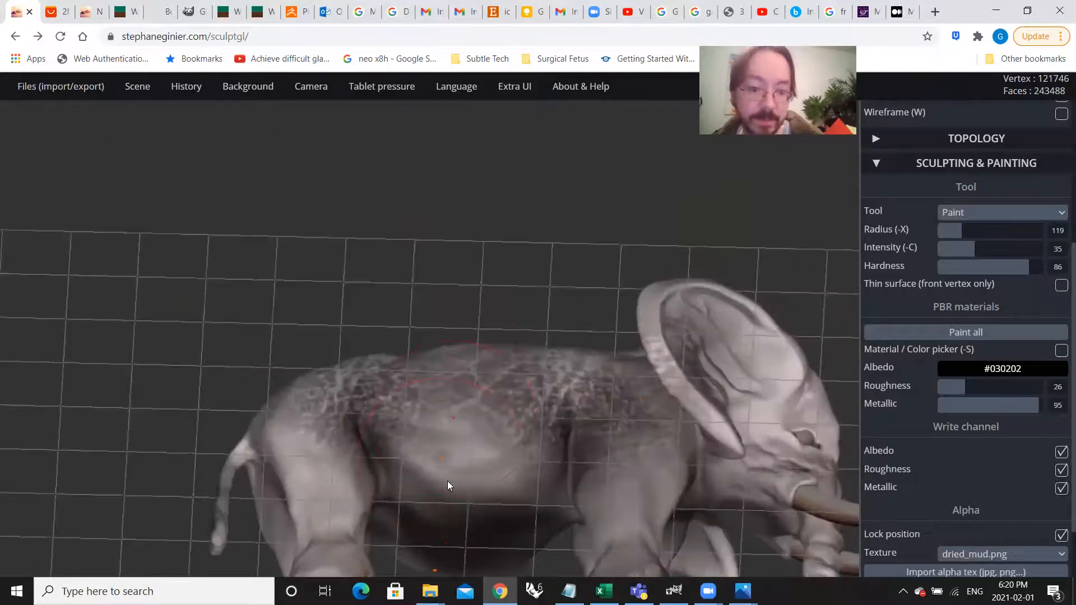
right_drag(476, 528, 504, 470)
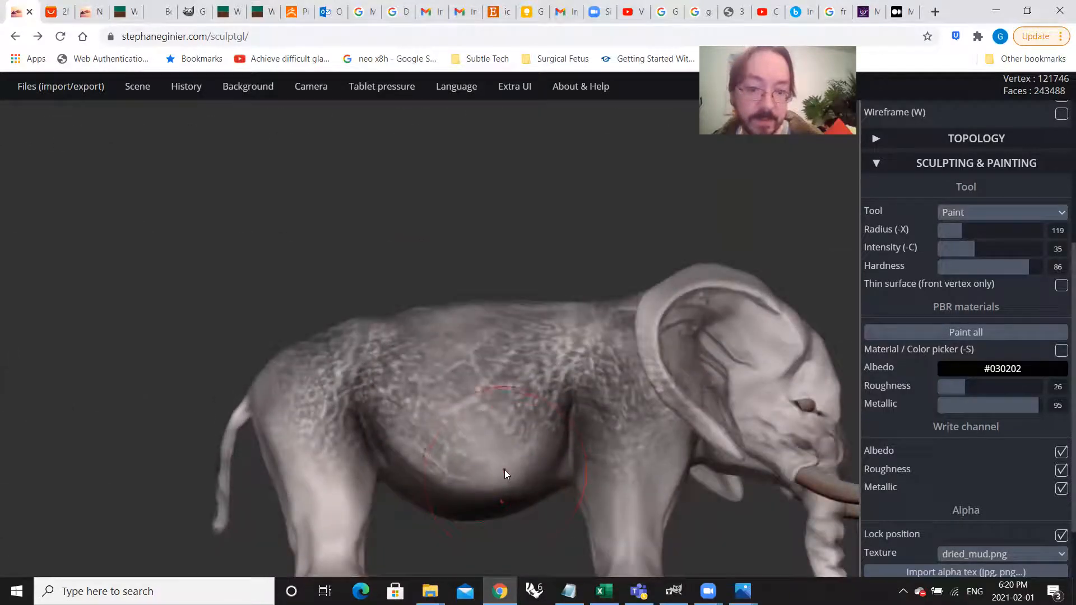
right_drag(472, 394, 551, 464)
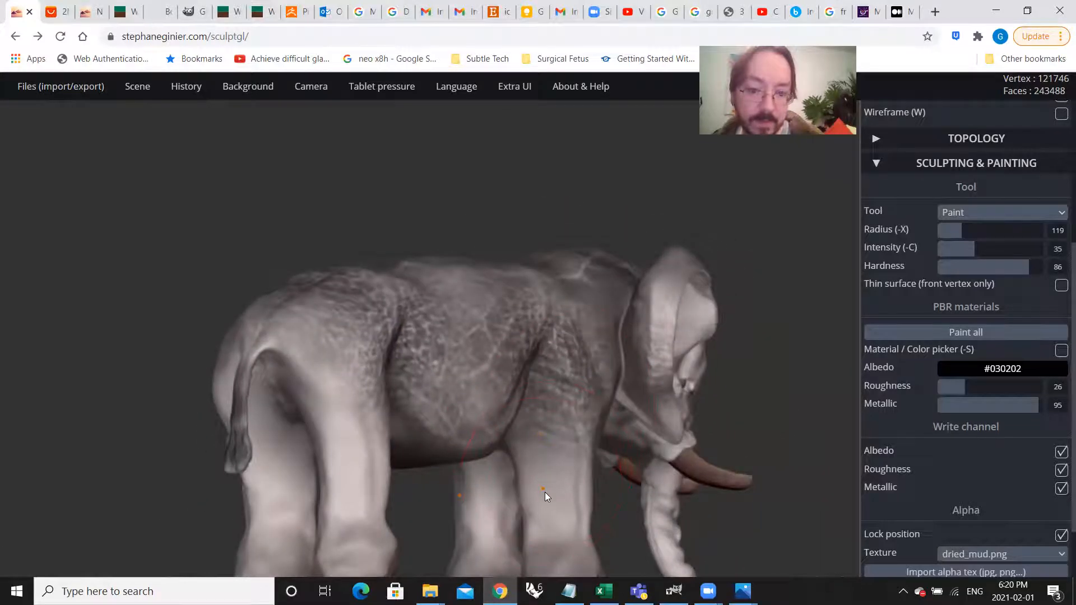
scroll(543, 494, up, 4)
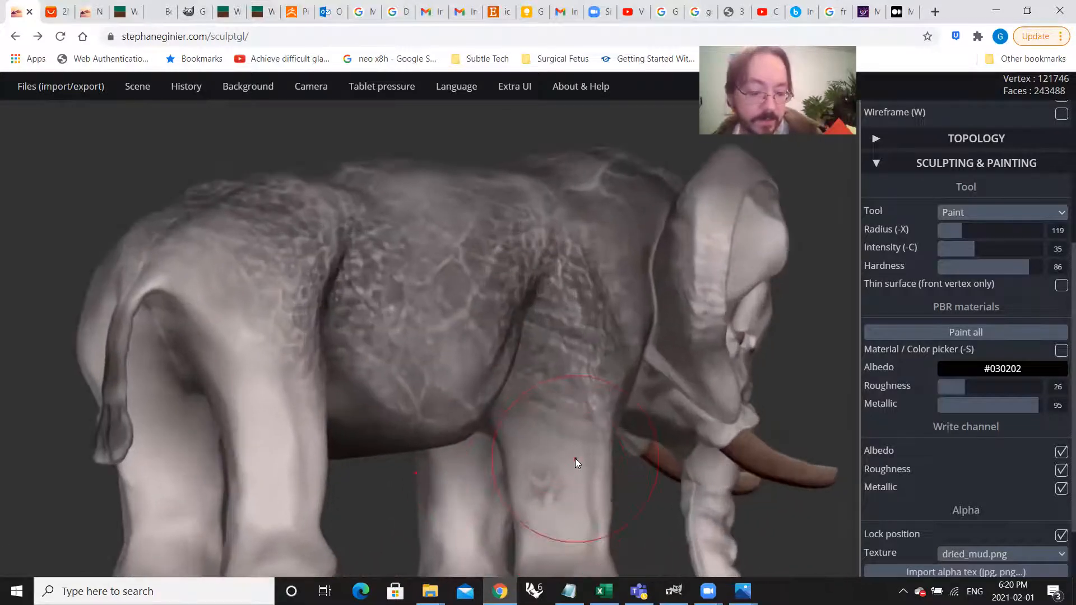
Step: Switch the alpha texture to elephant_skin_fold.png and stamp it over the inner surface of the ear
mouse_move(620, 427)
right_down()
mouse_move(200, 493)
mouse_move(352, 388)
mouse_move(413, 380)
mouse_move(386, 348)
mouse_move(486, 352)
right_up()
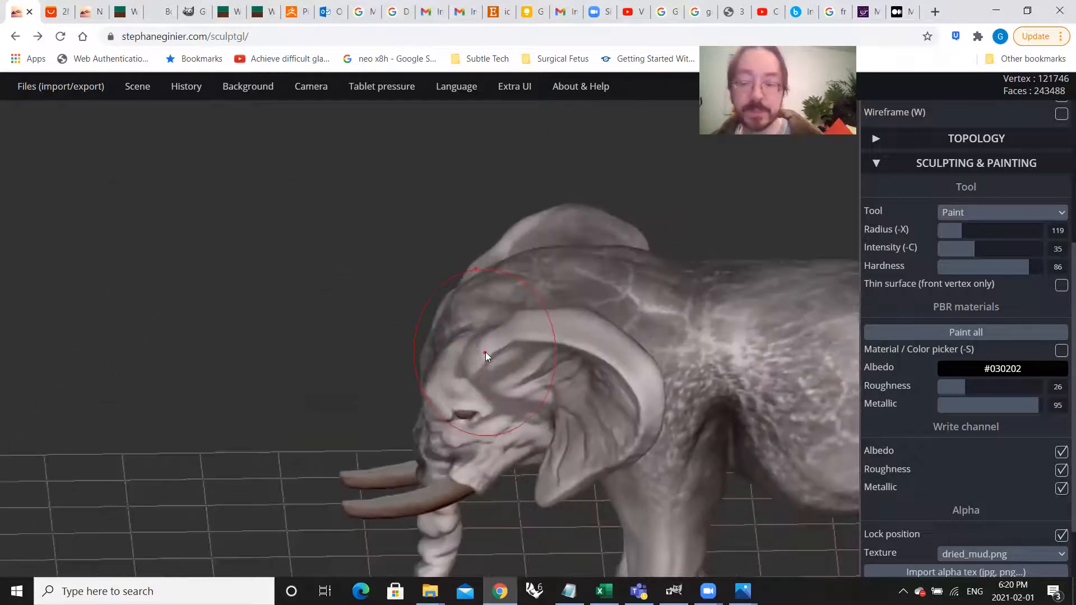
scroll(981, 539, down, 1)
click(992, 479)
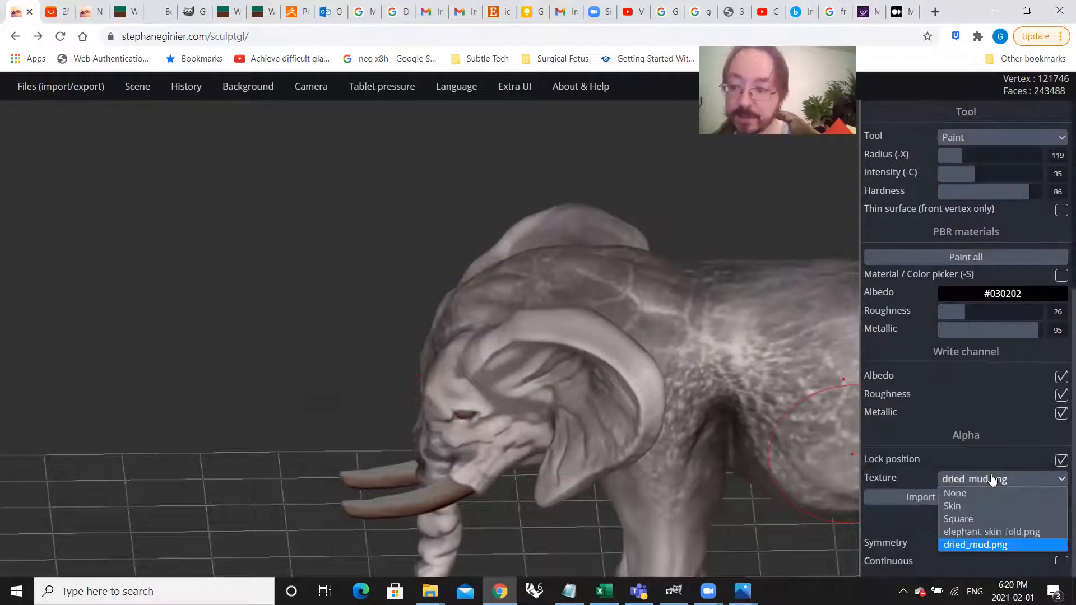
click(988, 533)
mouse_move(524, 351)
right_down()
mouse_move(625, 364)
mouse_move(543, 355)
right_up()
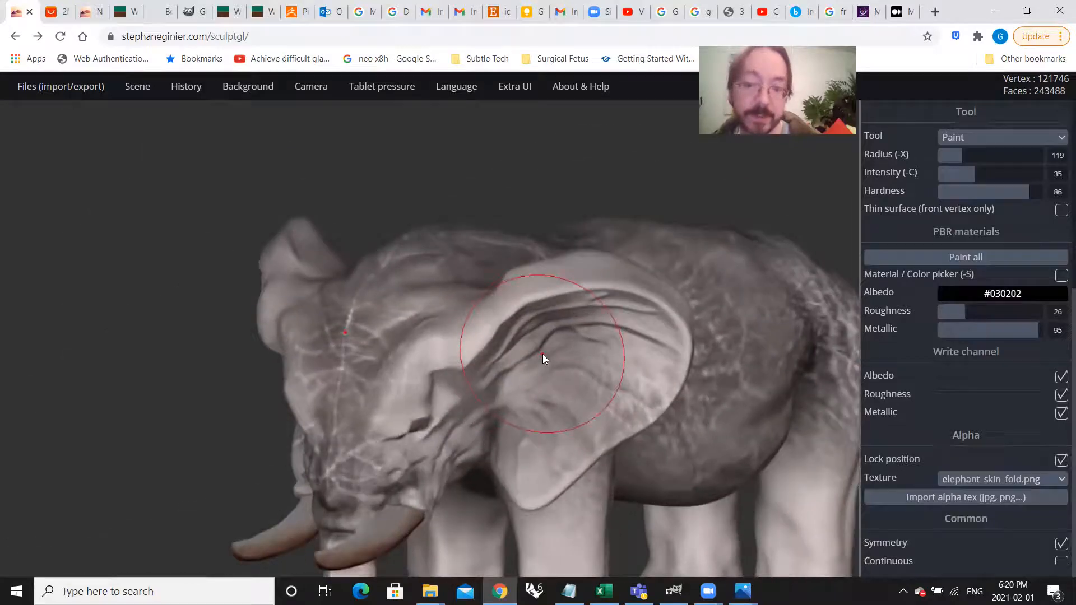
scroll(542, 354, up, 3)
drag(618, 420, 675, 474)
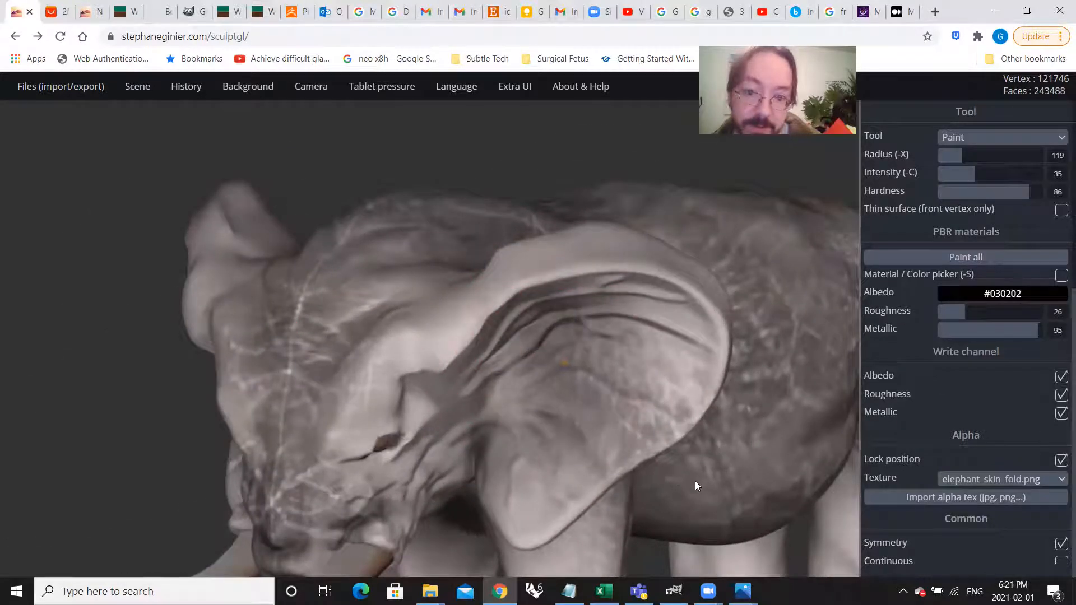
mouse_move(703, 518)
mouse_down()
mouse_move(735, 525)
mouse_move(615, 556)
mouse_up()
Step: Continue stamping the elephant_skin_fold.png texture across the ear's inner folds, upper rim and the base where it meets the head
right_drag(620, 427, 654, 355)
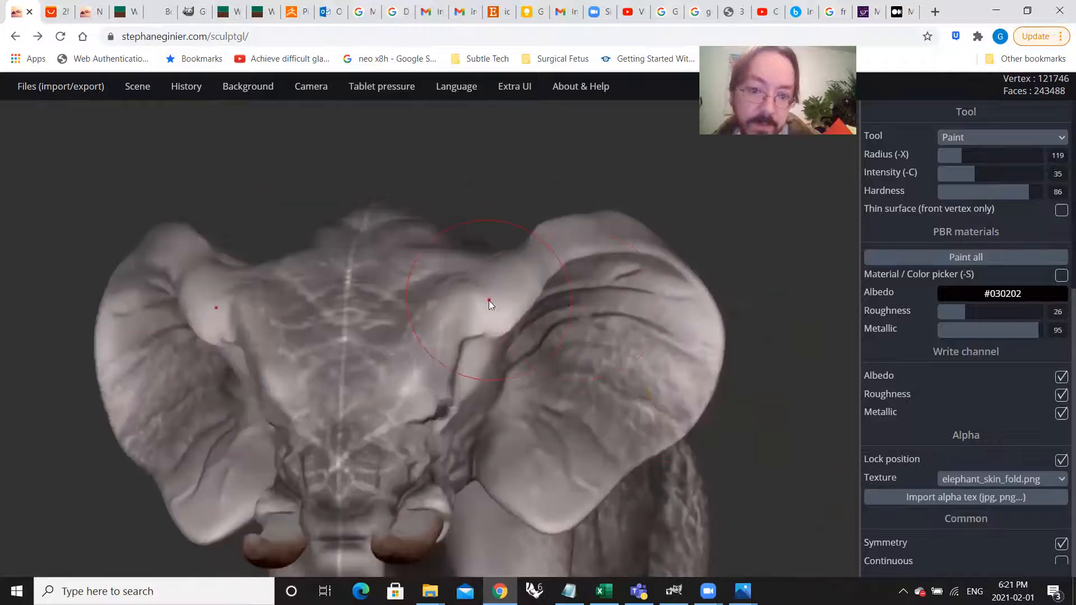
right_drag(543, 365, 502, 293)
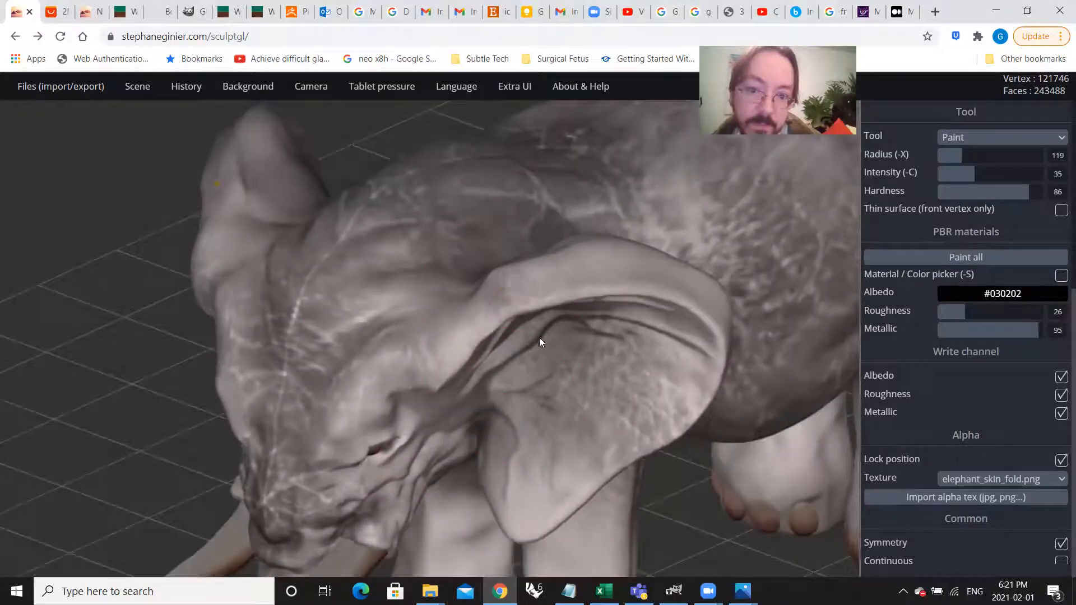
right_drag(658, 349, 586, 274)
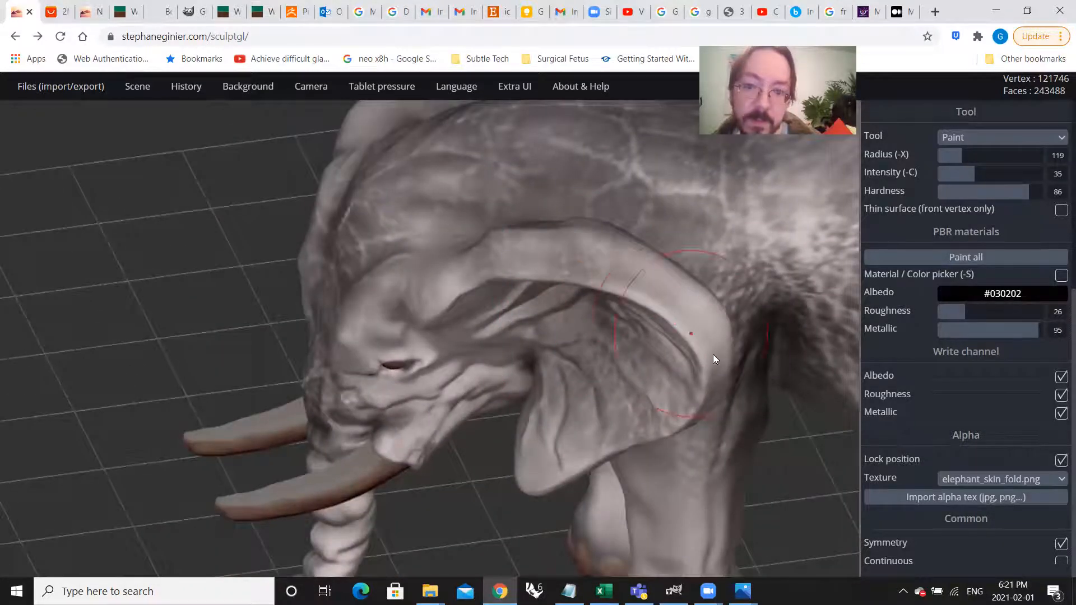
right_drag(713, 358, 670, 285)
right_drag(740, 361, 709, 324)
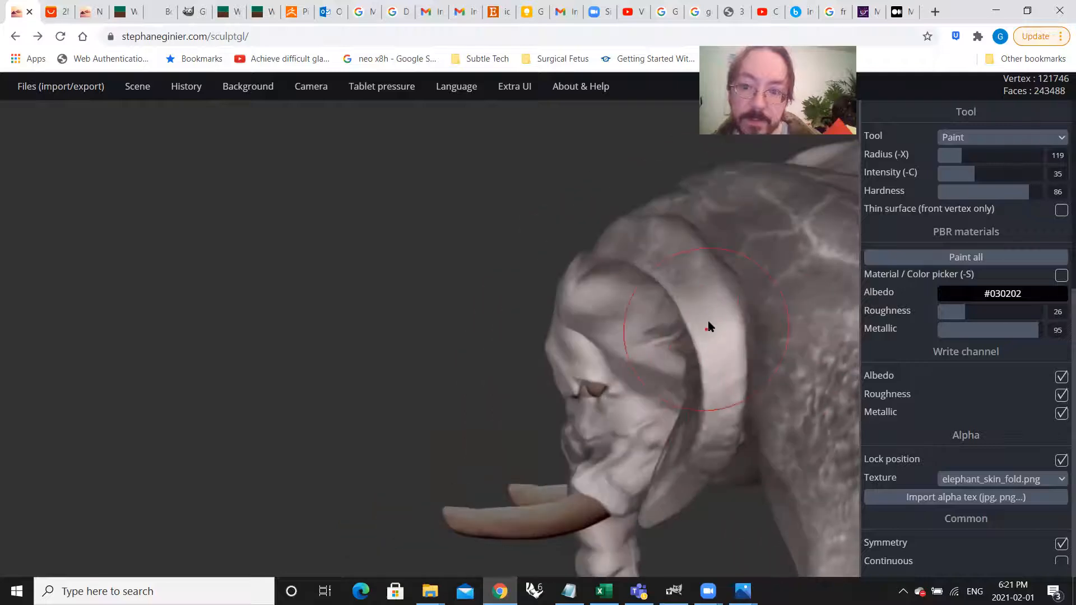
Step: Stamp the skin-fold texture over the side of the face, covering the cheek and the area around the eye
mouse_move(748, 426)
right_down()
mouse_move(704, 336)
mouse_move(793, 409)
mouse_move(738, 426)
mouse_move(684, 311)
mouse_move(636, 280)
right_up()
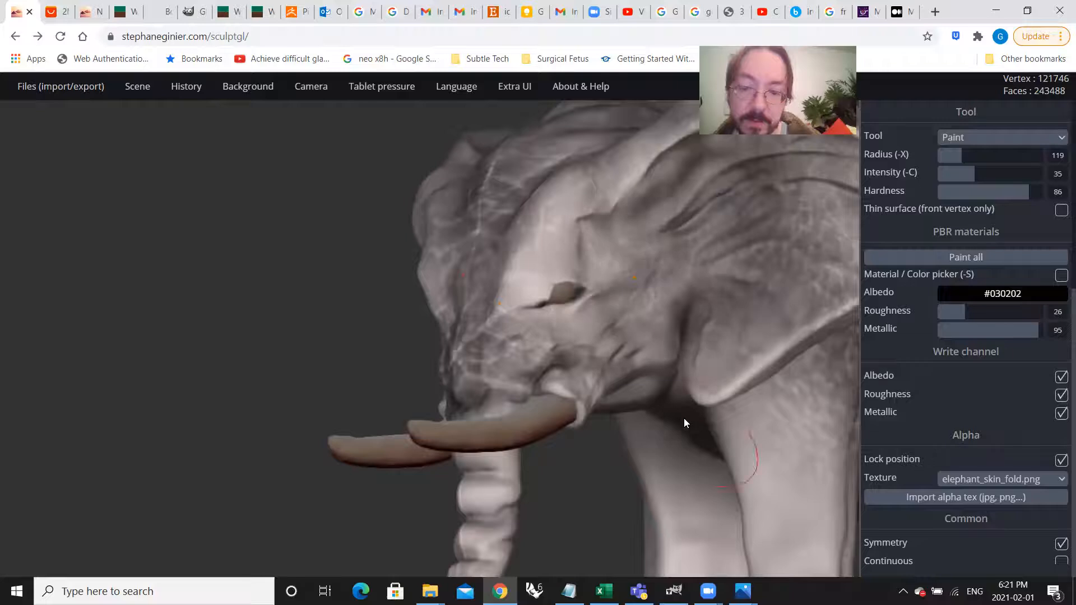
mouse_move(523, 271)
mouse_down()
mouse_move(522, 332)
mouse_move(508, 356)
mouse_up()
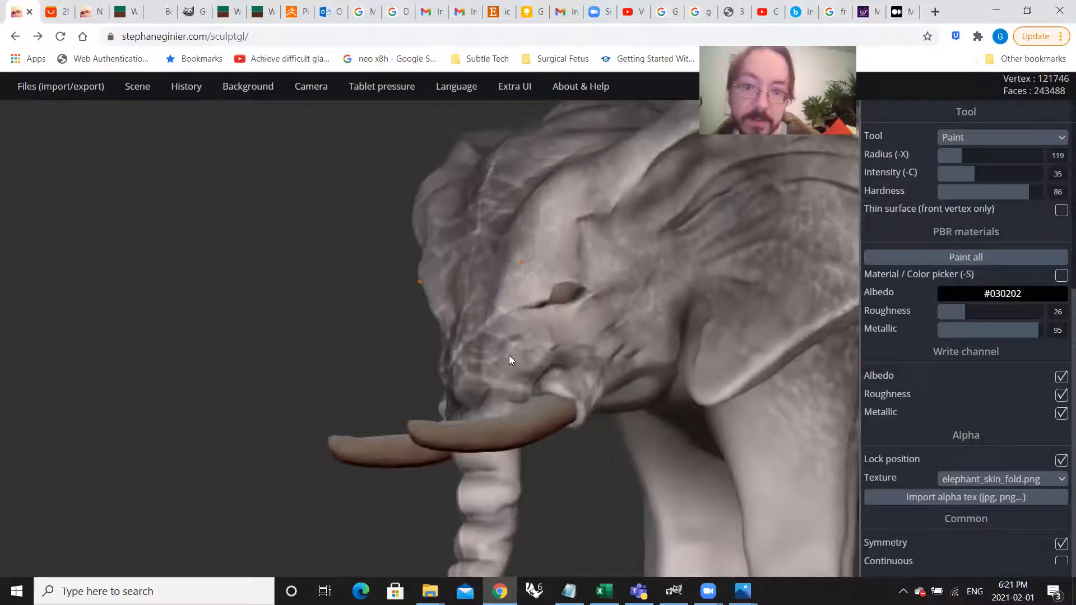
right_drag(671, 318, 546, 366)
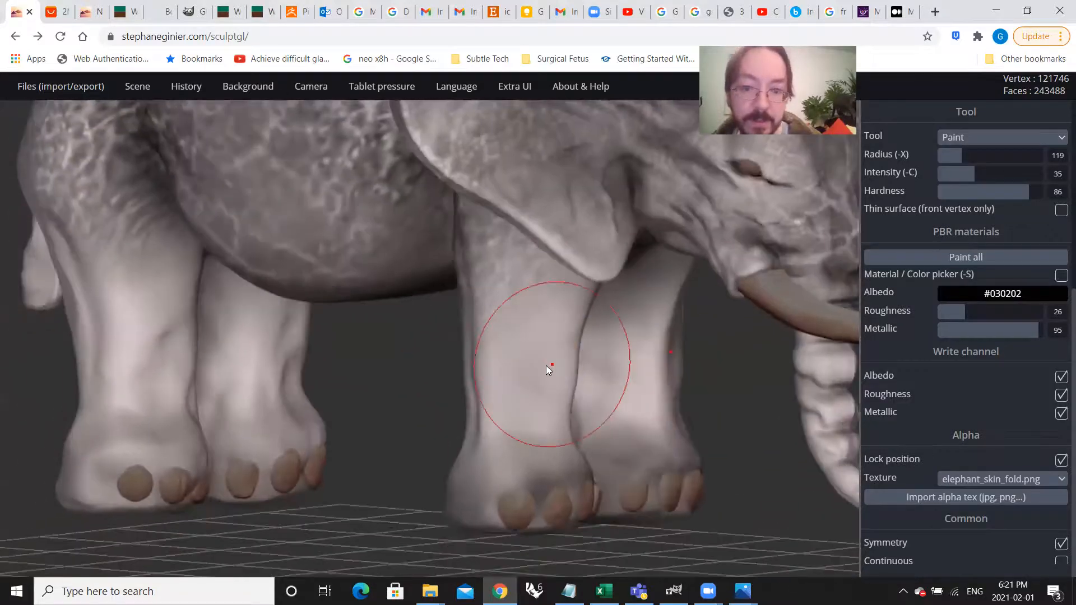
Step: Stamp the skin-fold texture down the front legs to the feet, covering both the outer and rear surfaces
drag(550, 418, 505, 548)
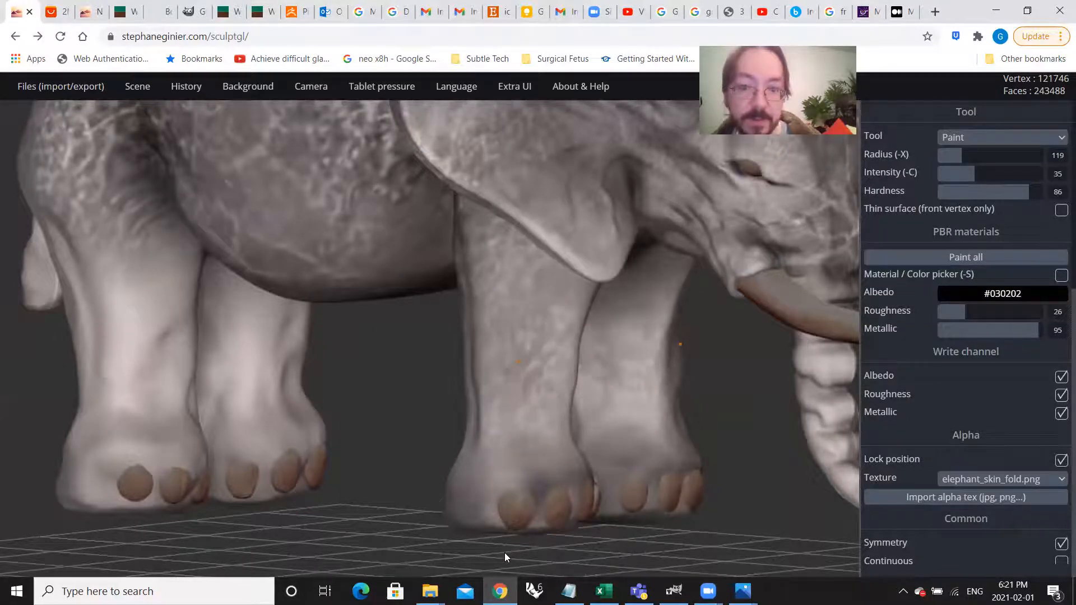
right_drag(507, 543, 761, 386)
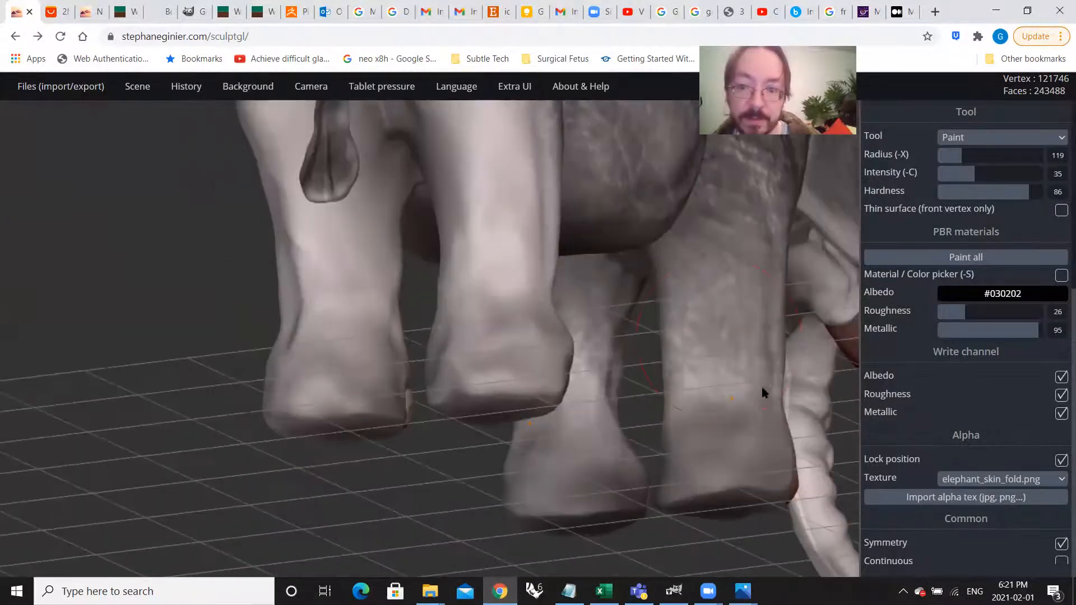
scroll(706, 327, down, 3)
Step: Stamp the skin-fold texture over the hind legs and around the rump
right_drag(706, 327, 409, 344)
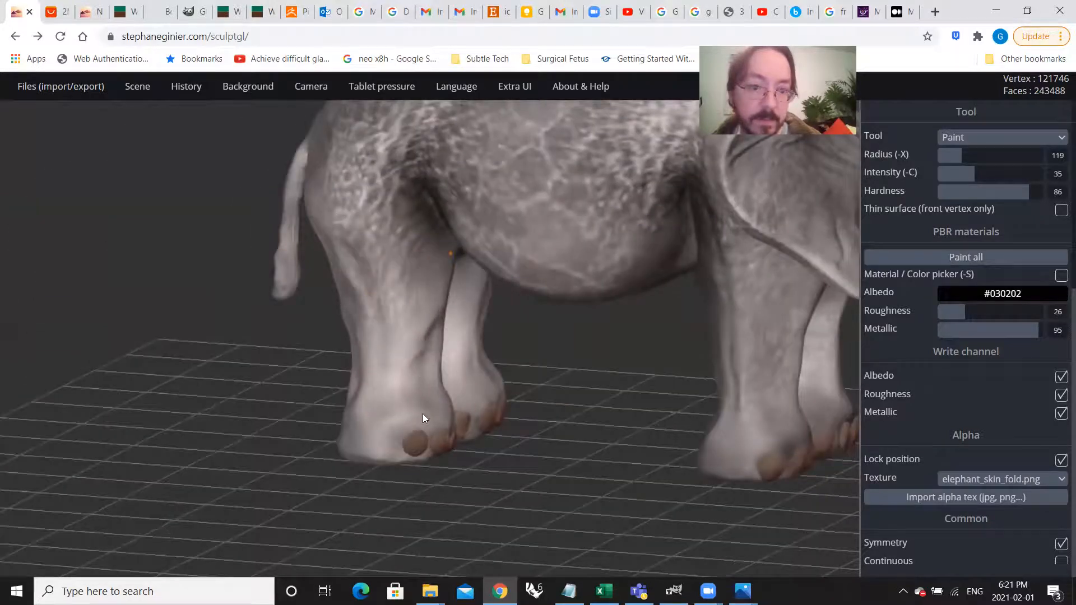
mouse_move(392, 384)
right_down()
mouse_move(694, 371)
mouse_move(508, 314)
mouse_move(460, 206)
right_up()
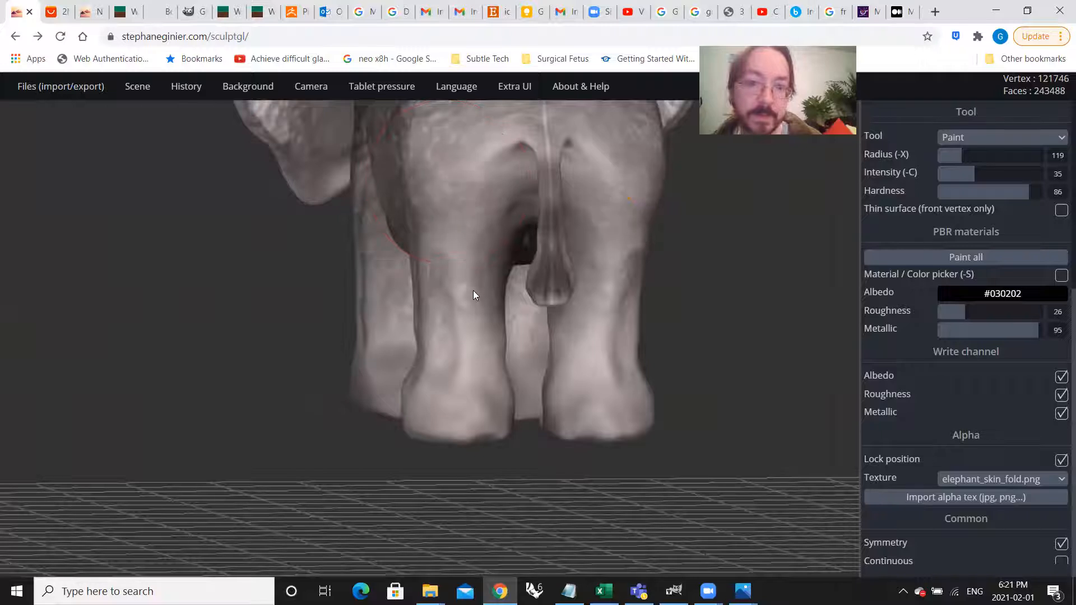
right_drag(471, 297, 559, 196)
mouse_move(492, 316)
right_down()
mouse_move(456, 326)
mouse_move(534, 312)
mouse_move(494, 337)
mouse_move(511, 337)
mouse_move(512, 358)
right_up()
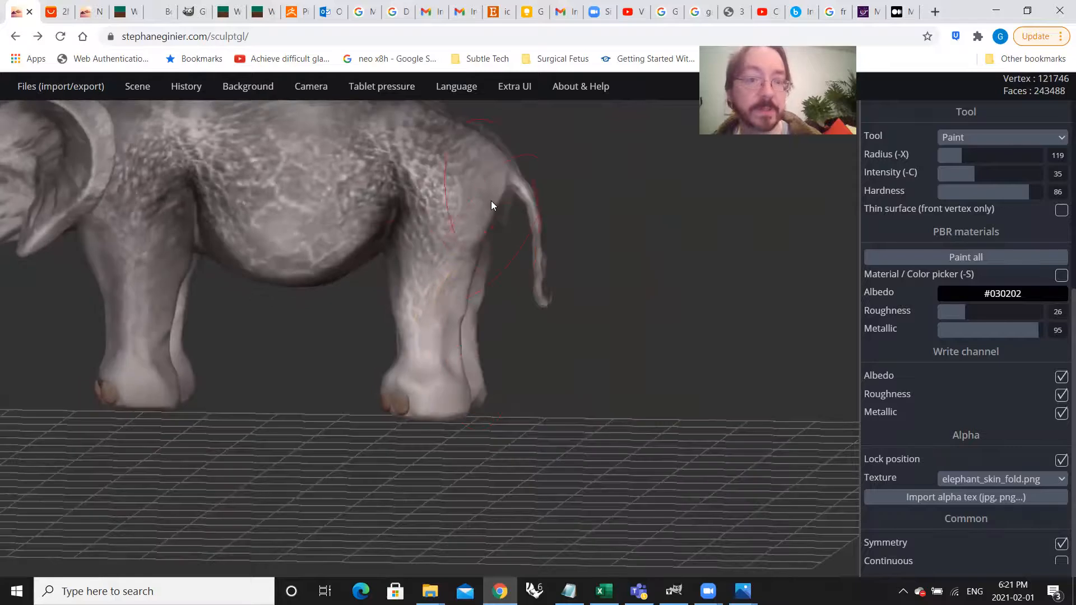
middle_drag(402, 305, 580, 404)
right_drag(566, 373, 597, 417)
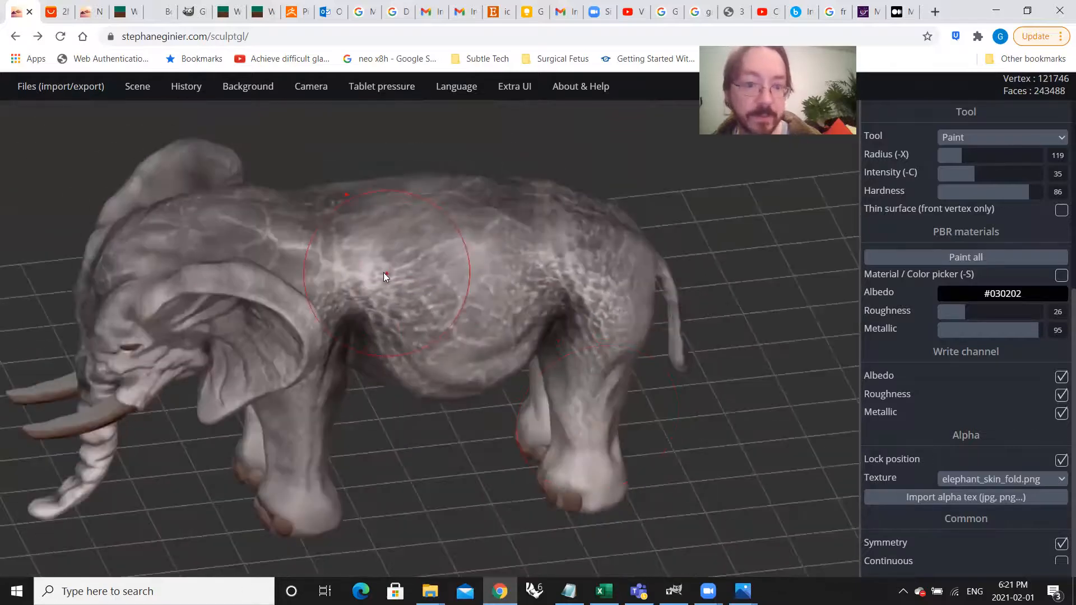
Step: Stamp more skin-fold texture on the front-facing surfaces of the front and hind legs down to above the toenails
mouse_move(331, 263)
mouse_down()
mouse_move(346, 285)
mouse_move(392, 297)
mouse_move(404, 320)
mouse_up()
right_drag(458, 369, 575, 333)
scroll(575, 333, down, 3)
scroll(575, 332, up, 5)
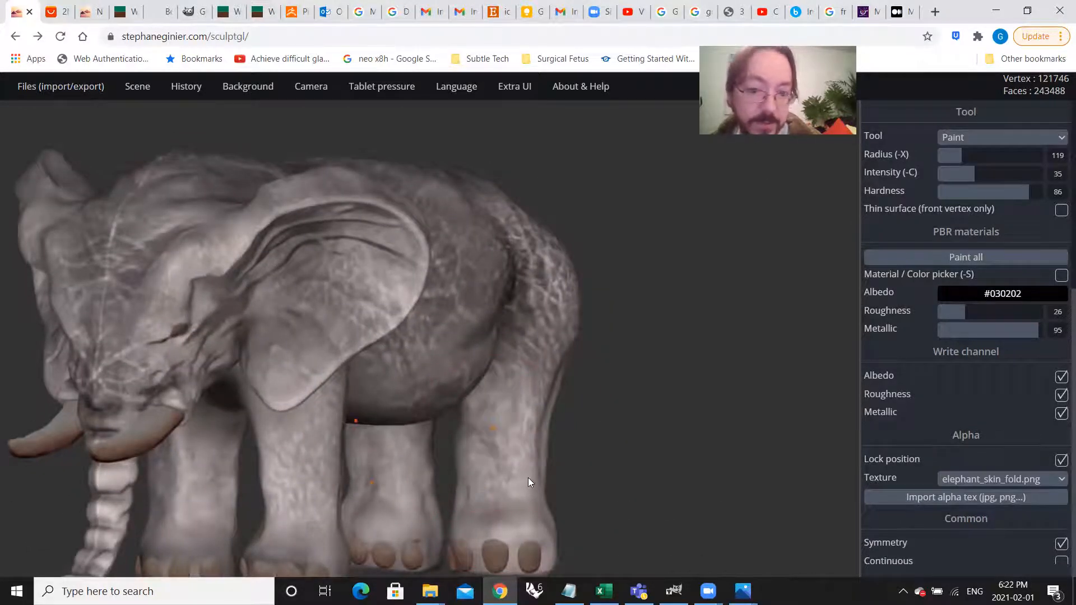
right_drag(561, 470, 411, 464)
scroll(489, 399, down, 2)
right_drag(389, 372, 667, 345)
middle_drag(537, 343, 535, 407)
scroll(535, 401, down, 3)
right_drag(536, 399, 487, 380)
scroll(452, 453, up, 5)
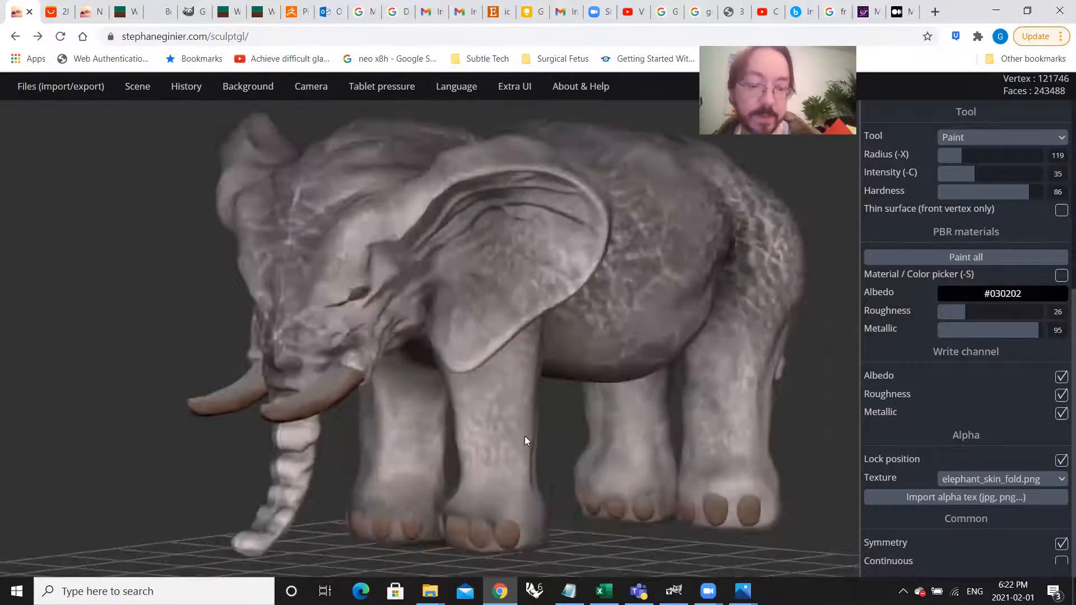
Step: Stamp the skin-fold texture along the trunk, over the brow beside the eye and across the cheek toward the jaw
right_drag(525, 436, 464, 510)
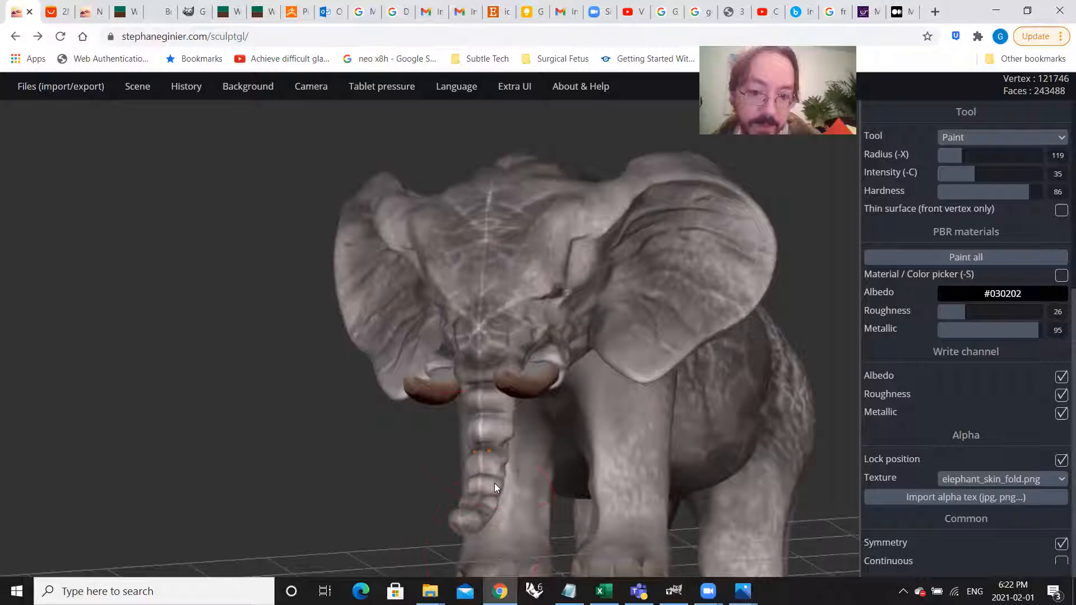
right_drag(503, 443, 484, 269)
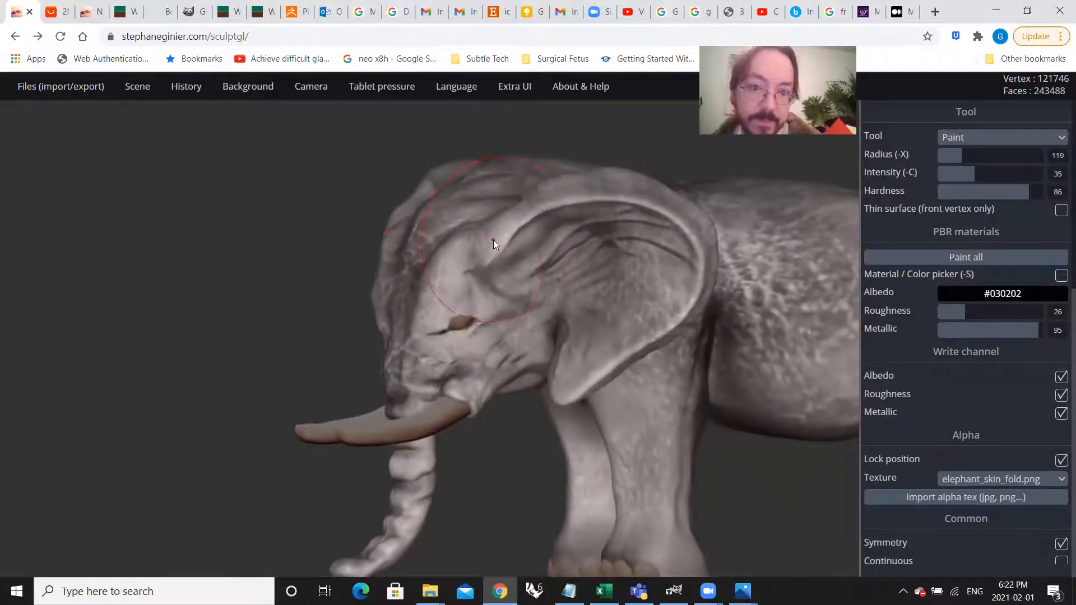
right_drag(548, 368, 492, 362)
scroll(491, 362, up, 3)
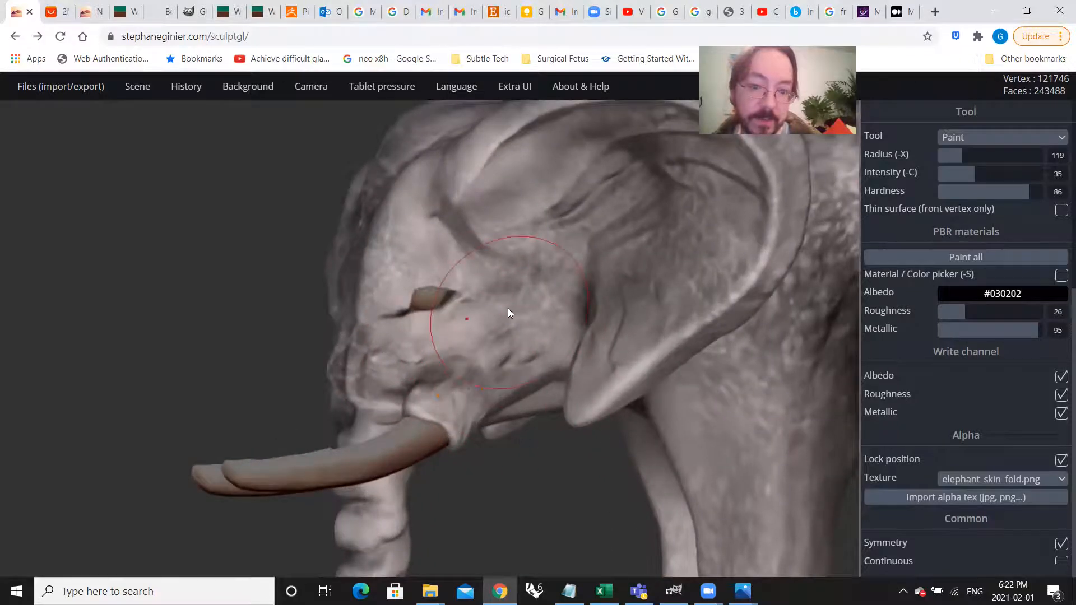
right_drag(554, 373, 569, 404)
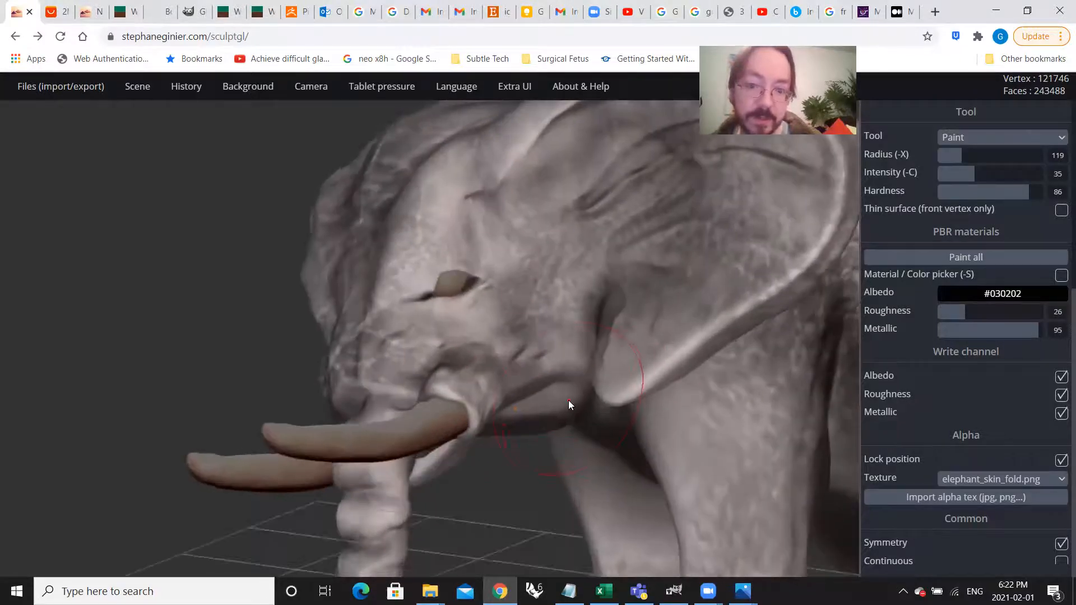
right_drag(503, 334, 428, 381)
Step: Examine the textured elephant from several sides, including the head, flank, legs and feet
scroll(415, 348, down, 4)
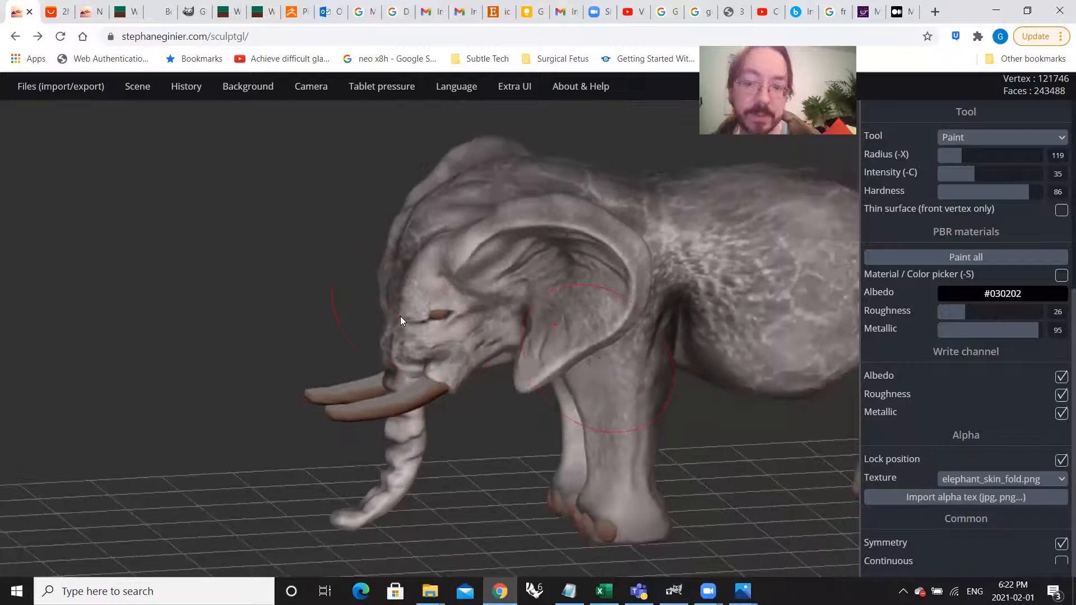
mouse_move(598, 354)
right_down()
mouse_move(439, 366)
mouse_move(497, 358)
right_up()
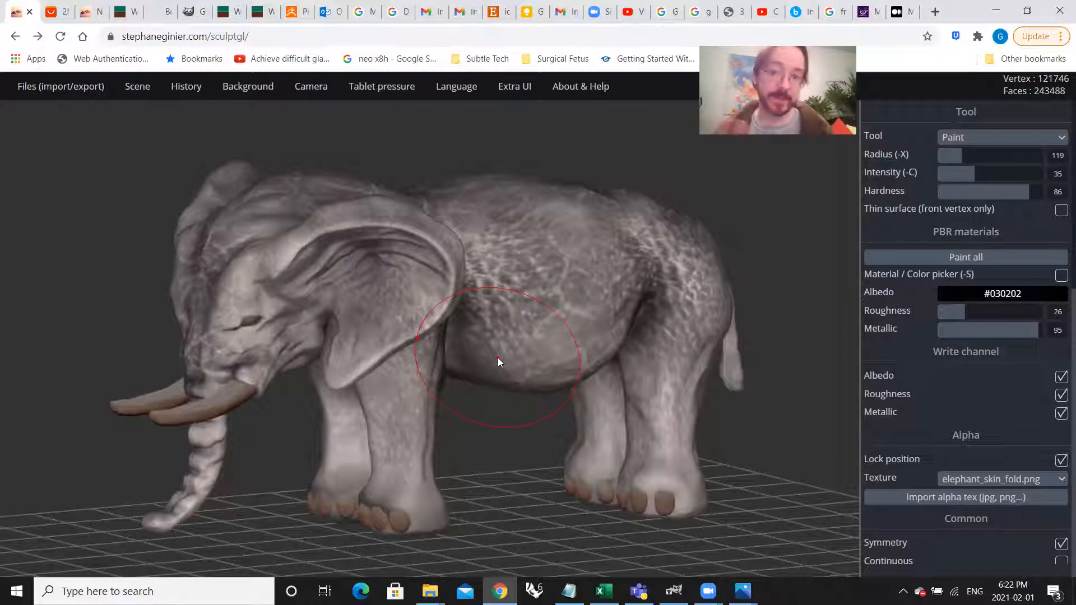
mouse_move(469, 401)
right_down()
mouse_move(562, 408)
mouse_move(548, 422)
mouse_move(563, 386)
mouse_move(462, 428)
right_up()
scroll(535, 357, up, 3)
right_drag(534, 358, 592, 401)
scroll(614, 380, up, 3)
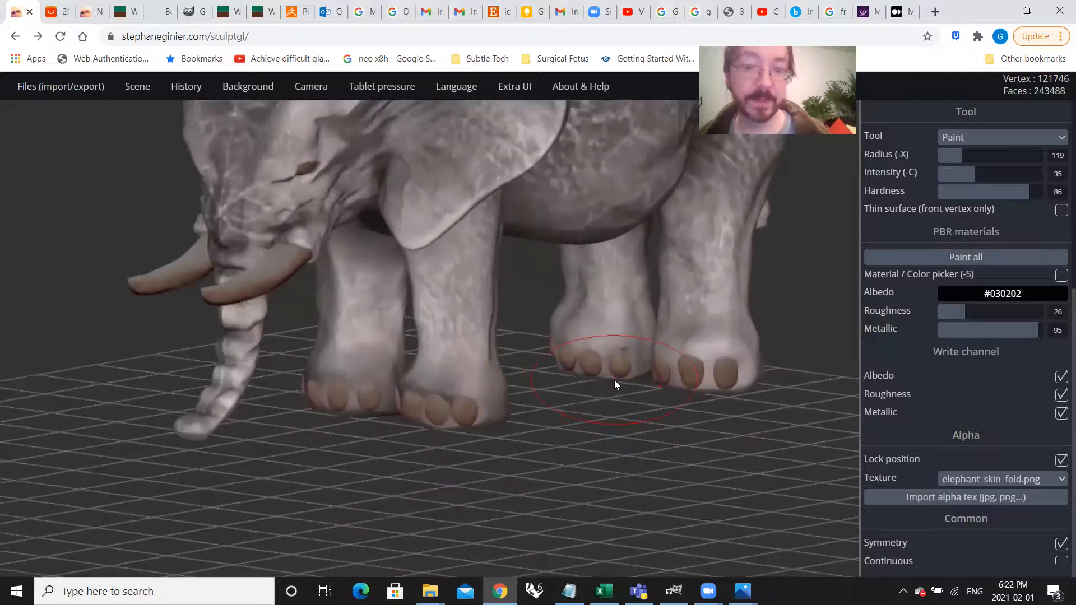
scroll(466, 397, down, 2)
mouse_move(466, 397)
right_down()
mouse_move(491, 402)
mouse_move(407, 401)
mouse_move(339, 310)
right_up()
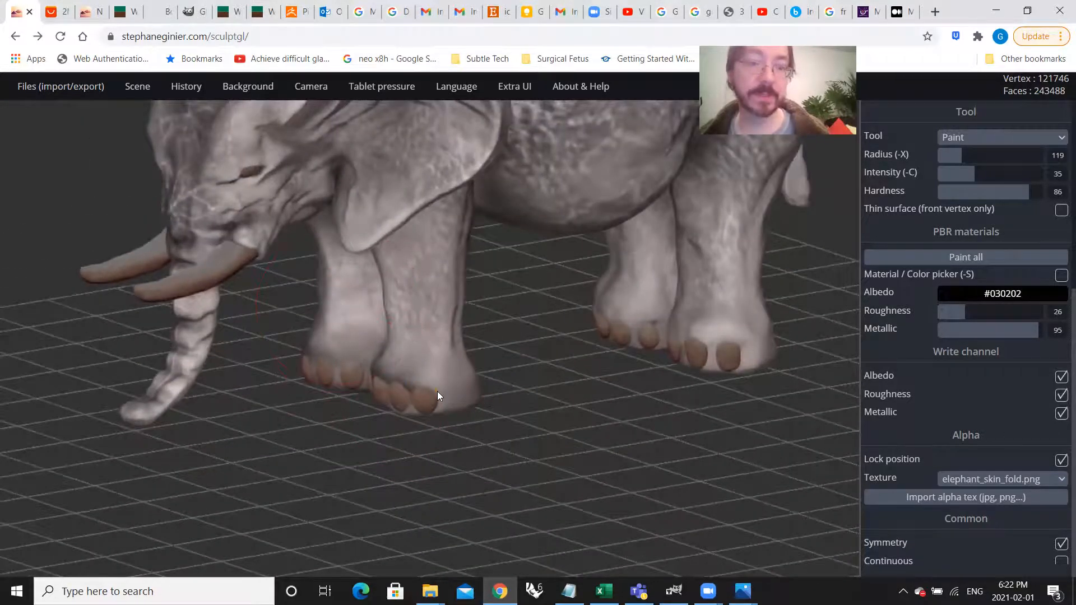
middle_drag(438, 315, 637, 468)
right_drag(636, 468, 488, 393)
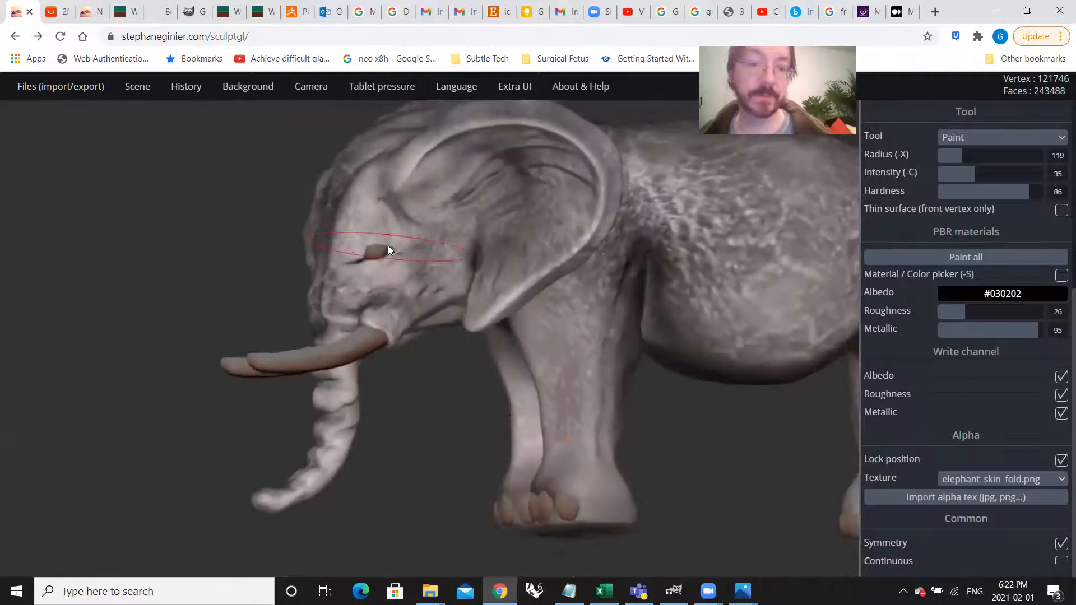
Step: Select the near tusk and add the far tusk to the selection
scroll(361, 241, up, 3)
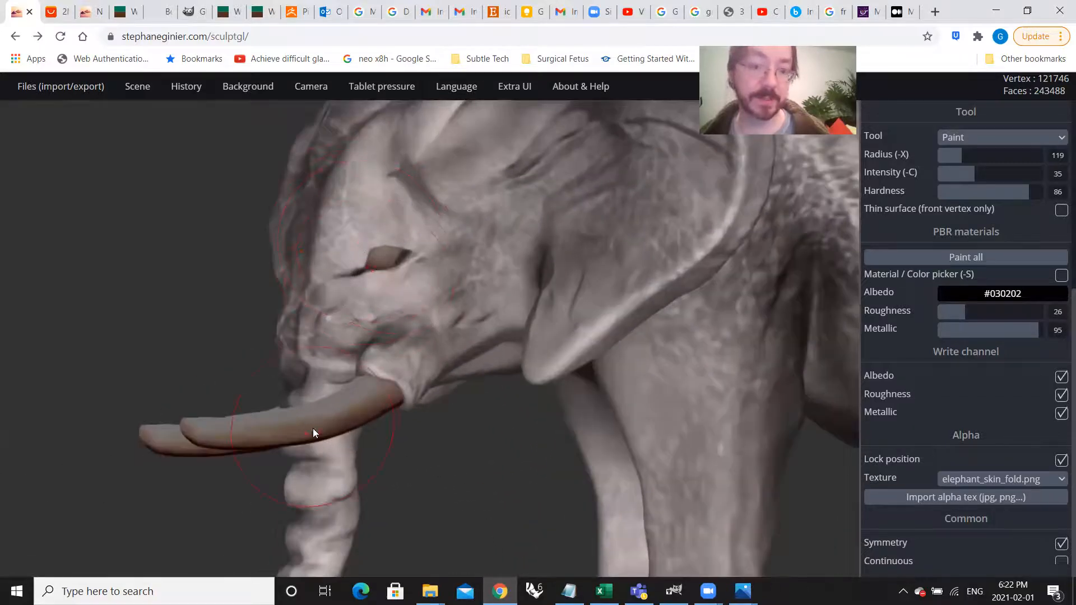
right_drag(313, 429, 379, 436)
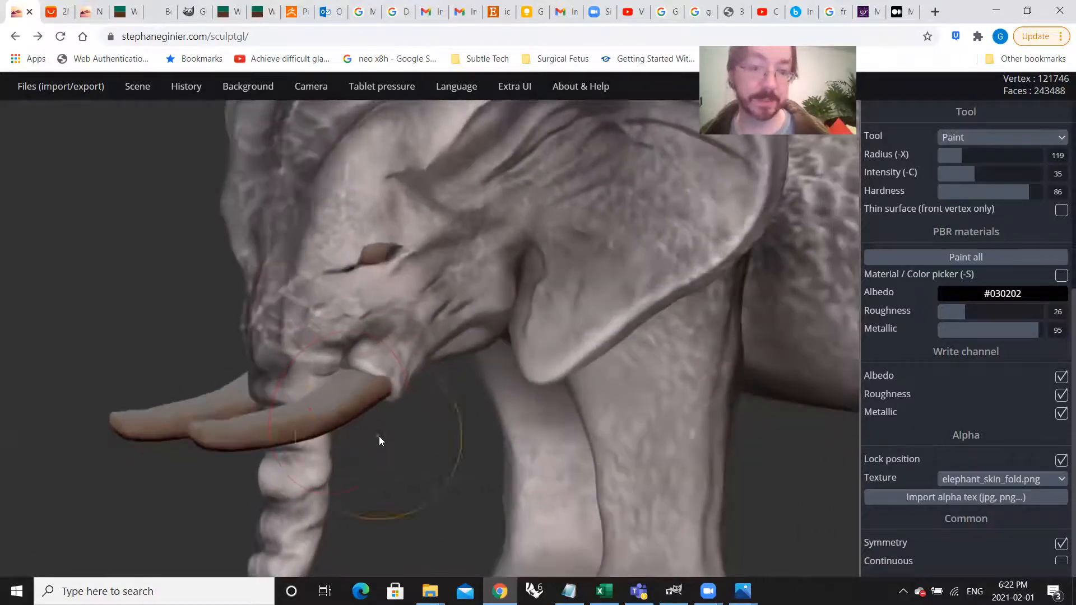
click(338, 410)
click(560, 286)
click(339, 402)
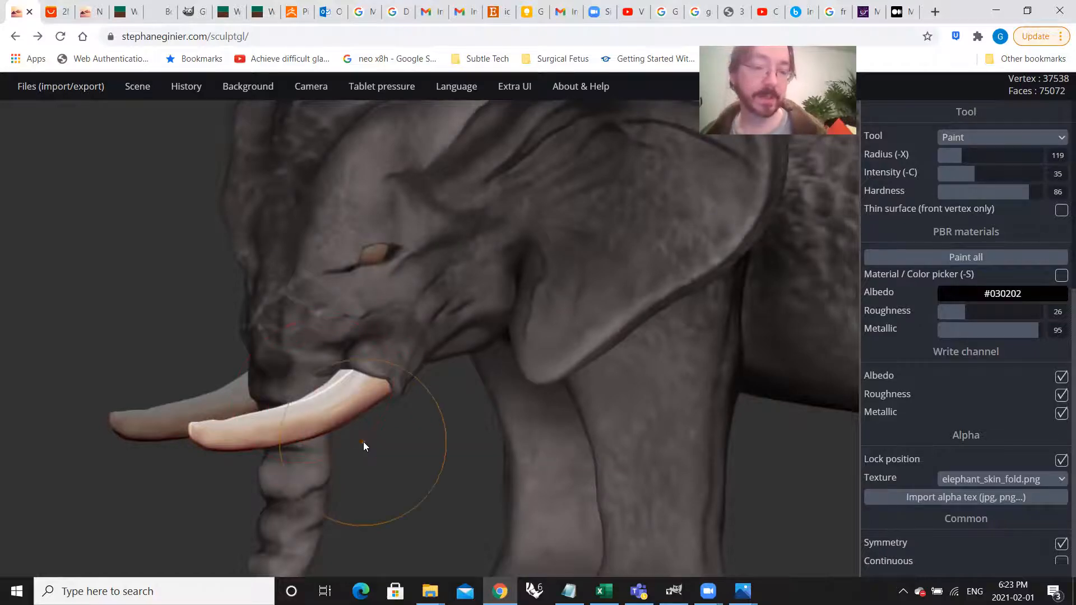
drag(388, 445, 431, 451)
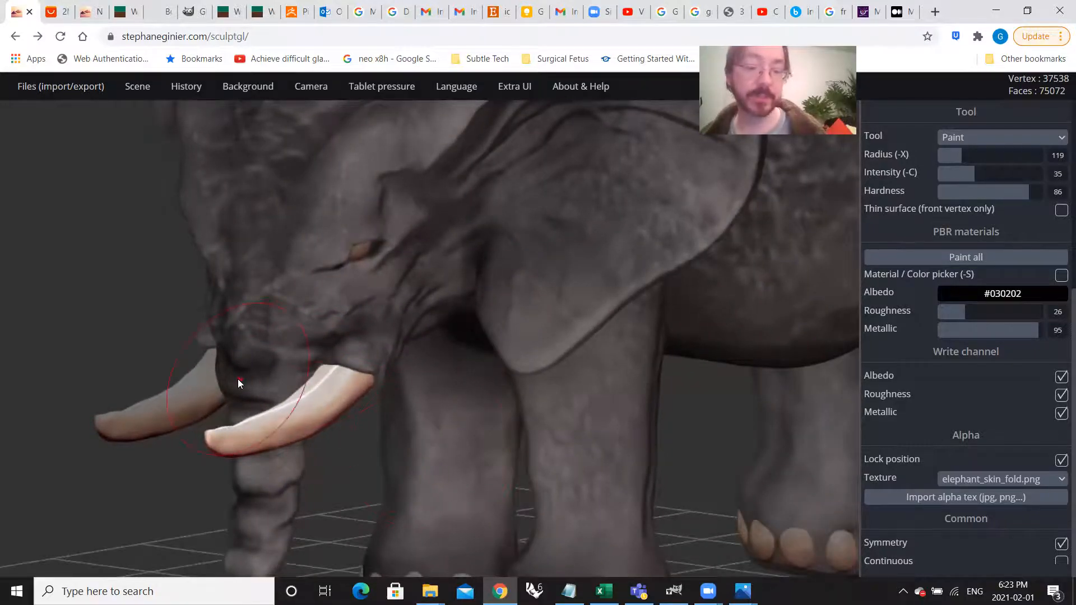
key(shift)
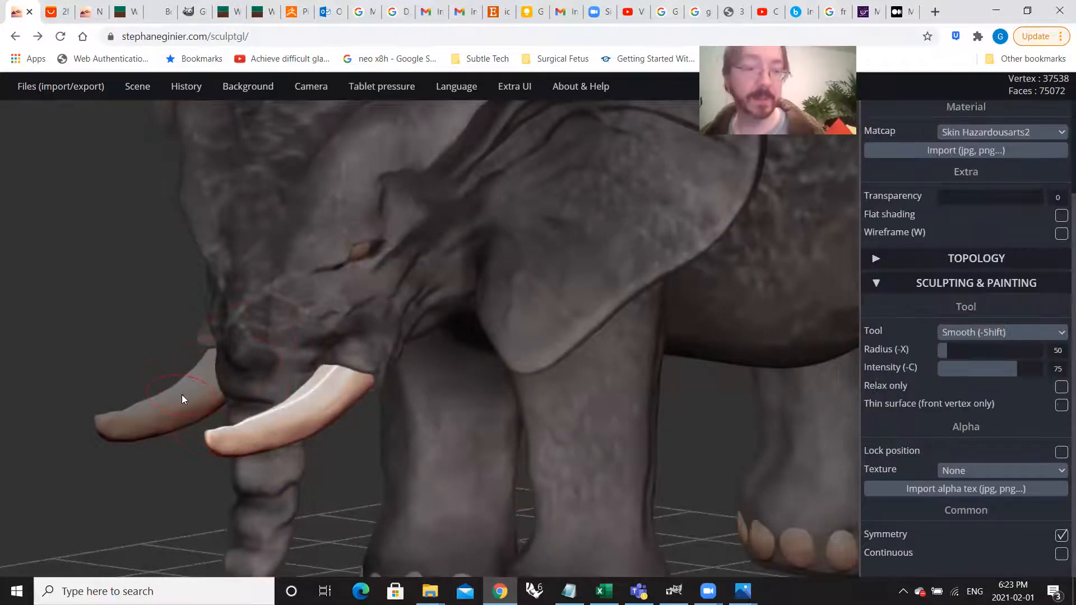
shift+drag(182, 395, 183, 401)
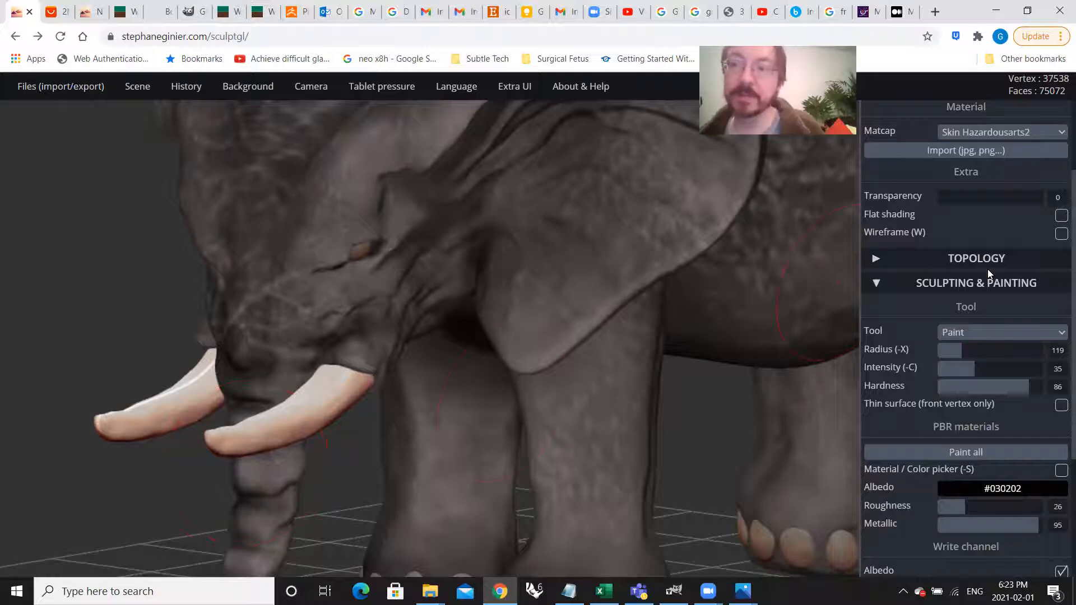
Step: Change the matcap of the selected tusks to White
scroll(996, 280, up, 2)
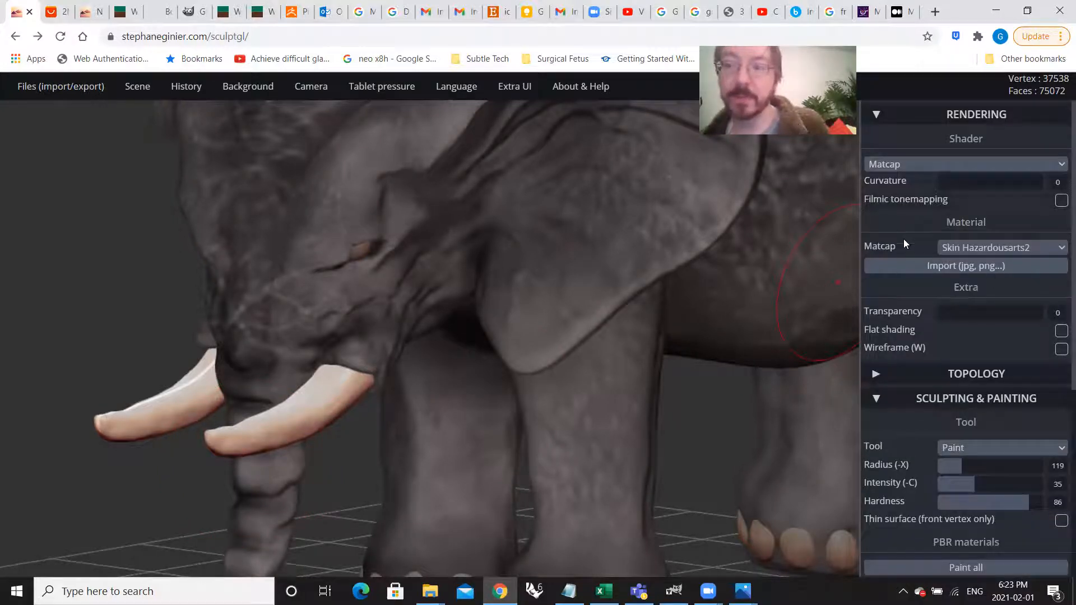
click(956, 256)
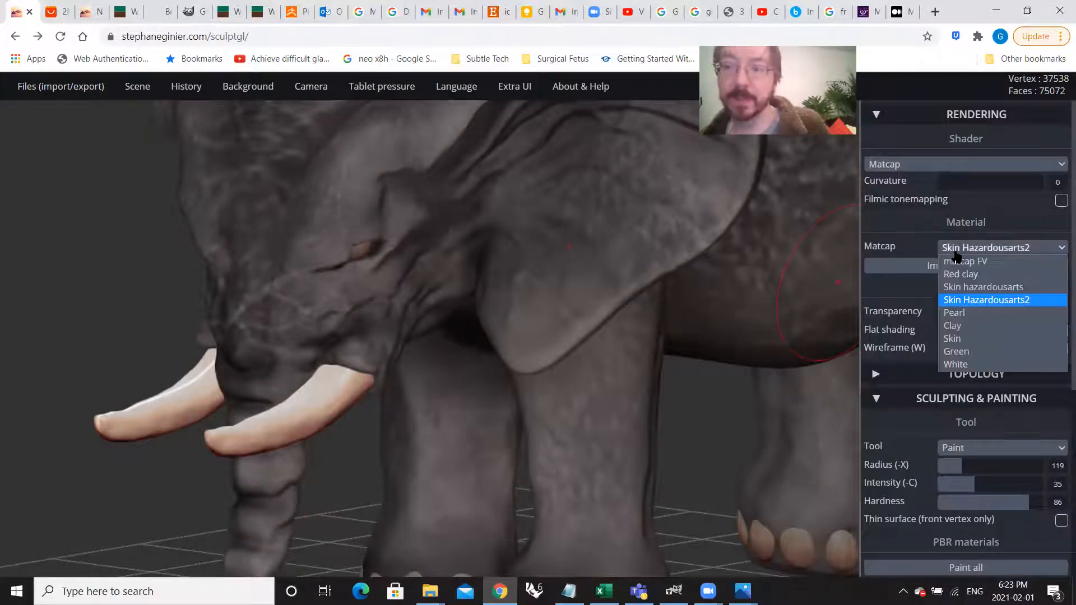
click(986, 364)
scroll(448, 372, down, 2)
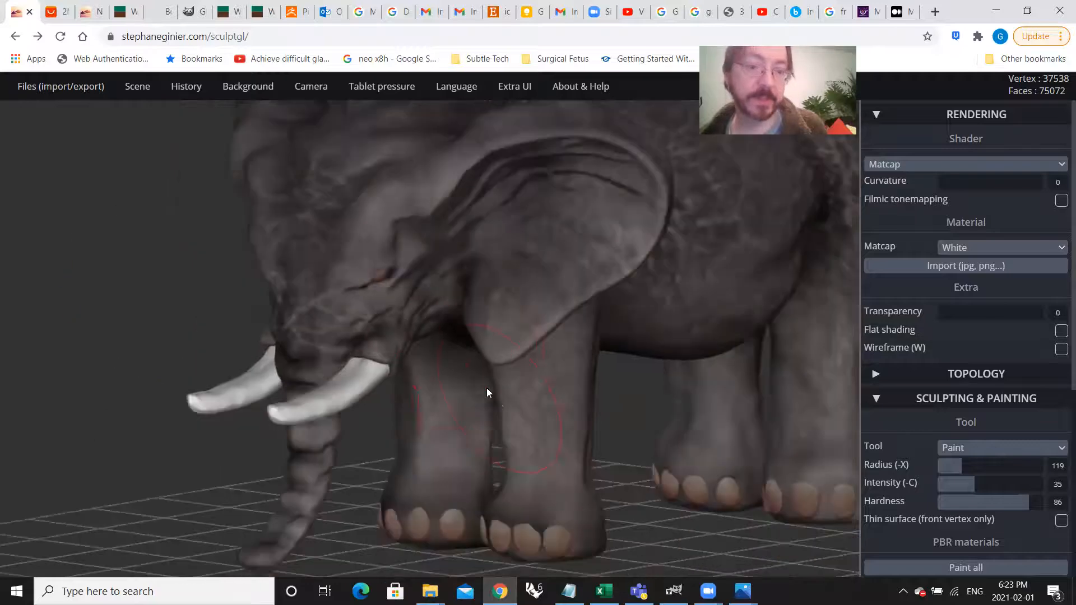
Step: Select the tusks one at a time, leaving only the far tusk selected
right_drag(456, 399, 476, 390)
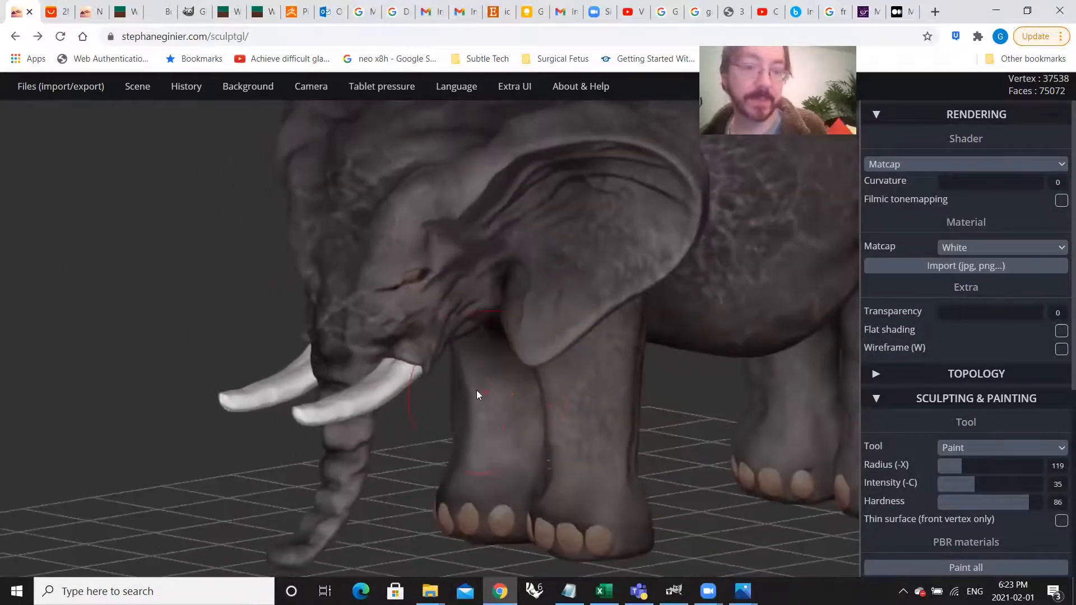
click(382, 385)
click(273, 391)
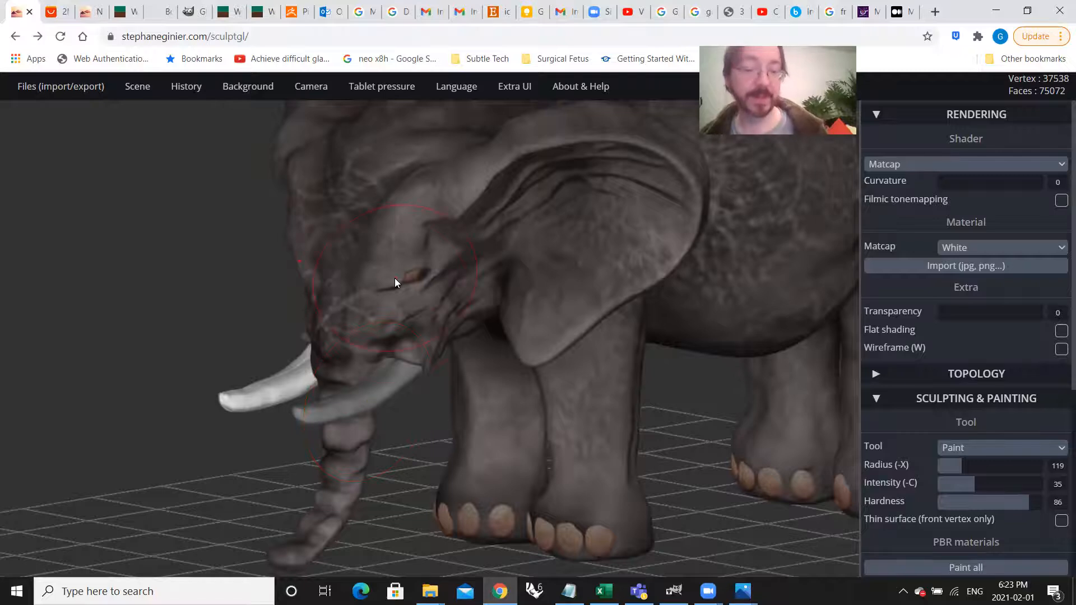
Step: Select the elephant's eye mesh and change its matcap to White
scroll(394, 278, up, 5)
scroll(395, 278, up, 5)
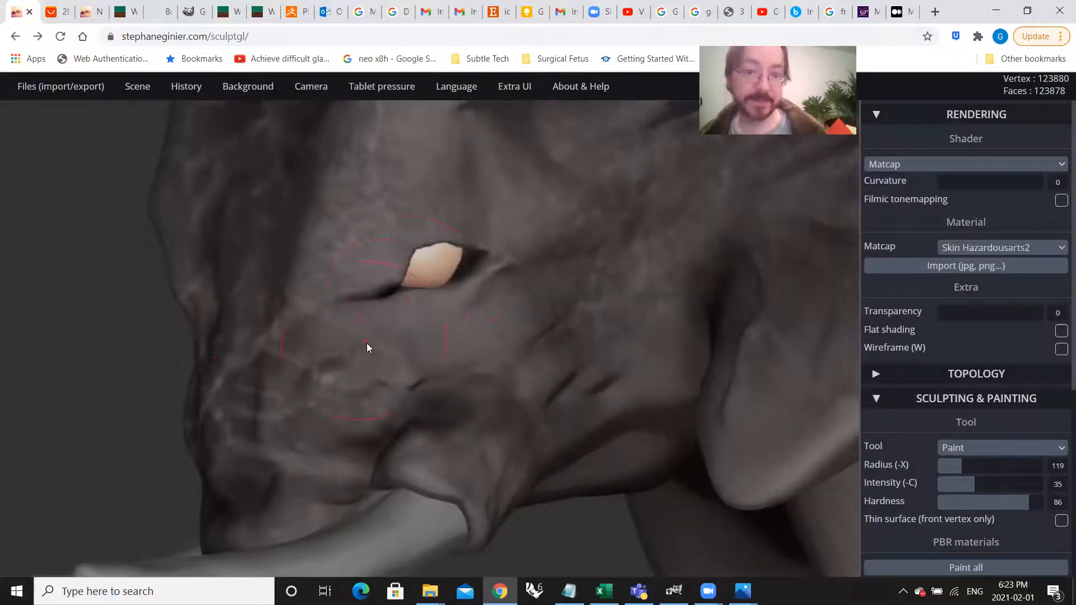
scroll(490, 353, up, 5)
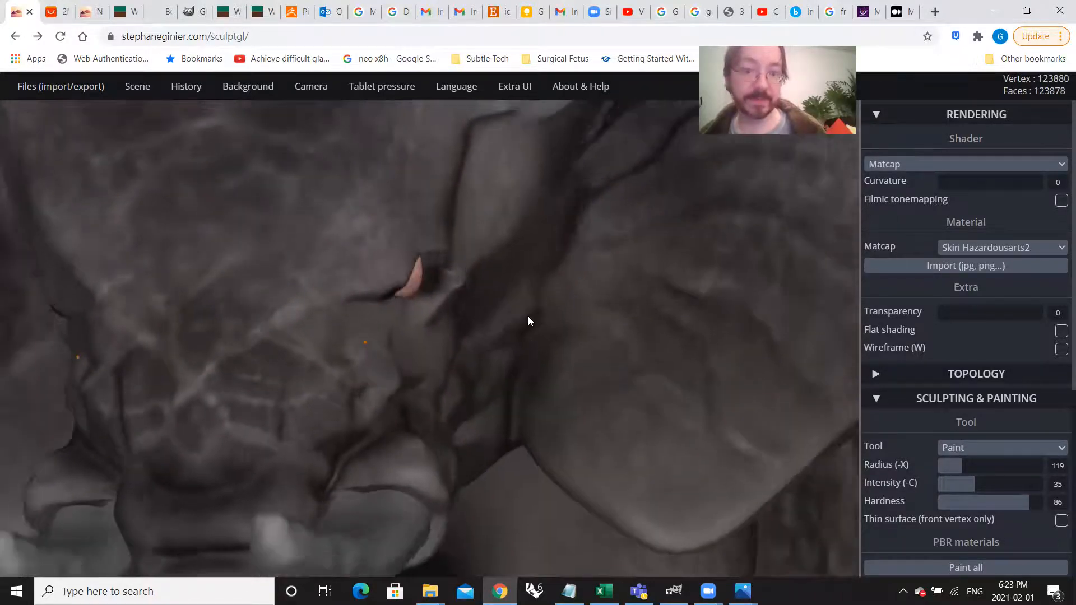
scroll(528, 321, down, 10)
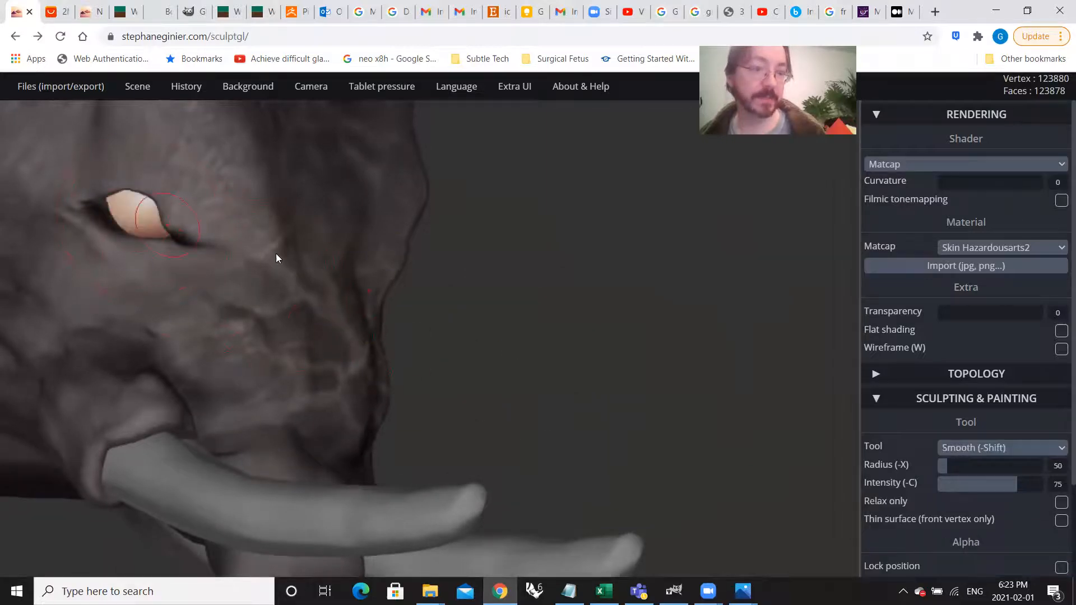
scroll(276, 280, up, 5)
click(935, 165)
click(936, 170)
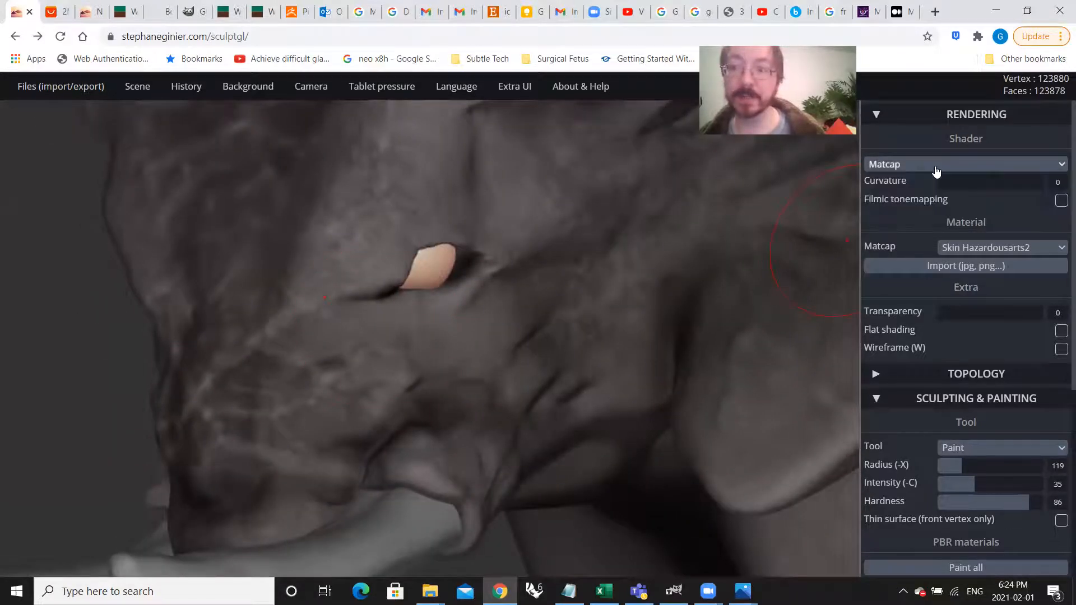
click(977, 248)
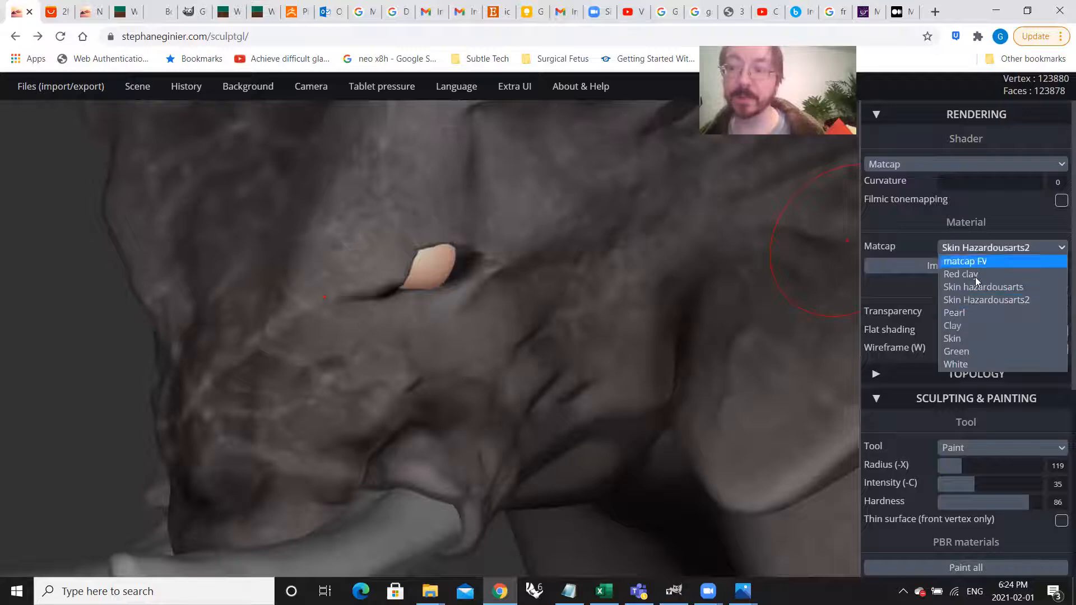
click(988, 363)
Step: Examine the white eye up close, from the side and from the front of the head
mouse_move(610, 308)
right_down()
mouse_move(451, 314)
mouse_move(533, 311)
mouse_move(385, 253)
right_up()
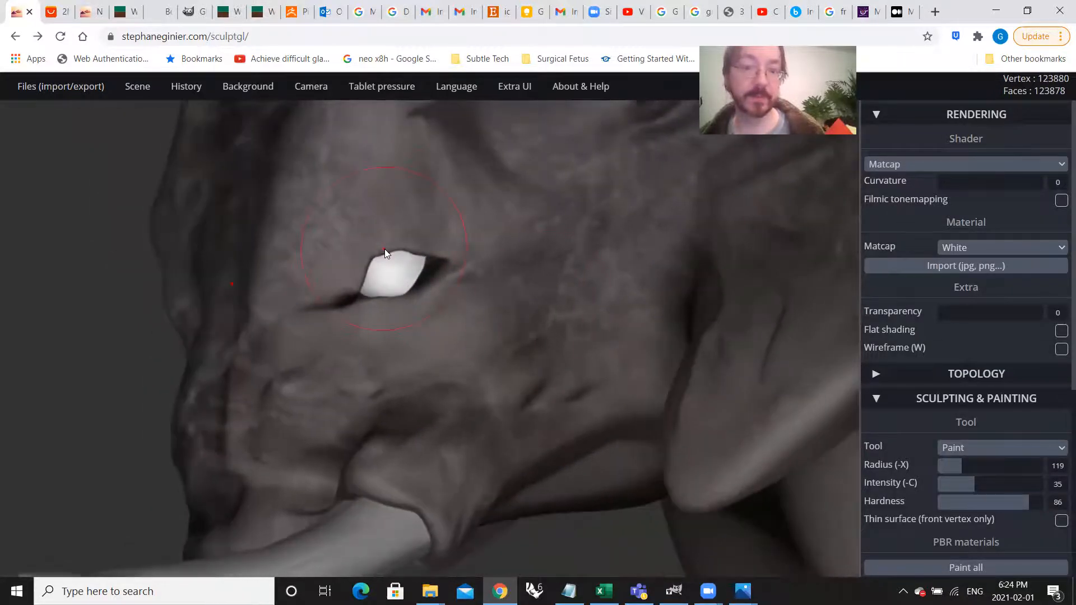
scroll(386, 254, up, 4)
scroll(385, 250, down, 2)
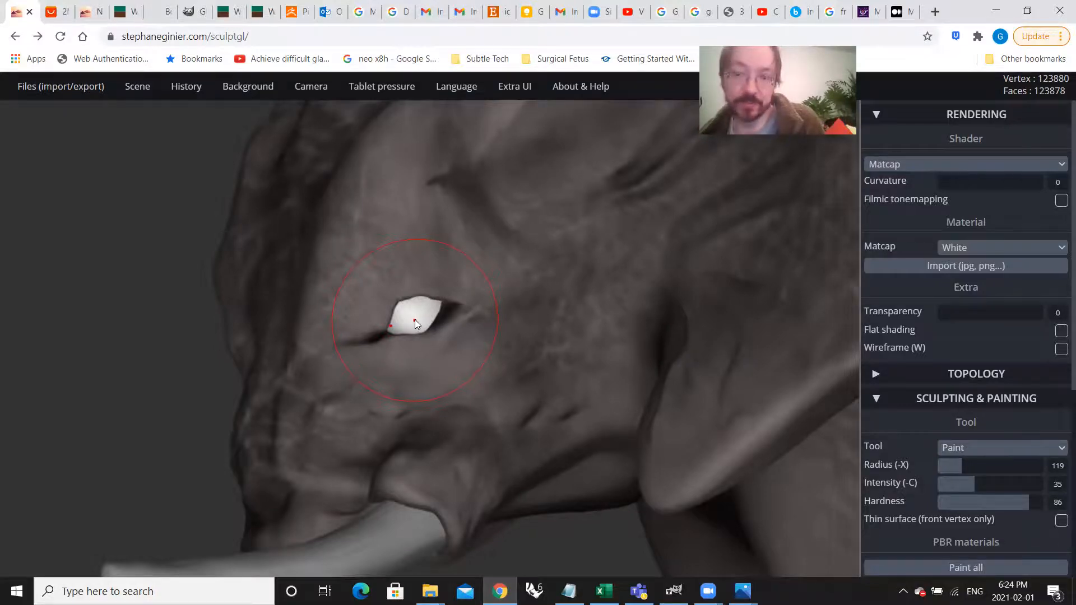
scroll(413, 318, up, 3)
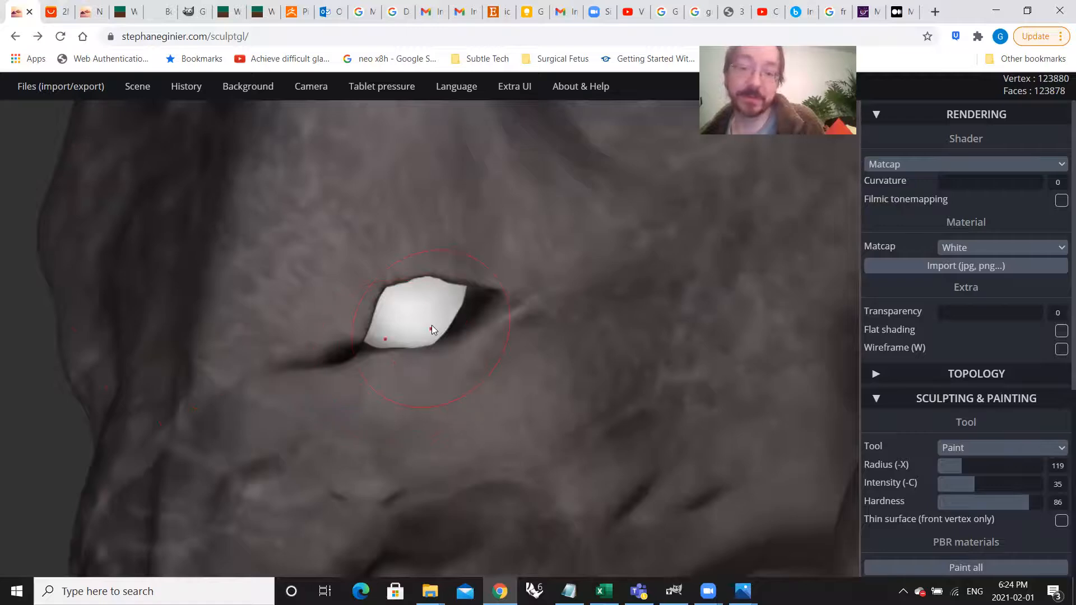
mouse_move(355, 366)
right_down()
mouse_move(646, 366)
mouse_move(346, 343)
right_up()
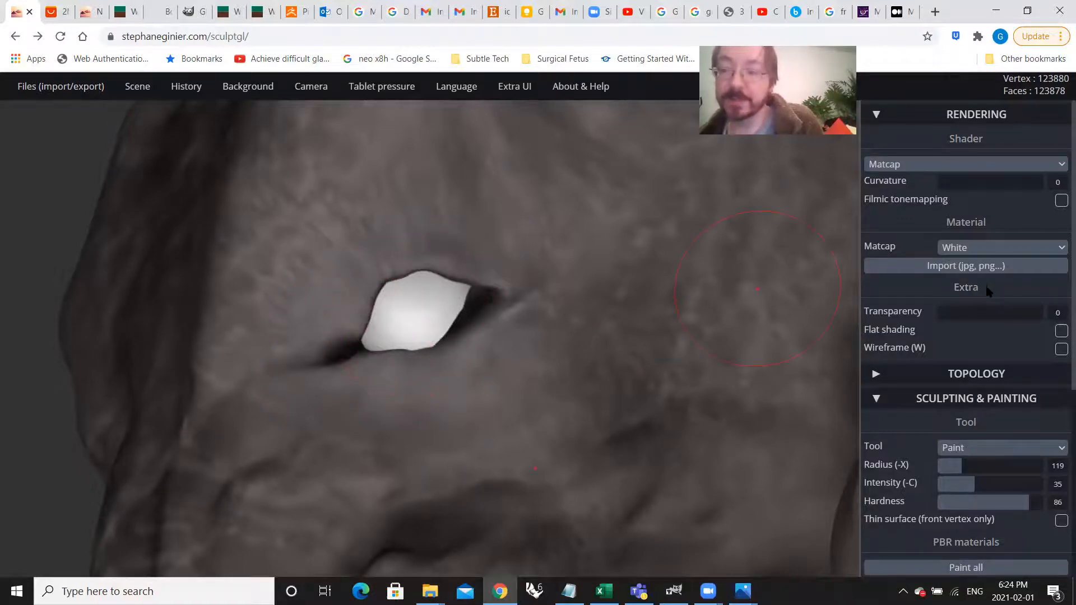
mouse_move(462, 301)
right_down()
mouse_move(526, 377)
mouse_move(782, 357)
mouse_move(288, 338)
mouse_move(449, 313)
right_up()
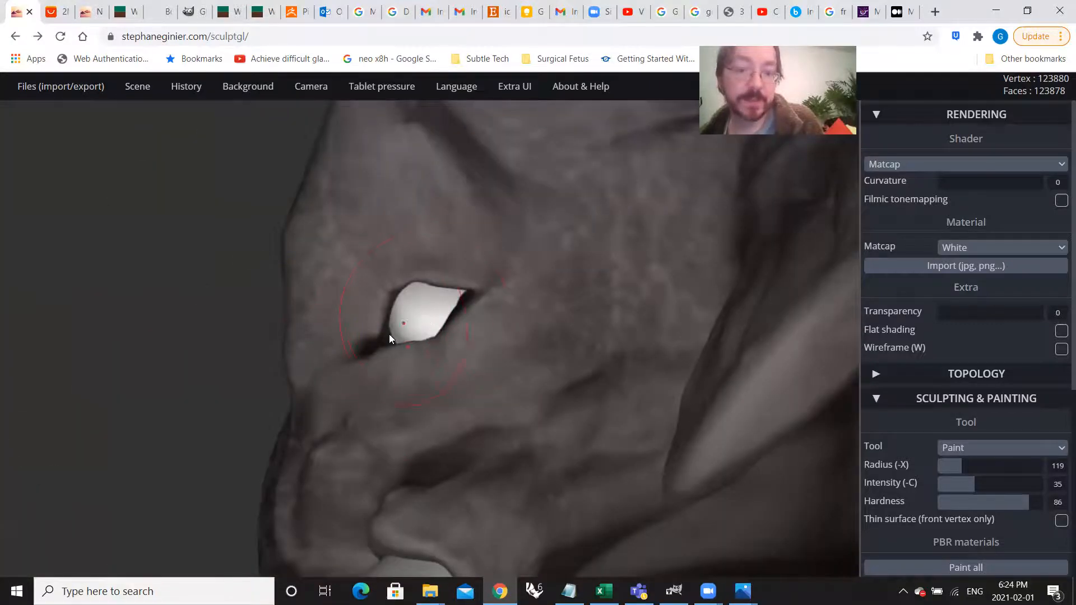
mouse_move(353, 362)
right_down()
mouse_move(557, 376)
mouse_move(475, 367)
mouse_move(577, 358)
mouse_move(537, 358)
mouse_move(528, 340)
mouse_move(493, 324)
right_up()
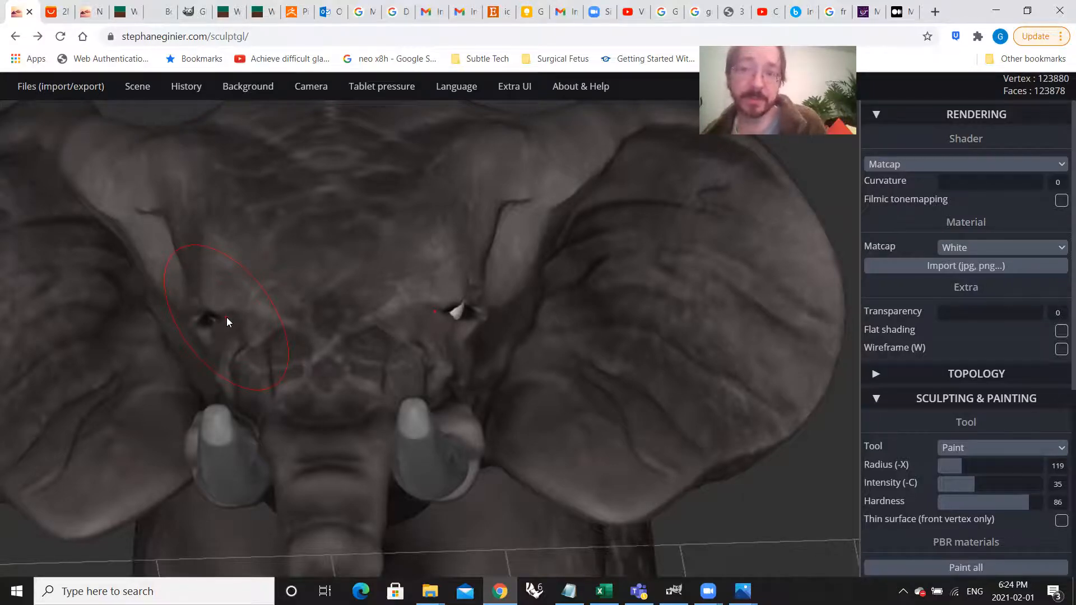
right_drag(479, 373, 241, 419)
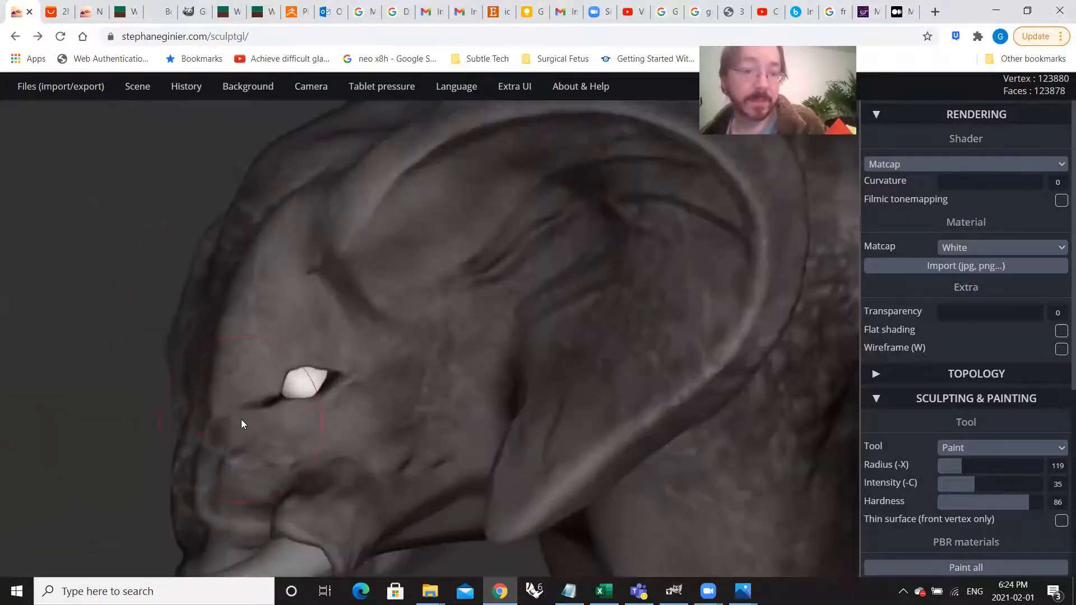
Step: Try painting dark colour over the white eye with the elephant_skin_fold.png alpha and undo the stroke
scroll(280, 407, up, 3)
scroll(279, 407, up, 2)
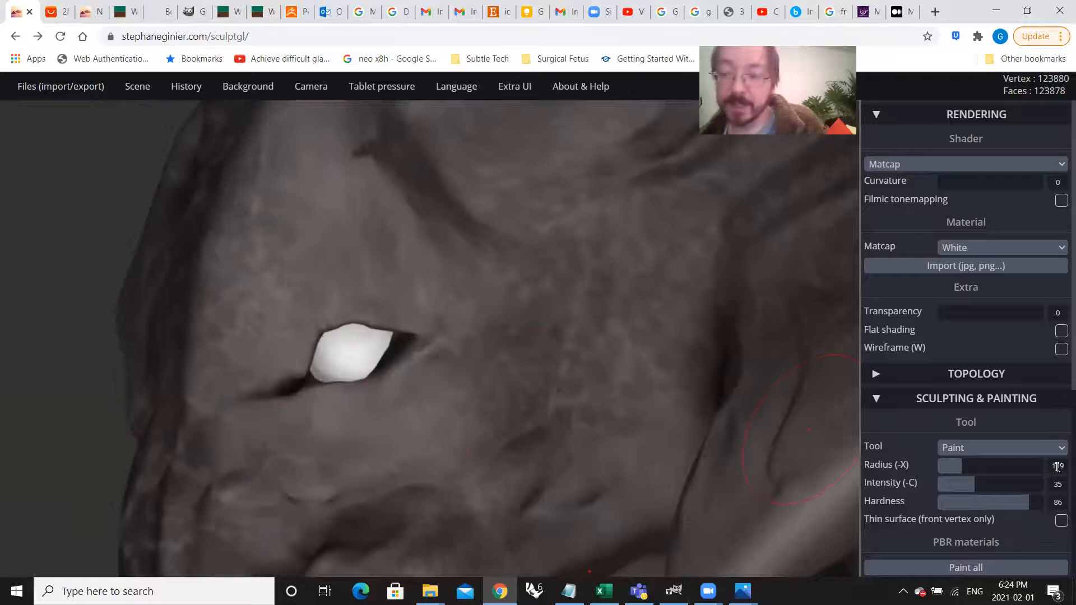
scroll(1038, 481, down, 5)
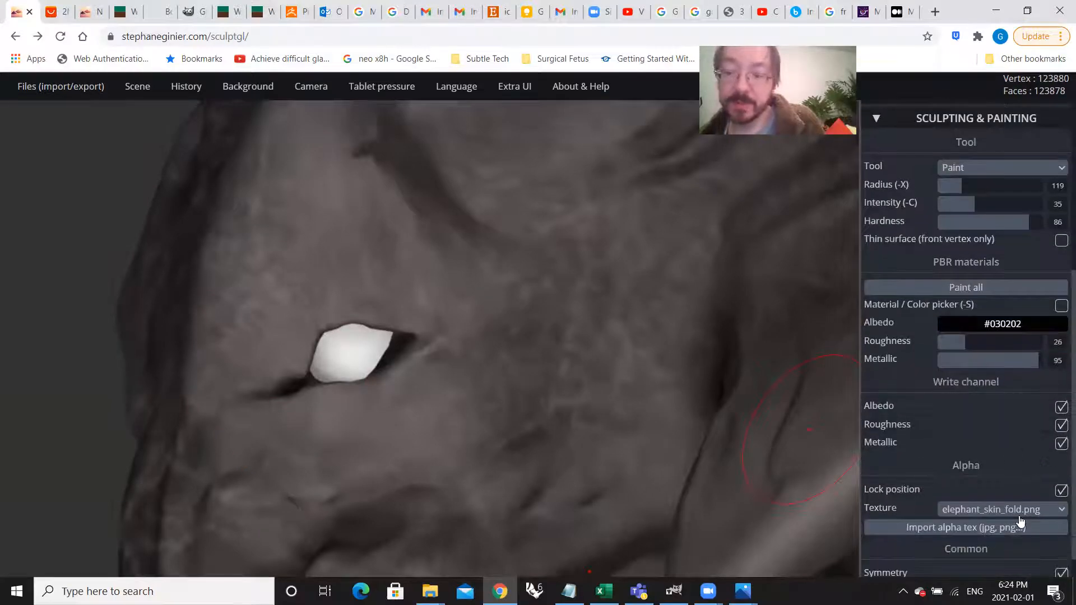
scroll(1033, 510, down, 1)
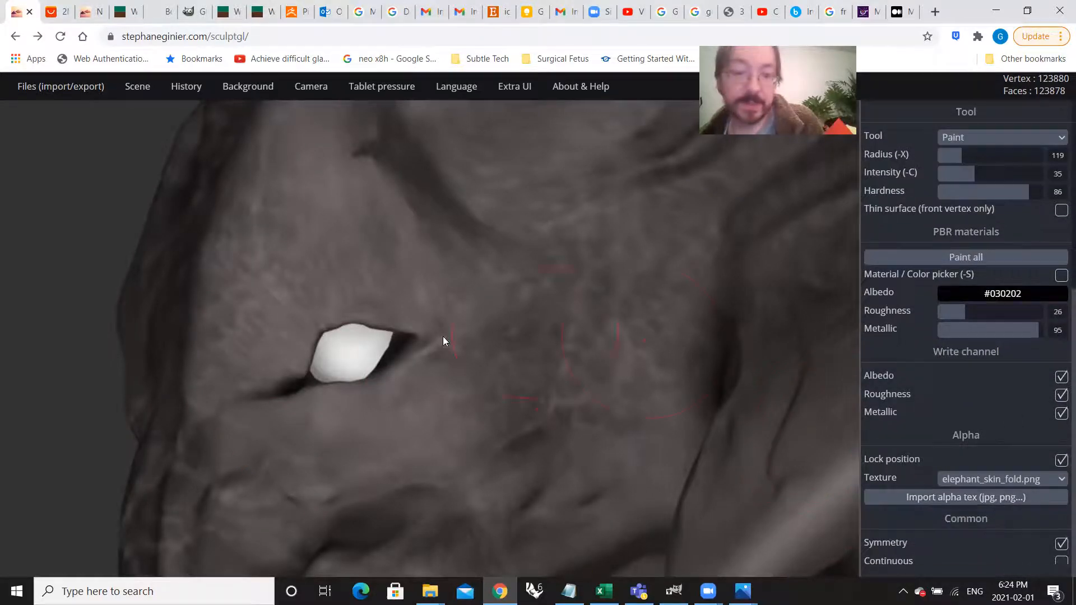
mouse_move(341, 357)
mouse_down()
mouse_move(387, 373)
mouse_move(387, 363)
mouse_move(420, 389)
mouse_move(372, 388)
mouse_up()
scroll(358, 357, up, 5)
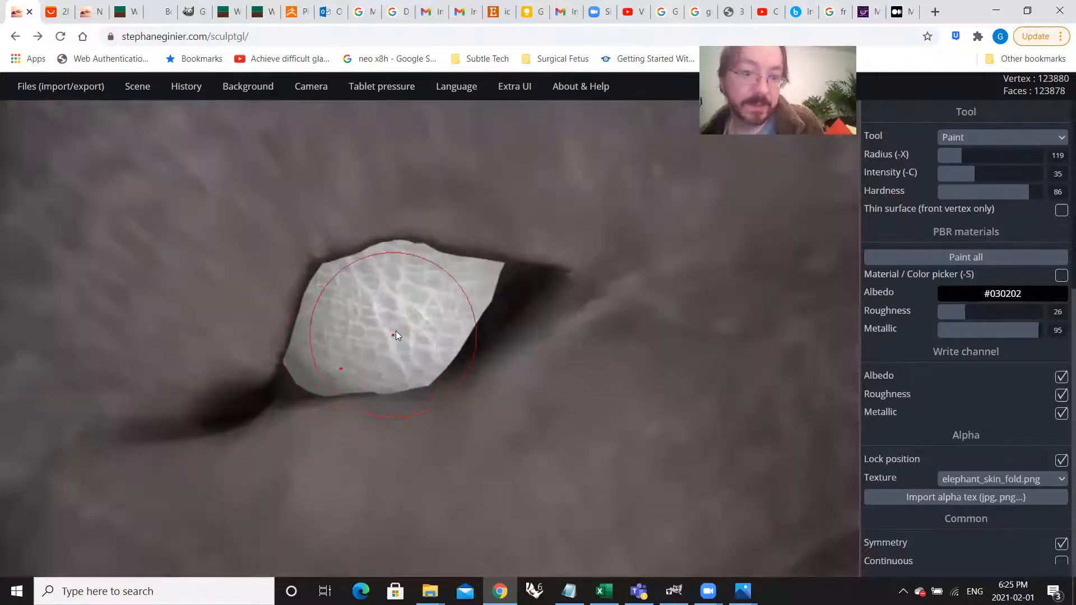
scroll(487, 351, down, 1)
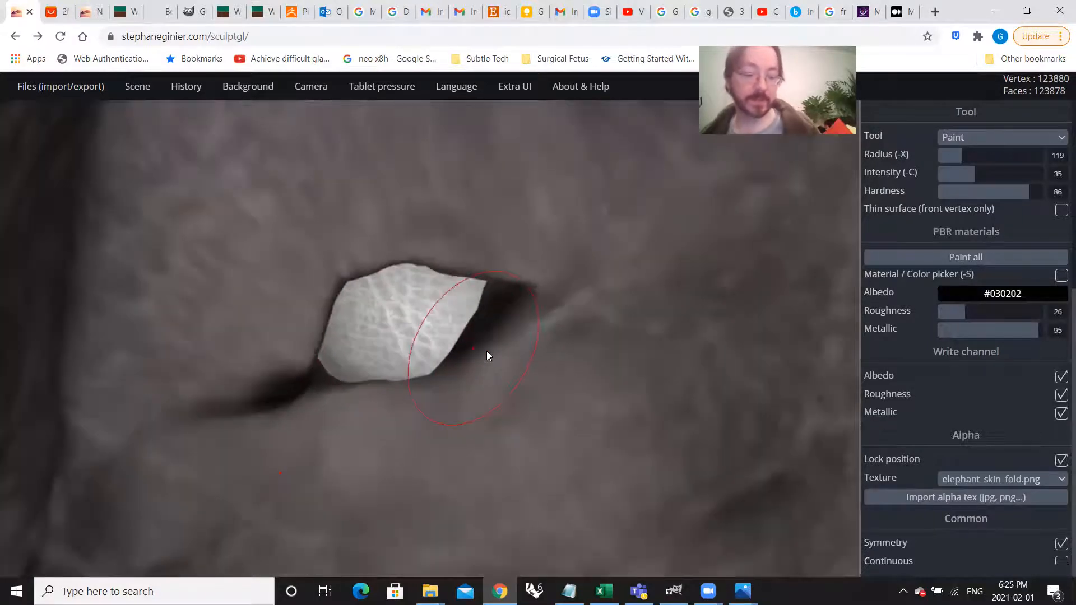
key(ctrl+z)
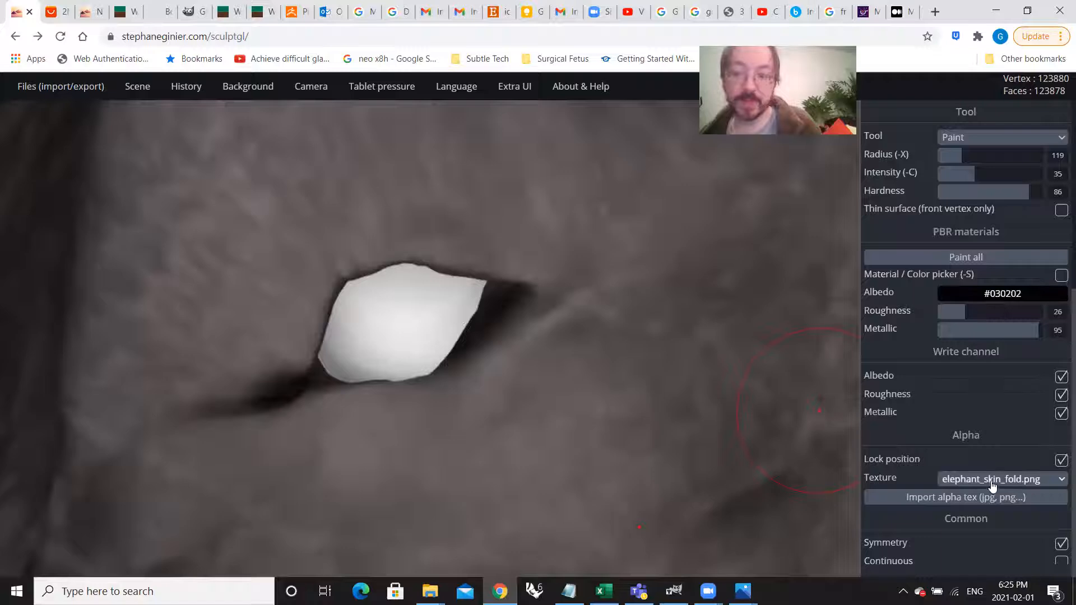
Step: Set the Paint tool's alpha texture to None and turn off Lock position
click(1016, 481)
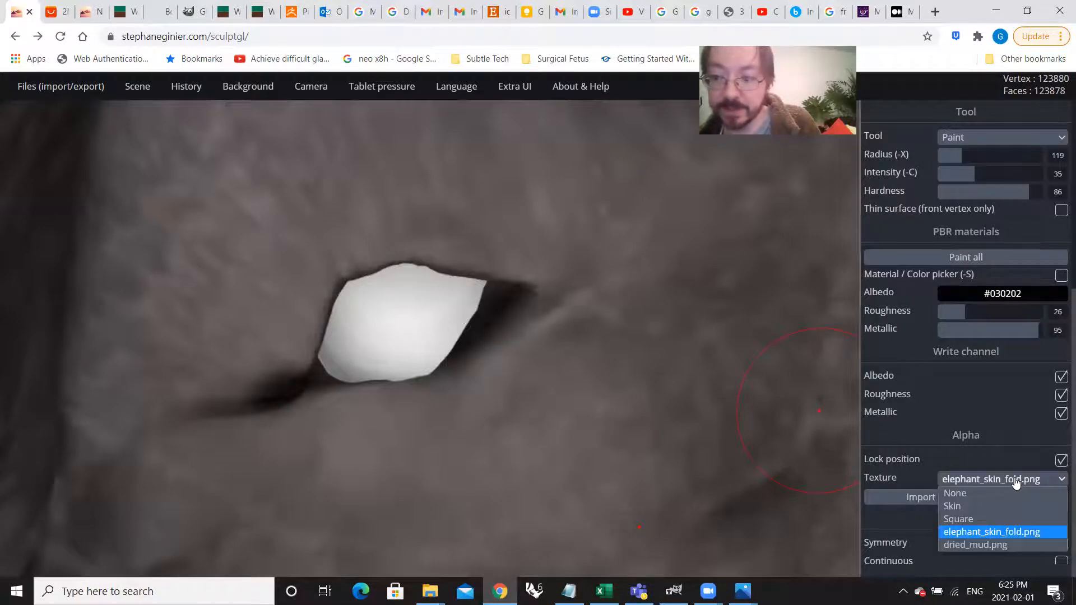
click(1011, 492)
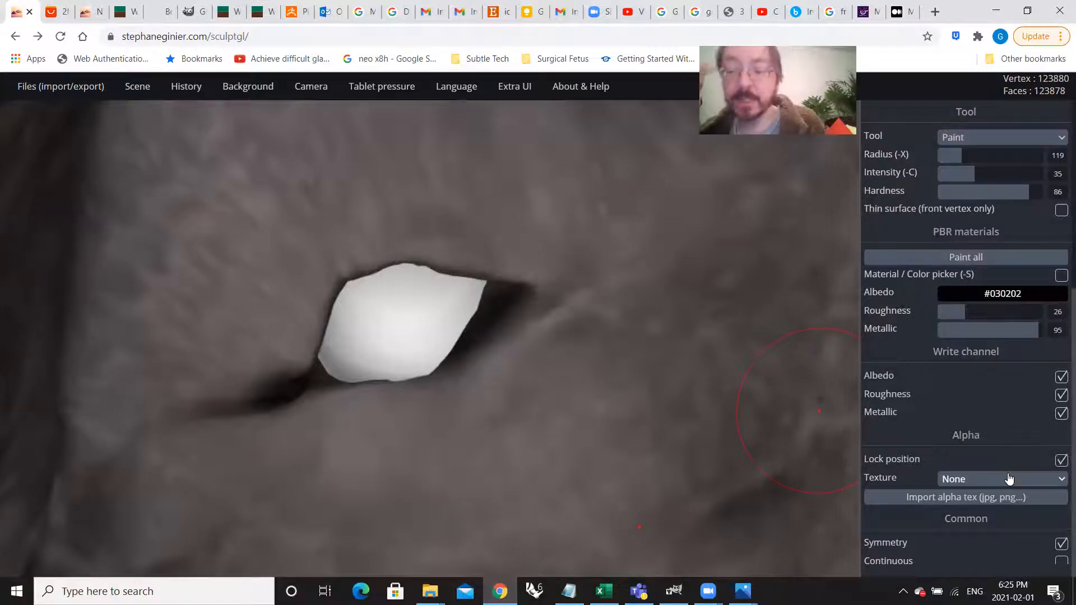
click(1061, 460)
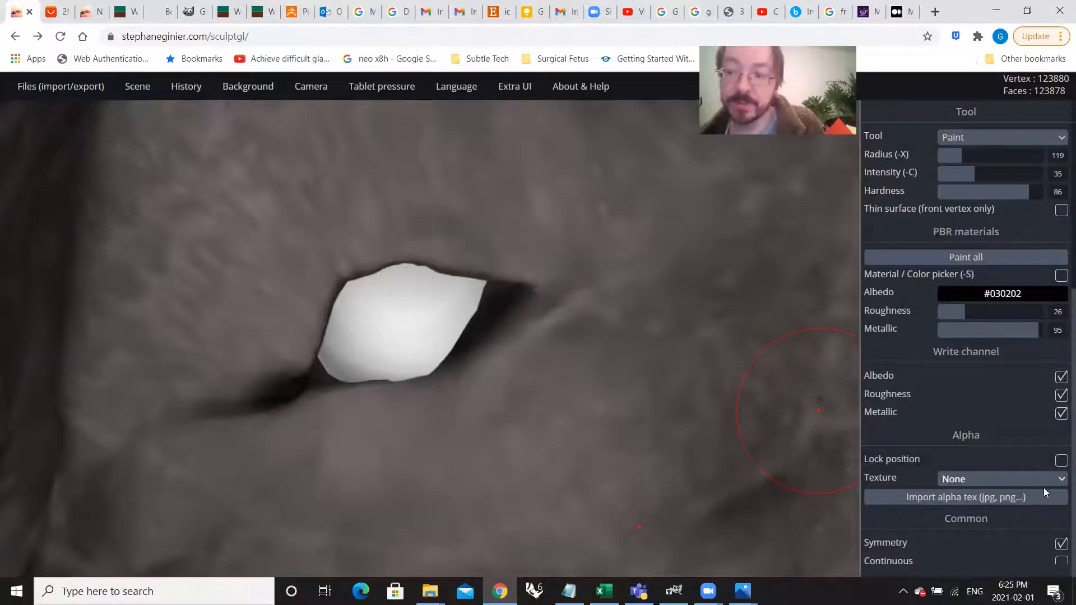
Step: Reduce the paint radius to 63, try freehand dark strokes on the eye and undo them
drag(407, 323, 426, 338)
key(ctrl+z)
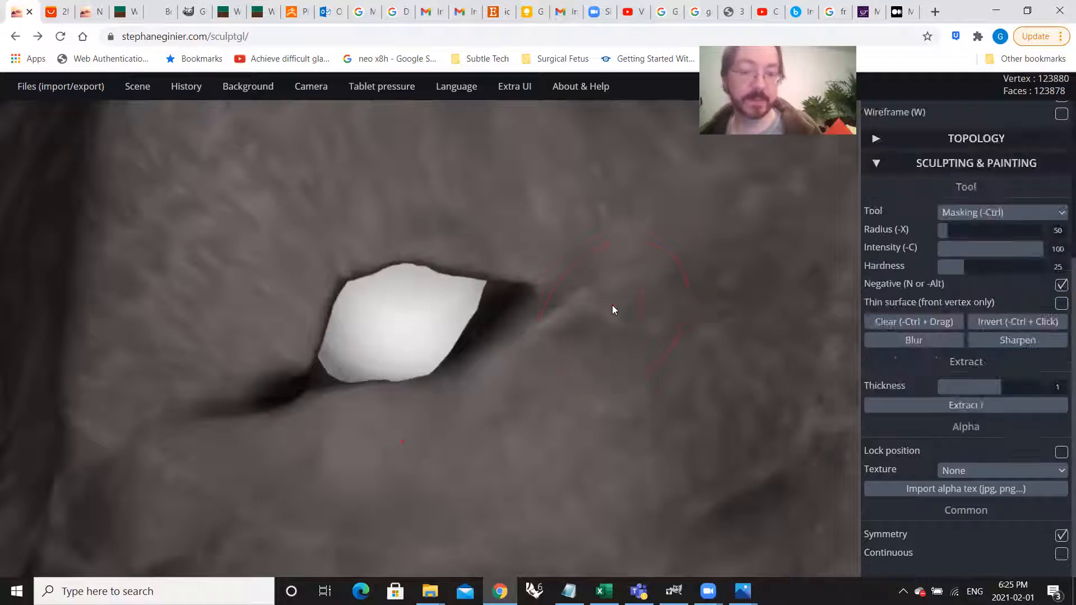
scroll(986, 222, up, 2)
drag(967, 224, 946, 224)
mouse_move(418, 302)
mouse_down()
mouse_move(395, 331)
mouse_move(353, 350)
mouse_up()
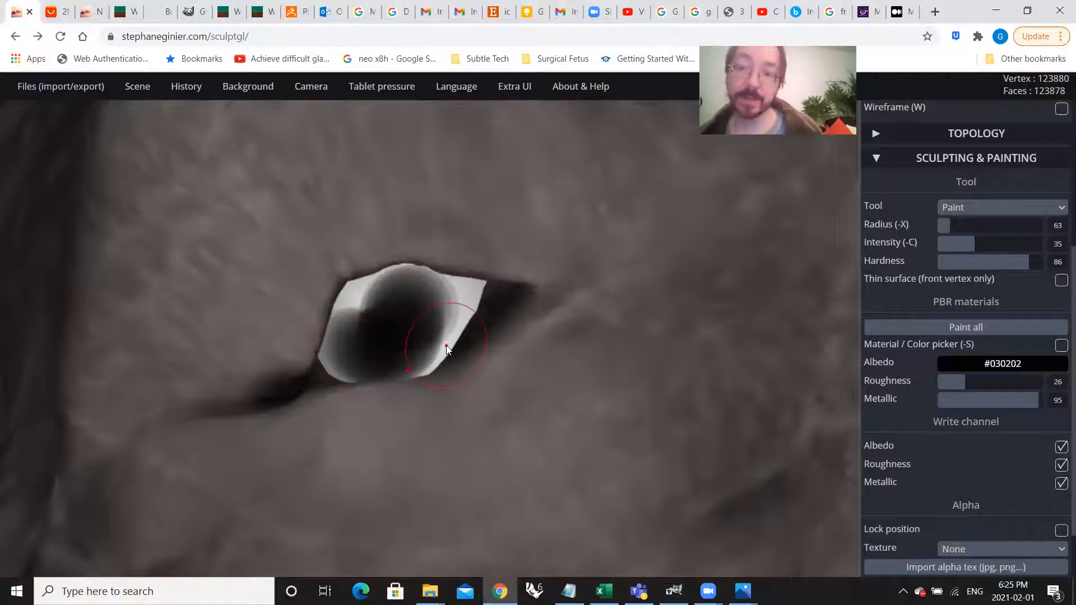
key(ctrl+z)
key(ctrl+z)
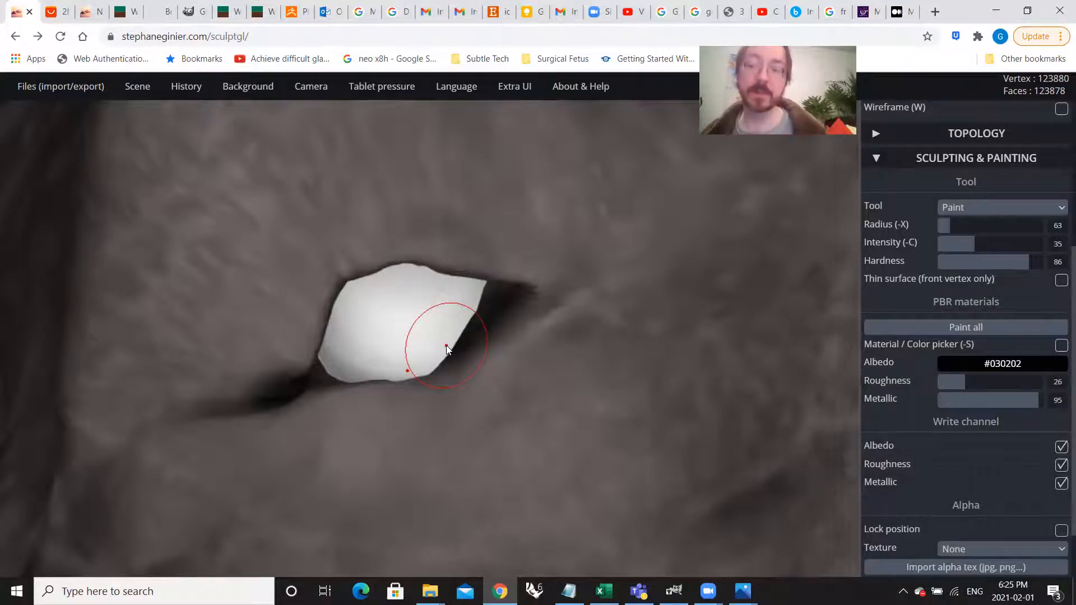
Step: Turn on Lock position, try stamping a round pupil on the eye at intensity 35 and undo it
scroll(981, 513, down, 1)
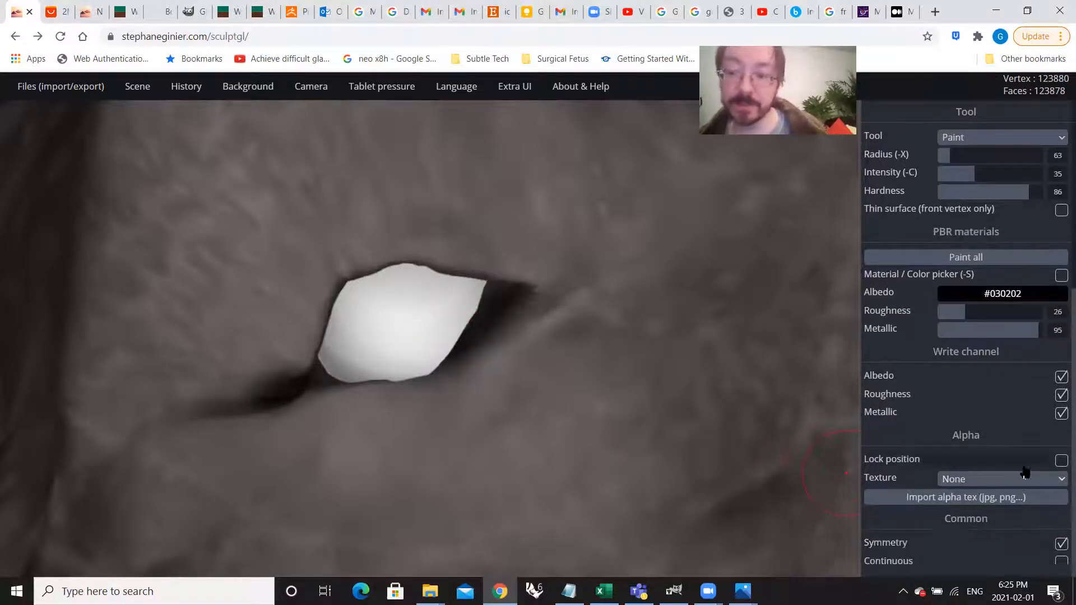
click(1061, 460)
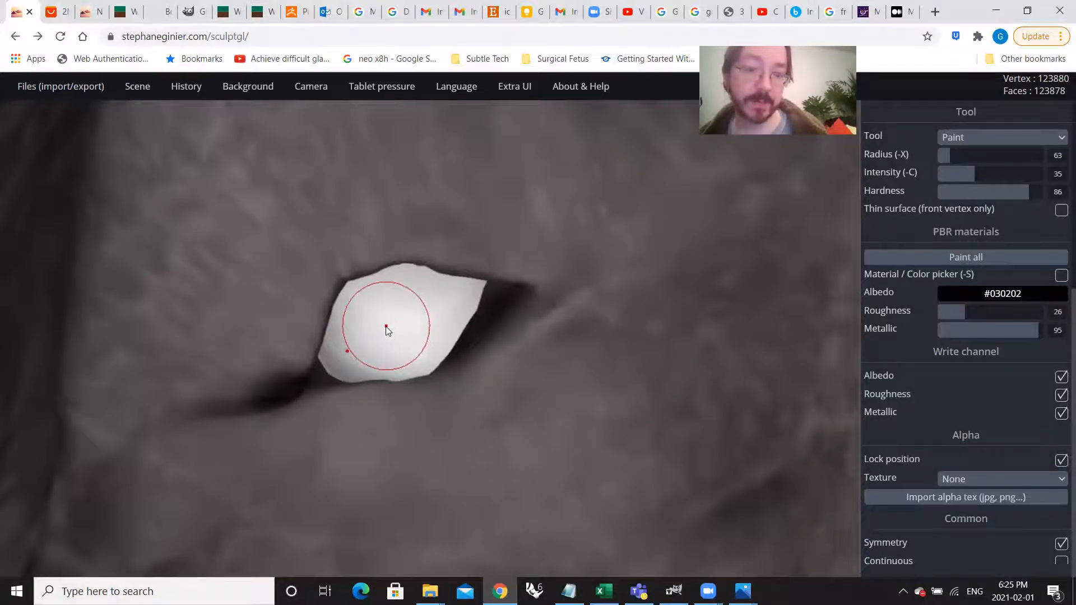
mouse_move(386, 331)
mouse_down()
mouse_move(425, 366)
mouse_move(421, 354)
mouse_up()
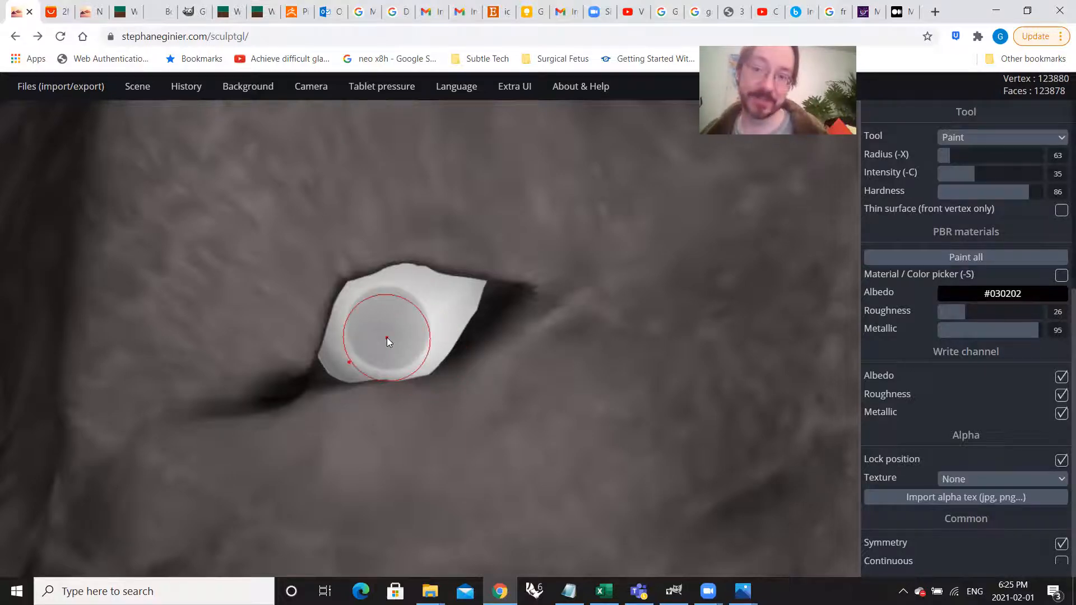
key(ctrl+z)
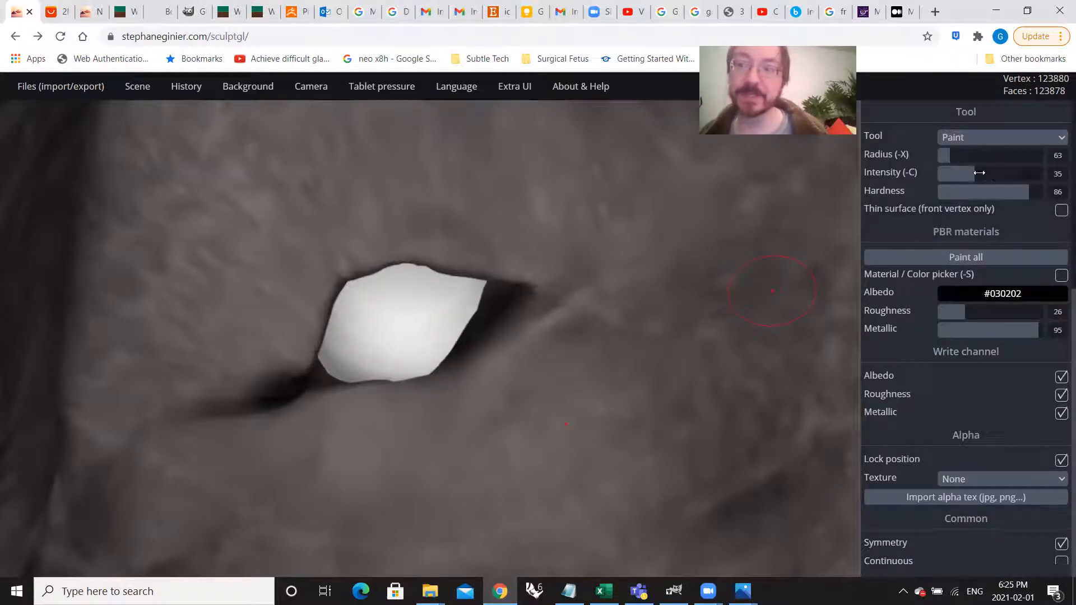
Step: Raise the paint intensity to 100 and stamp a round dark pupil in the middle of the white eye
drag(978, 174, 1046, 176)
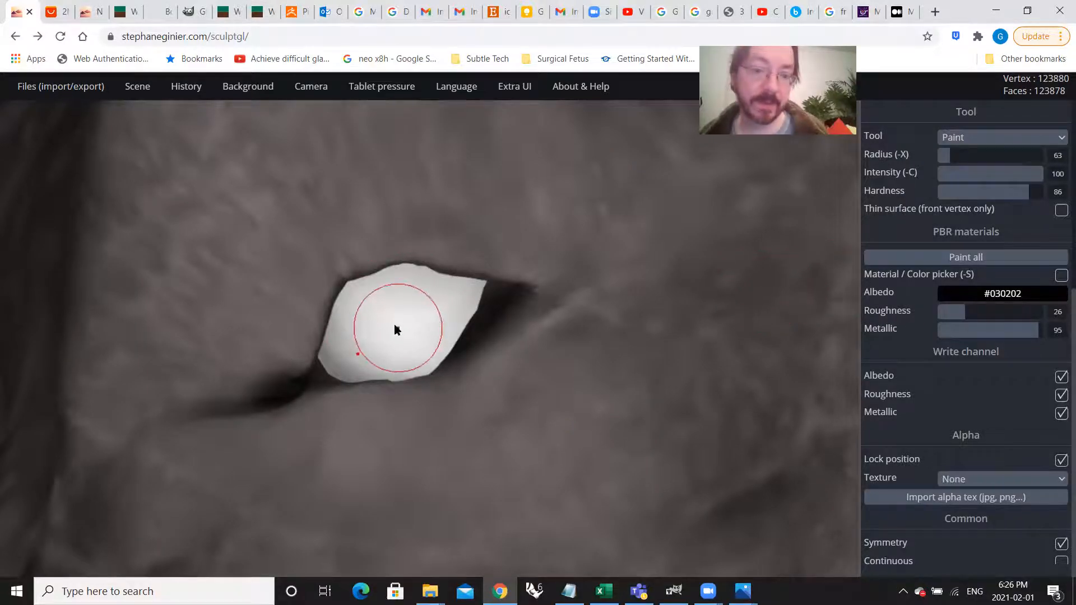
drag(393, 324, 417, 357)
scroll(483, 352, down, 4)
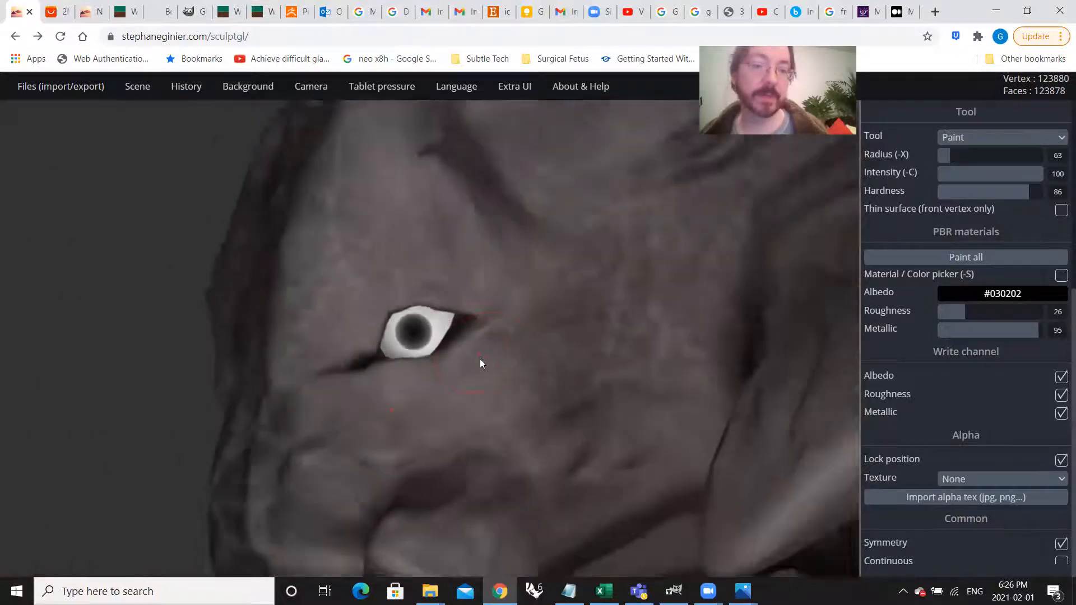
scroll(479, 358, down, 5)
scroll(426, 342, up, 4)
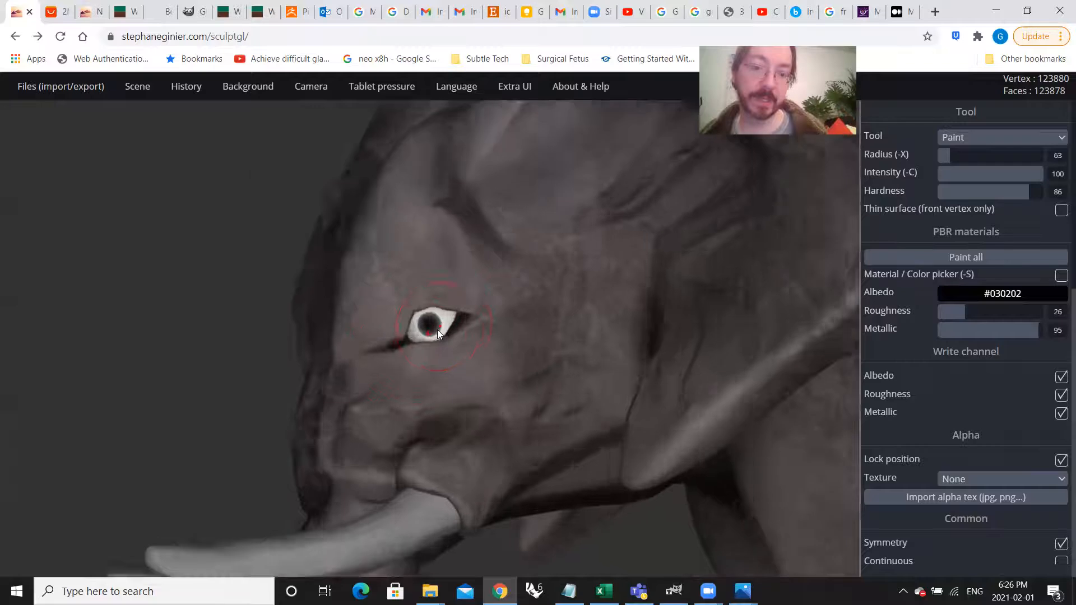
scroll(437, 330, up, 3)
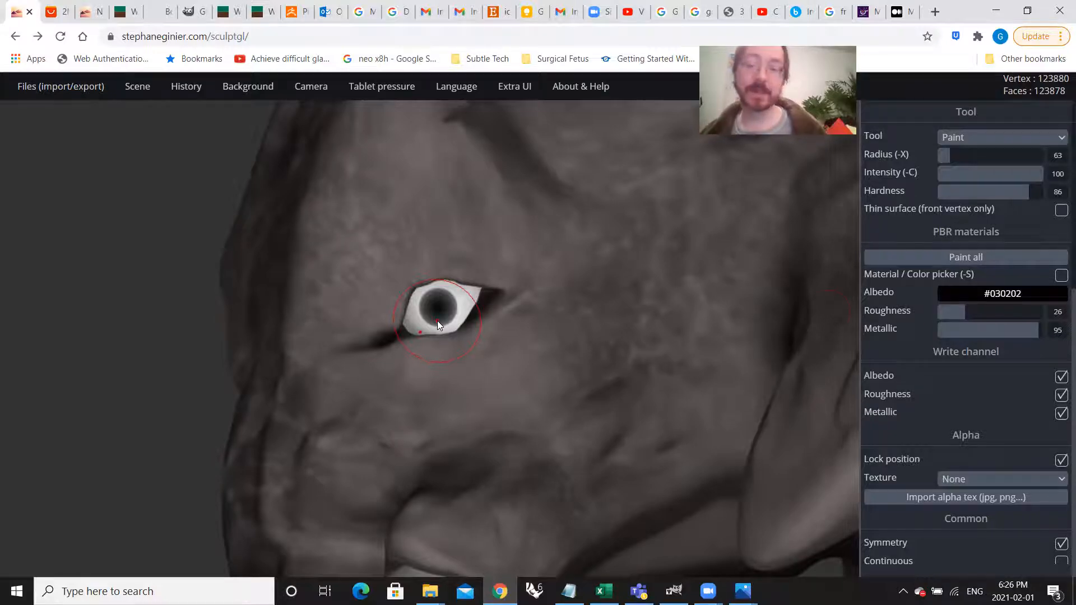
Step: Shift the paint albedo to a yellow-orange hue in the dark shade #363022
click(967, 288)
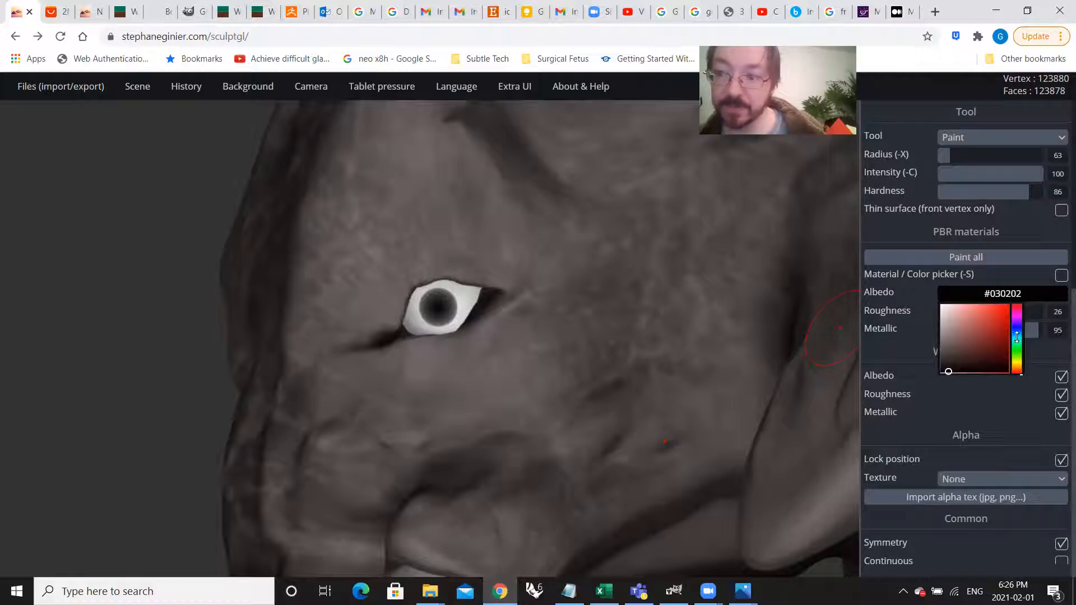
click(1016, 367)
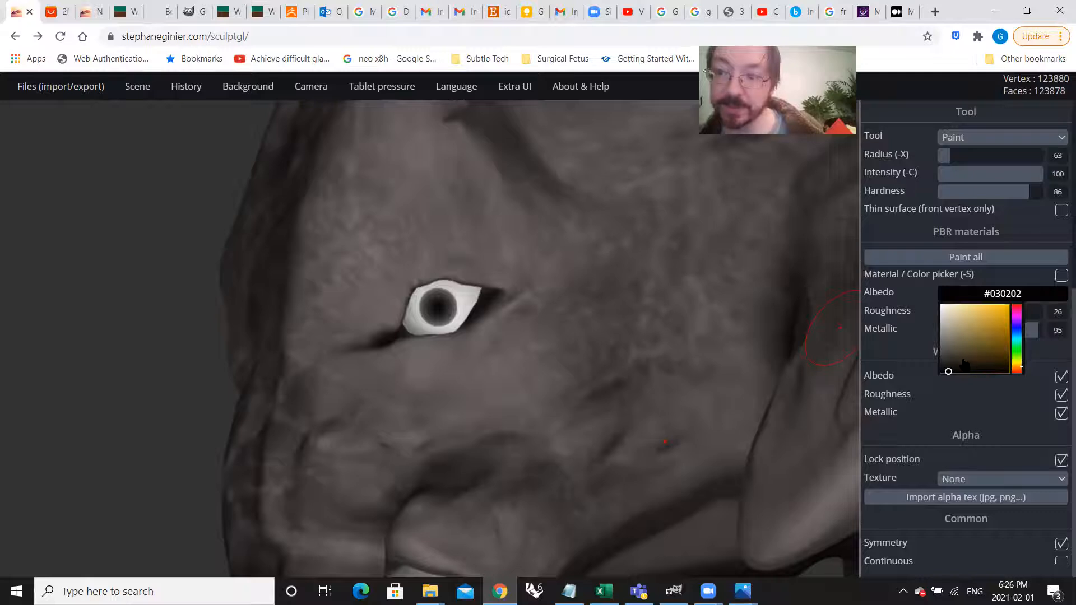
key(shift)
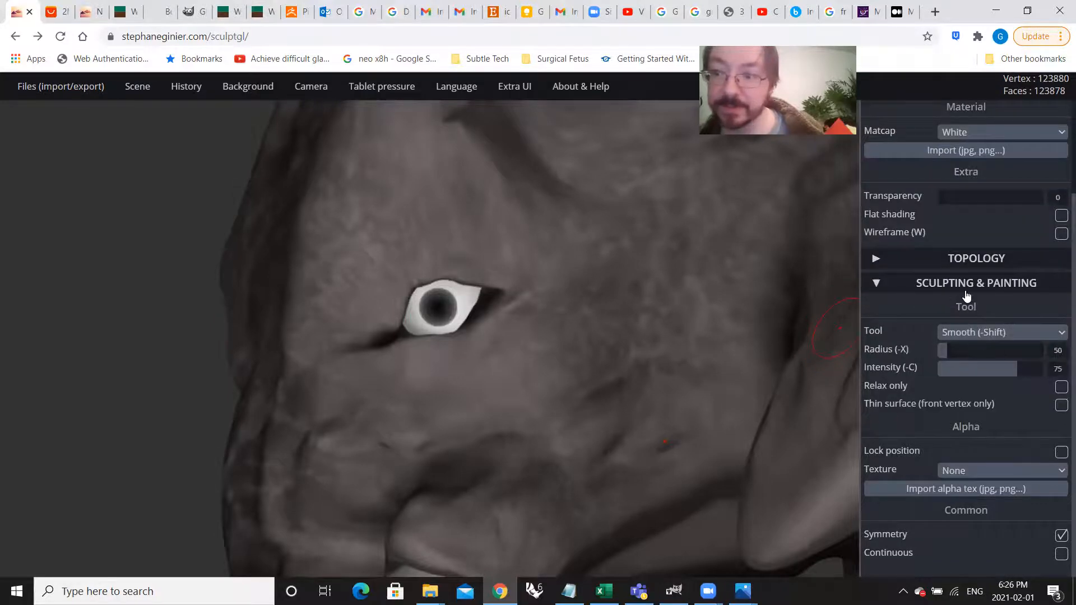
scroll(968, 297, up, 1)
click(974, 267)
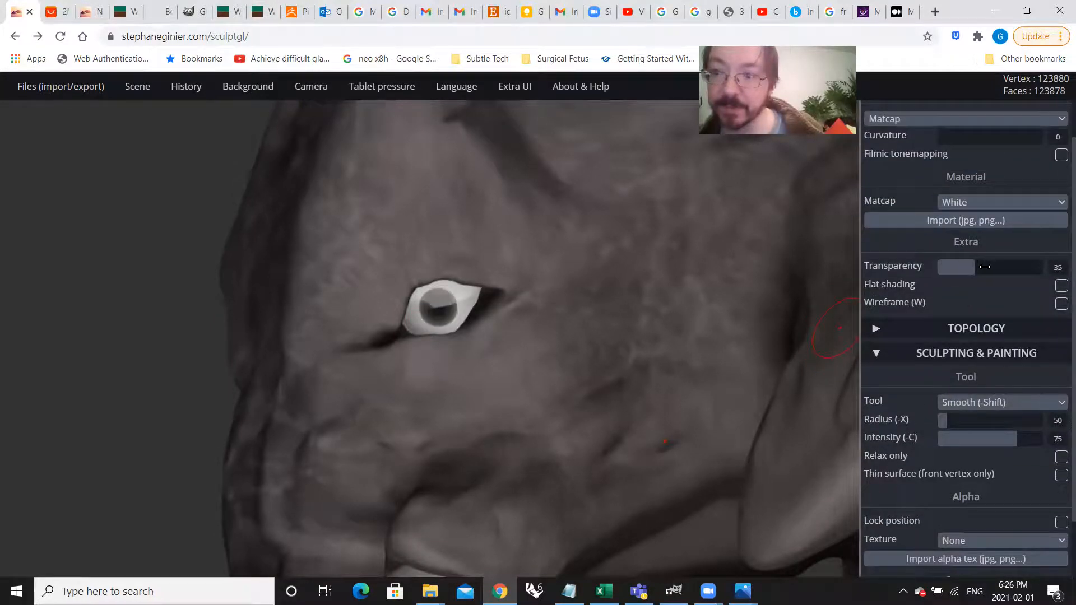
drag(987, 266, 907, 266)
scroll(978, 347, up, 1)
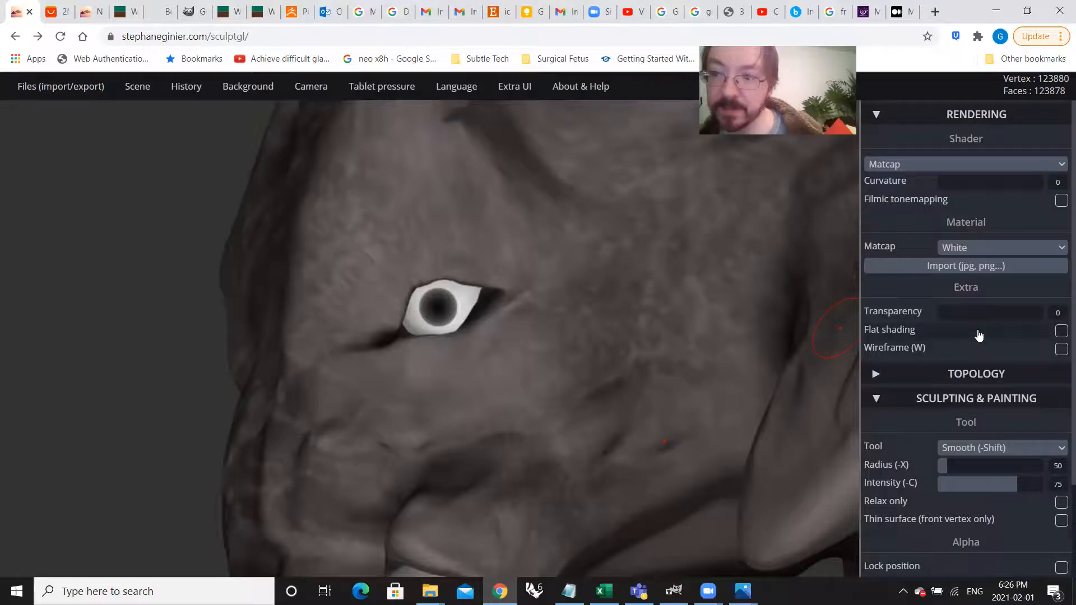
scroll(984, 301, down, 2)
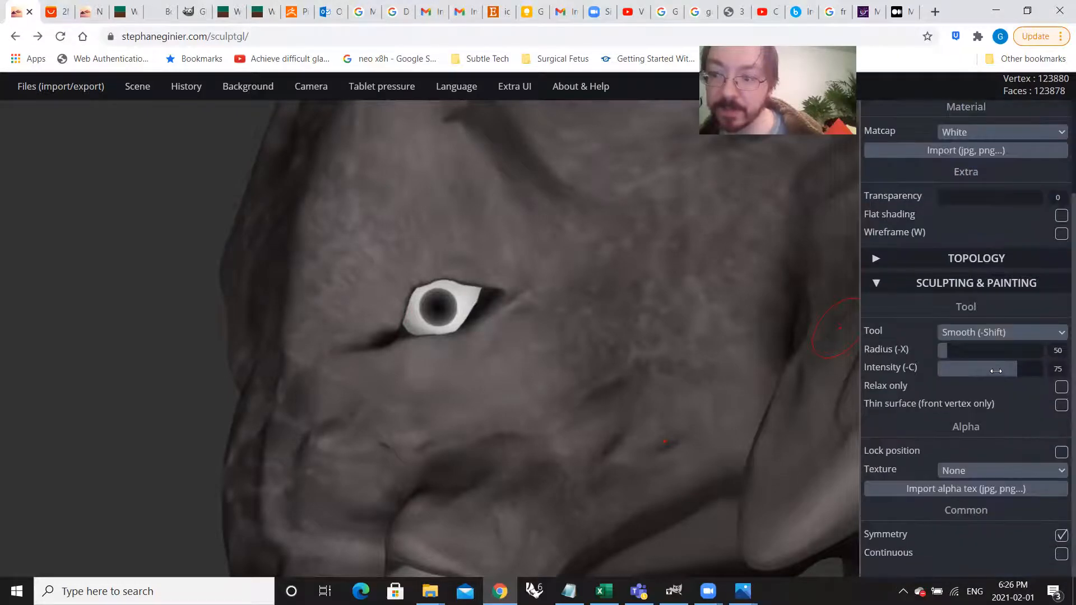
scroll(987, 336, up, 2)
scroll(1003, 399, down, 2)
click(995, 331)
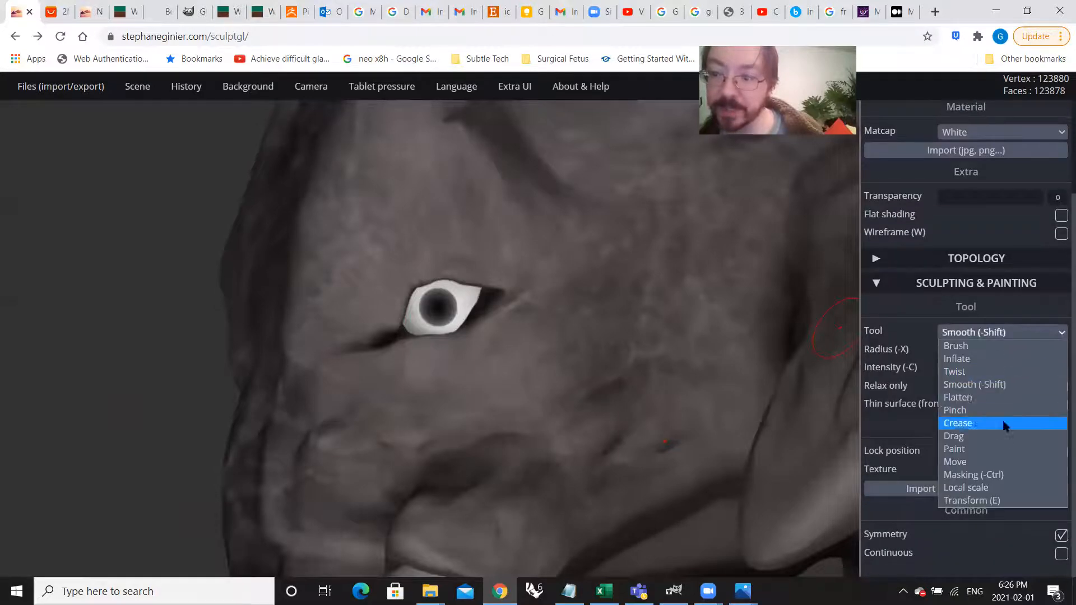
key(Escape)
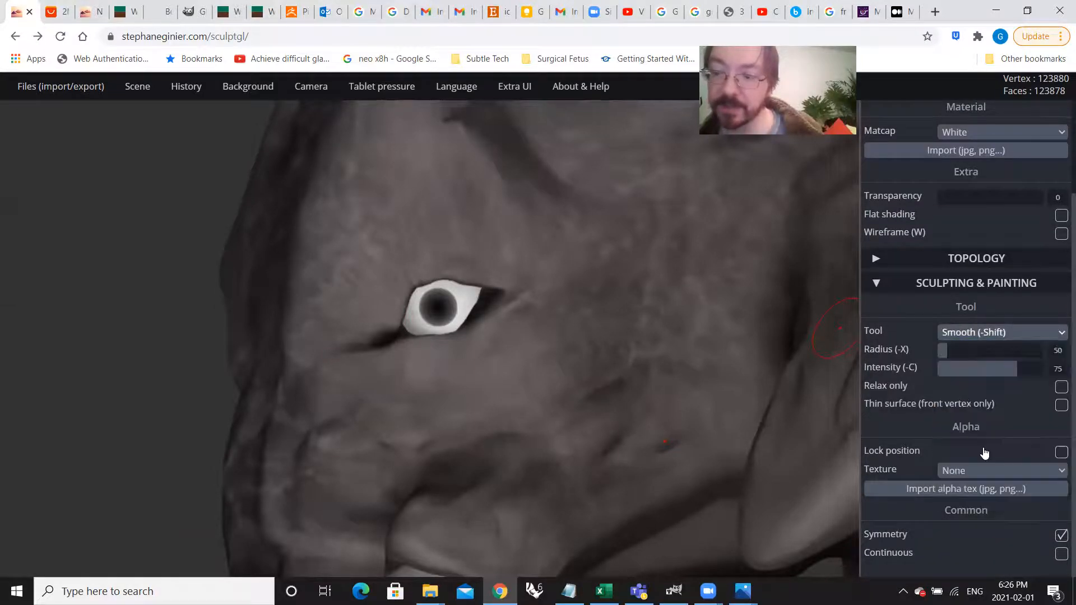
click(984, 452)
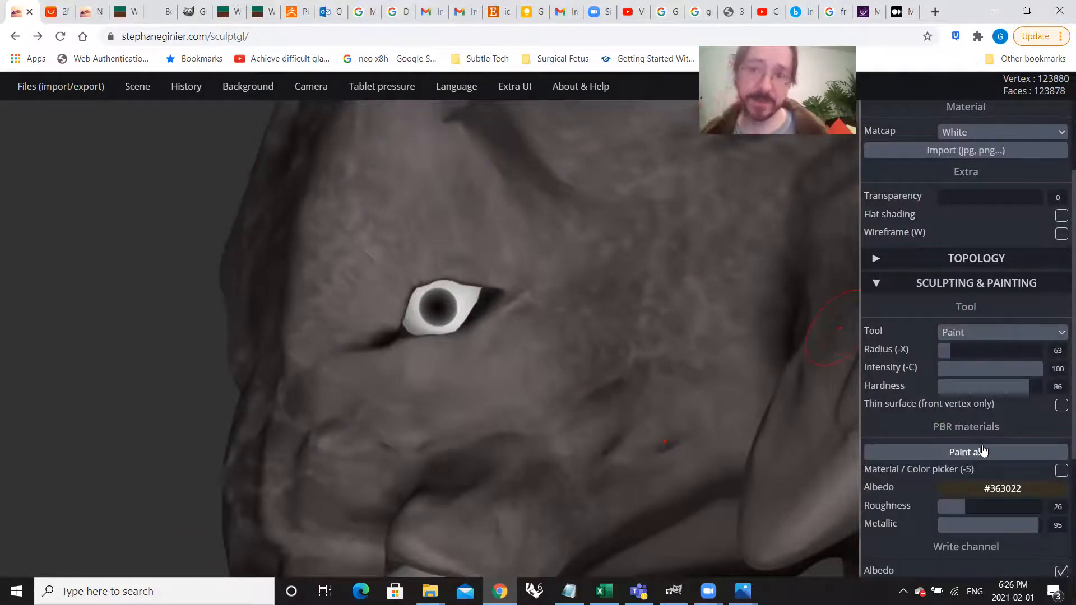
Step: Set the paint albedo to the golden orange #d0990d
scroll(998, 367, down, 3)
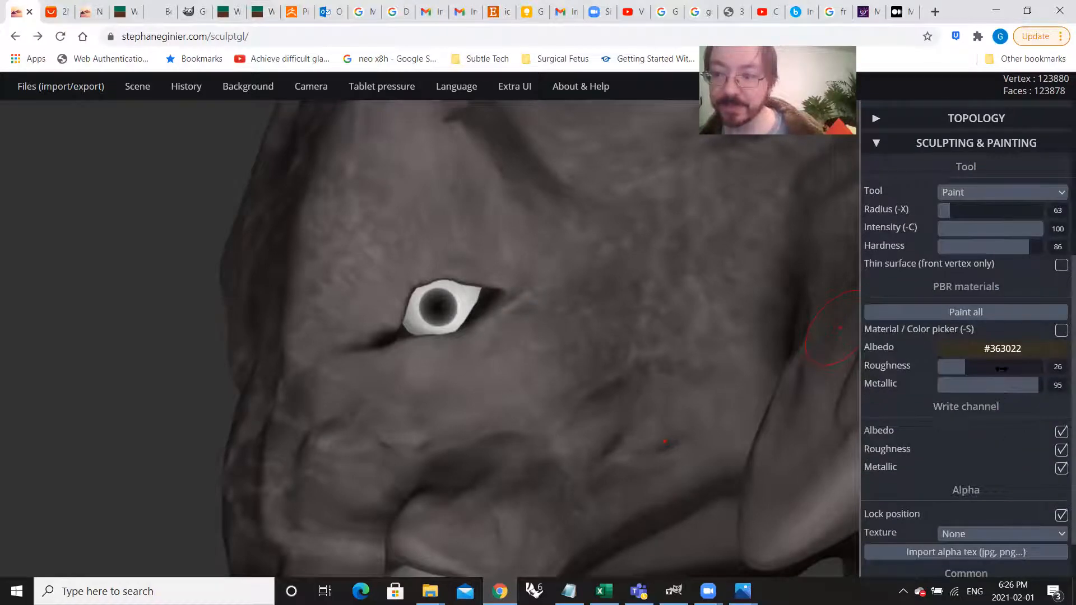
click(1000, 348)
mouse_move(963, 411)
mouse_down()
mouse_move(1001, 394)
mouse_move(1006, 375)
mouse_up()
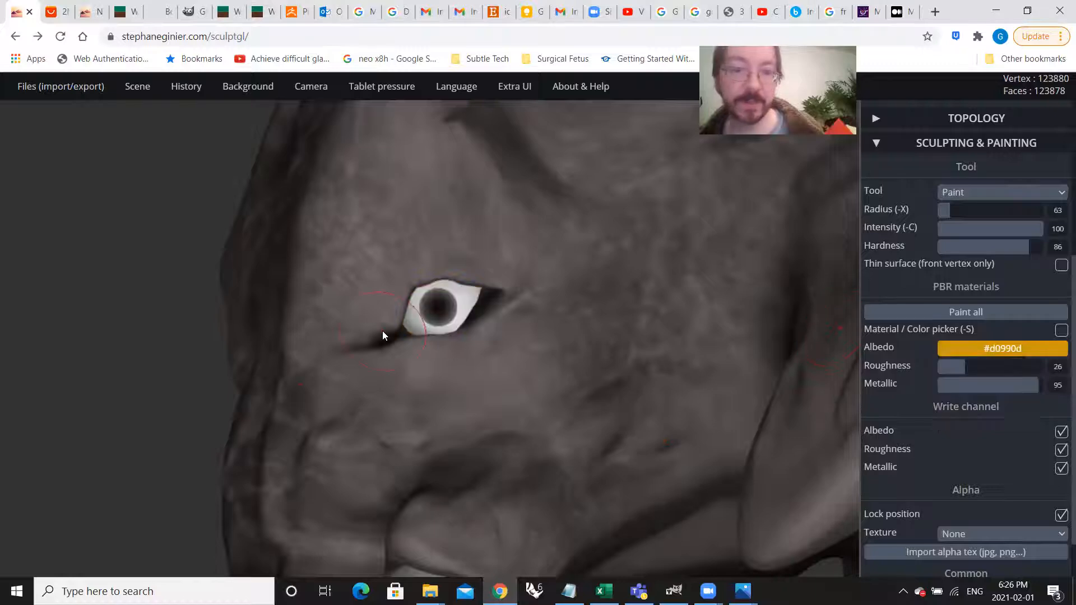
Step: Try stamping a golden-orange centre on the eye's dark pupil, check it from a distance, and undo it
scroll(435, 309, up, 10)
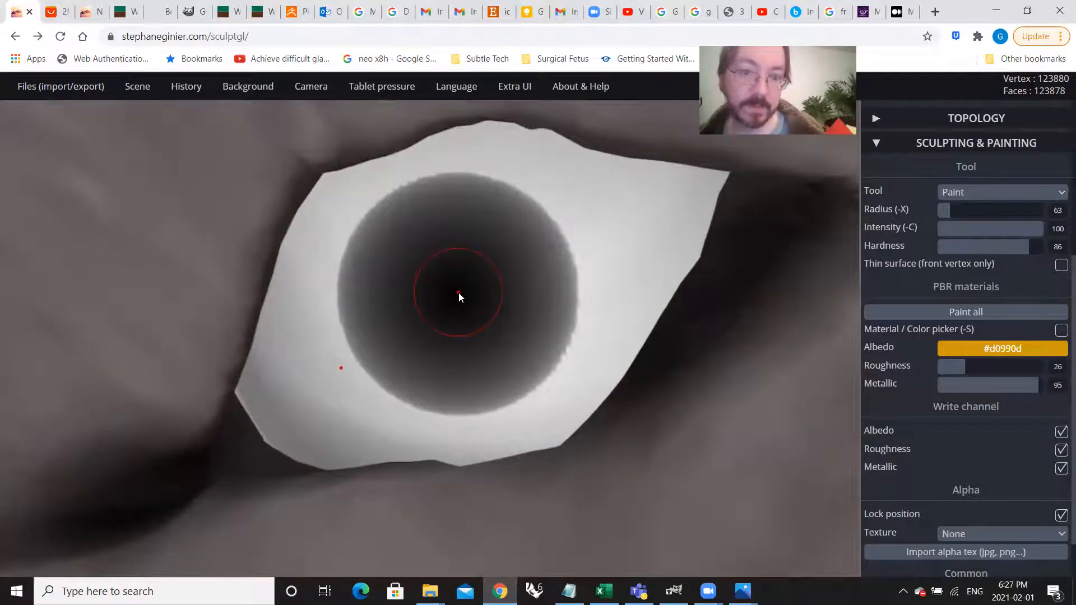
click(455, 290)
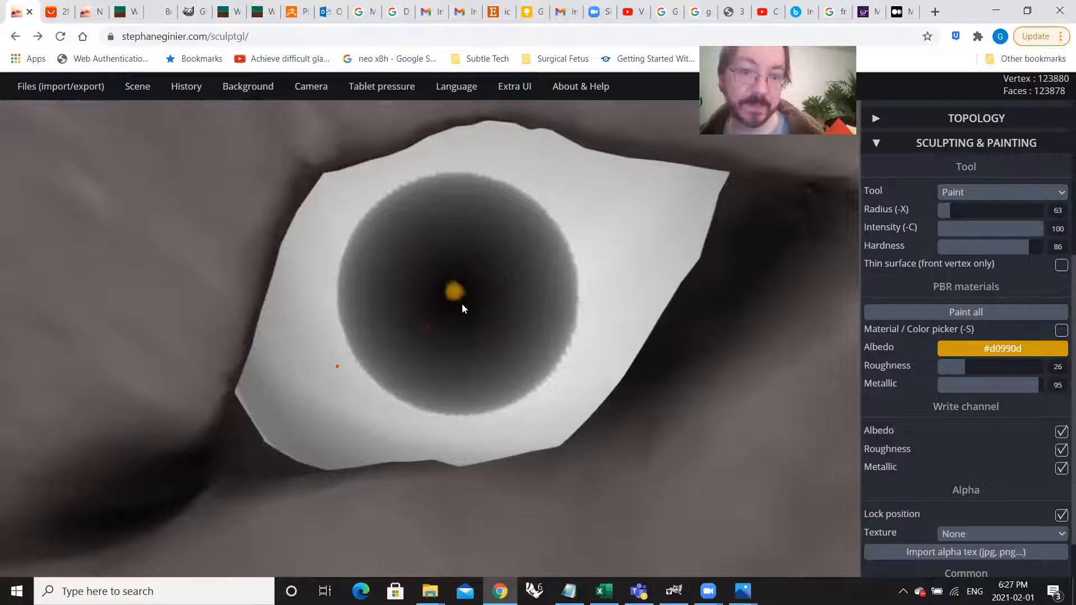
drag(475, 324, 483, 341)
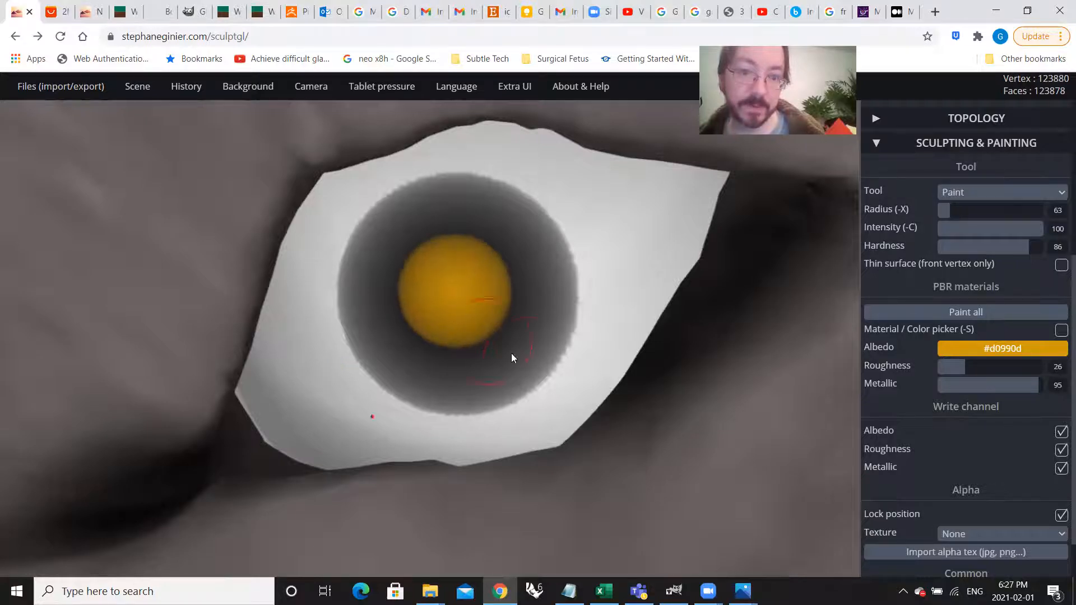
scroll(511, 356, down, 10)
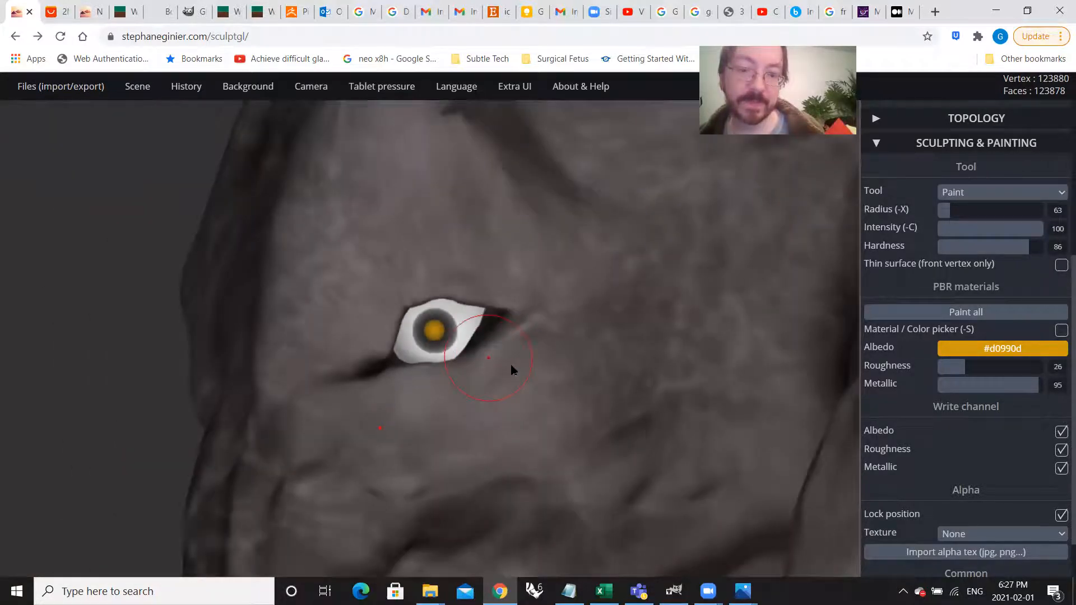
scroll(584, 435, down, 8)
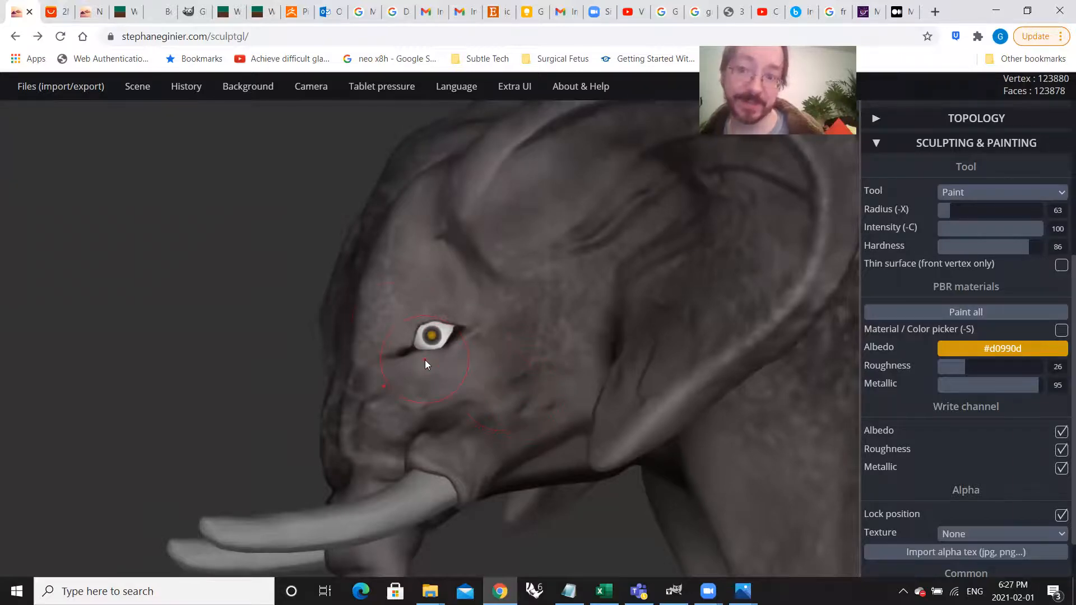
scroll(425, 360, up, 12)
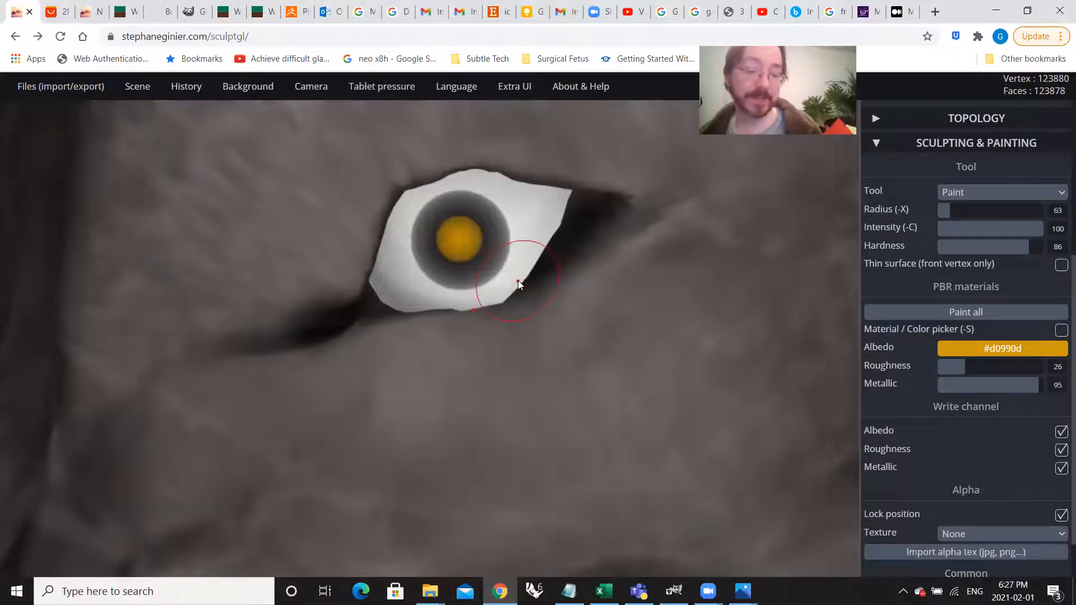
key(ctrl+z)
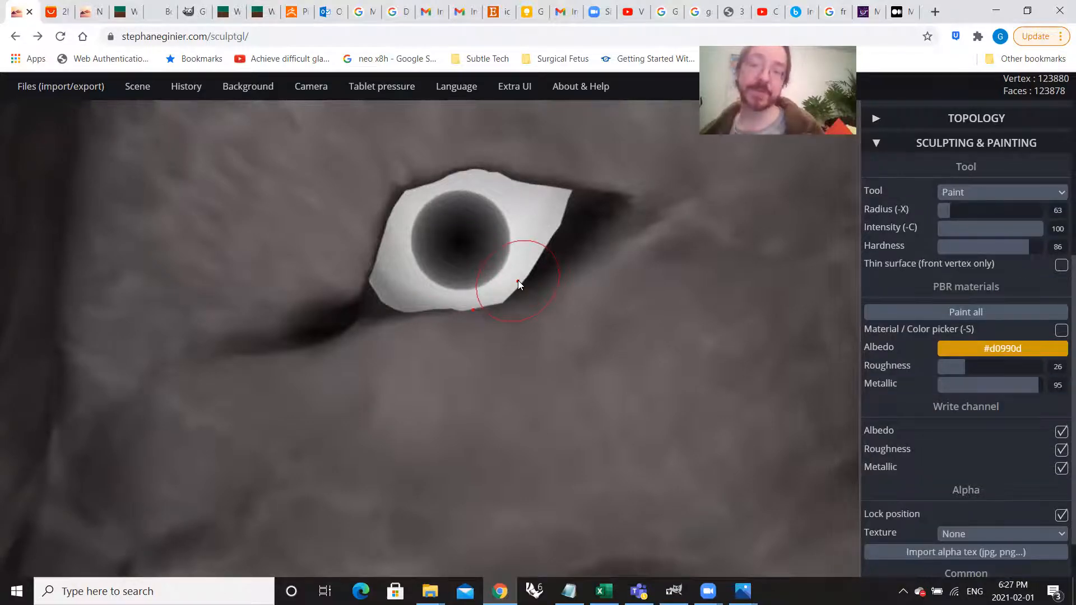
Step: Examine the elephant's eye, head and tusks from a distance and from several angles
scroll(409, 336, down, 5)
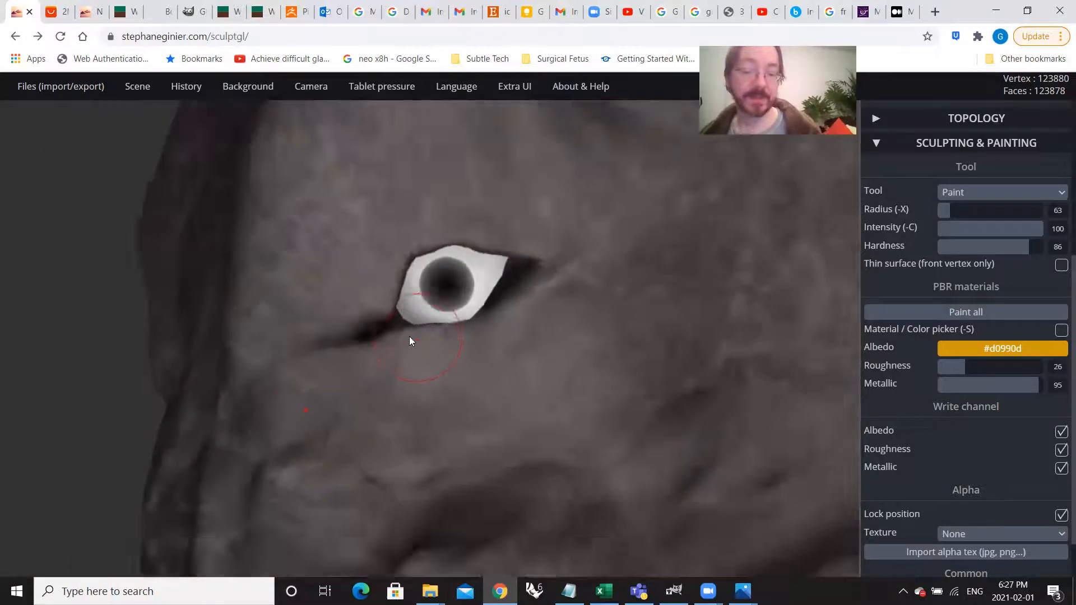
scroll(409, 336, down, 5)
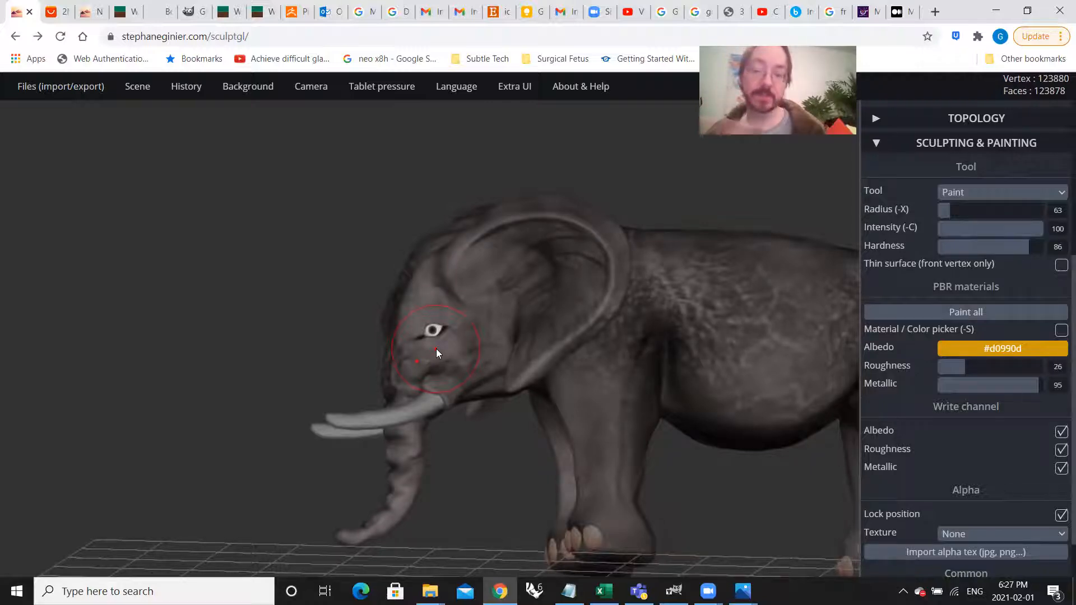
mouse_move(323, 297)
mouse_down()
mouse_move(336, 329)
mouse_move(360, 329)
mouse_move(338, 328)
mouse_up()
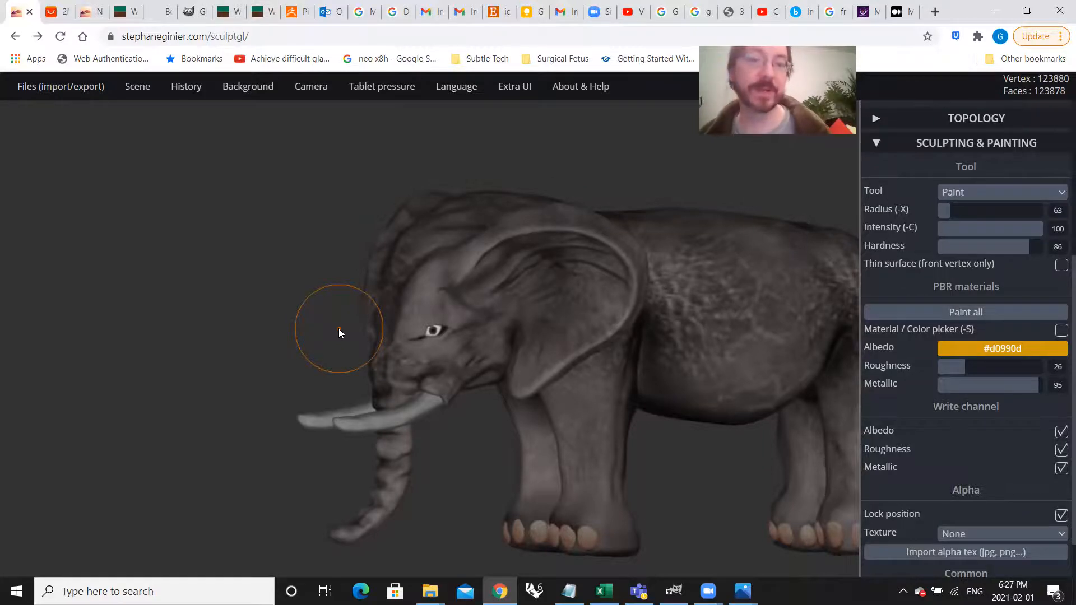
drag(334, 325, 304, 340)
scroll(301, 363, up, 3)
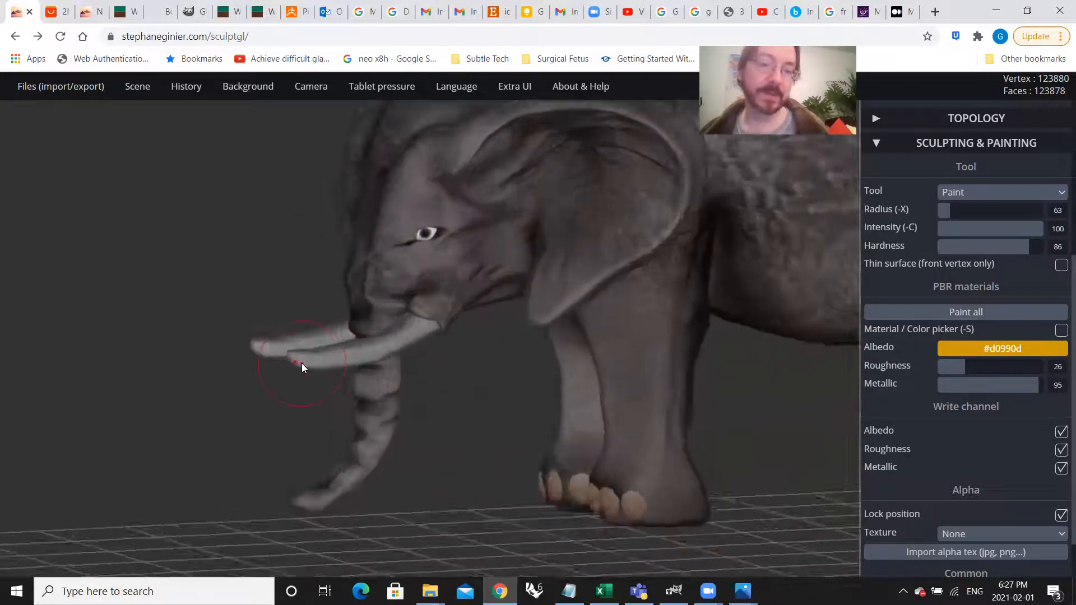
scroll(301, 364, up, 2)
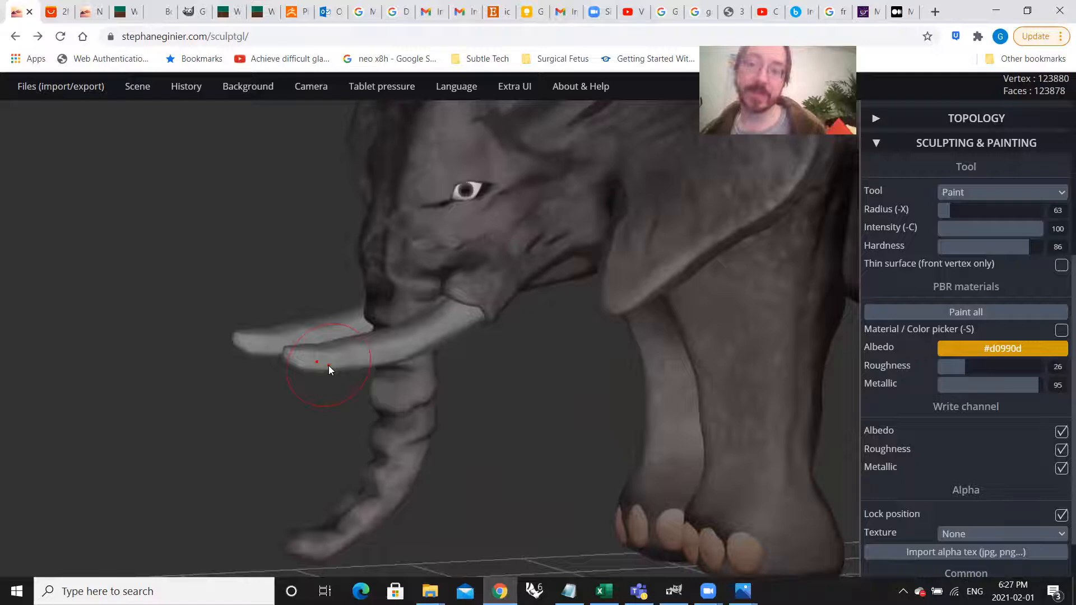
scroll(474, 364, down, 6)
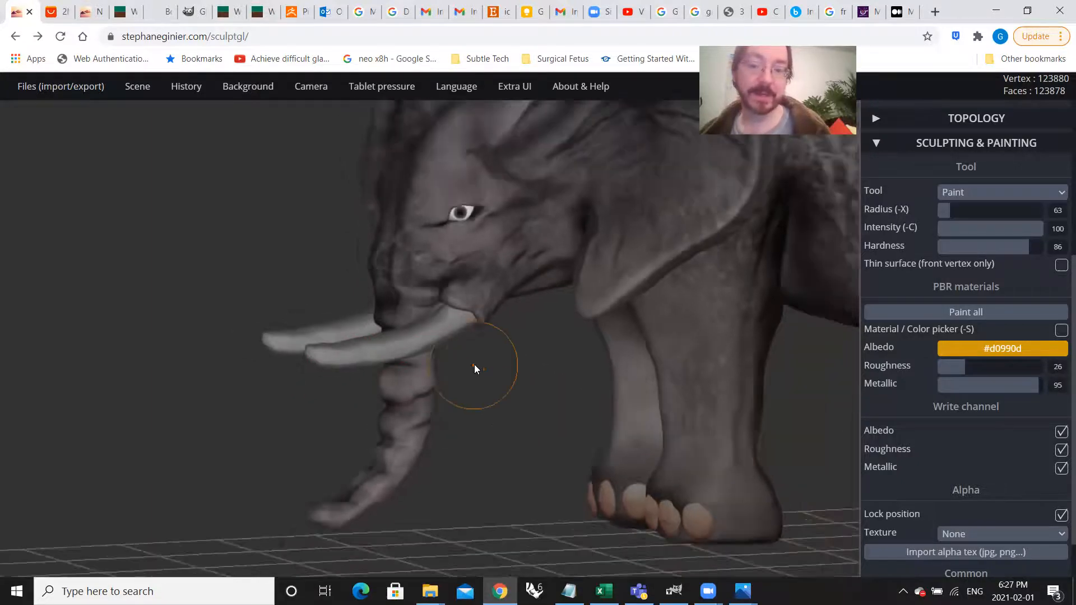
Step: Select all the toenails on both front feet together
drag(461, 432, 469, 454)
scroll(469, 477, up, 5)
mouse_move(469, 499)
right_down()
mouse_move(537, 474)
mouse_move(449, 504)
right_up()
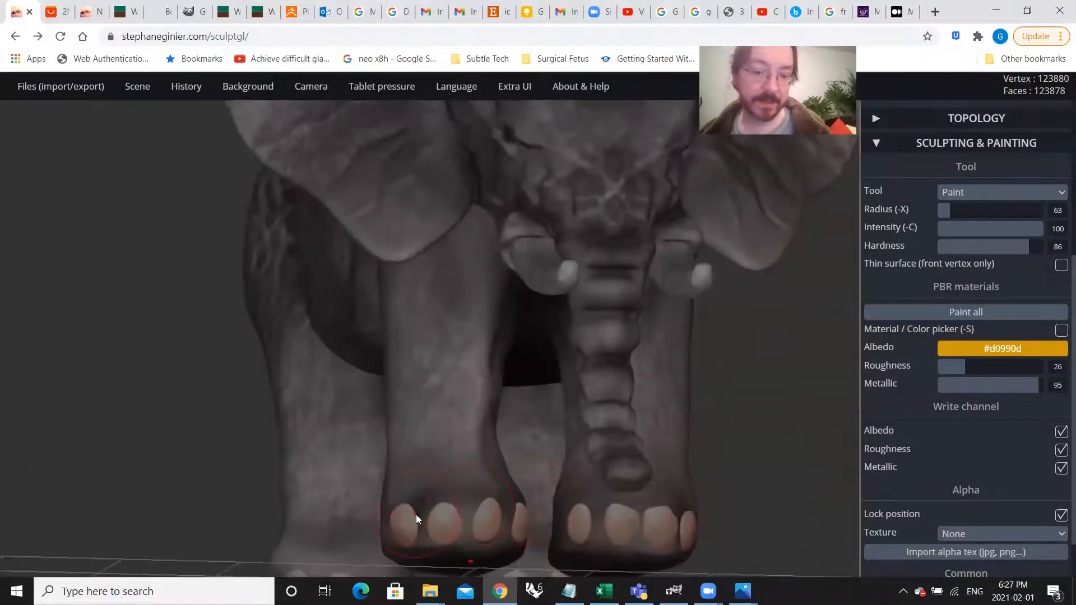
mouse_move(408, 519)
mouse_down()
mouse_move(667, 524)
mouse_move(533, 506)
mouse_up()
shift+drag(678, 516, 683, 516)
scroll(392, 437, down, 5)
Step: Add all the toenails on both hind feet to the selection
mouse_move(374, 432)
mouse_down()
mouse_move(589, 456)
mouse_move(592, 469)
mouse_up()
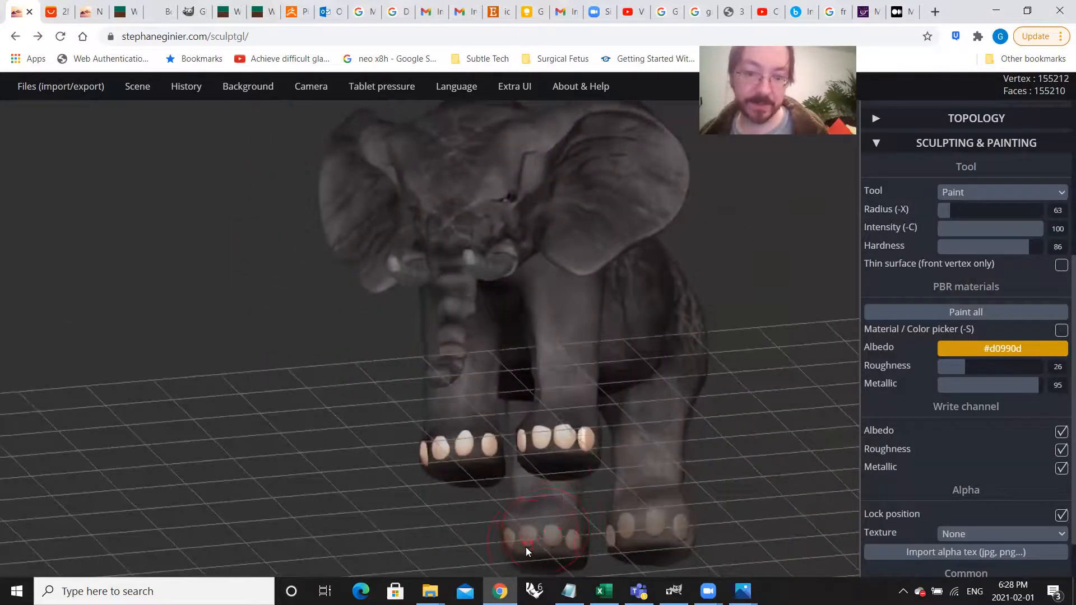
scroll(505, 541, up, 5)
shift+drag(504, 535, 615, 531)
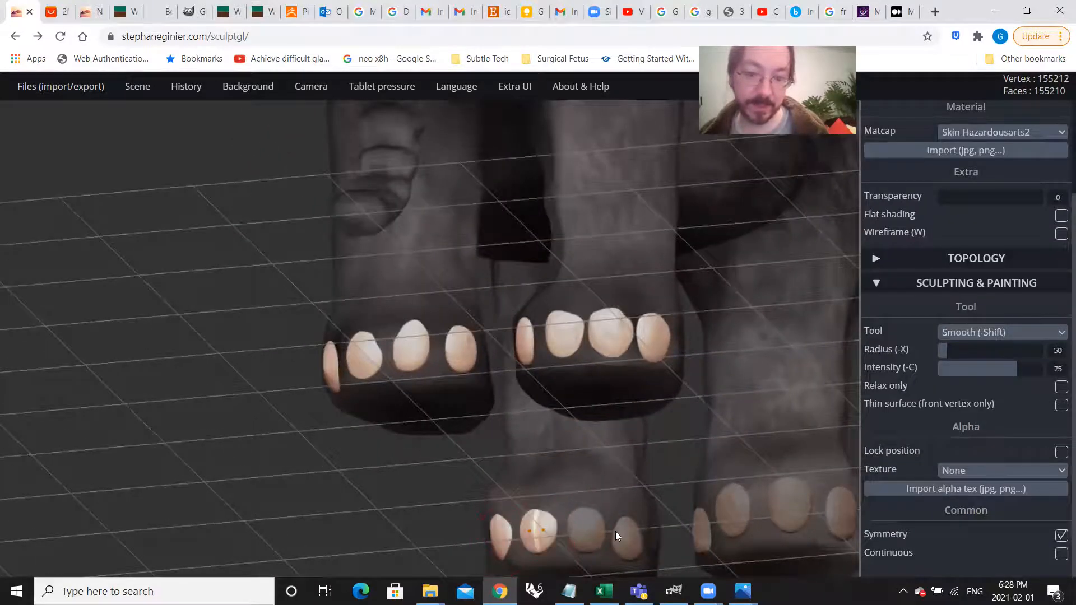
shift+click(587, 530)
shift+click(625, 534)
shift+click(701, 536)
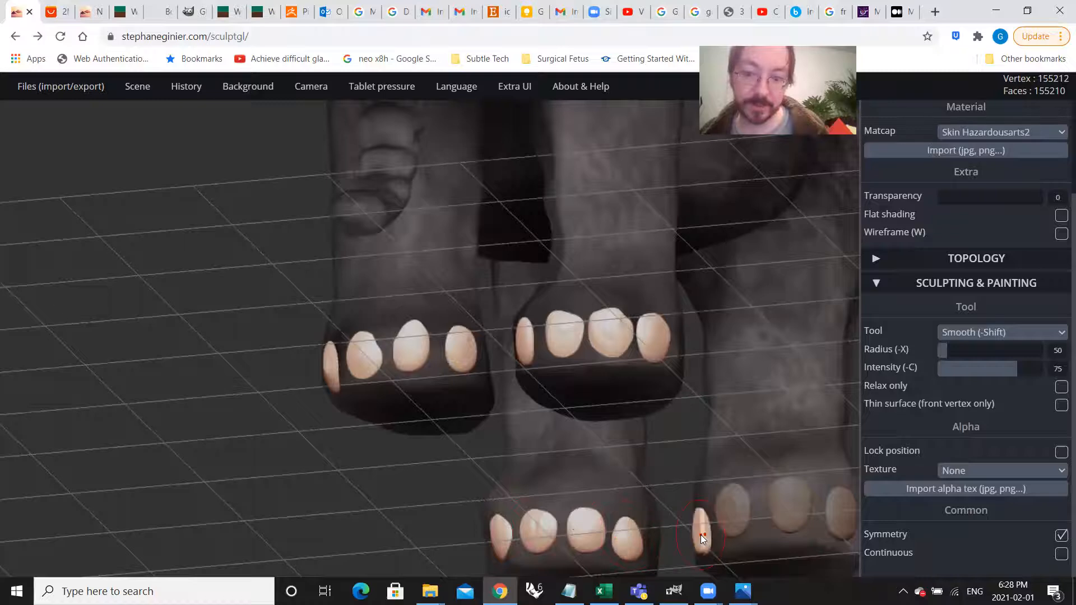
shift+click(740, 510)
shift+click(789, 504)
mouse_move(785, 505)
right_down()
mouse_move(680, 498)
mouse_move(533, 516)
right_up()
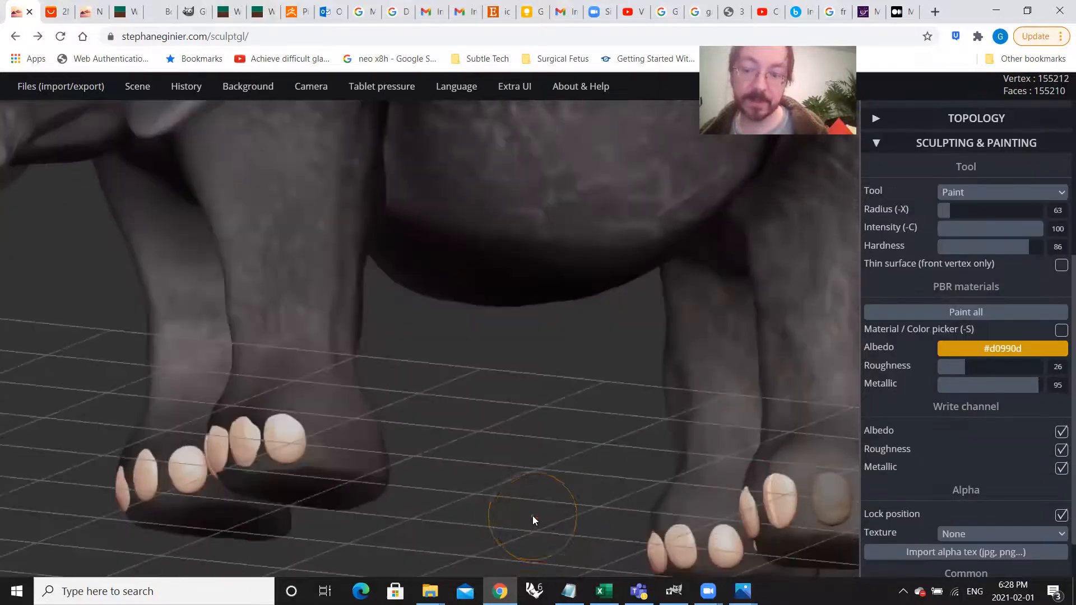
scroll(532, 515, down, 3)
shift+click(735, 463)
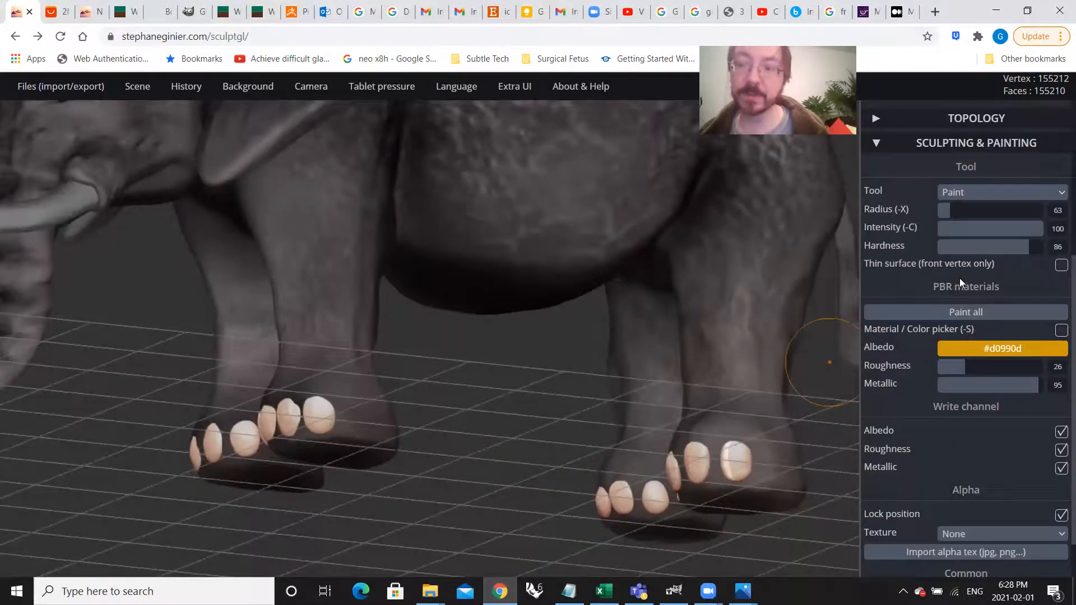
Step: Set the matcap material of the selected toenails to White
scroll(960, 278, up, 5)
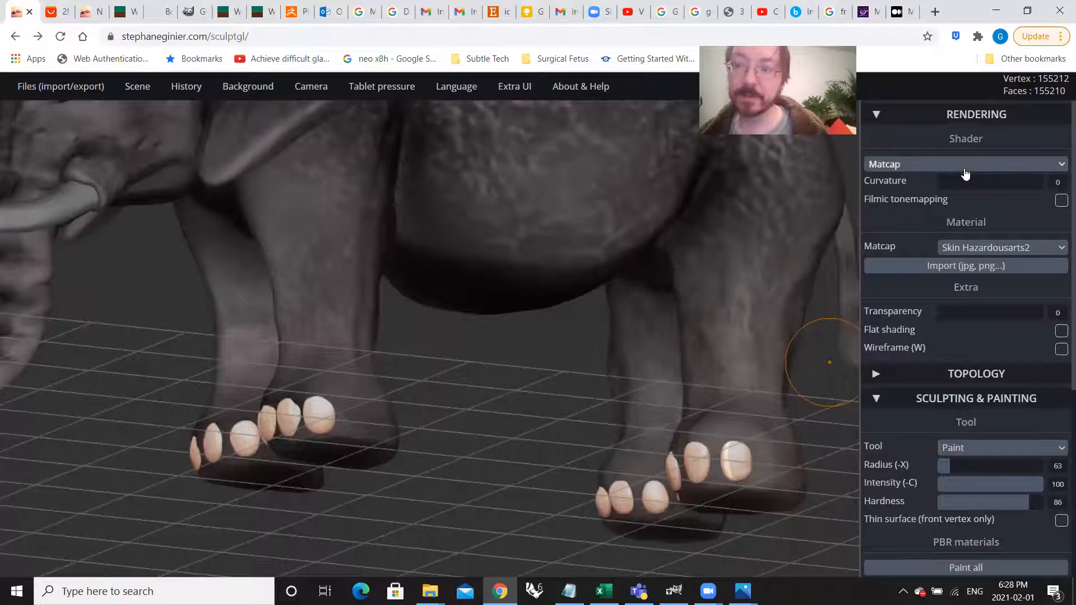
click(976, 251)
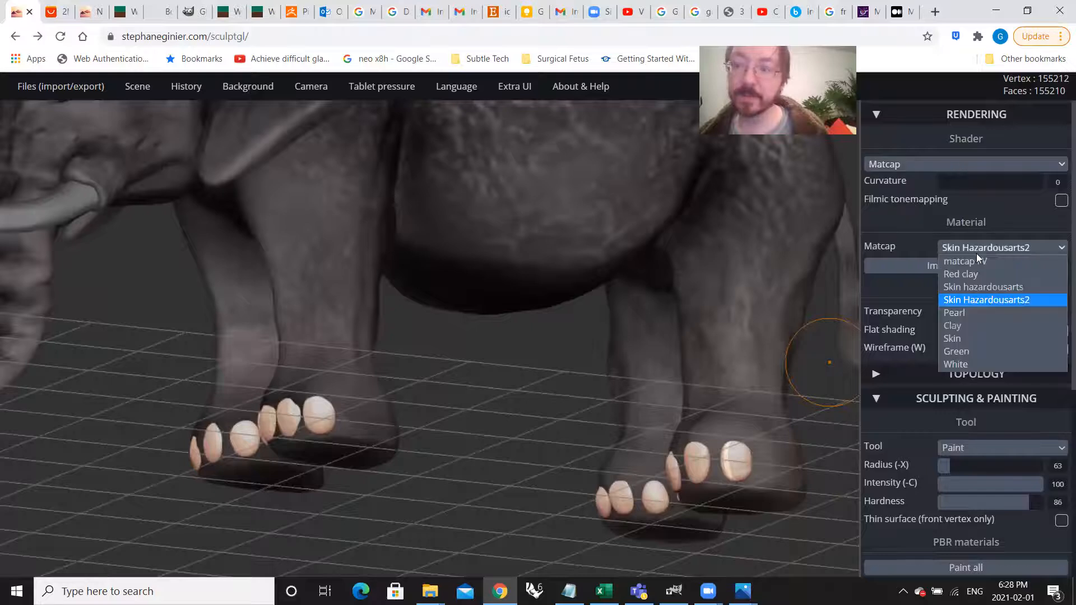
click(981, 357)
Step: Examine the whole elephant from different angles to judge the white toenails against the body
drag(530, 371, 519, 413)
scroll(518, 419, down, 5)
drag(486, 267, 433, 330)
middle_drag(432, 331, 591, 415)
scroll(583, 384, up, 3)
scroll(598, 393, down, 3)
drag(597, 393, 557, 408)
scroll(557, 412, up, 3)
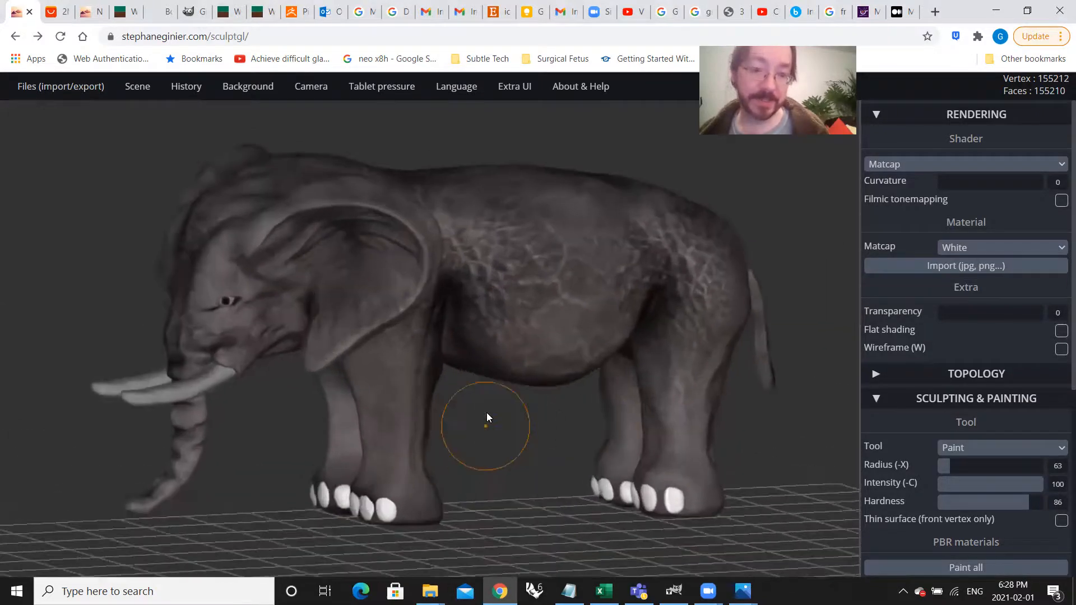
Step: Undo the last change and save the whole elephant scene as an SGL file
key(ctrl+z)
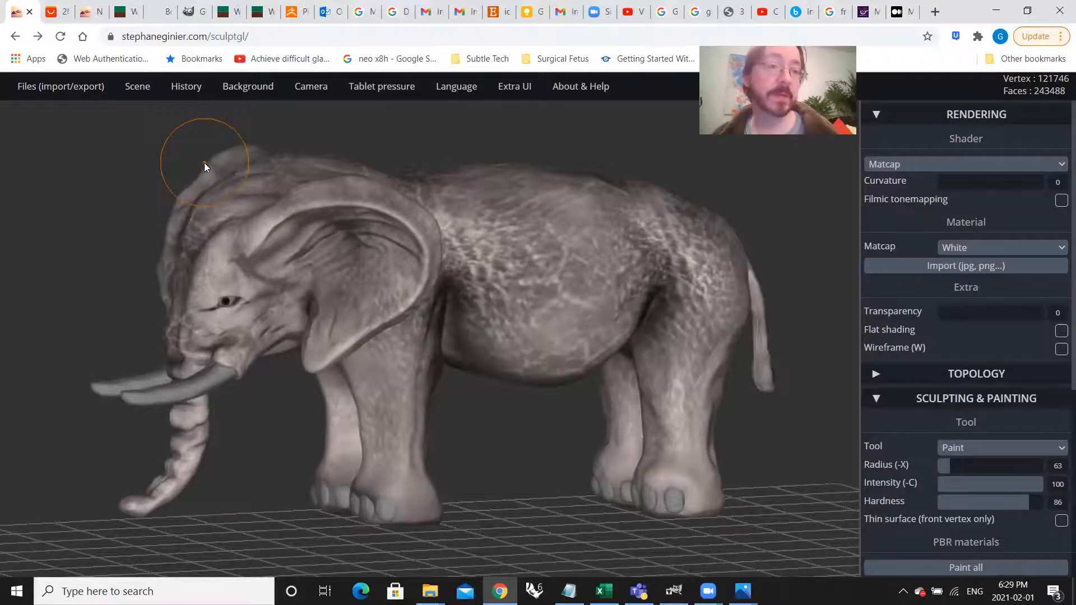
mouse_move(50, 89)
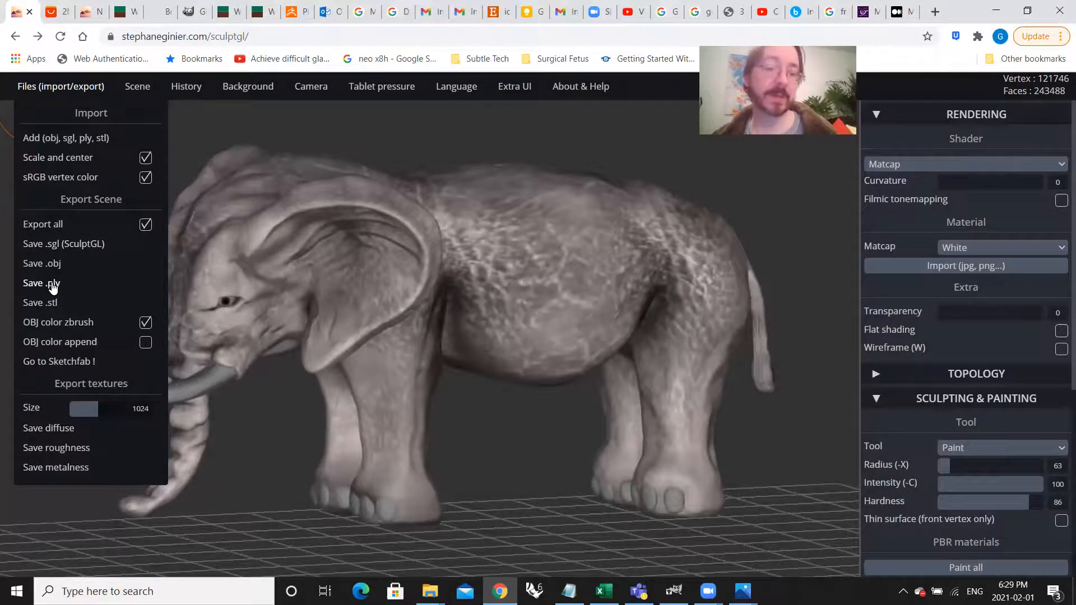
click(60, 245)
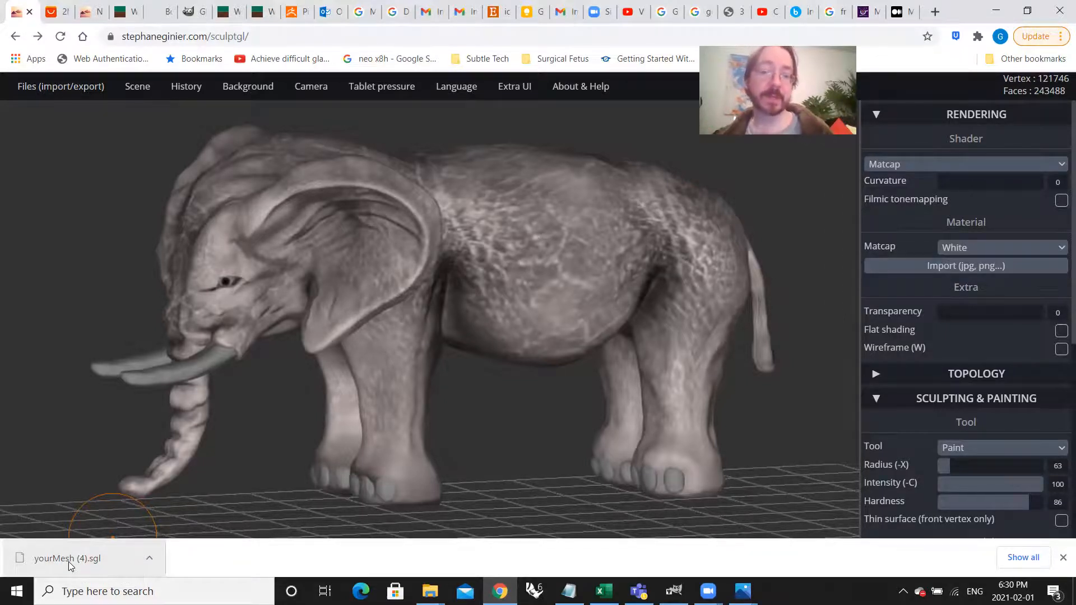
Step: Move the downloaded yourMesh (4).sgl from Downloads into the Week 5 folder, replacing the file of the same name there
click(152, 559)
click(181, 510)
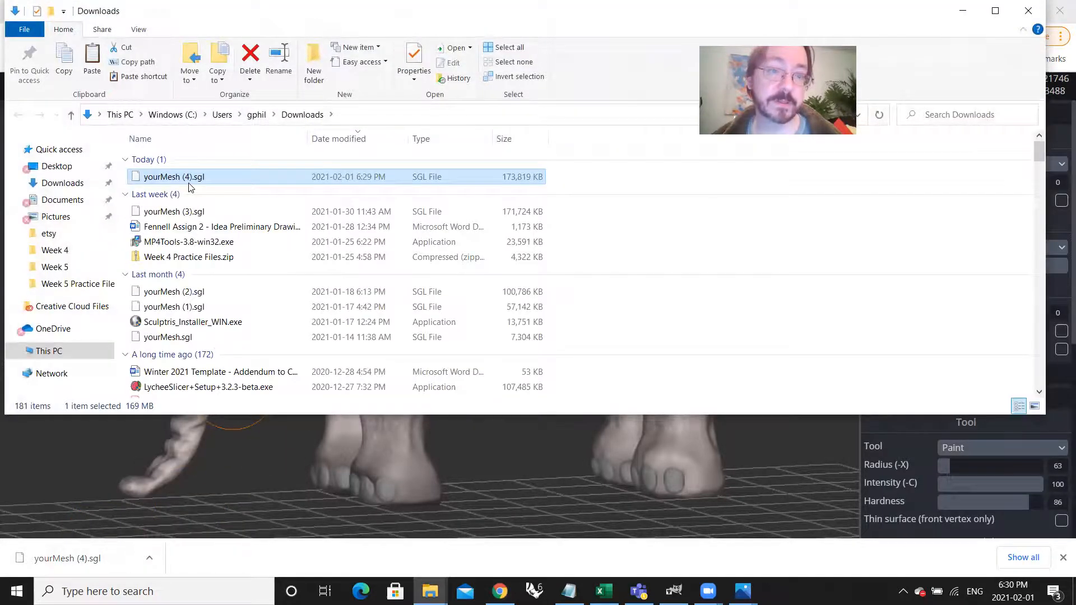
right_click(189, 184)
click(237, 334)
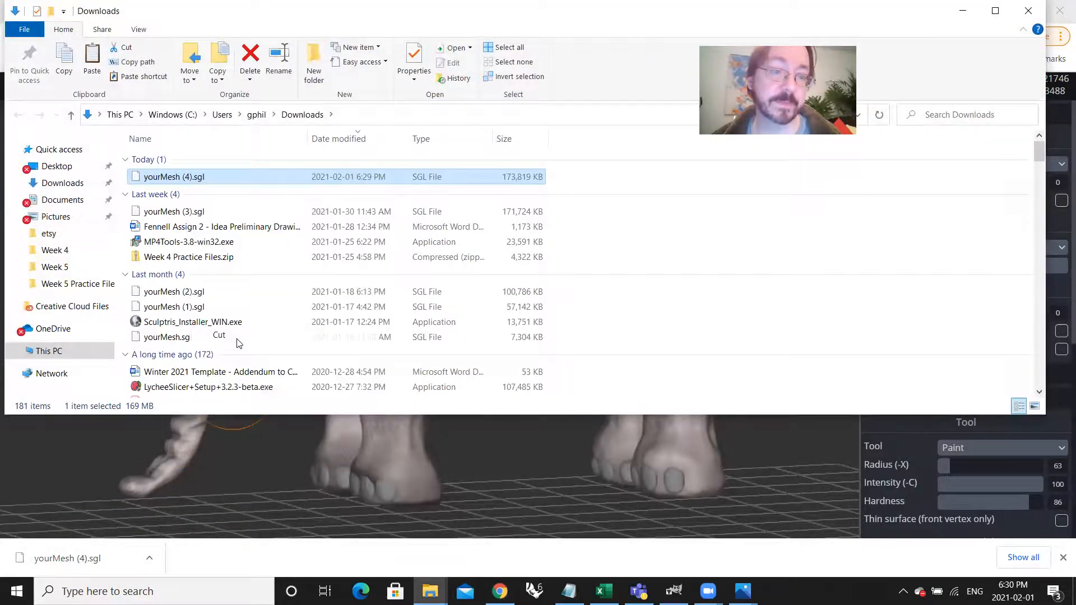
click(75, 272)
scroll(653, 338, down, 2)
right_click(656, 339)
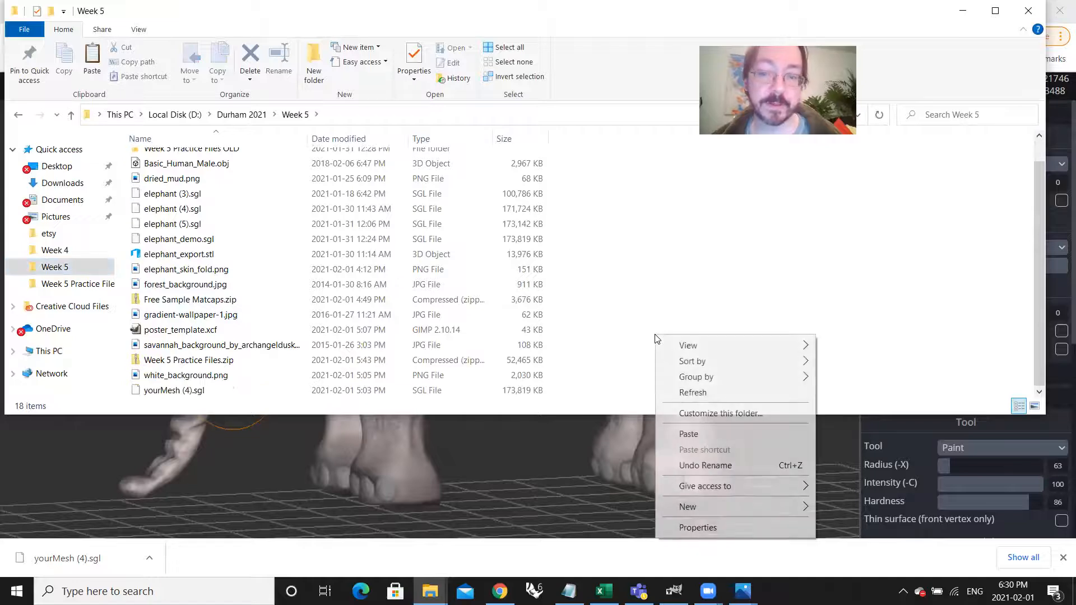
click(729, 433)
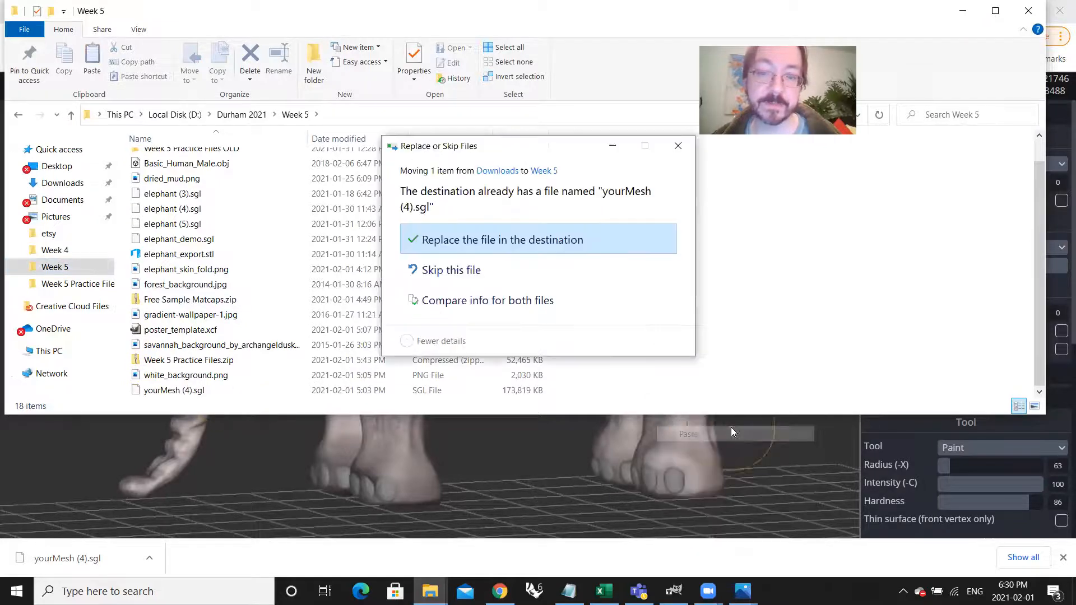
click(486, 246)
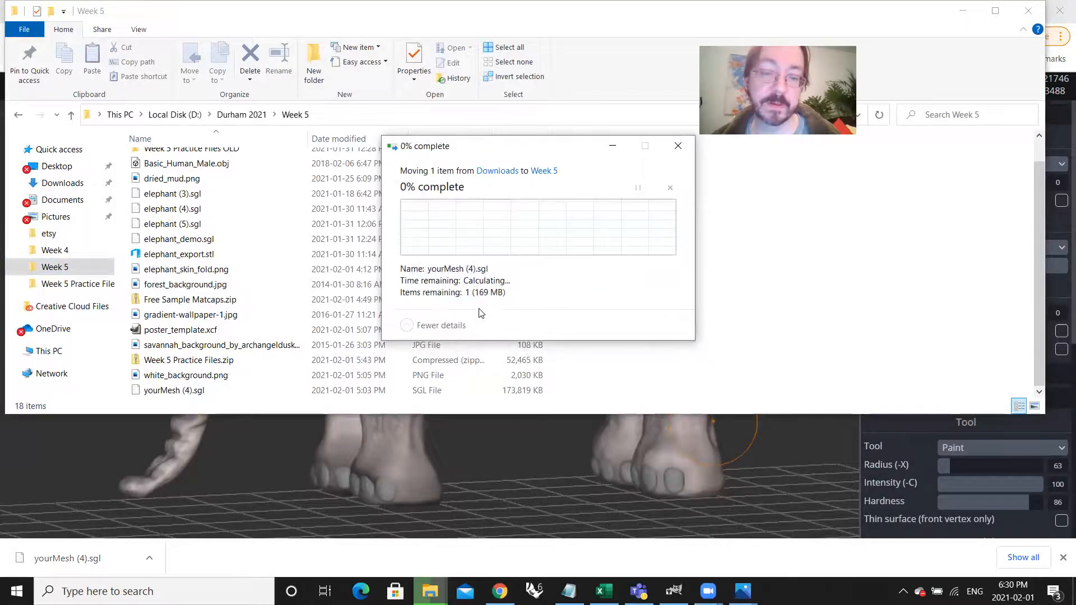
Step: Rename the moved yourMesh (4).sgl to elephant_colored.sgl and put the folder window away
click(189, 393)
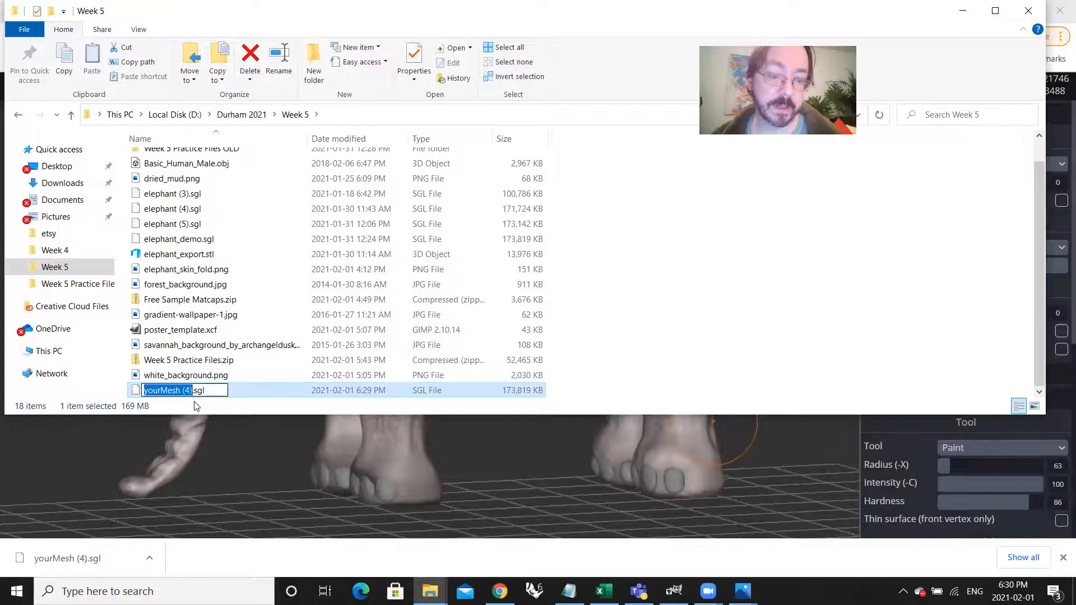
text(elephant)
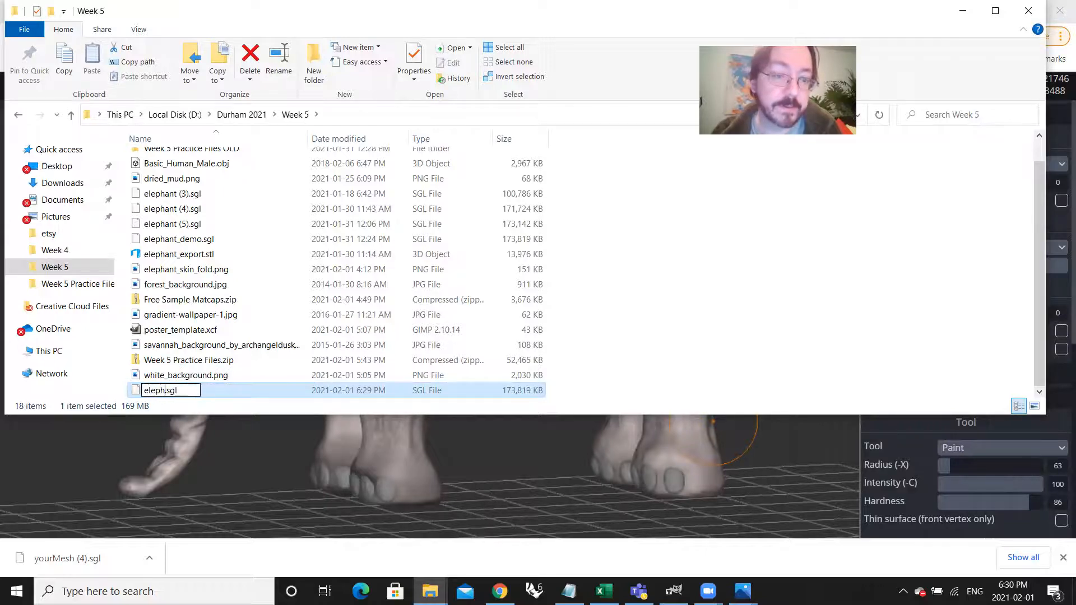
text(_colo)
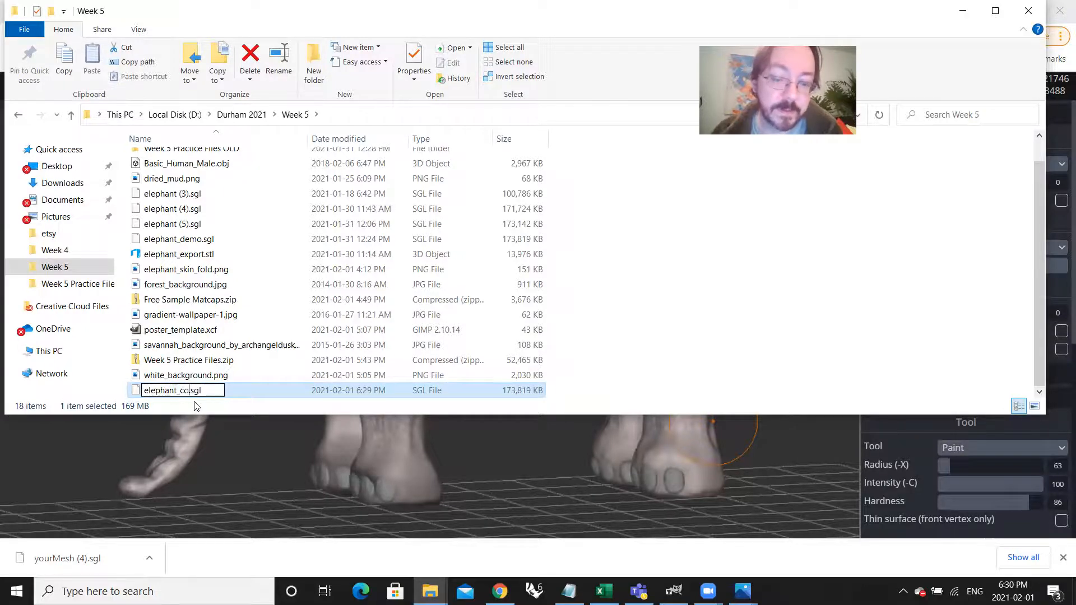
text(red)
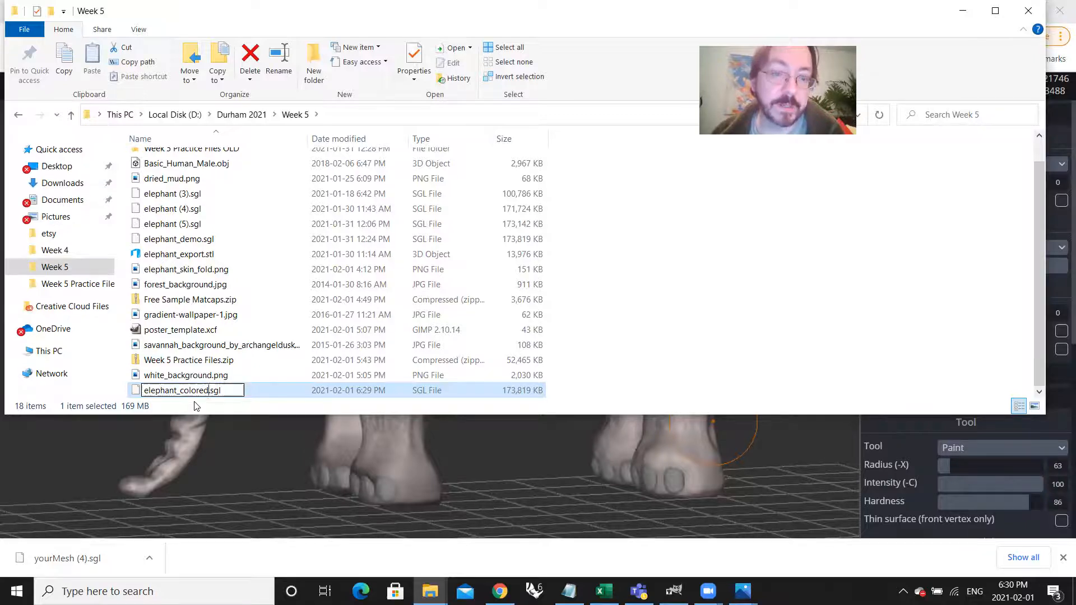
key(Return)
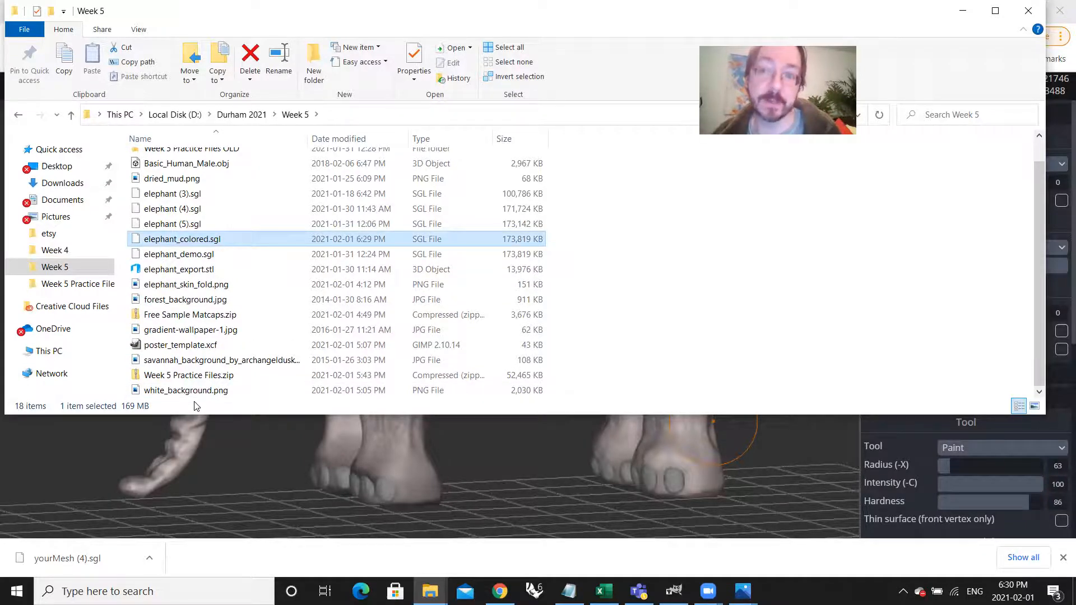
click(965, 13)
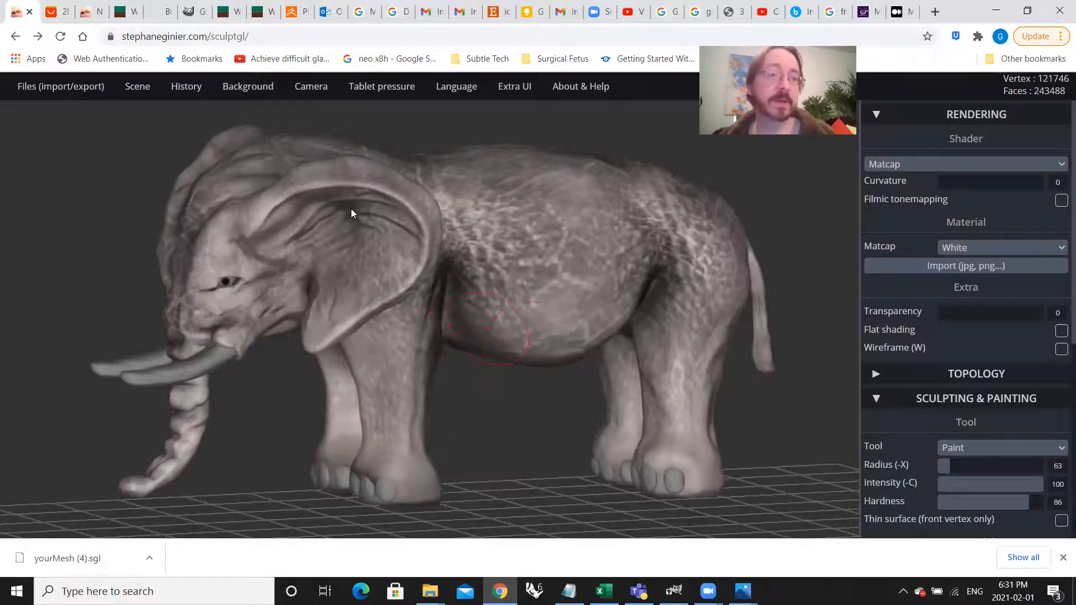
Step: Review the downloads on the Week 5 course page and the sample matcap images in the PushingPoints_Matcaps folder, then return to SculptGL
click(120, 12)
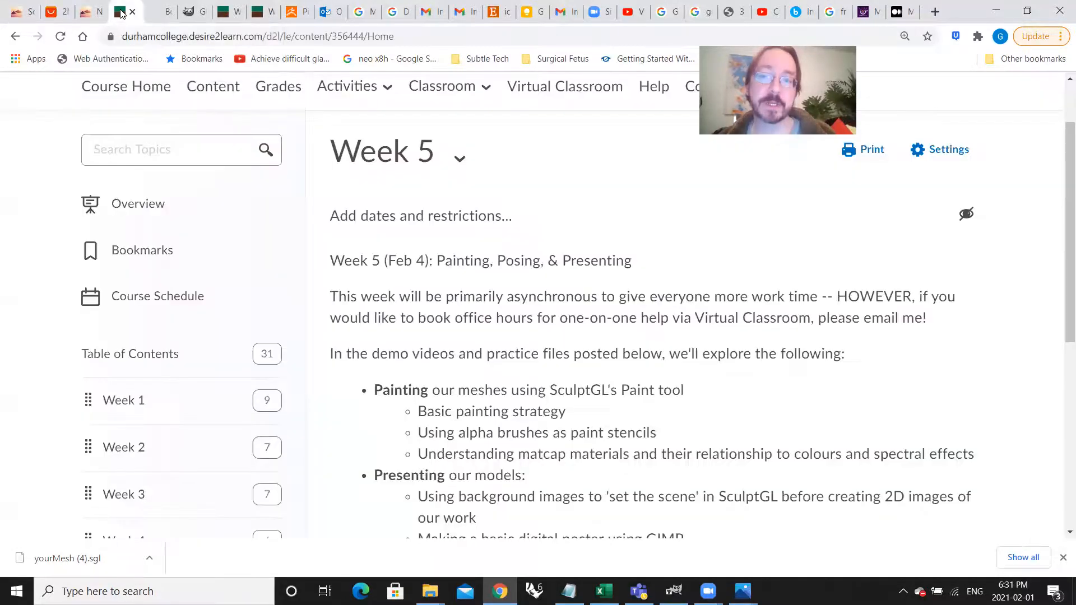
scroll(482, 286, down, 5)
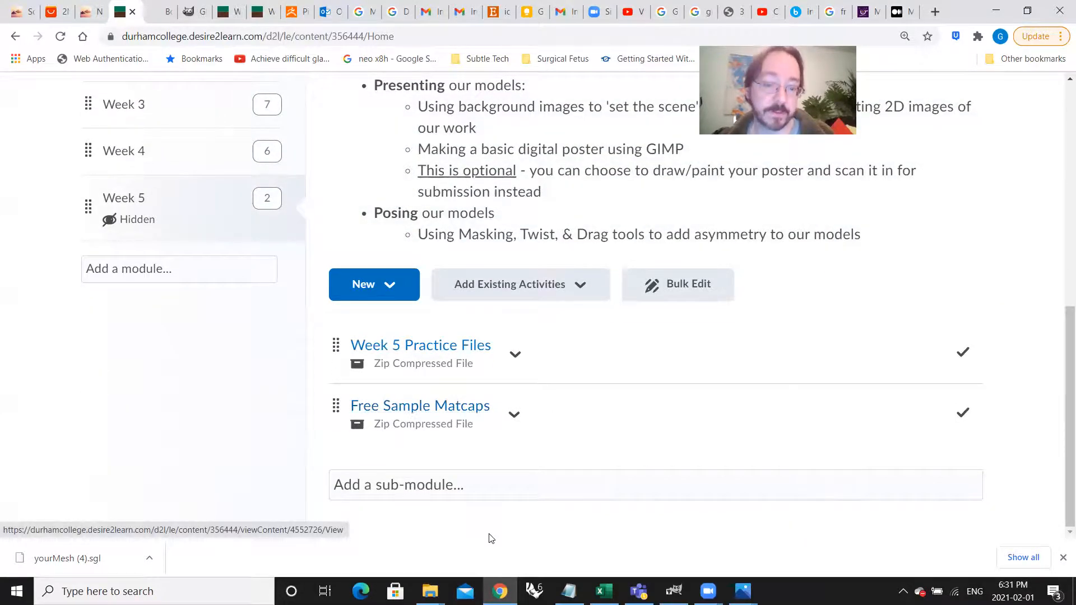
click(430, 591)
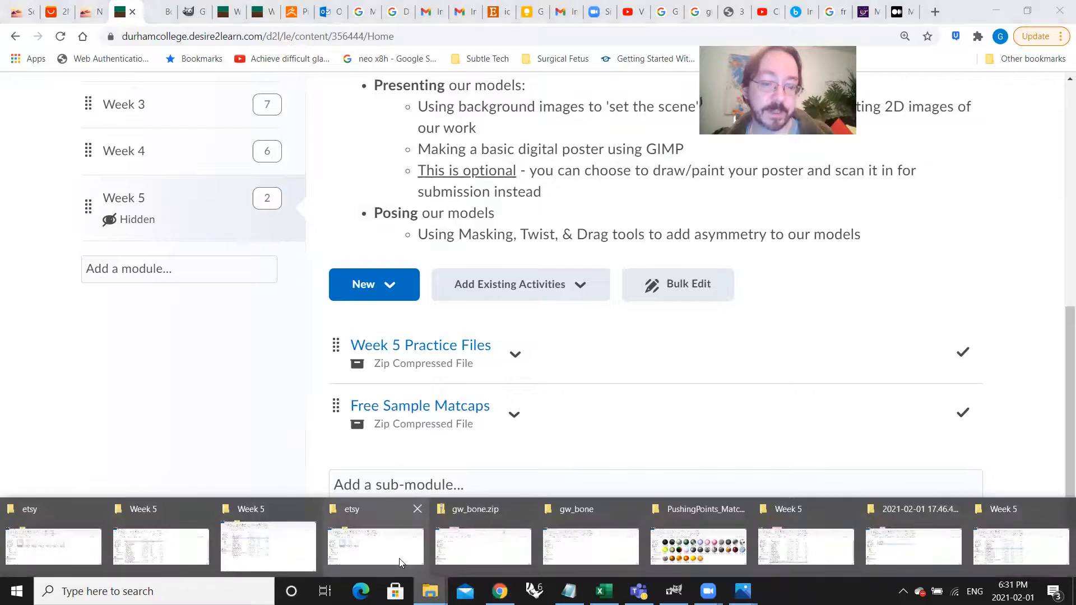
click(725, 549)
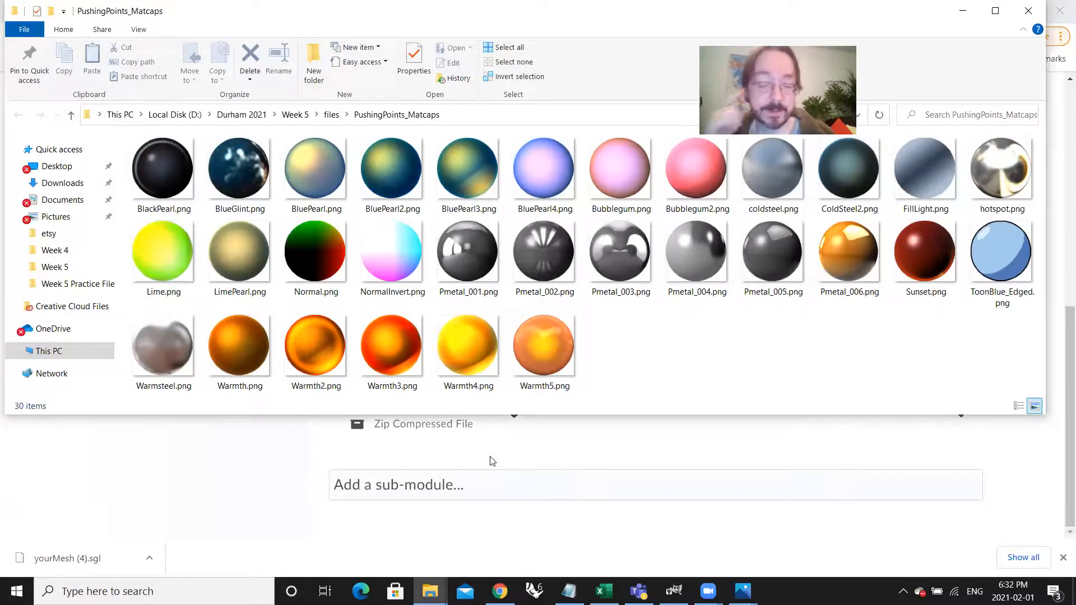
click(209, 507)
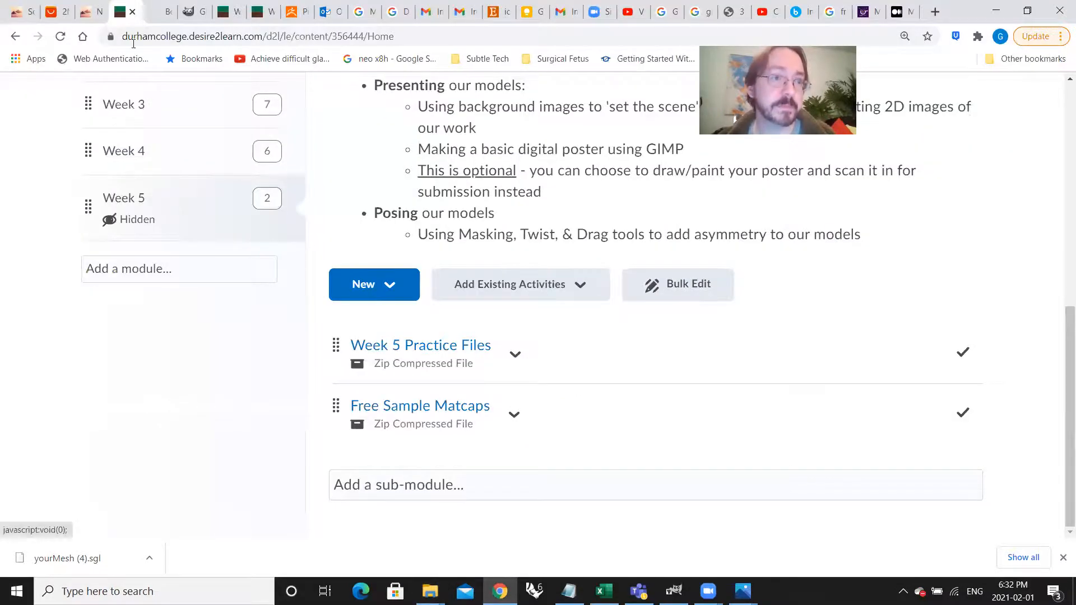
click(29, 15)
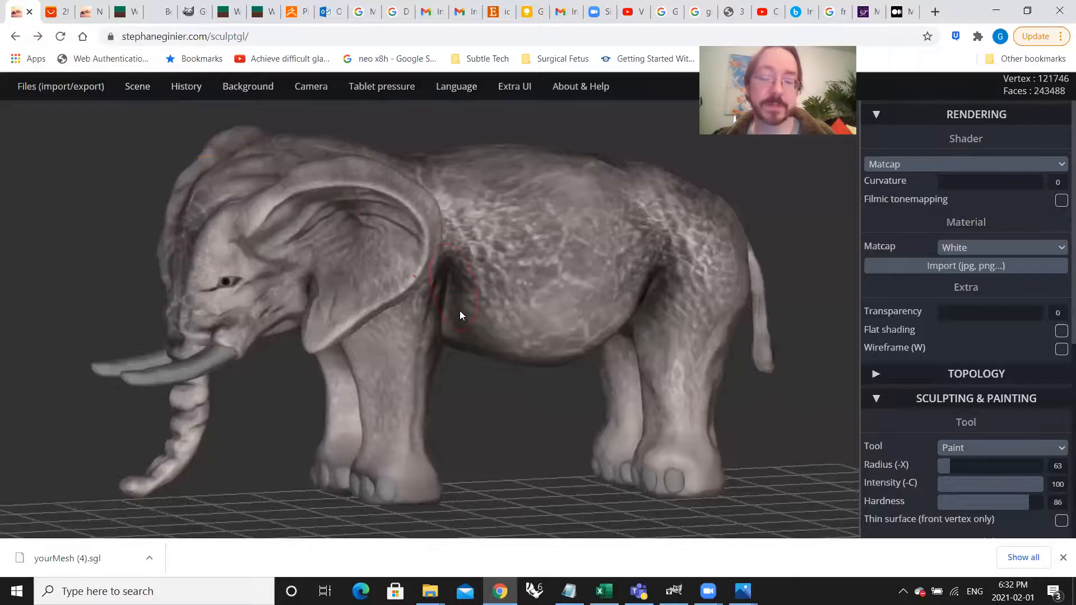
Step: Import Warmth4.png from Week 5 > files > PushingPoints_Matcaps as the elephant body's matcap and check it from different angles
mouse_move(525, 316)
right_down()
mouse_move(473, 317)
mouse_move(481, 283)
mouse_move(528, 306)
right_up()
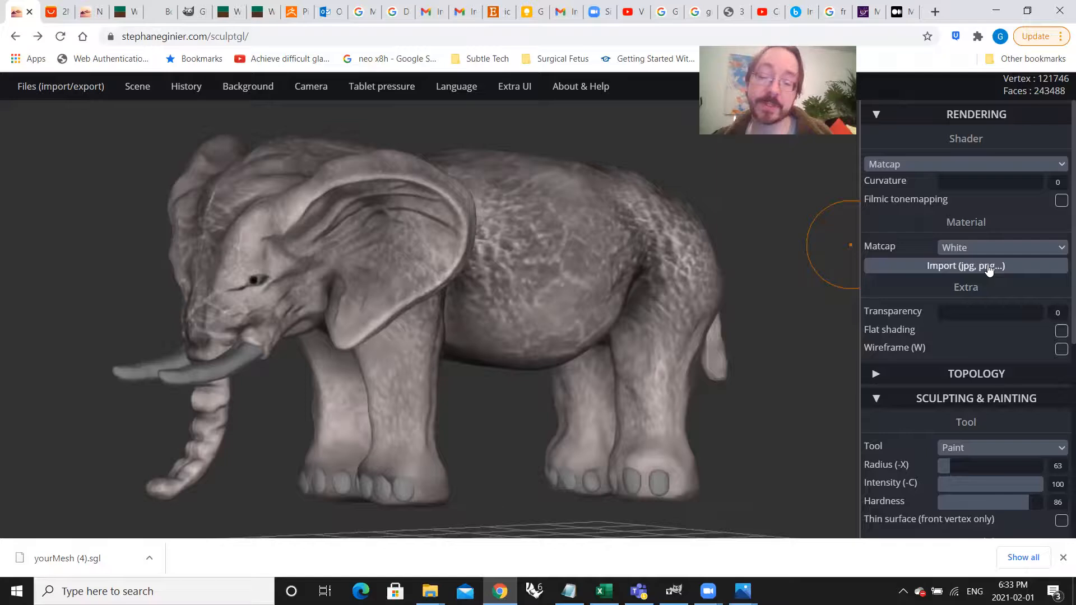
click(969, 278)
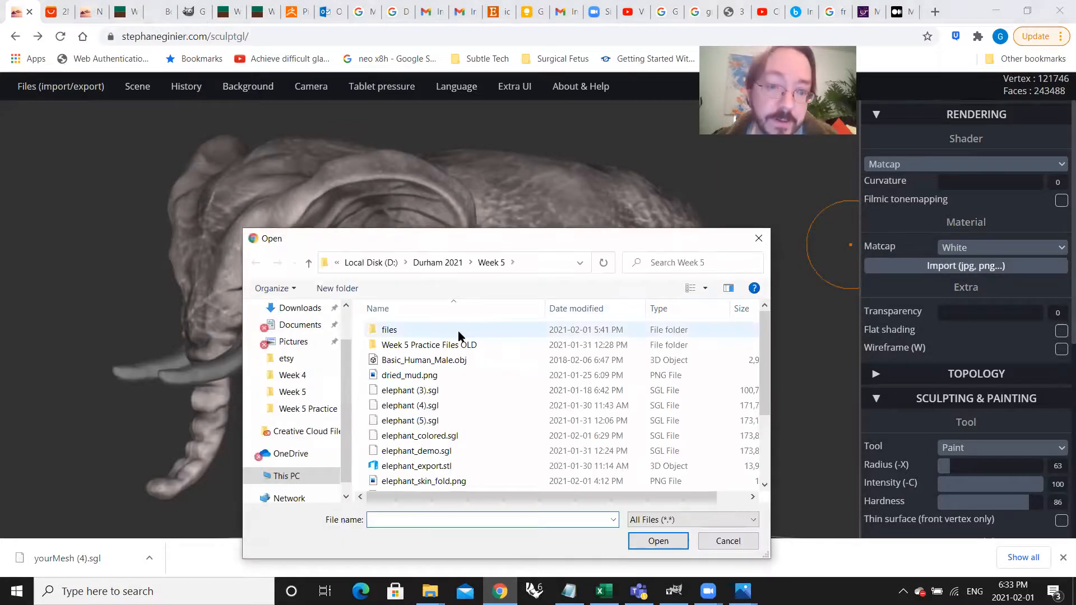
double_click(458, 332)
click(463, 362)
double_click(463, 362)
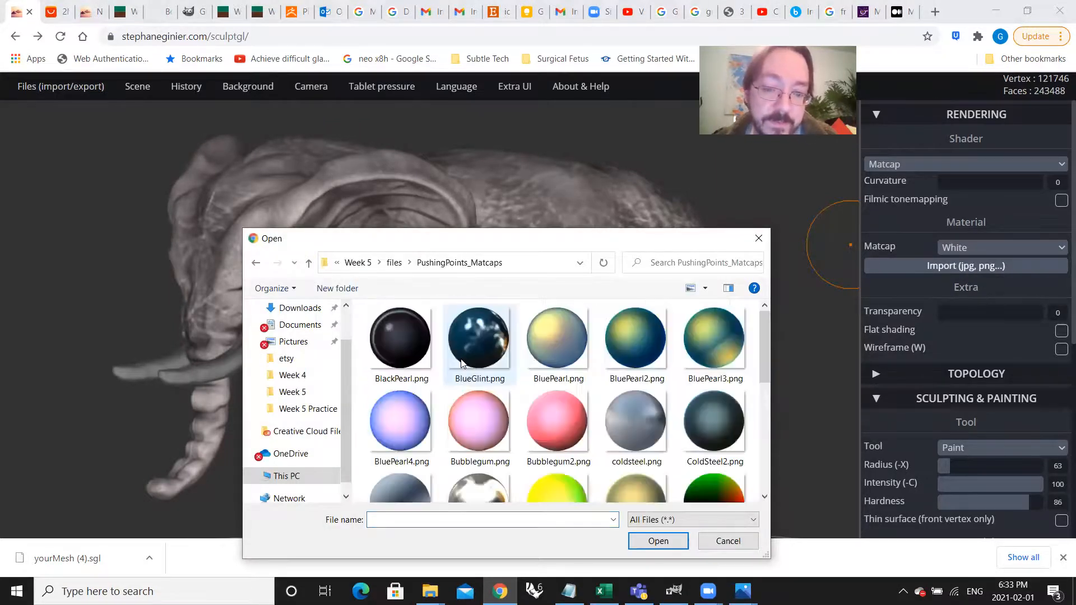
scroll(553, 397, down, 3)
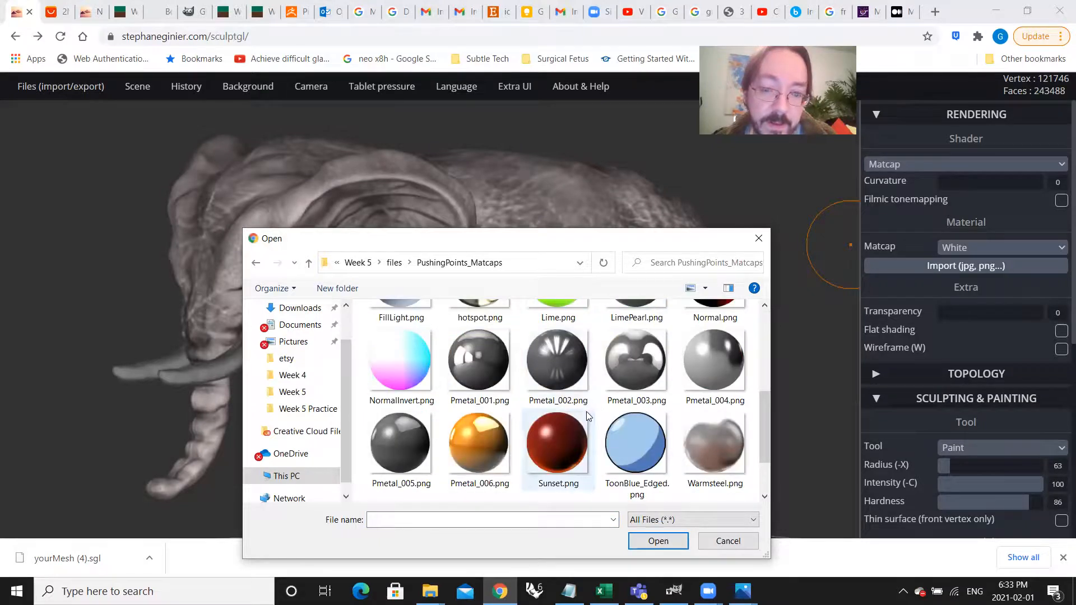
scroll(586, 413, down, 1)
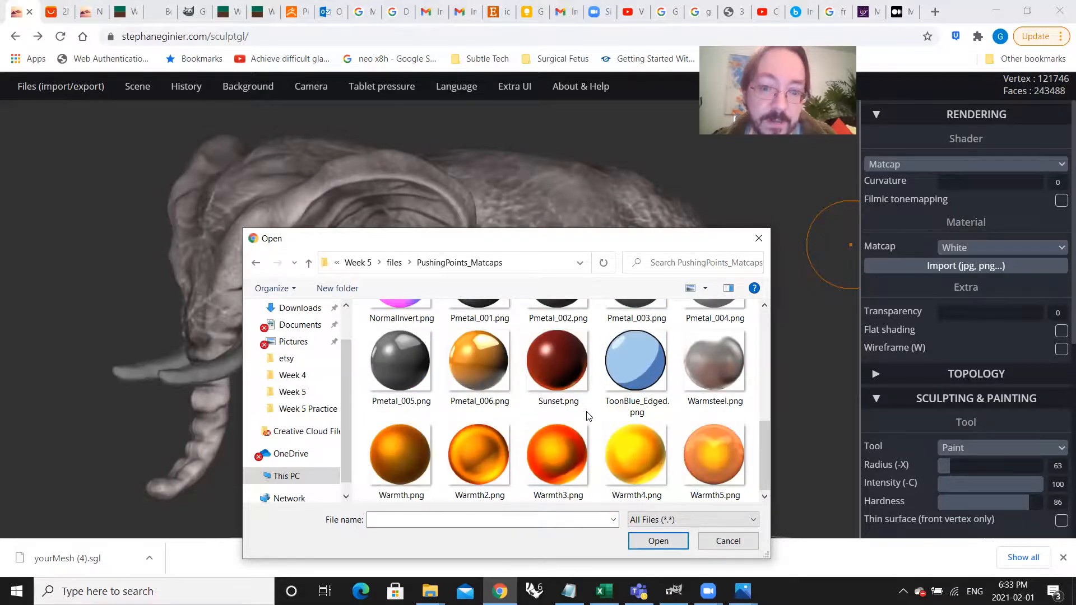
click(646, 458)
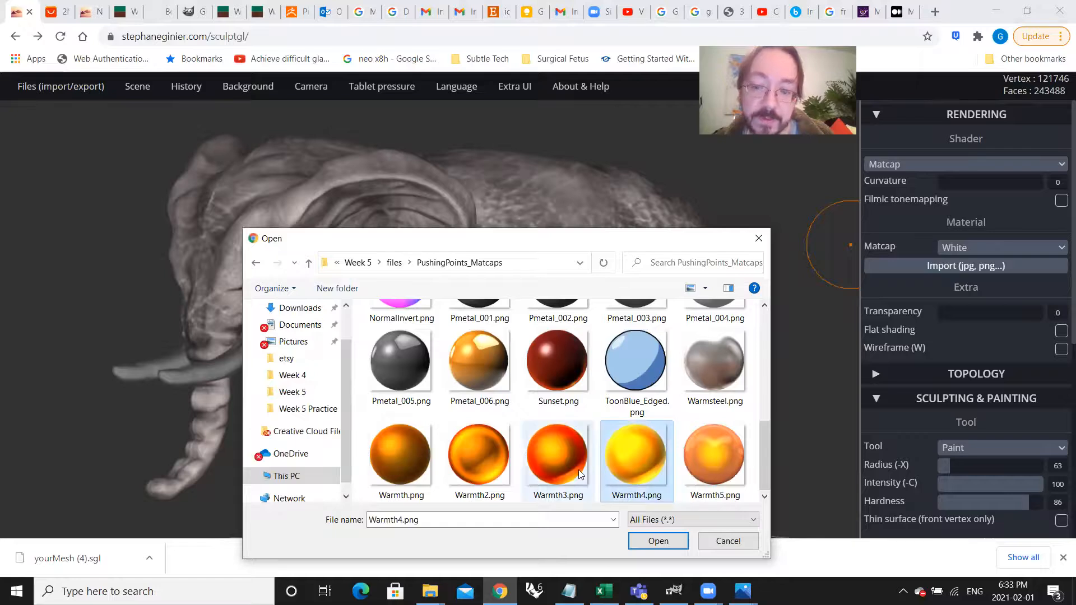
click(657, 541)
mouse_move(653, 379)
right_down()
mouse_move(579, 403)
mouse_move(664, 394)
mouse_move(519, 389)
mouse_move(574, 401)
mouse_move(677, 386)
mouse_move(553, 390)
right_up()
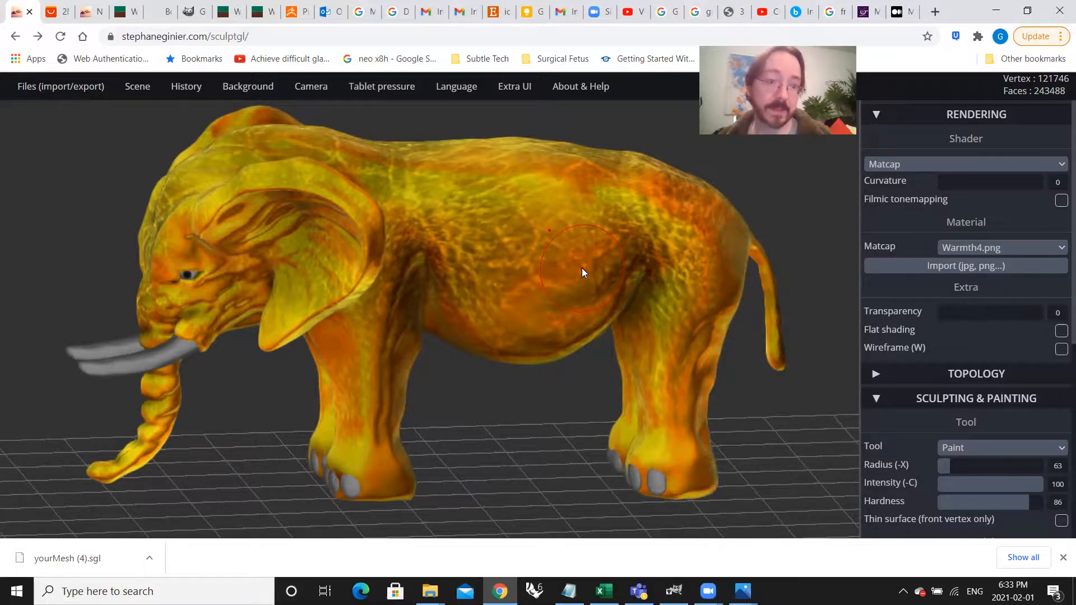
mouse_move(492, 300)
right_down()
mouse_move(646, 271)
mouse_move(510, 290)
mouse_move(431, 340)
mouse_move(629, 278)
mouse_move(702, 268)
mouse_move(567, 199)
mouse_move(570, 304)
mouse_move(526, 299)
mouse_move(572, 273)
mouse_move(515, 284)
right_up()
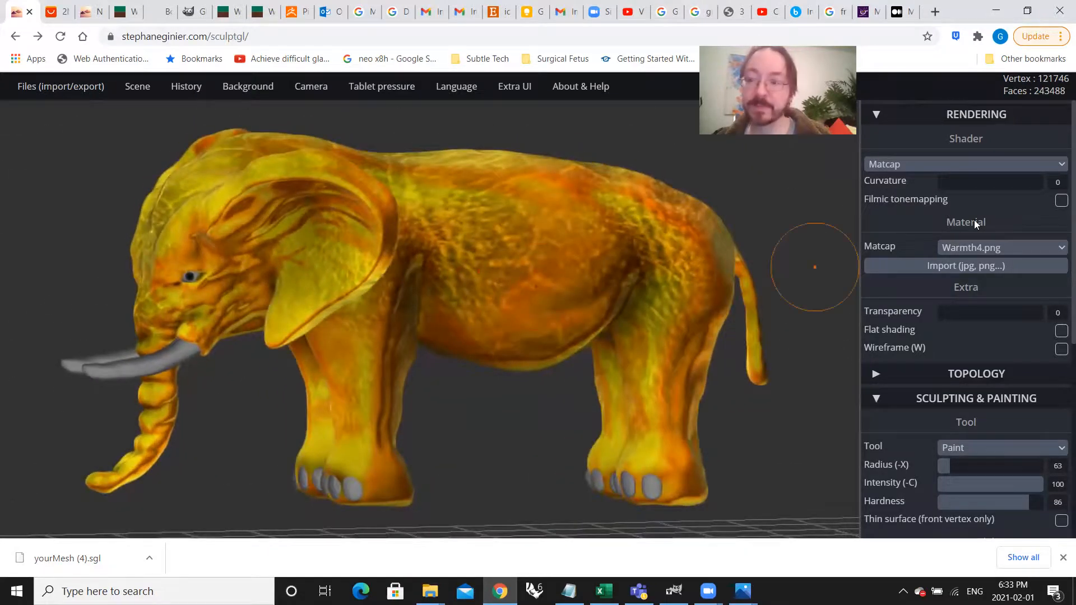
Step: Import BlueGlint.png as the elephant body's matcap and inspect its reflections from another angle
click(964, 265)
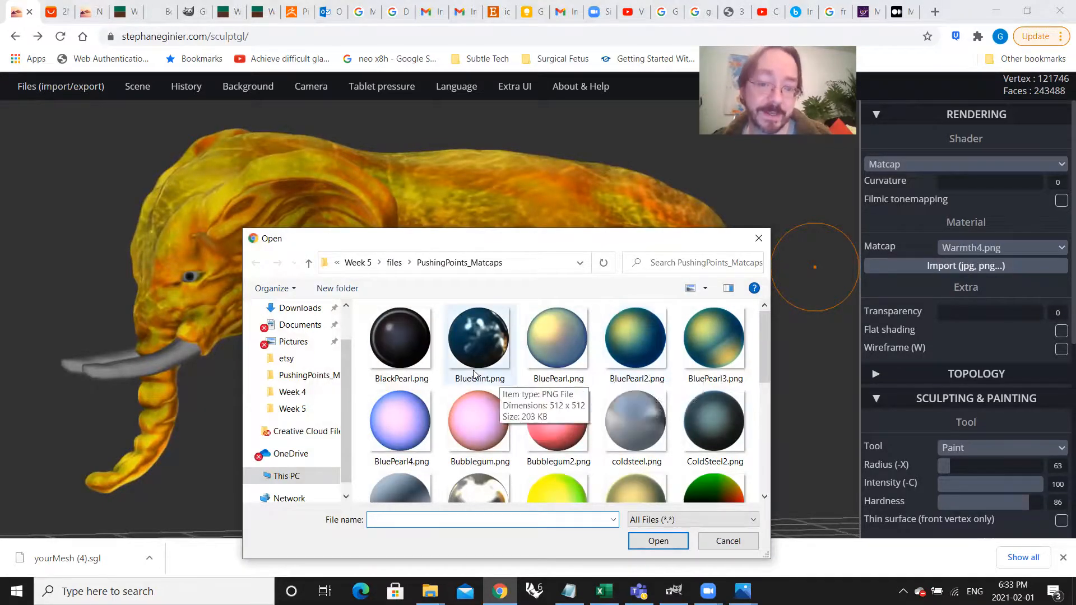
click(472, 339)
click(676, 541)
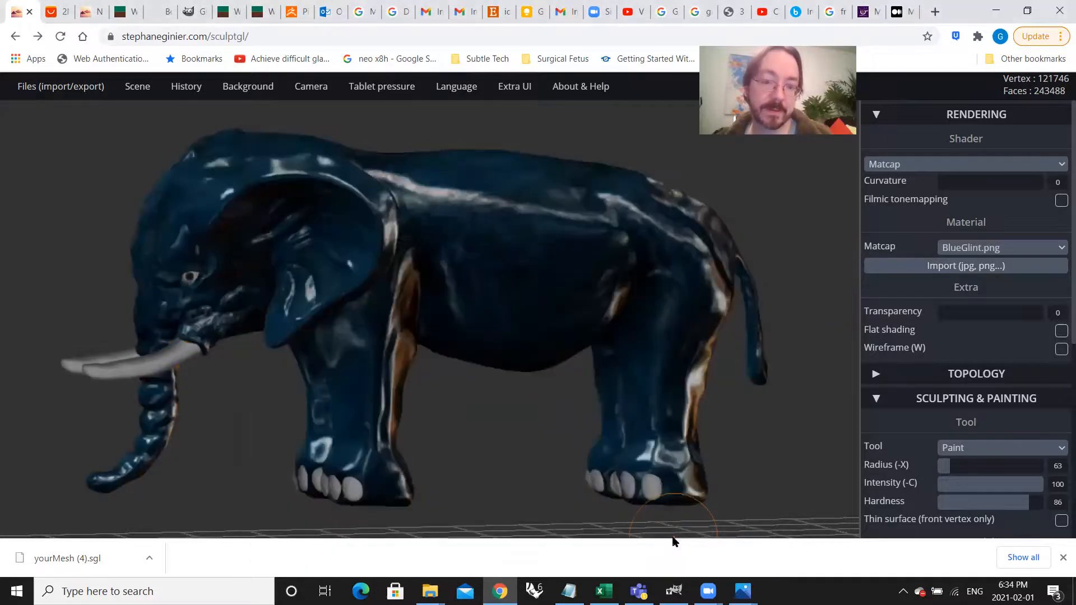
right_drag(495, 409, 546, 417)
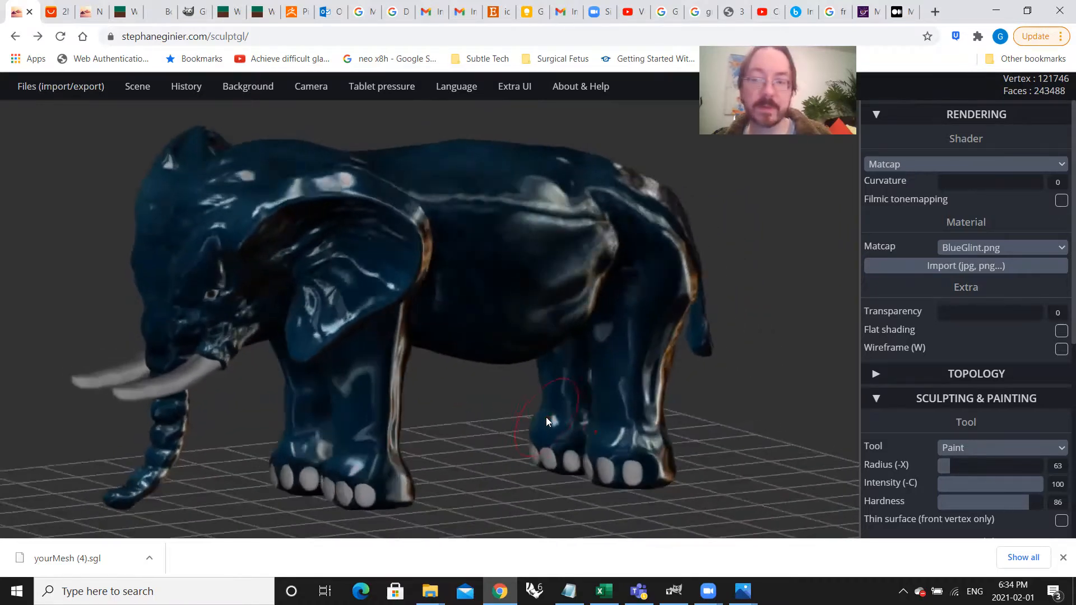
Step: Import Sunset.png from the sample matcaps as the elephant body's material and view the model from another angle
click(990, 267)
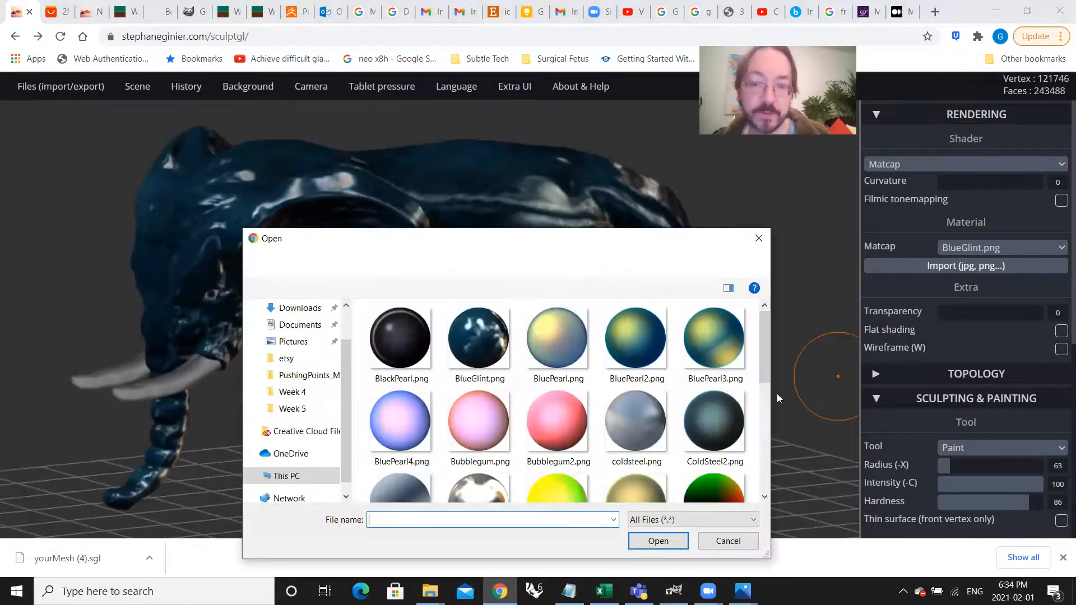
scroll(640, 444, down, 3)
scroll(651, 457, down, 1)
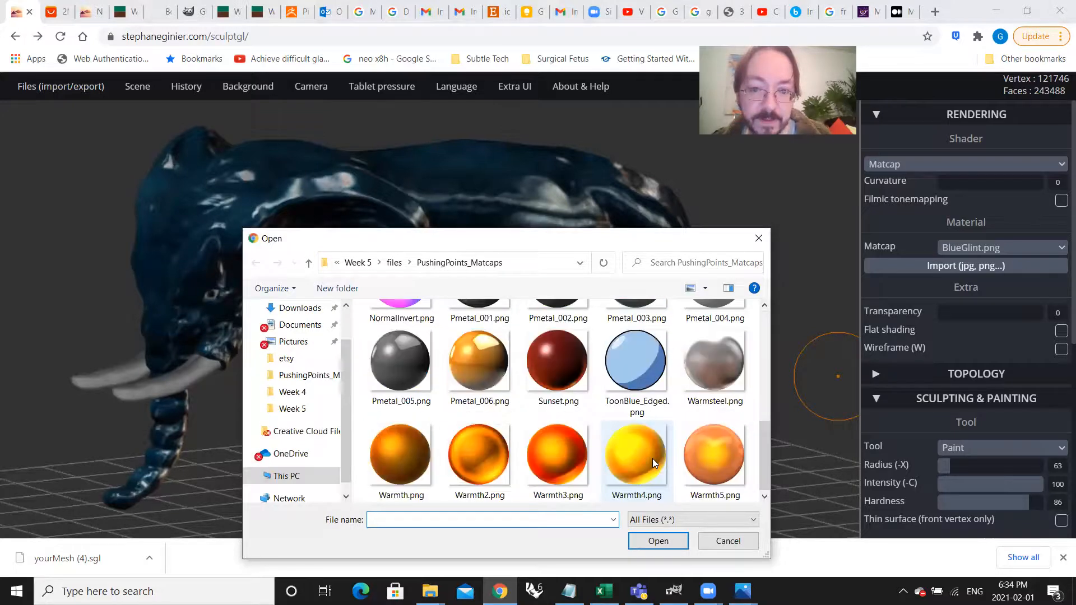
click(561, 371)
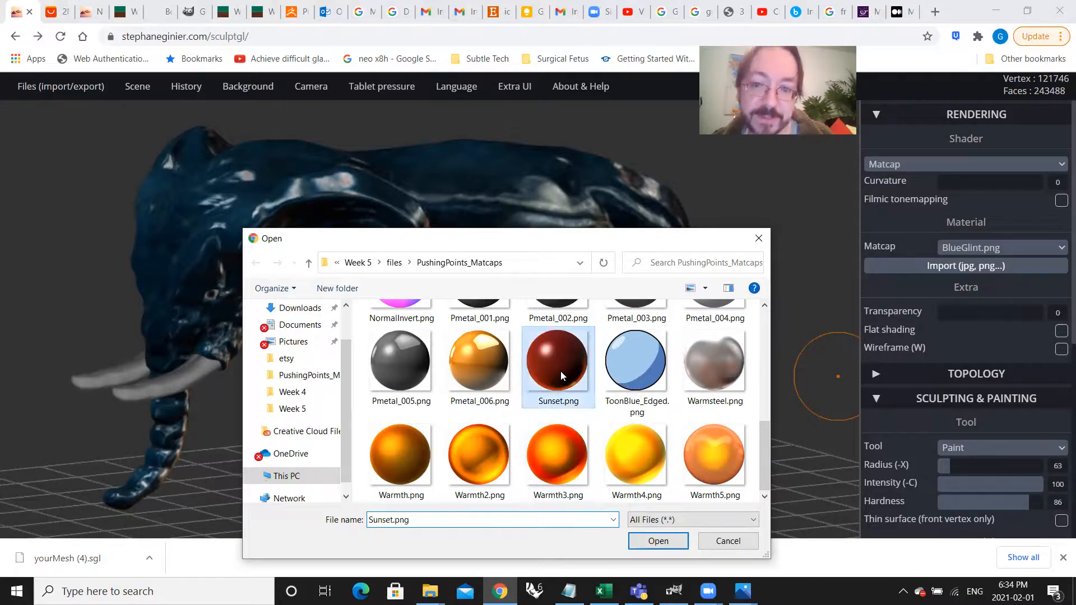
click(657, 541)
mouse_move(513, 432)
mouse_down()
mouse_move(696, 397)
mouse_move(437, 421)
mouse_move(489, 436)
mouse_up()
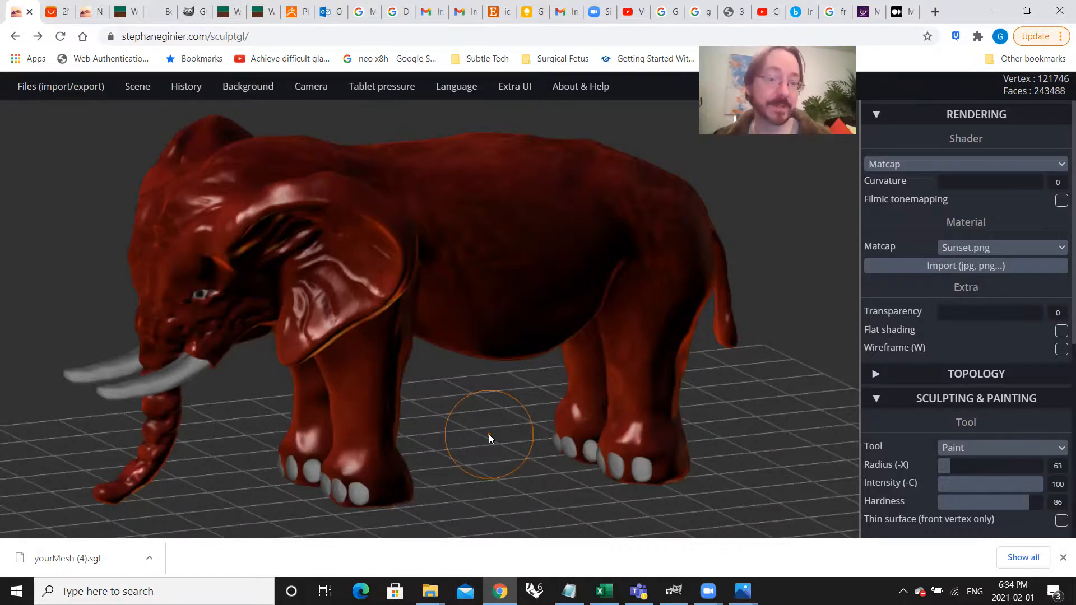
Step: Import Lime.png from the PushingPoints_Matcaps folder as the elephant body's matcap and view the model from another angle
drag(489, 434, 464, 359)
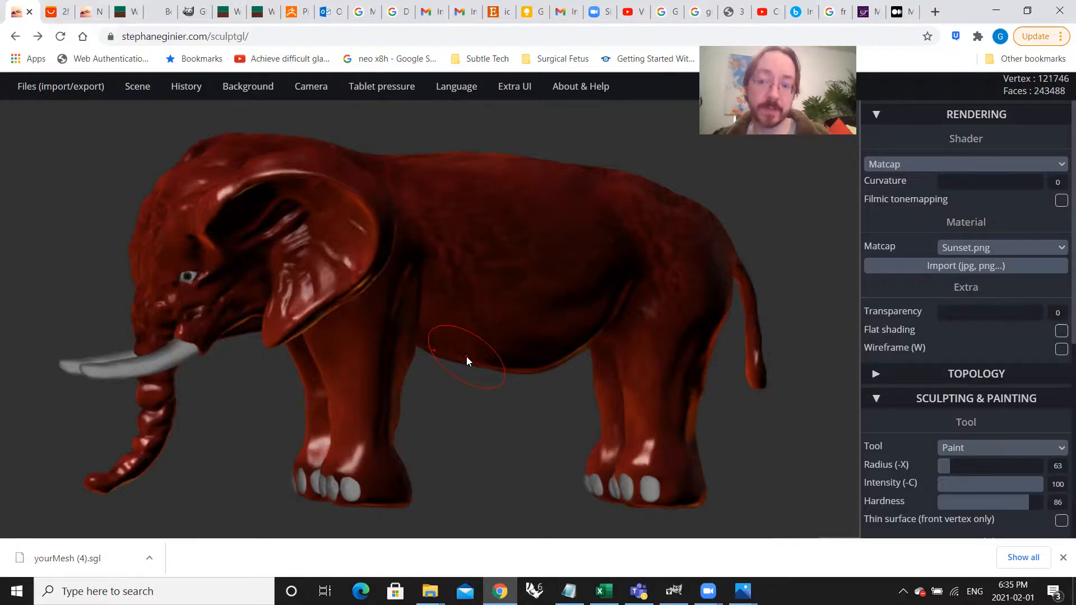
click(993, 269)
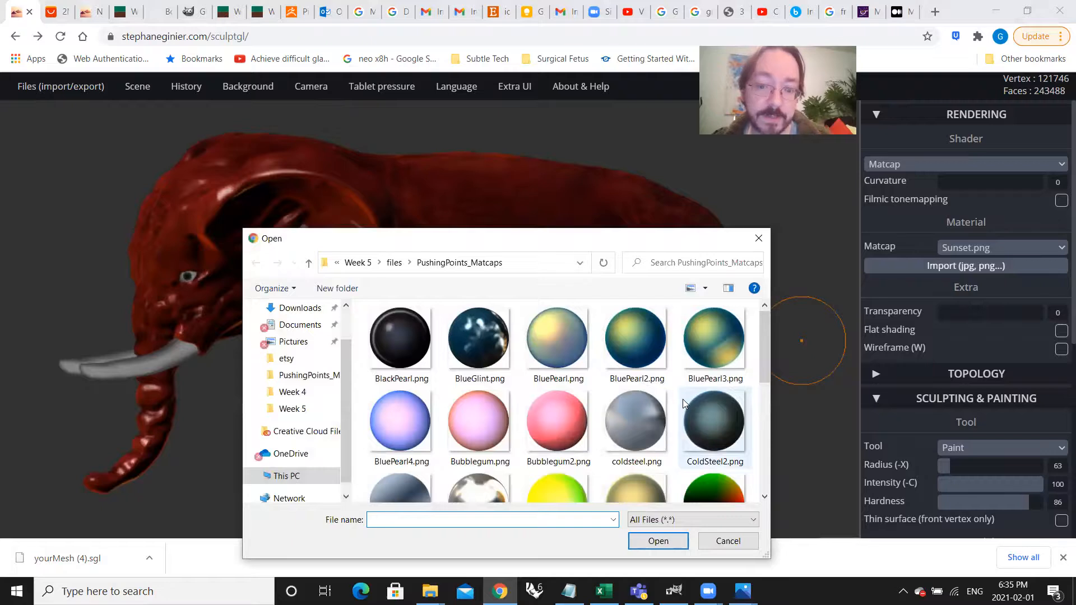
scroll(683, 399, down, 2)
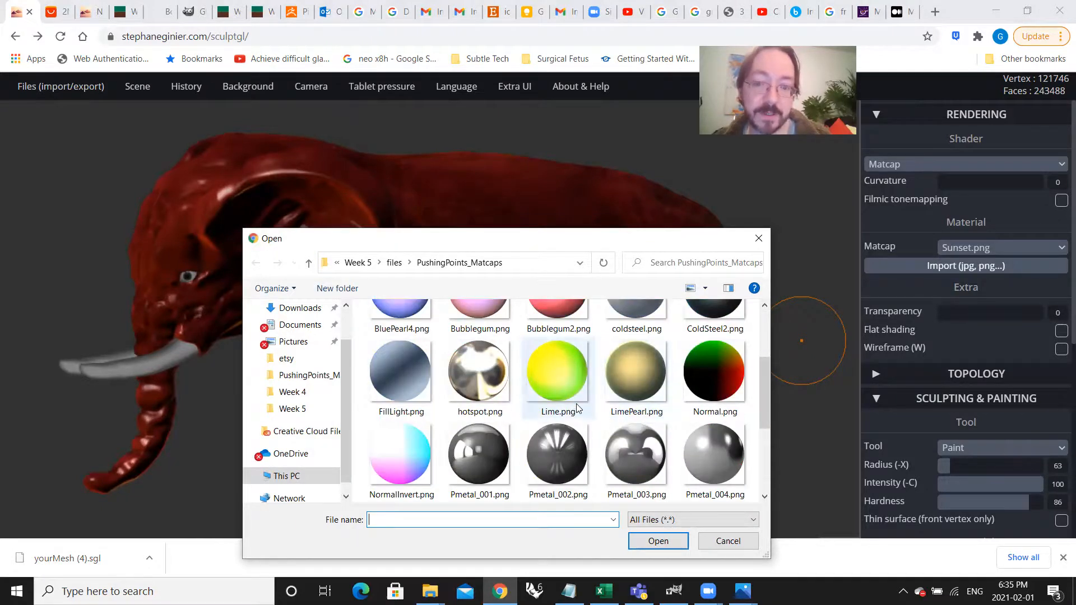
click(559, 375)
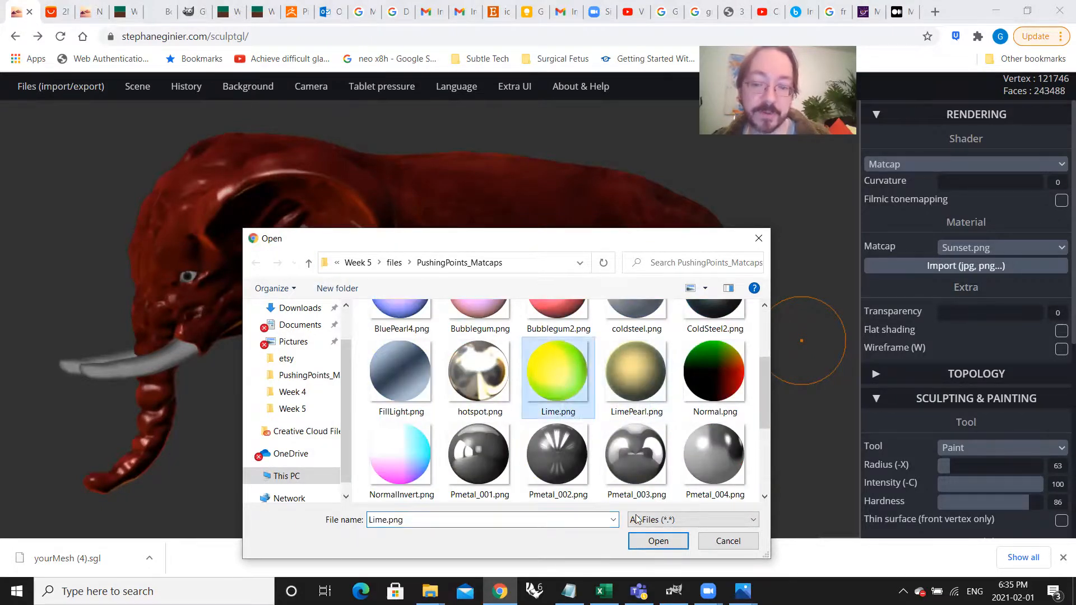
click(657, 547)
mouse_move(601, 408)
mouse_down()
mouse_move(770, 399)
mouse_move(709, 413)
mouse_move(519, 422)
mouse_move(531, 461)
mouse_move(747, 399)
mouse_move(444, 412)
mouse_move(741, 410)
mouse_move(519, 409)
mouse_move(563, 417)
mouse_up()
drag(628, 290, 569, 379)
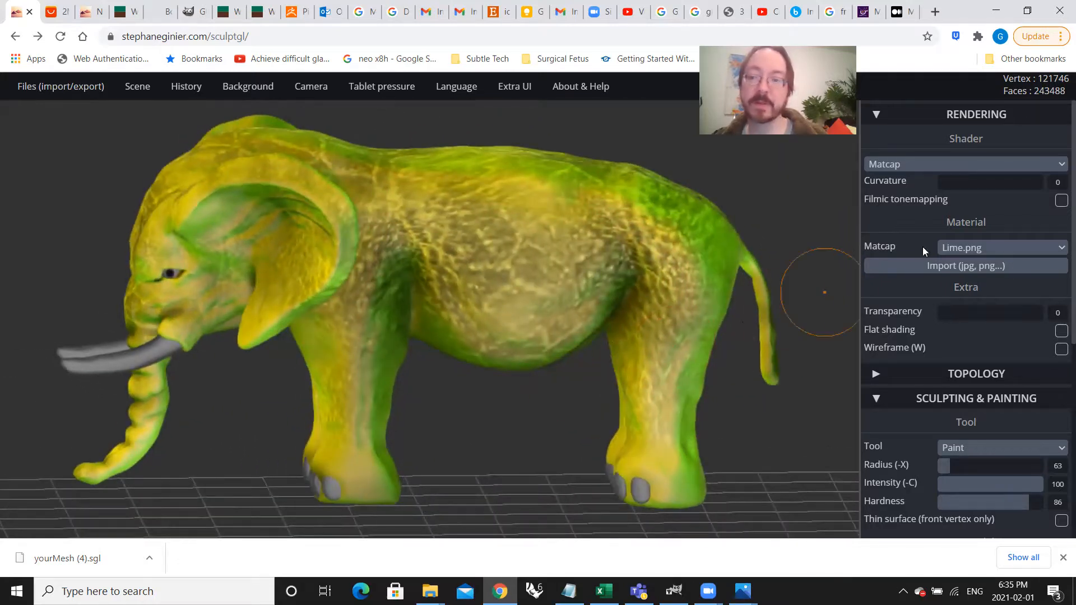
Step: Switch the elephant body's matcap to the built-in White material and check the model from the front side
click(963, 166)
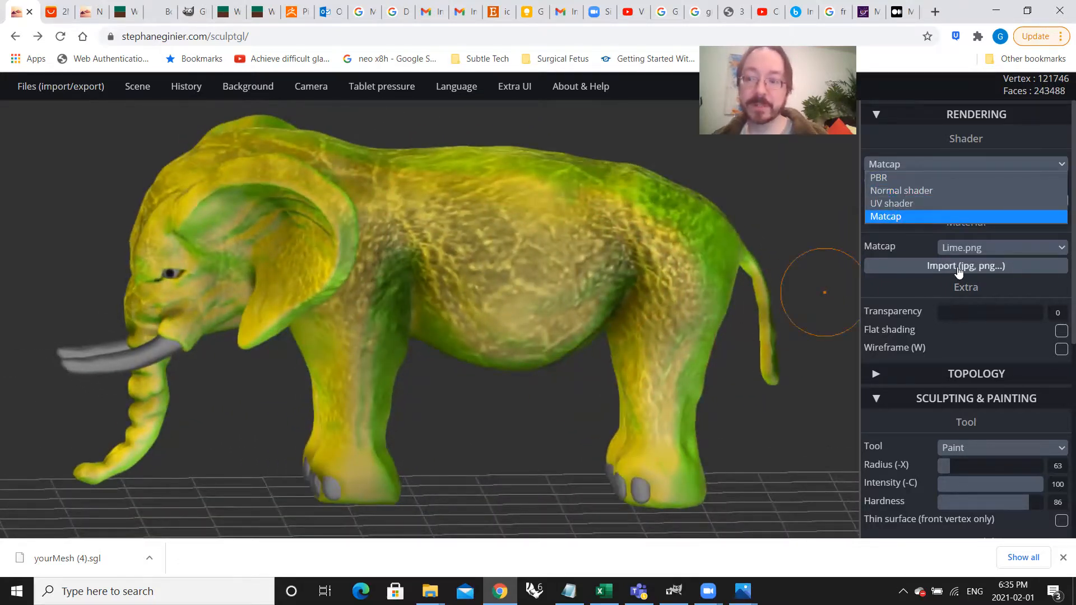
click(965, 248)
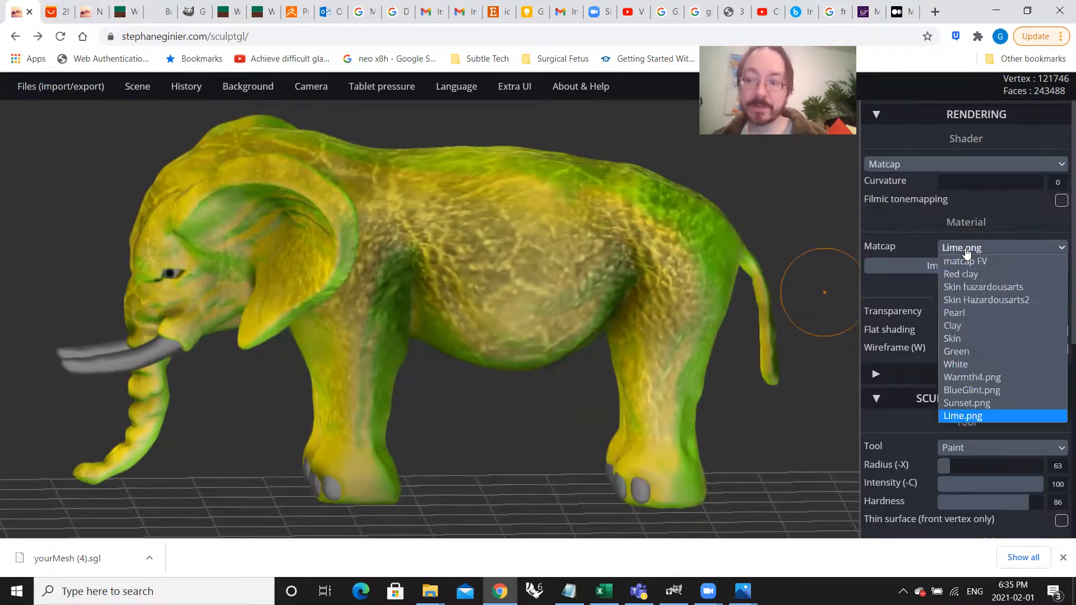
click(1025, 368)
drag(507, 409, 632, 398)
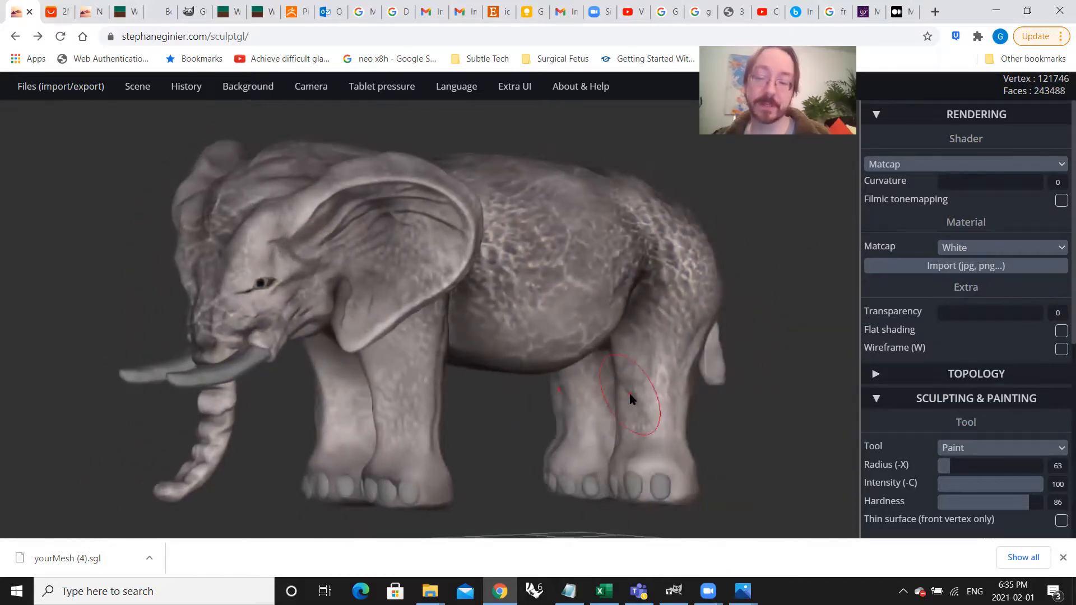